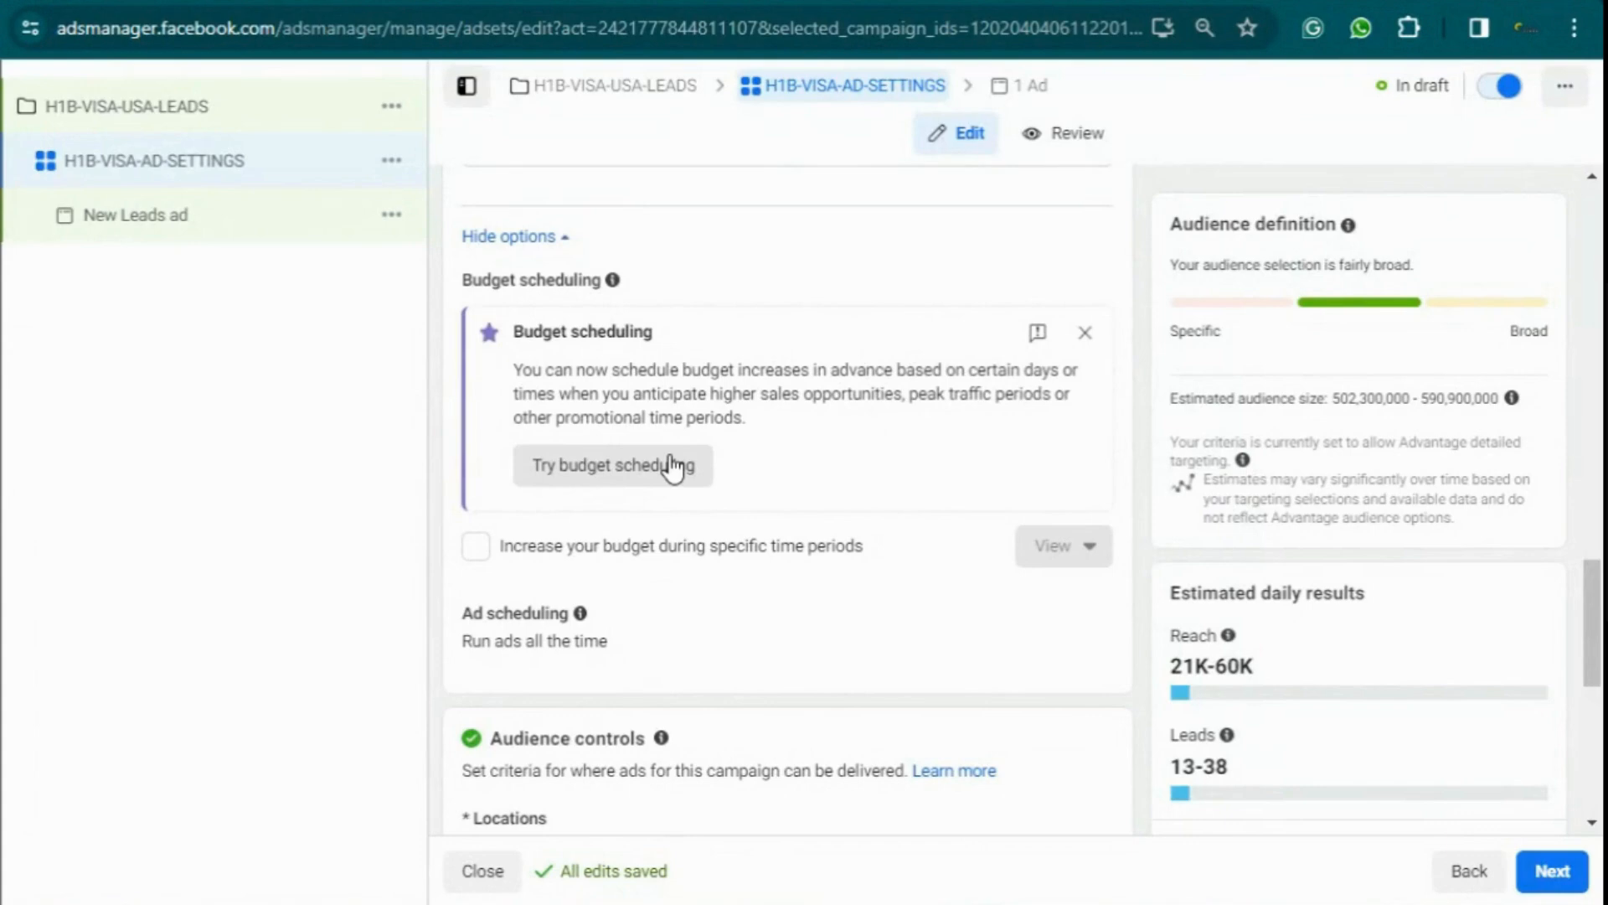
Dismiss the budget scheduling tip and remove India from the ad set's audience locations
{"action": "left_click", "coordinate": [1084, 333]}
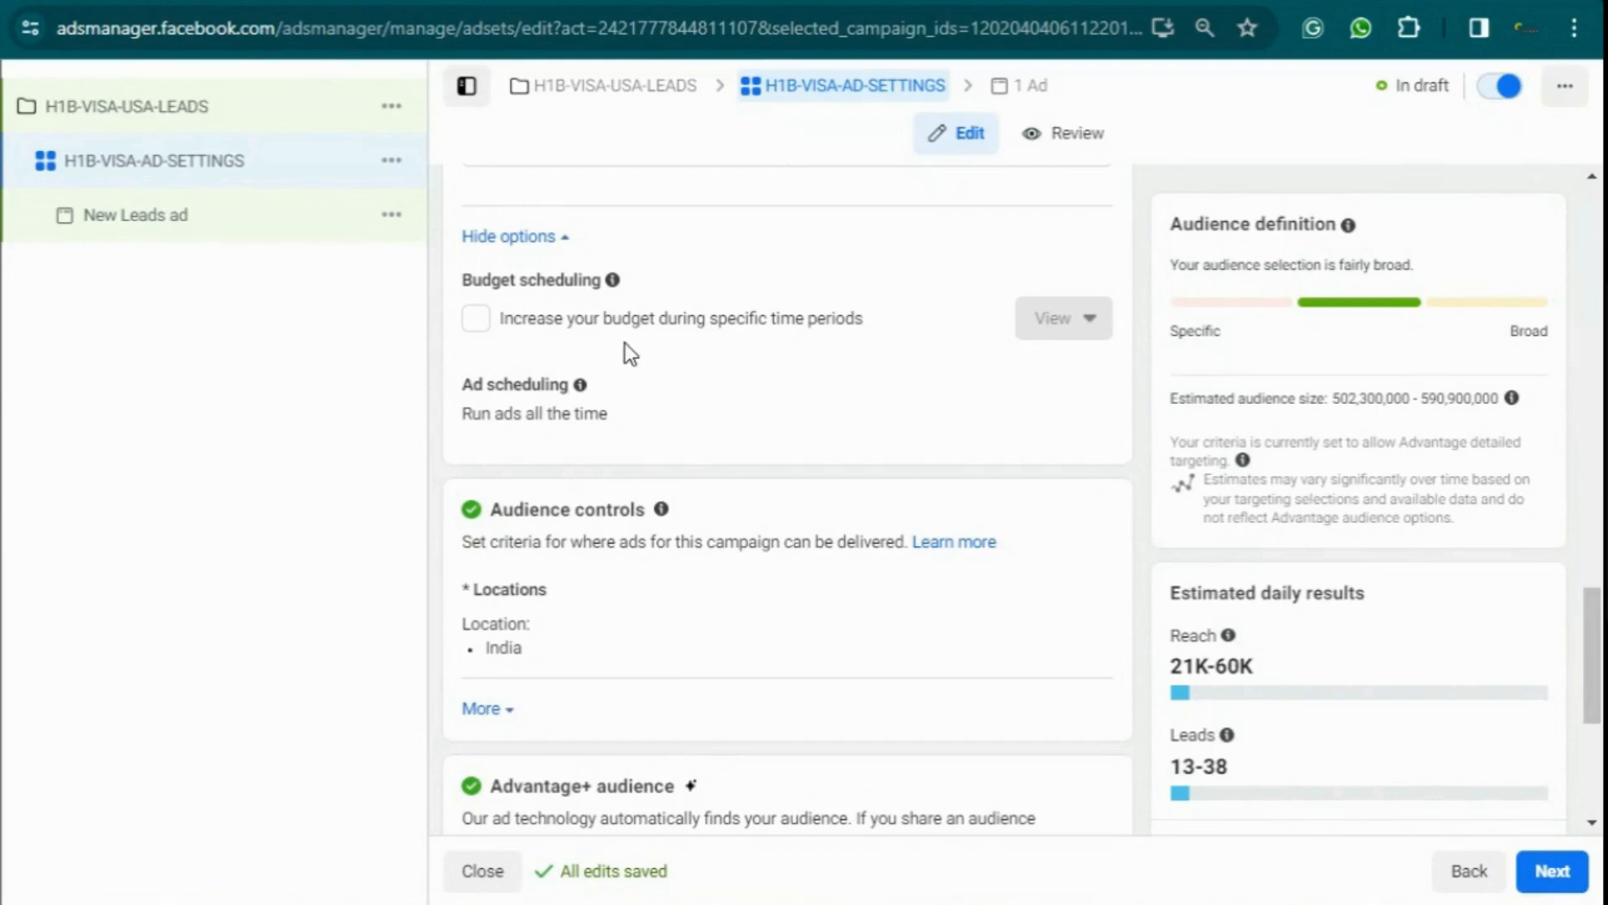
{"action": "scroll", "coordinate": [625, 343], "scroll_direction": "down", "scroll_amount": 5}
{"action": "scroll", "coordinate": [620, 347], "scroll_direction": "up", "scroll_amount": 2}
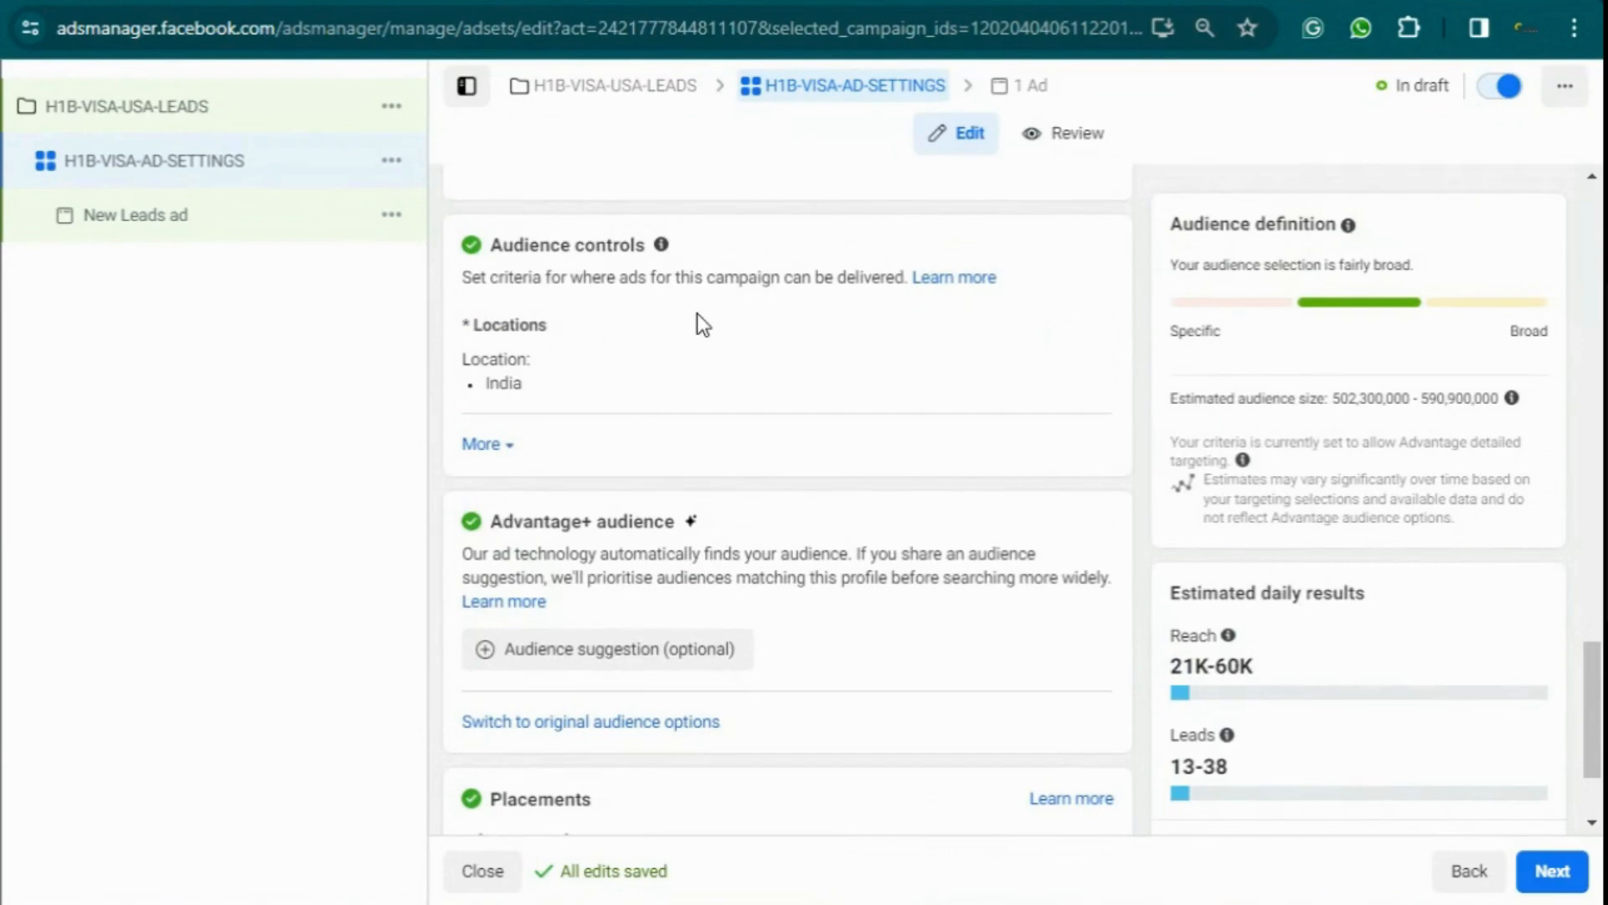
{"action": "mouse_move", "coordinate": [701, 325]}
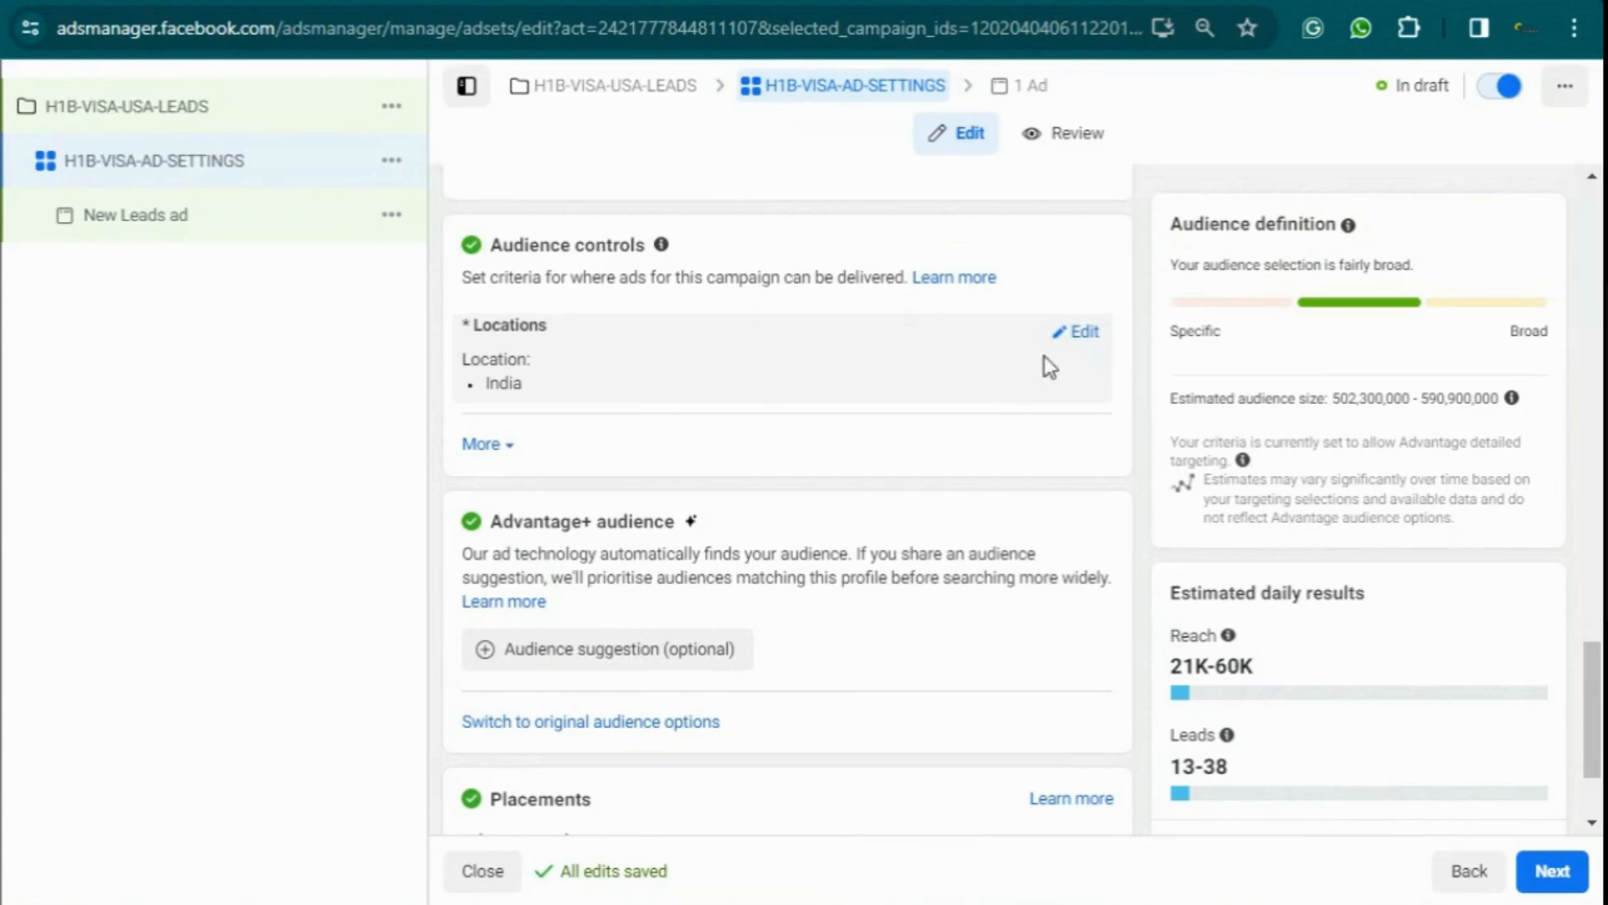
{"action": "left_click", "coordinate": [1086, 332]}
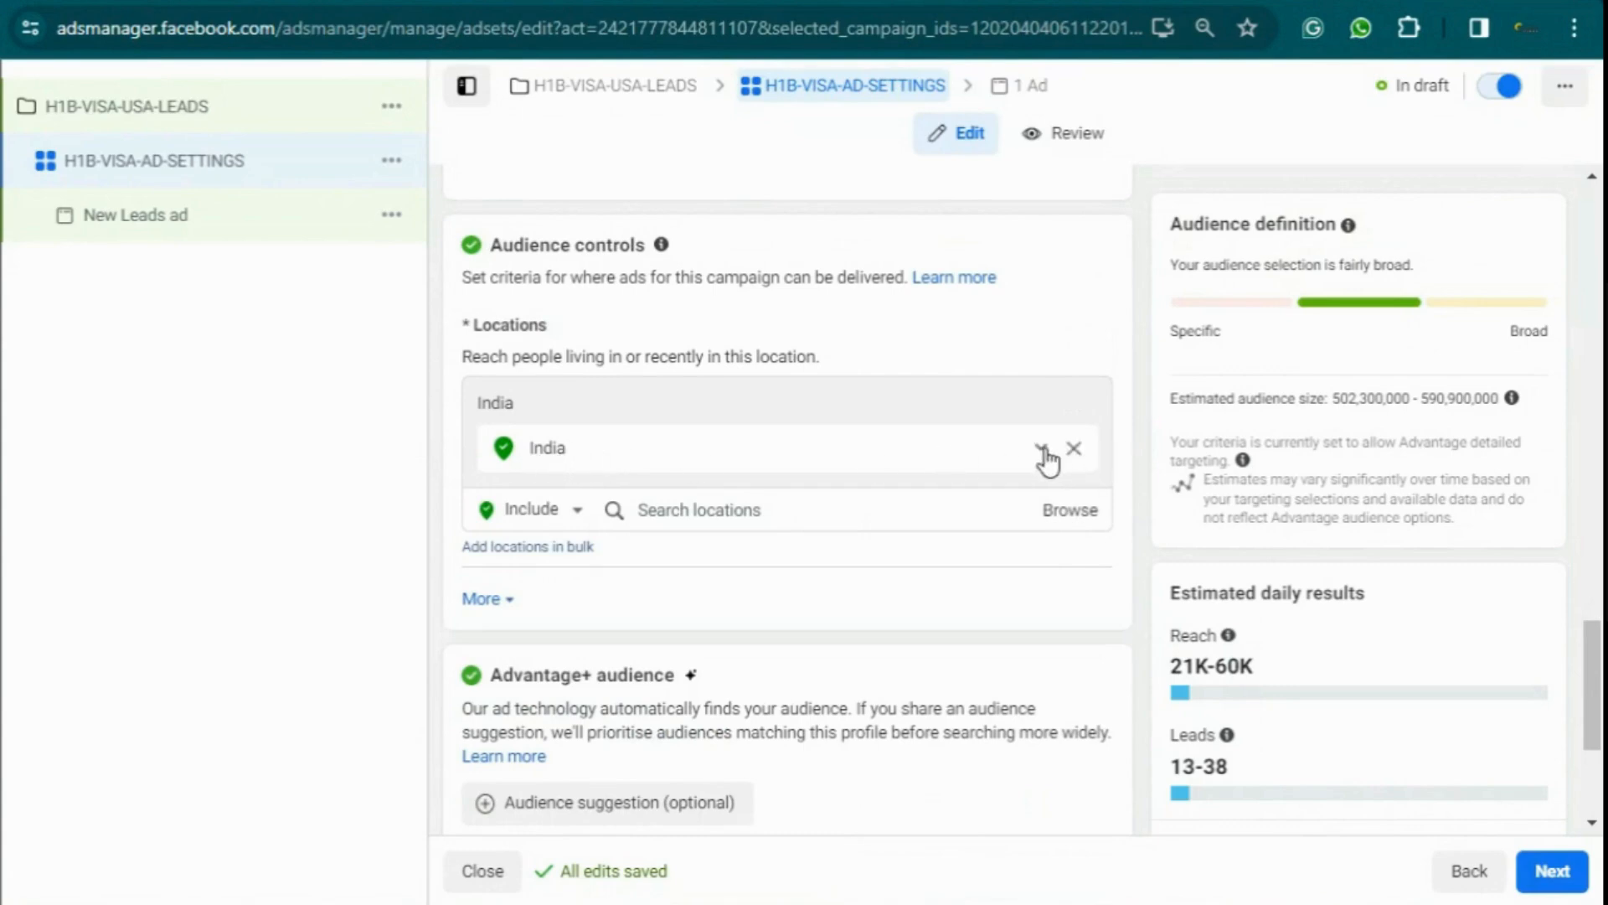
{"action": "left_click", "coordinate": [1073, 450]}
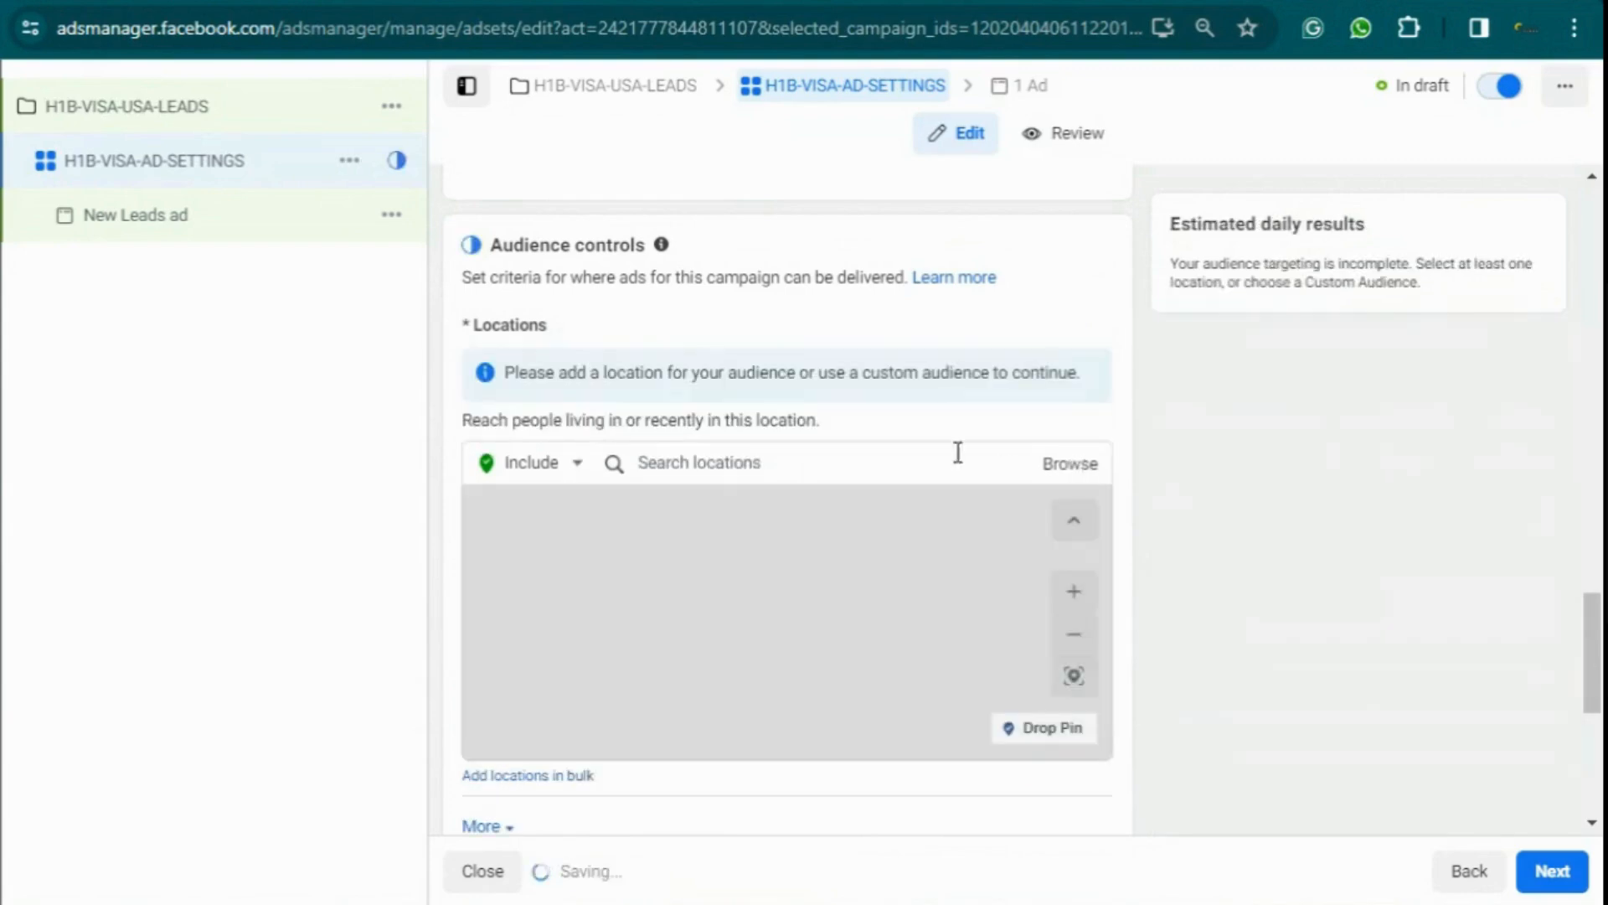
Add Chennai, Tamil Nadu as an included audience location with a 30 km radius
{"action": "left_click", "coordinate": [812, 461]}
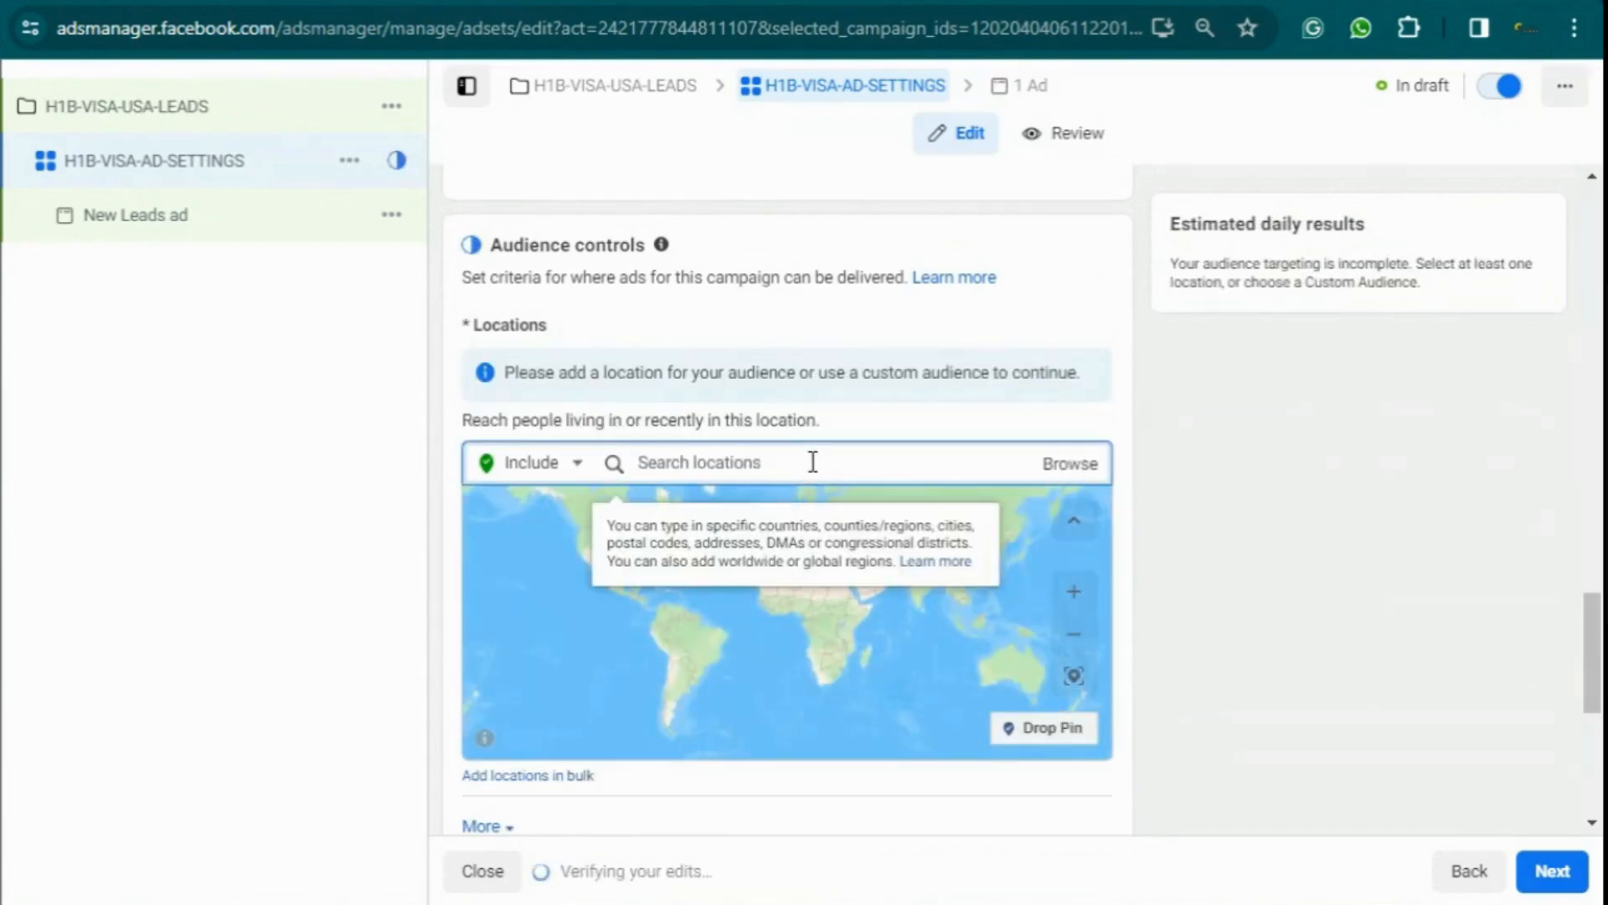
{"action": "type", "text": "CHENNAI"}
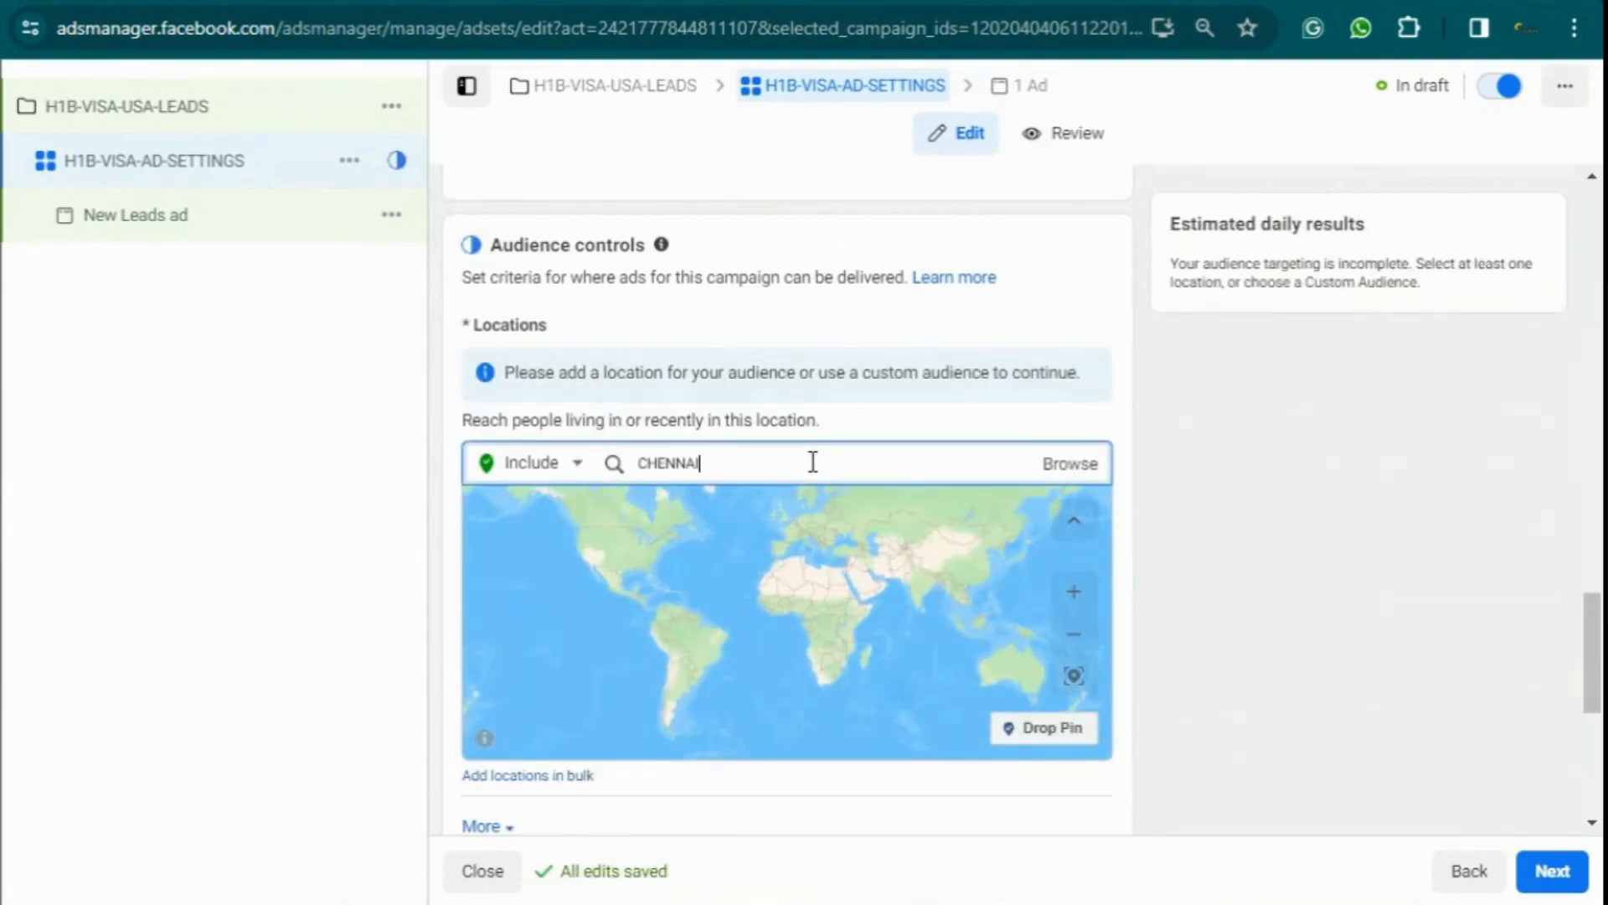
{"action": "left_click", "coordinate": [756, 505]}
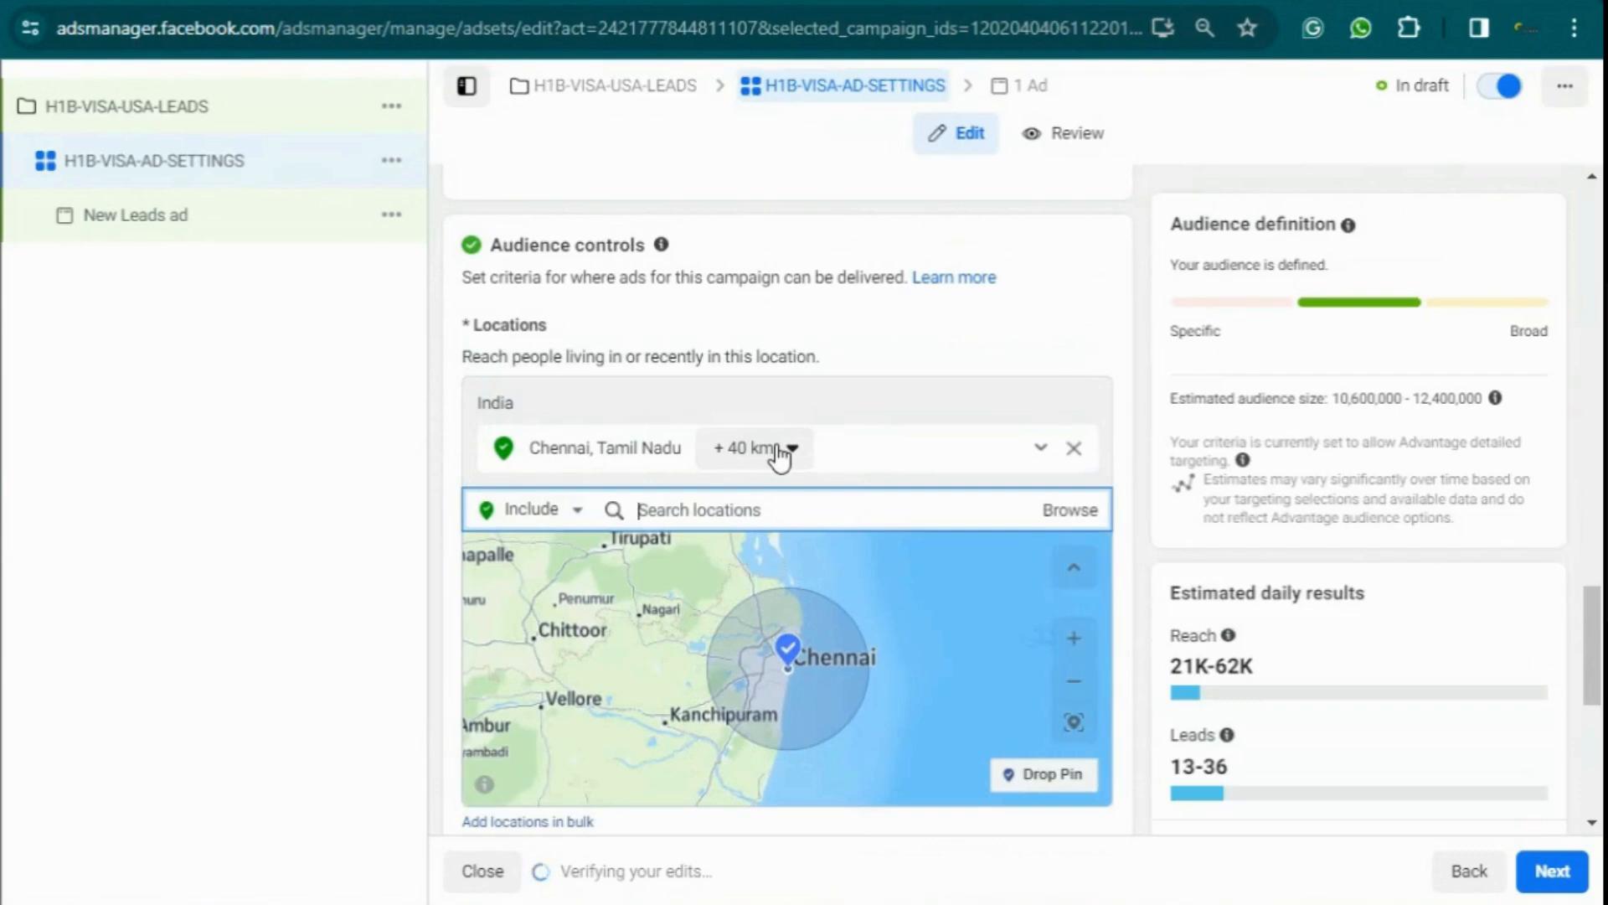
{"action": "left_click", "coordinate": [779, 453]}
{"action": "left_click_drag", "start_coordinate": [886, 615], "coordinate": [847, 610]}
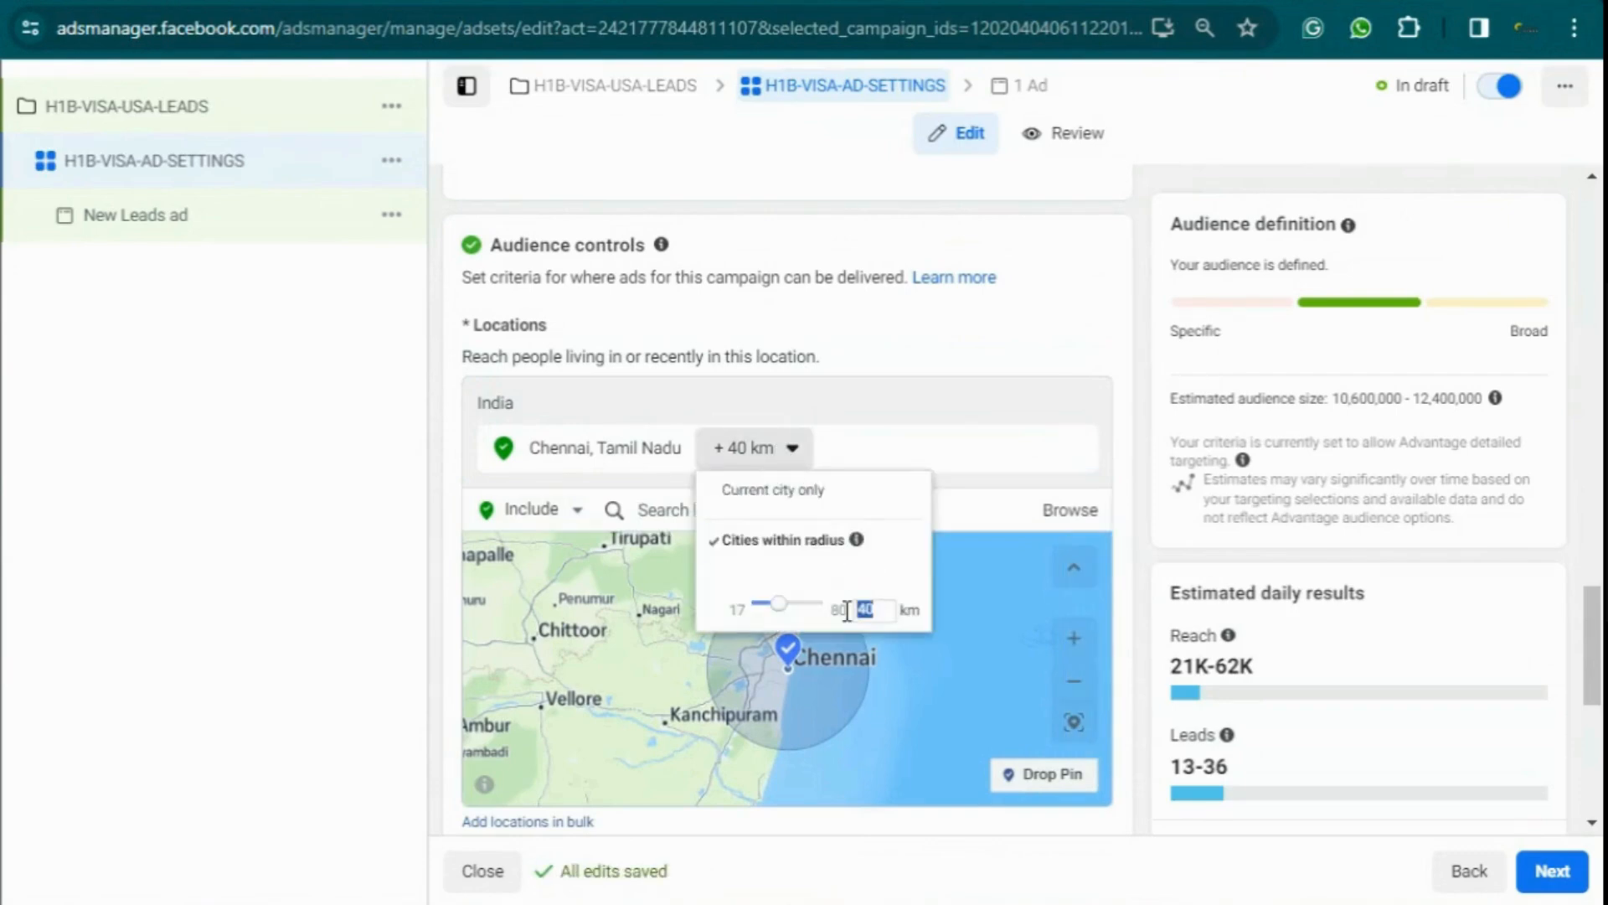
{"action": "type", "text": "30"}
{"action": "key", "text": "Return"}
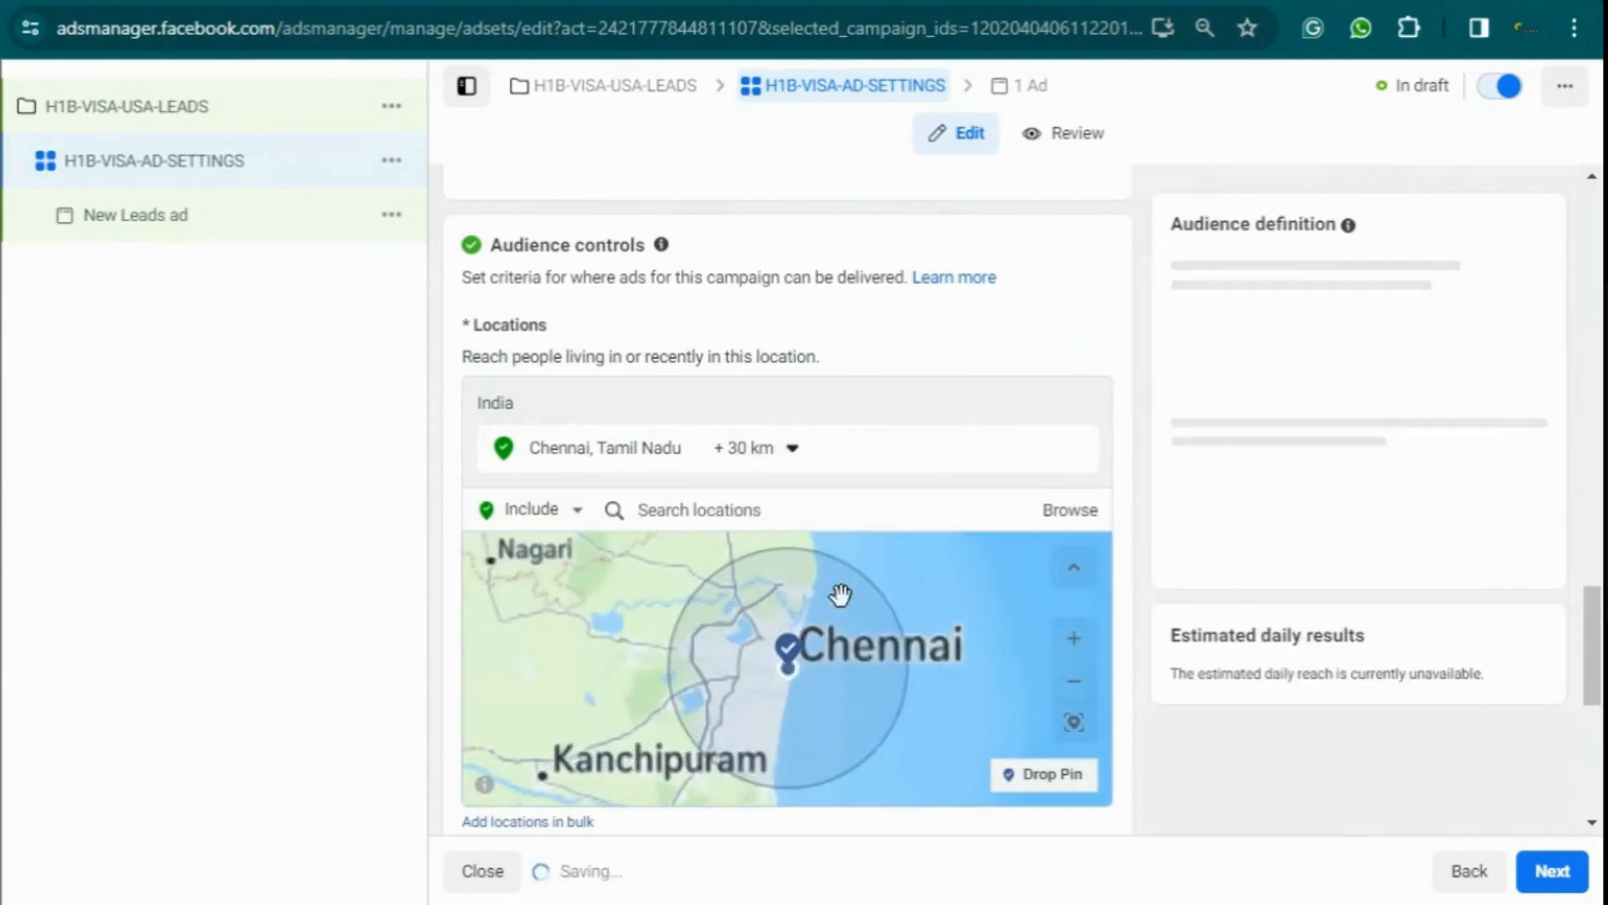
Add Hyderabad, Telangana as an included audience location with a 30 km radius
{"action": "left_click", "coordinate": [743, 511]}
{"action": "type", "text": "HYDER"}
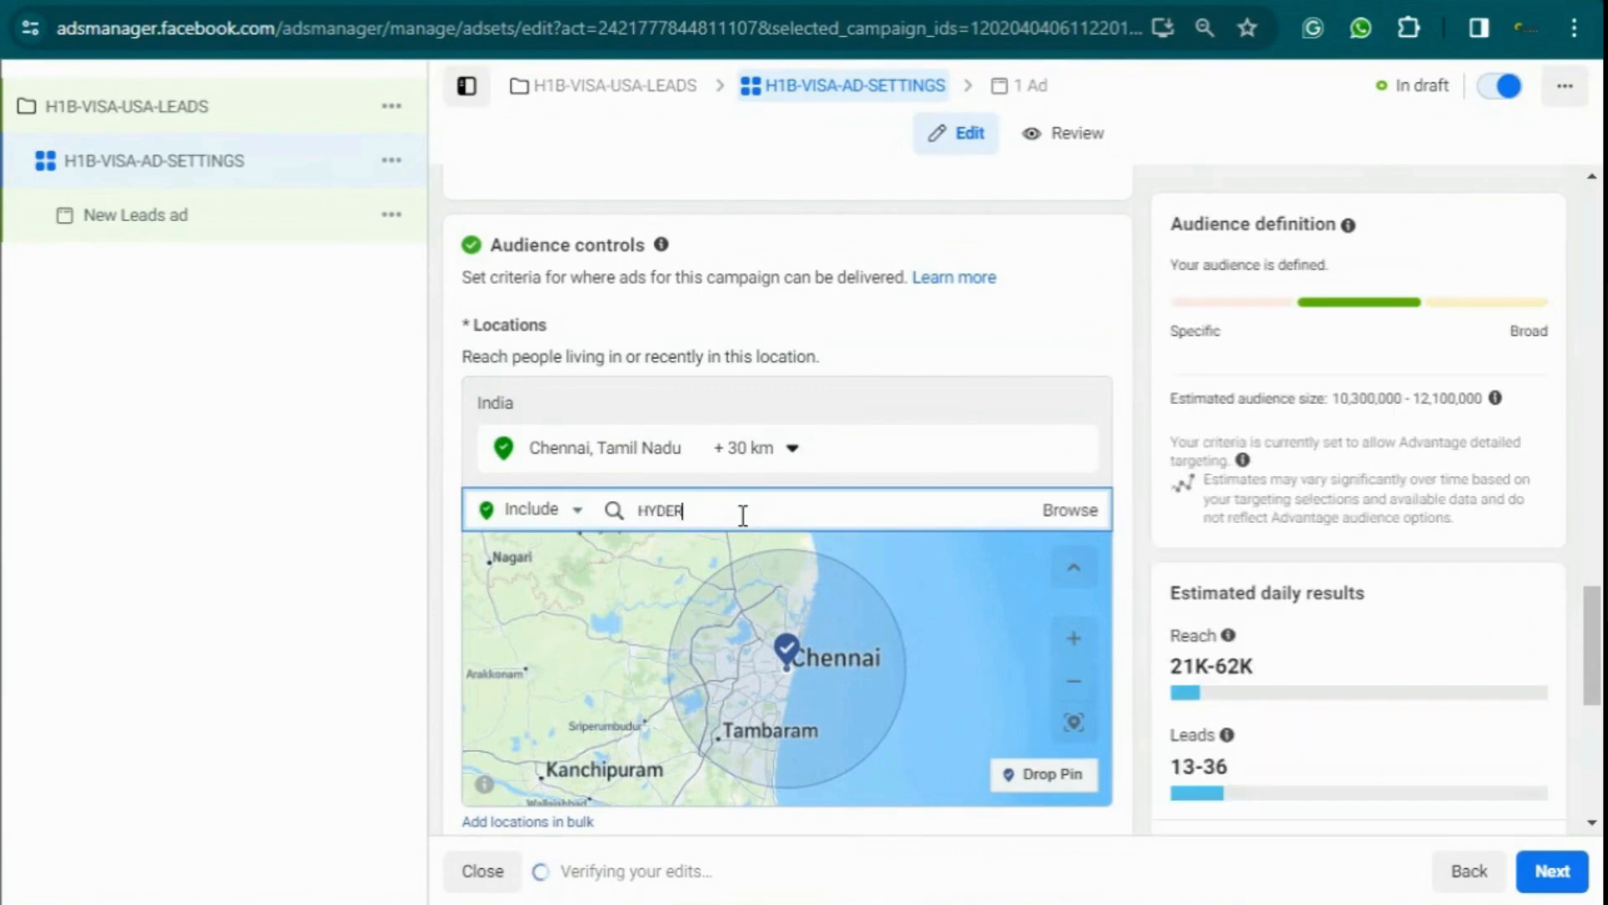
{"action": "type", "text": "ABAD"}
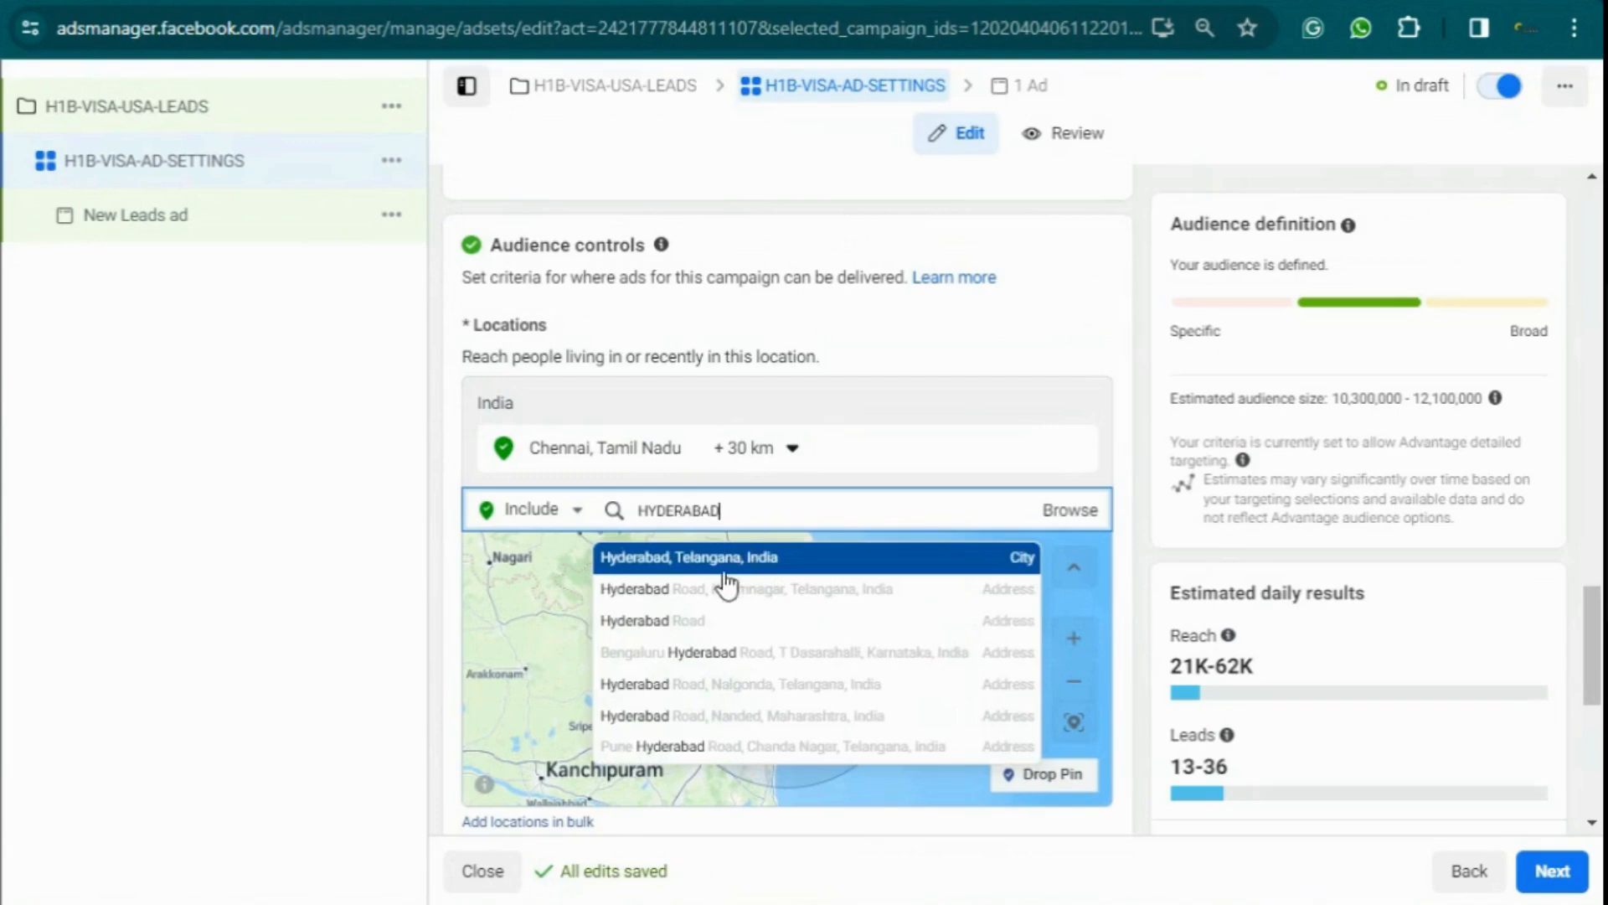
{"action": "left_click", "coordinate": [730, 561]}
{"action": "left_click", "coordinate": [779, 506]}
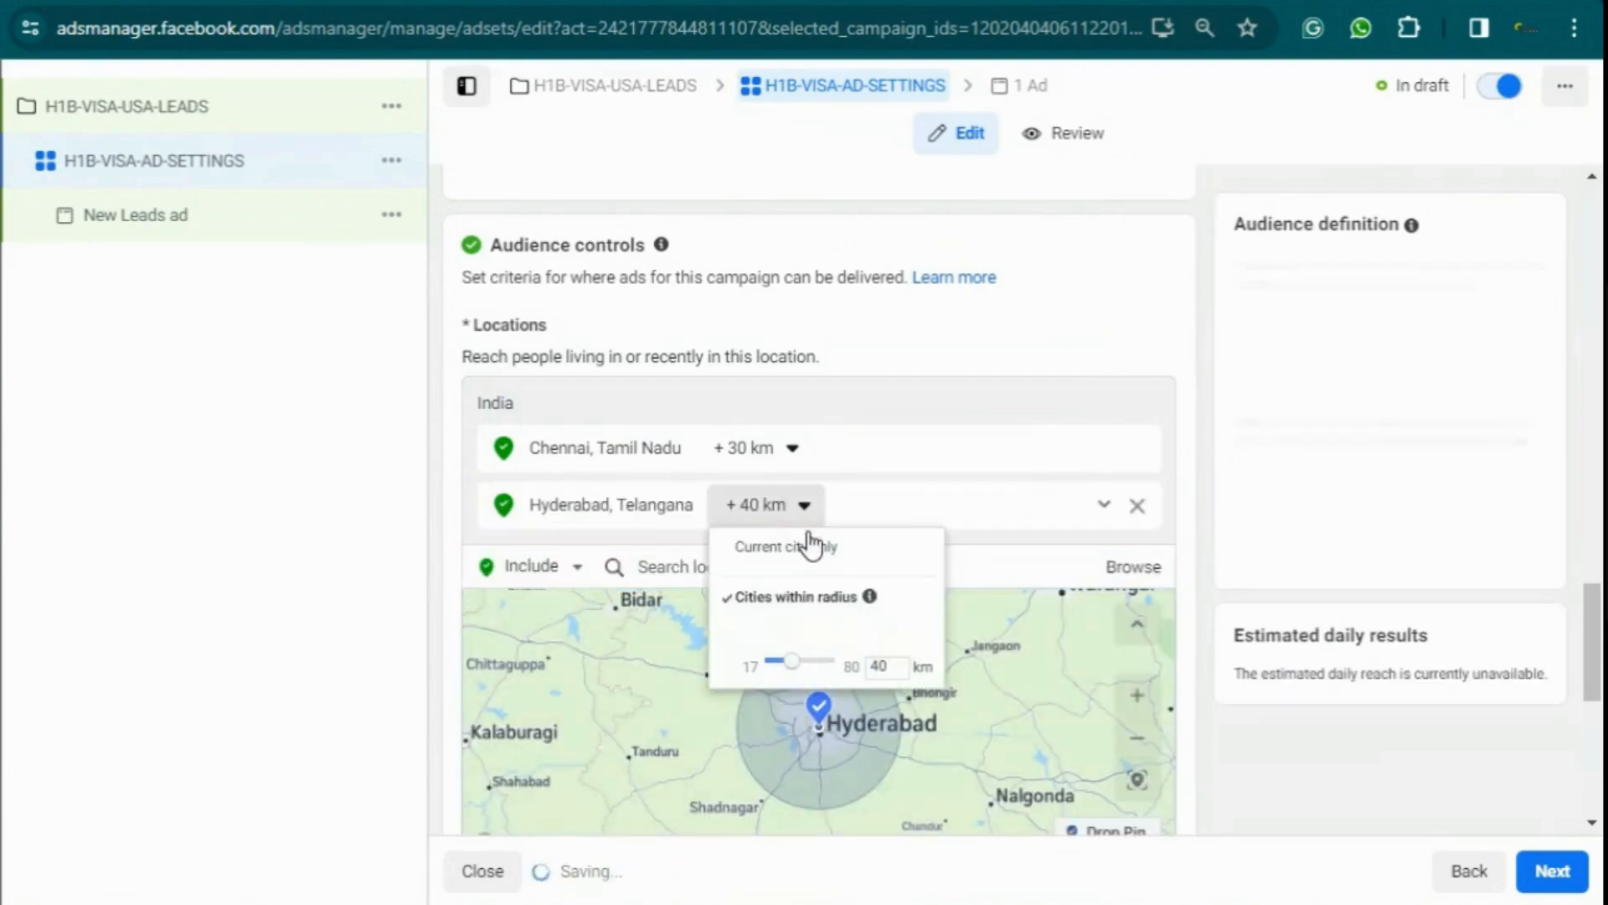
{"action": "left_click_drag", "start_coordinate": [885, 667], "coordinate": [861, 670]}
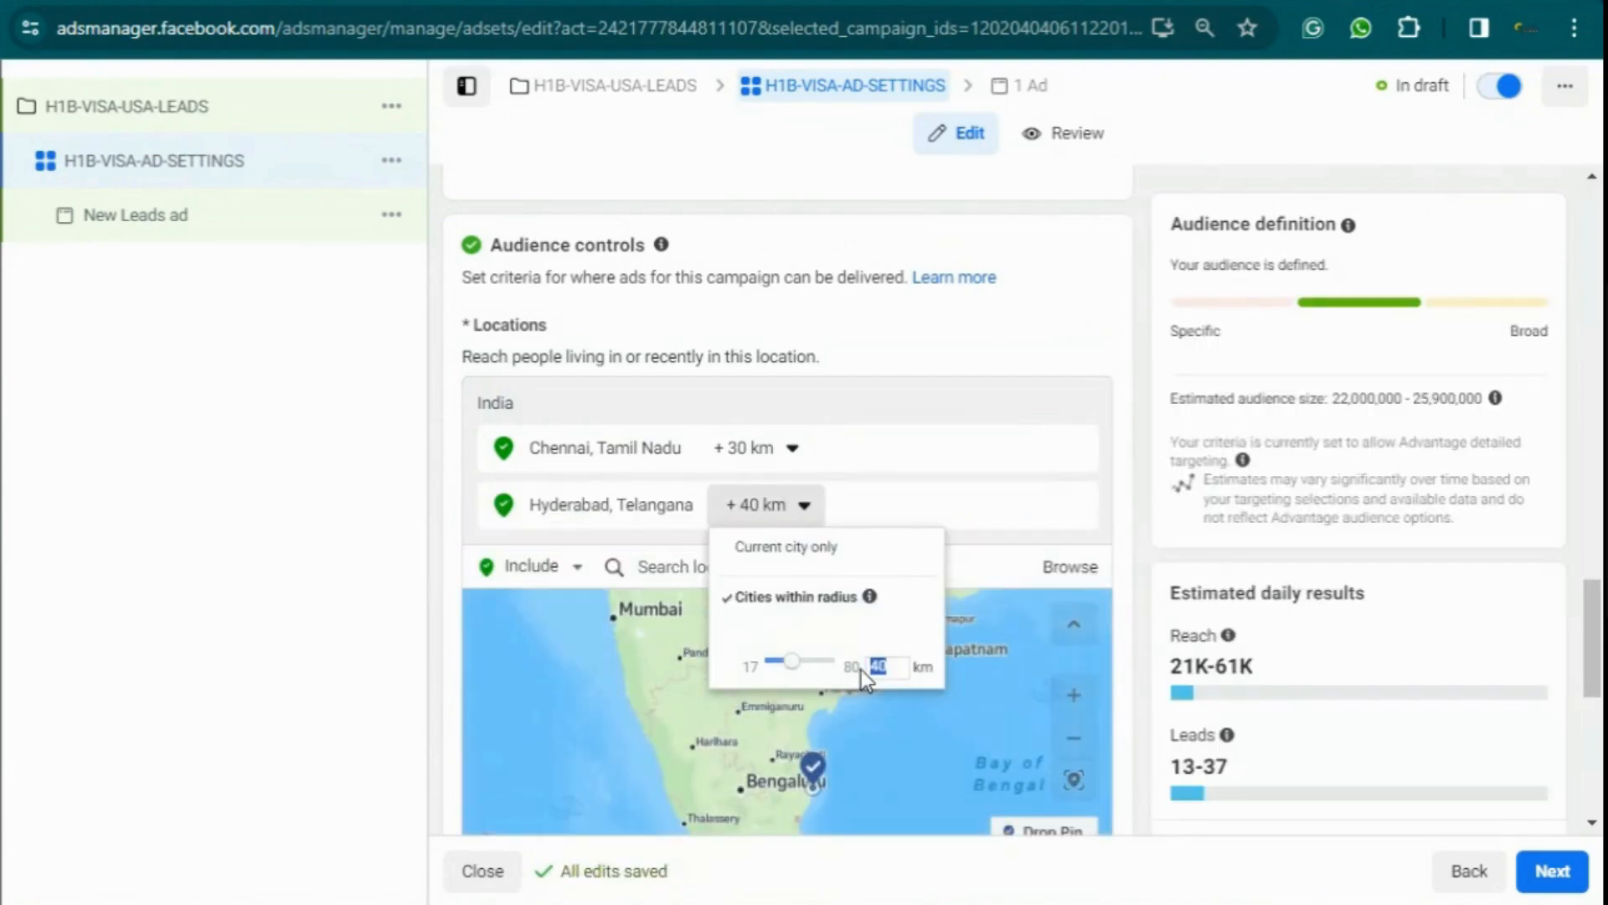
{"action": "key", "text": "Return"}
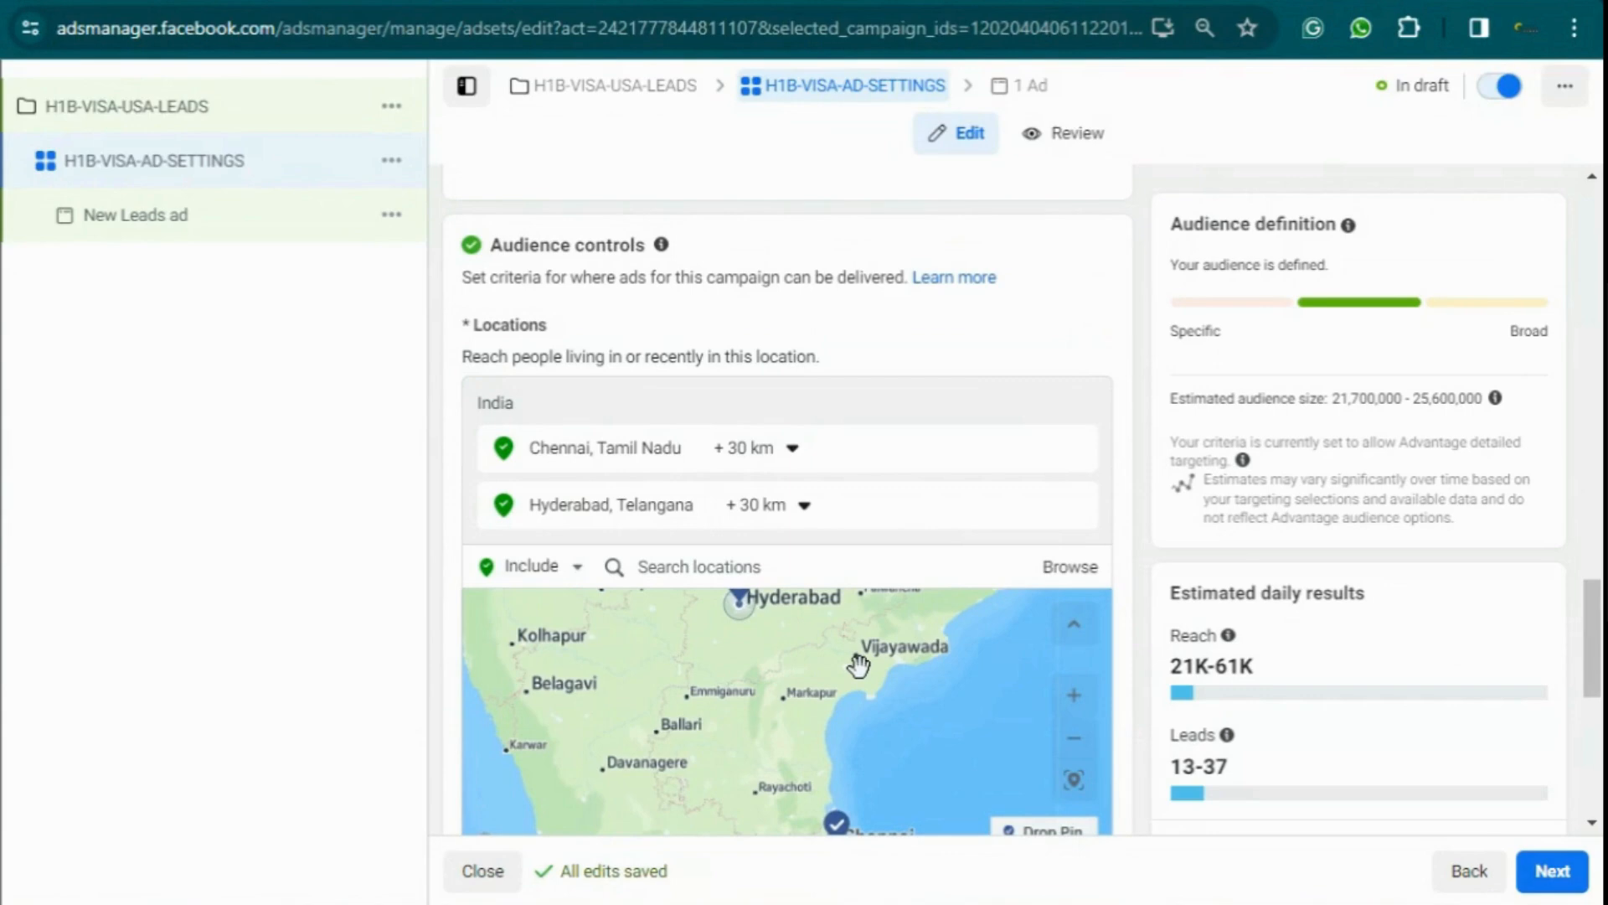
Add Bangalore, Karnataka as an included audience location, keeping the default 40 km radius
{"action": "left_click", "coordinate": [803, 567]}
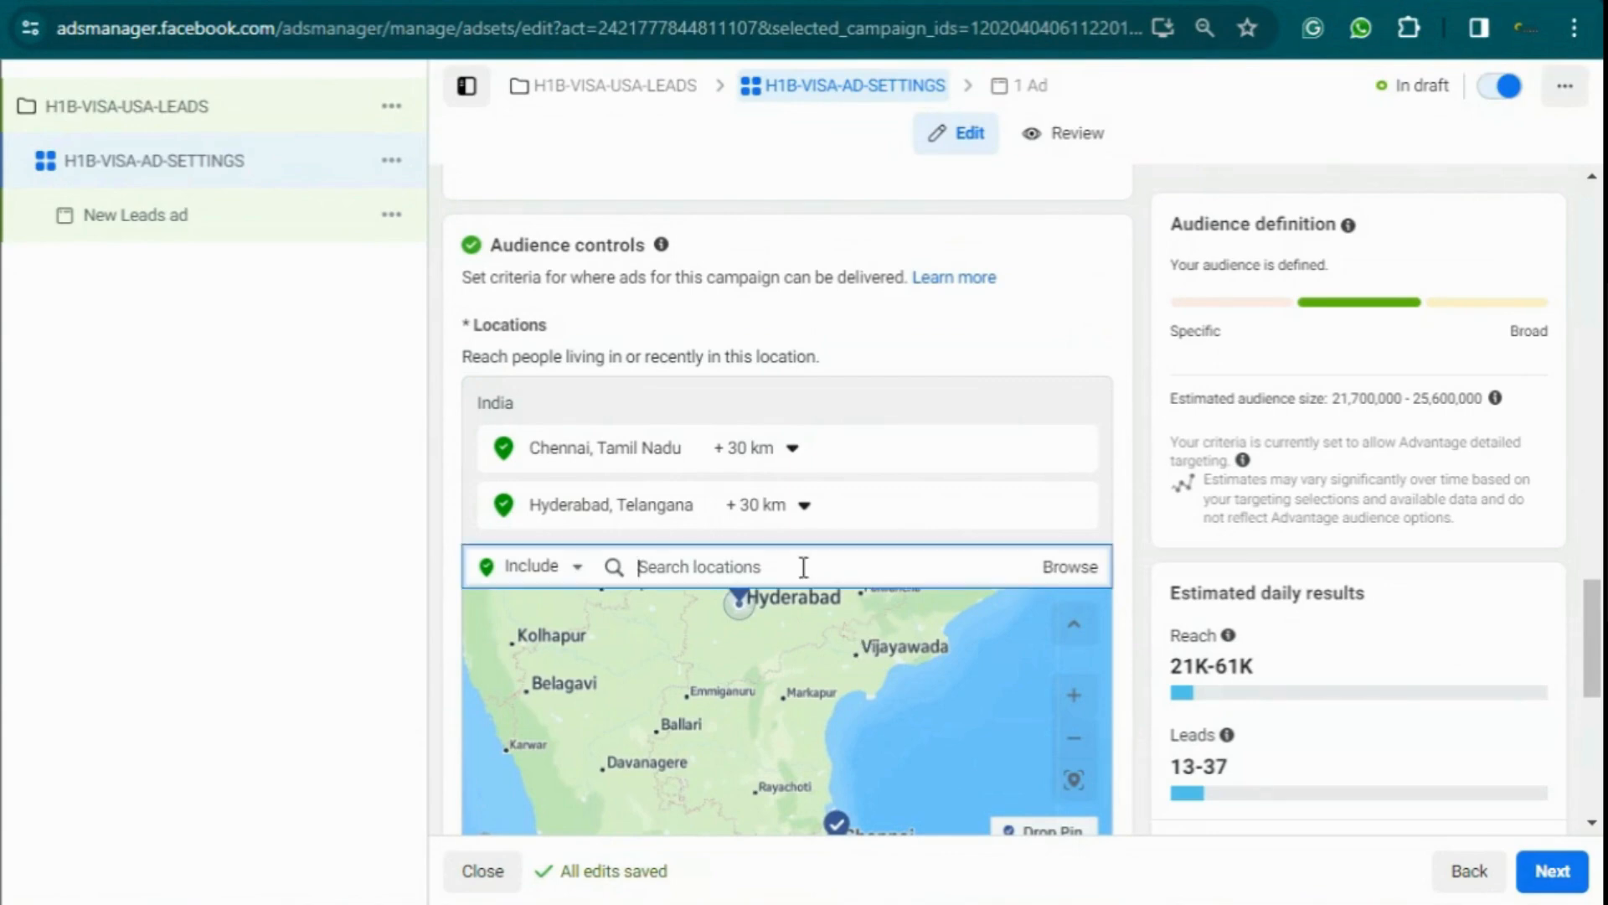
{"action": "type", "text": "BANGALO"}
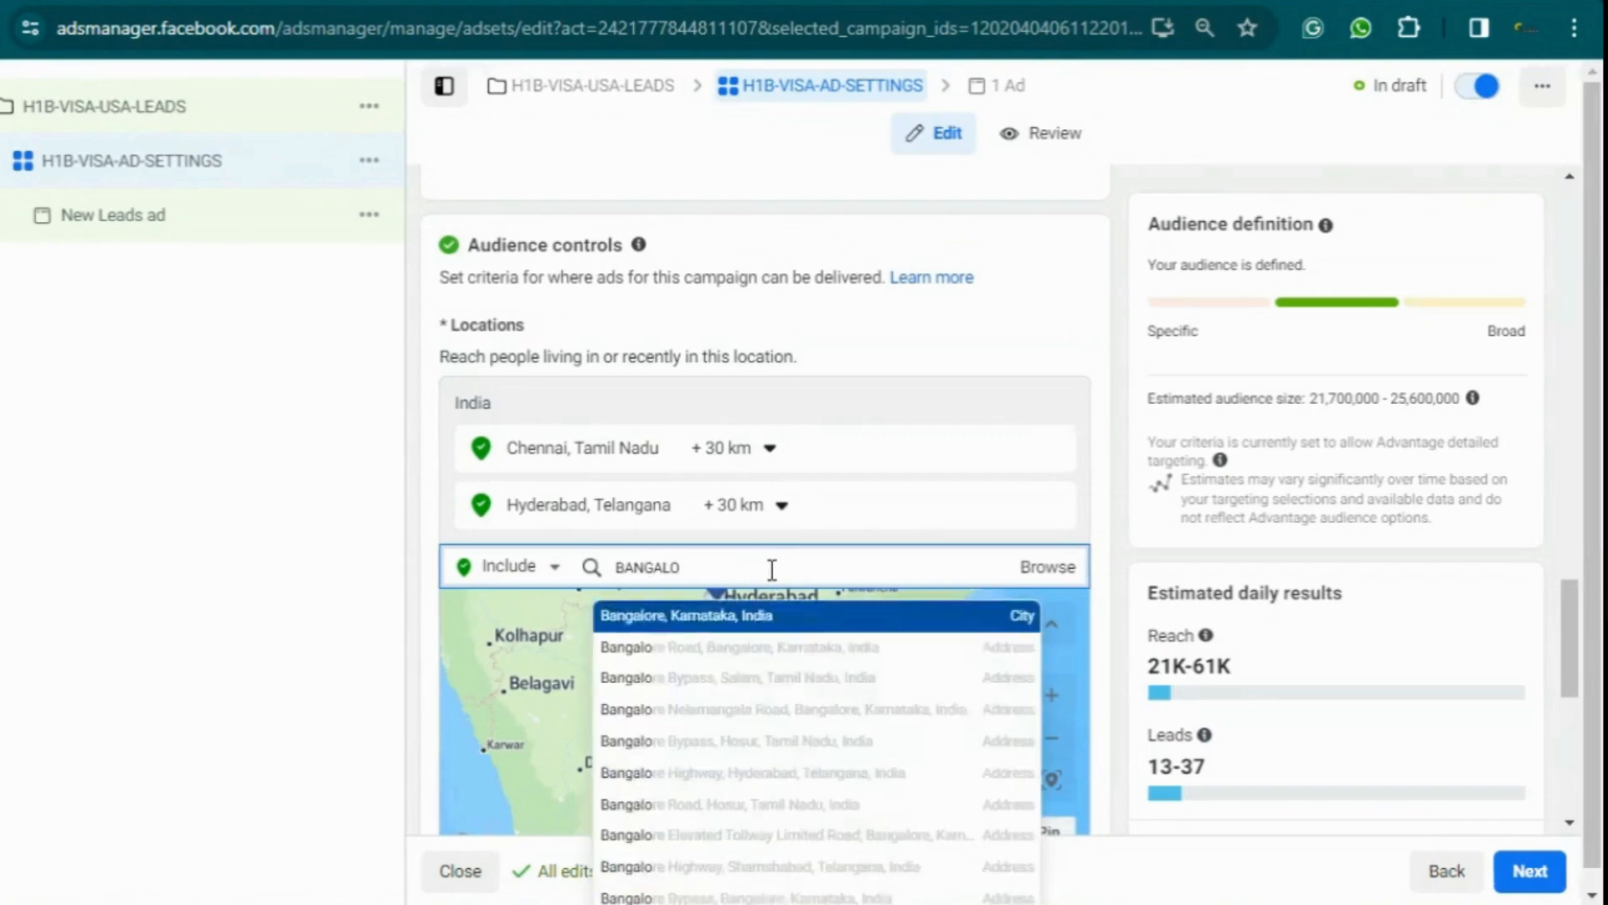
{"action": "left_click", "coordinate": [718, 624]}
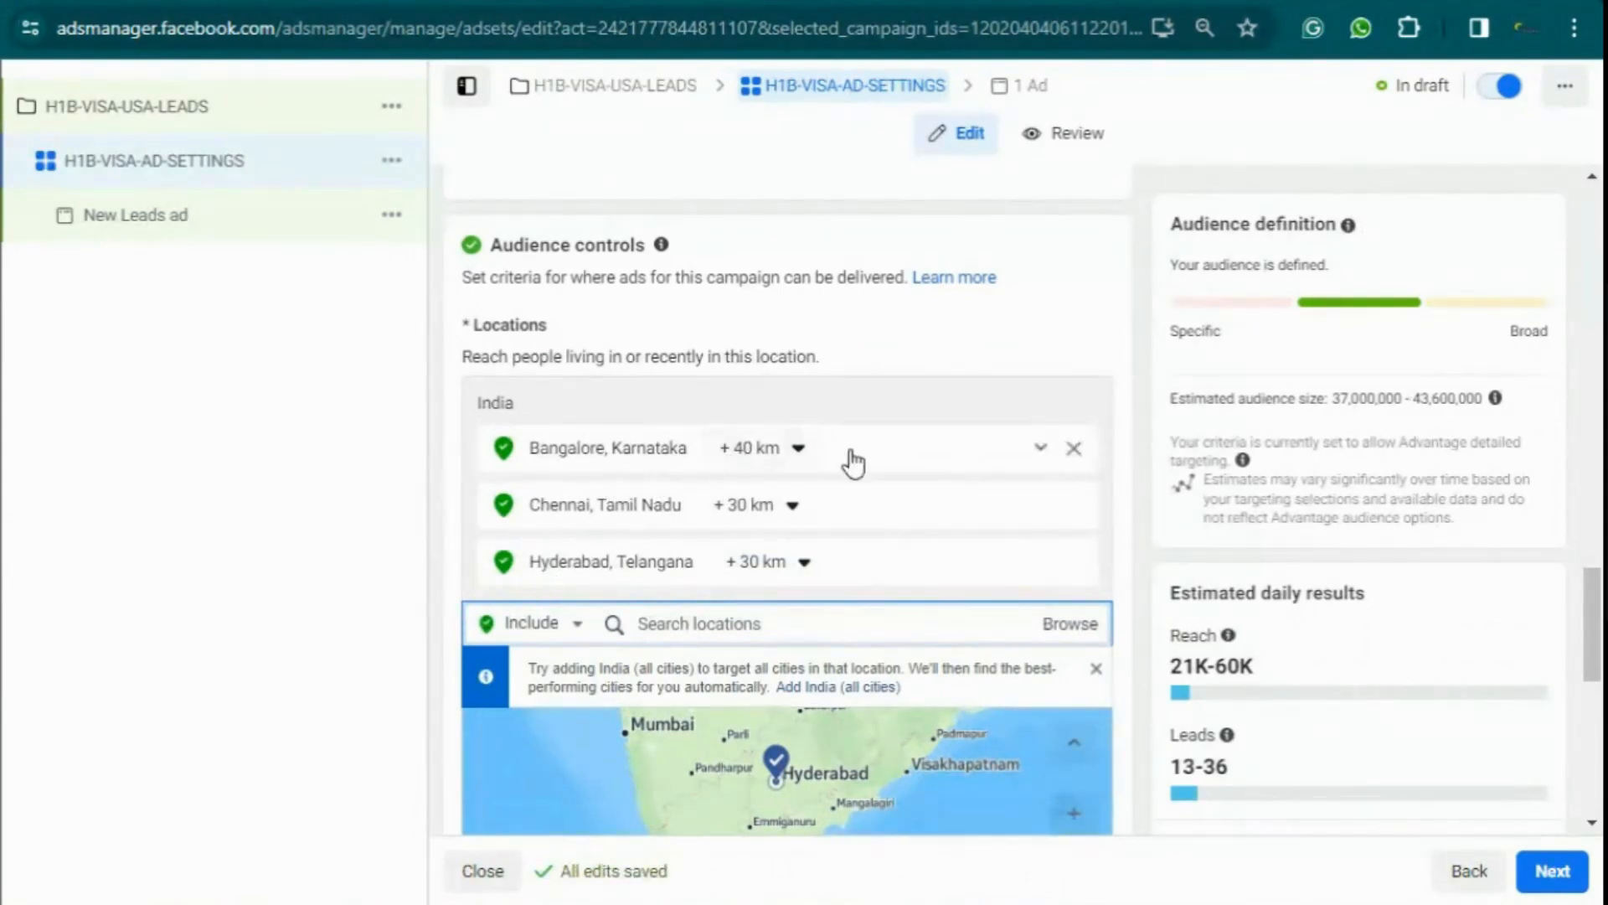
{"action": "left_click", "coordinate": [779, 452]}
{"action": "left_click", "coordinate": [930, 354]}
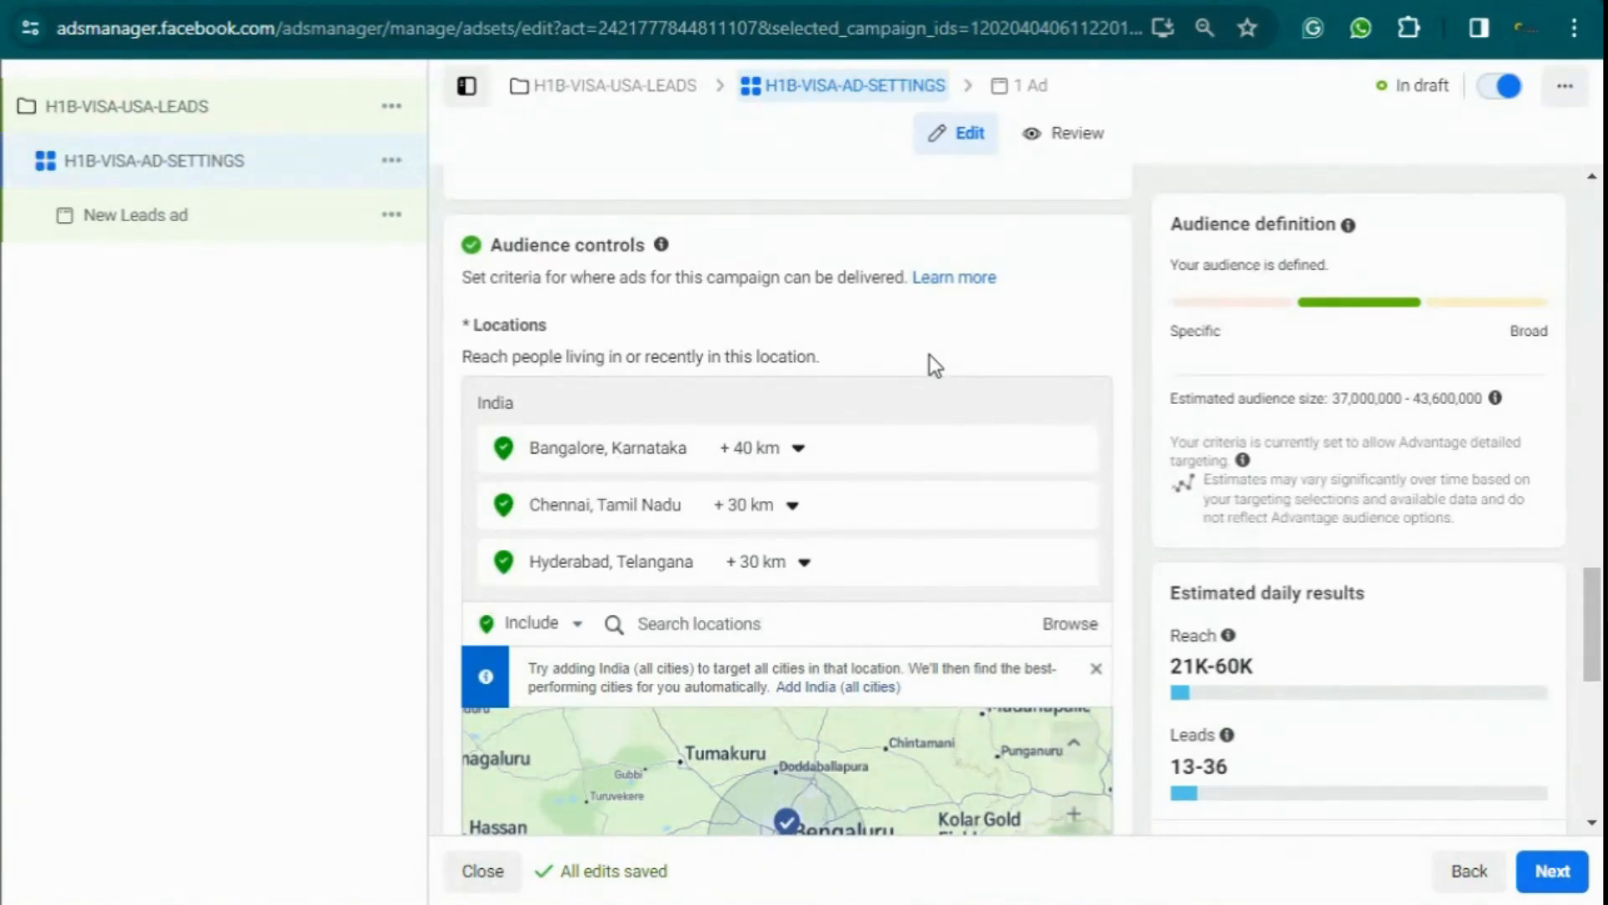
Add Coimbatore, Tamil Nadu as an included audience location with a 20 km radius
{"action": "scroll", "coordinate": [930, 354], "scroll_direction": "down", "scroll_amount": 2}
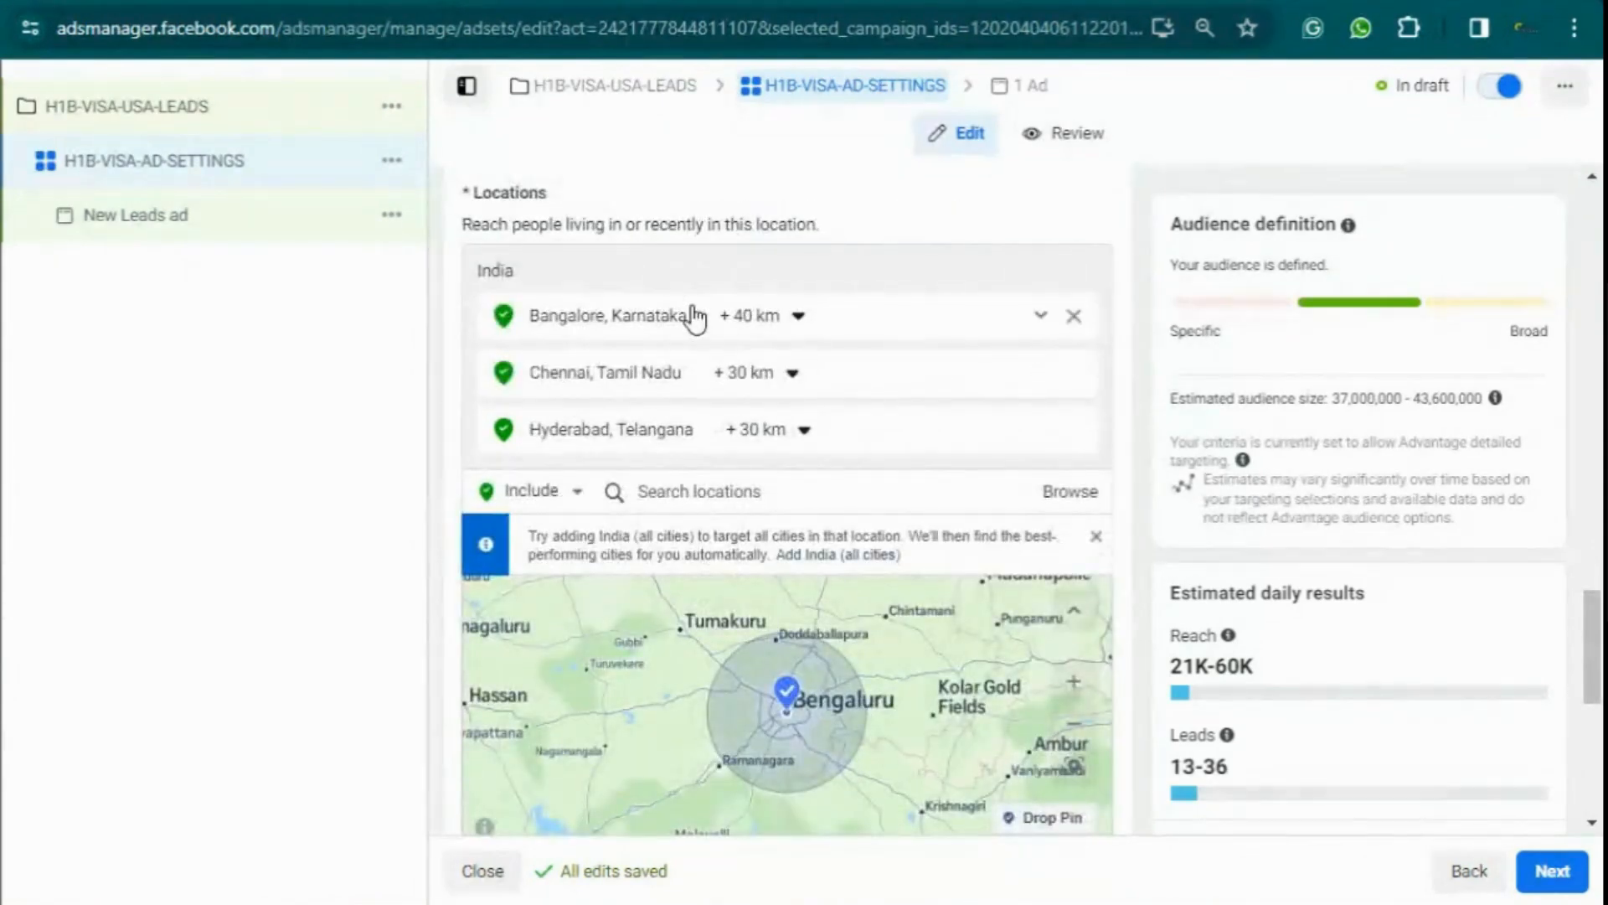
{"action": "left_click", "coordinate": [758, 490]}
{"action": "type", "text": "COIMB"}
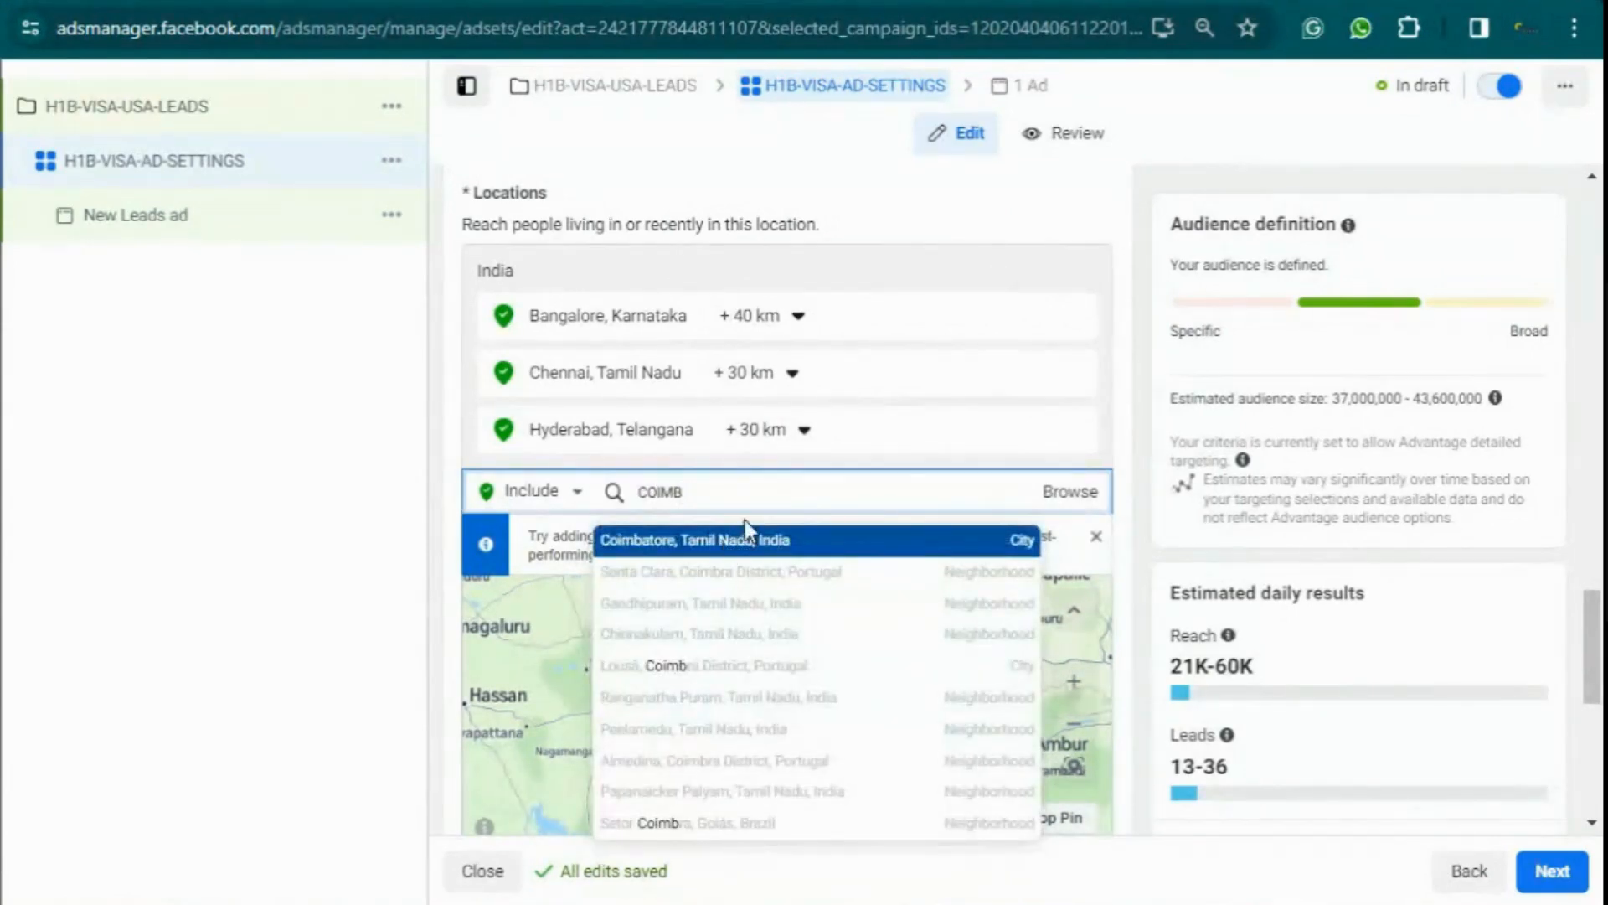
{"action": "left_click", "coordinate": [746, 536]}
{"action": "left_click", "coordinate": [787, 431]}
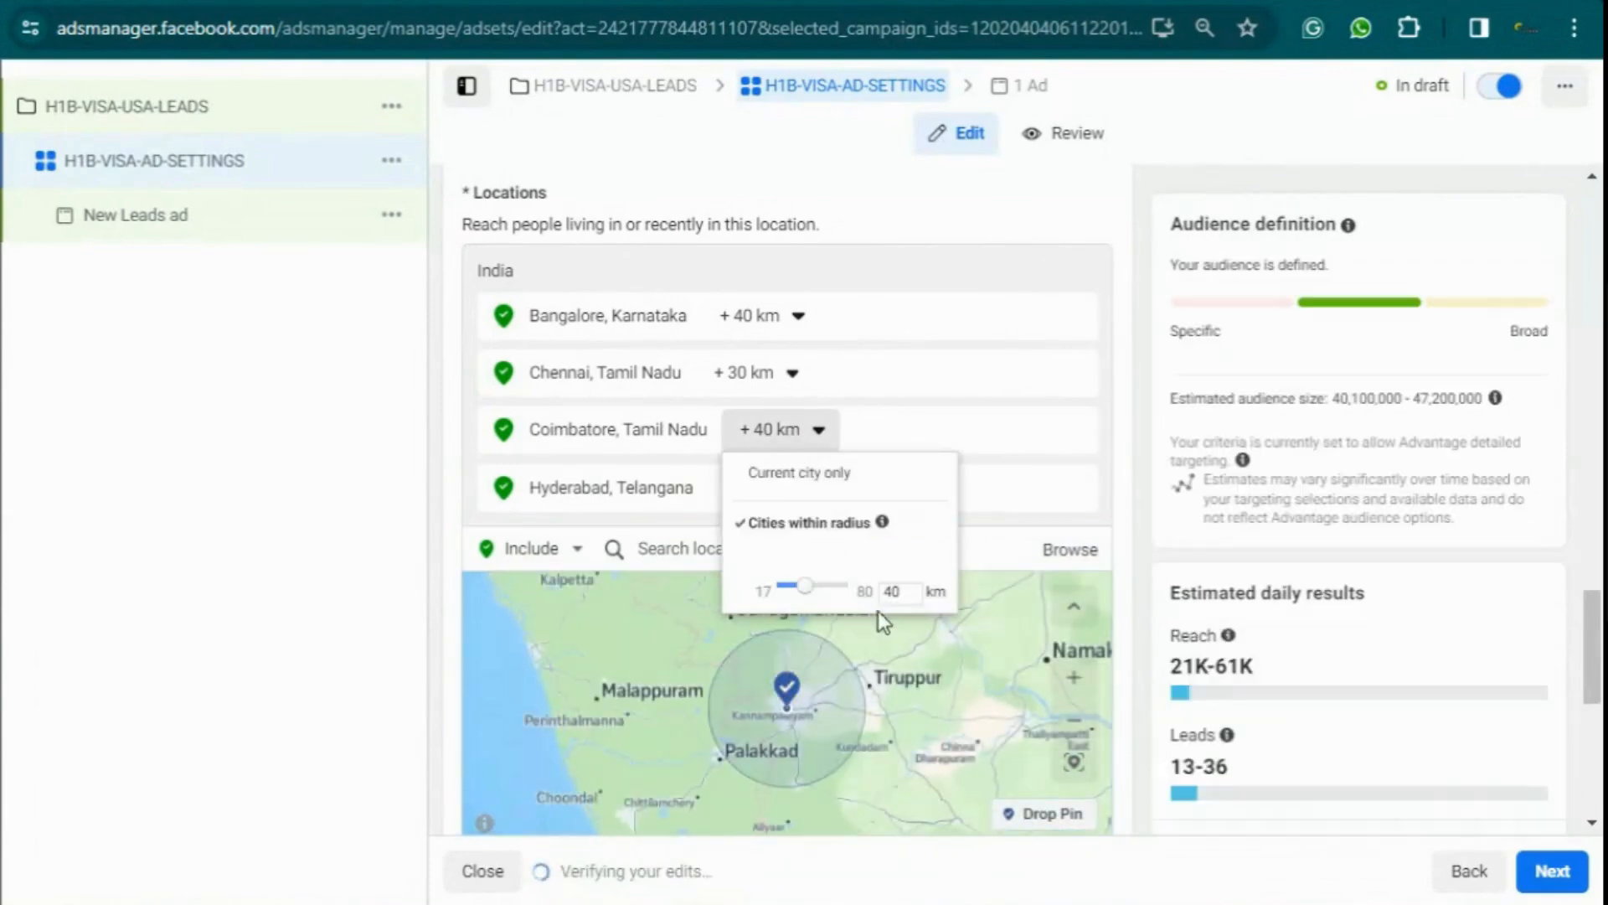
{"action": "left_click_drag", "start_coordinate": [916, 591], "coordinate": [857, 591]}
{"action": "type", "text": "20"}
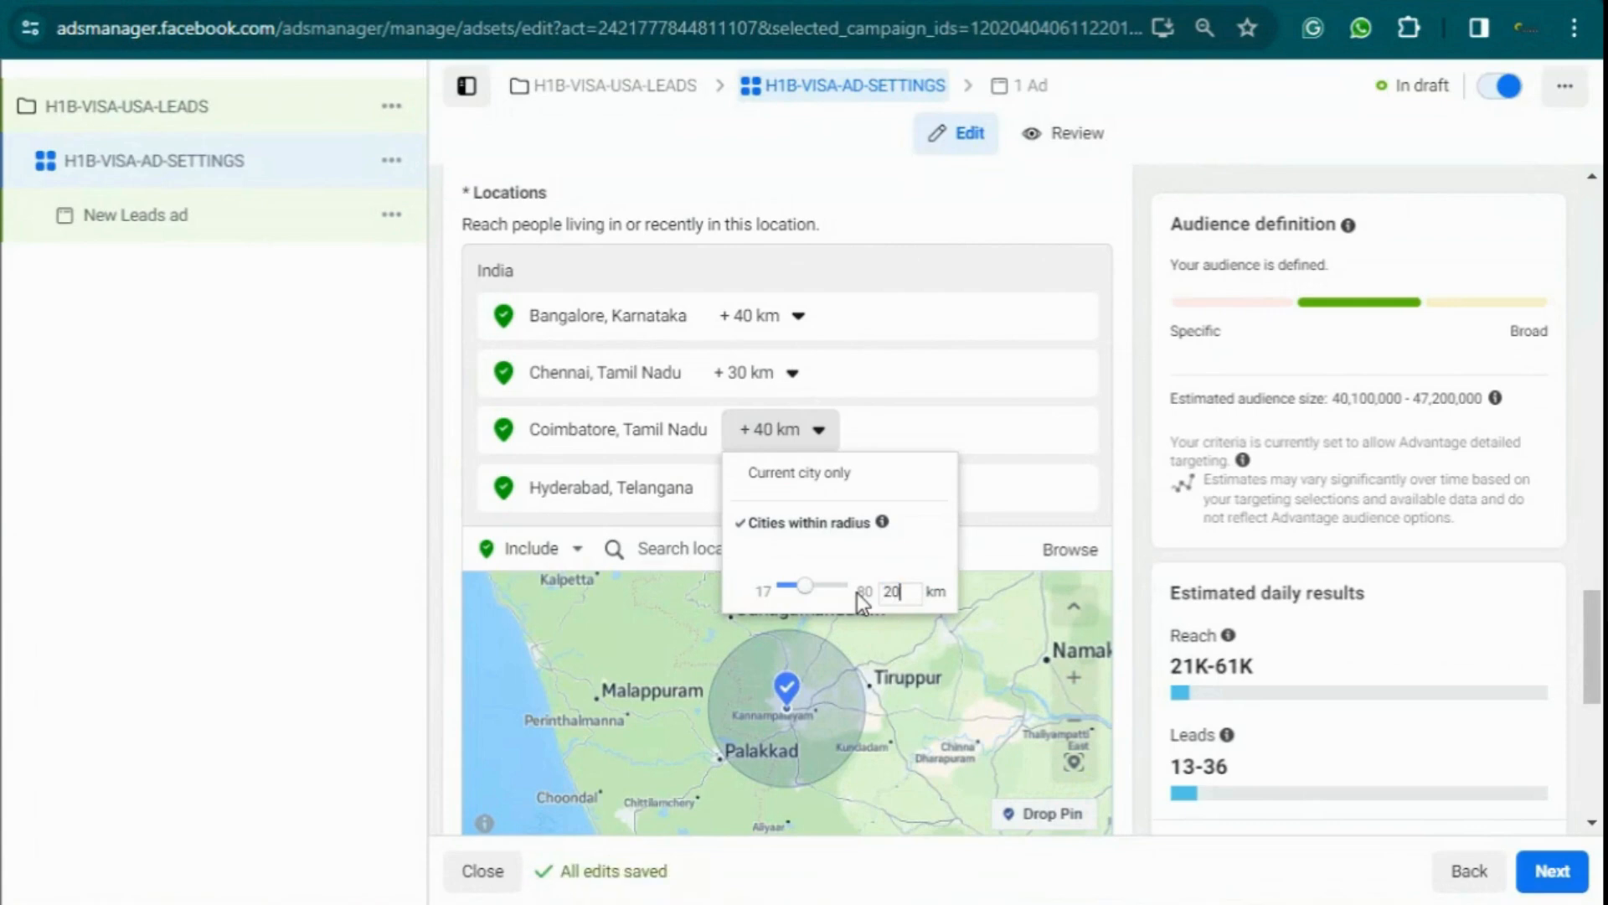
{"action": "key", "text": "Return"}
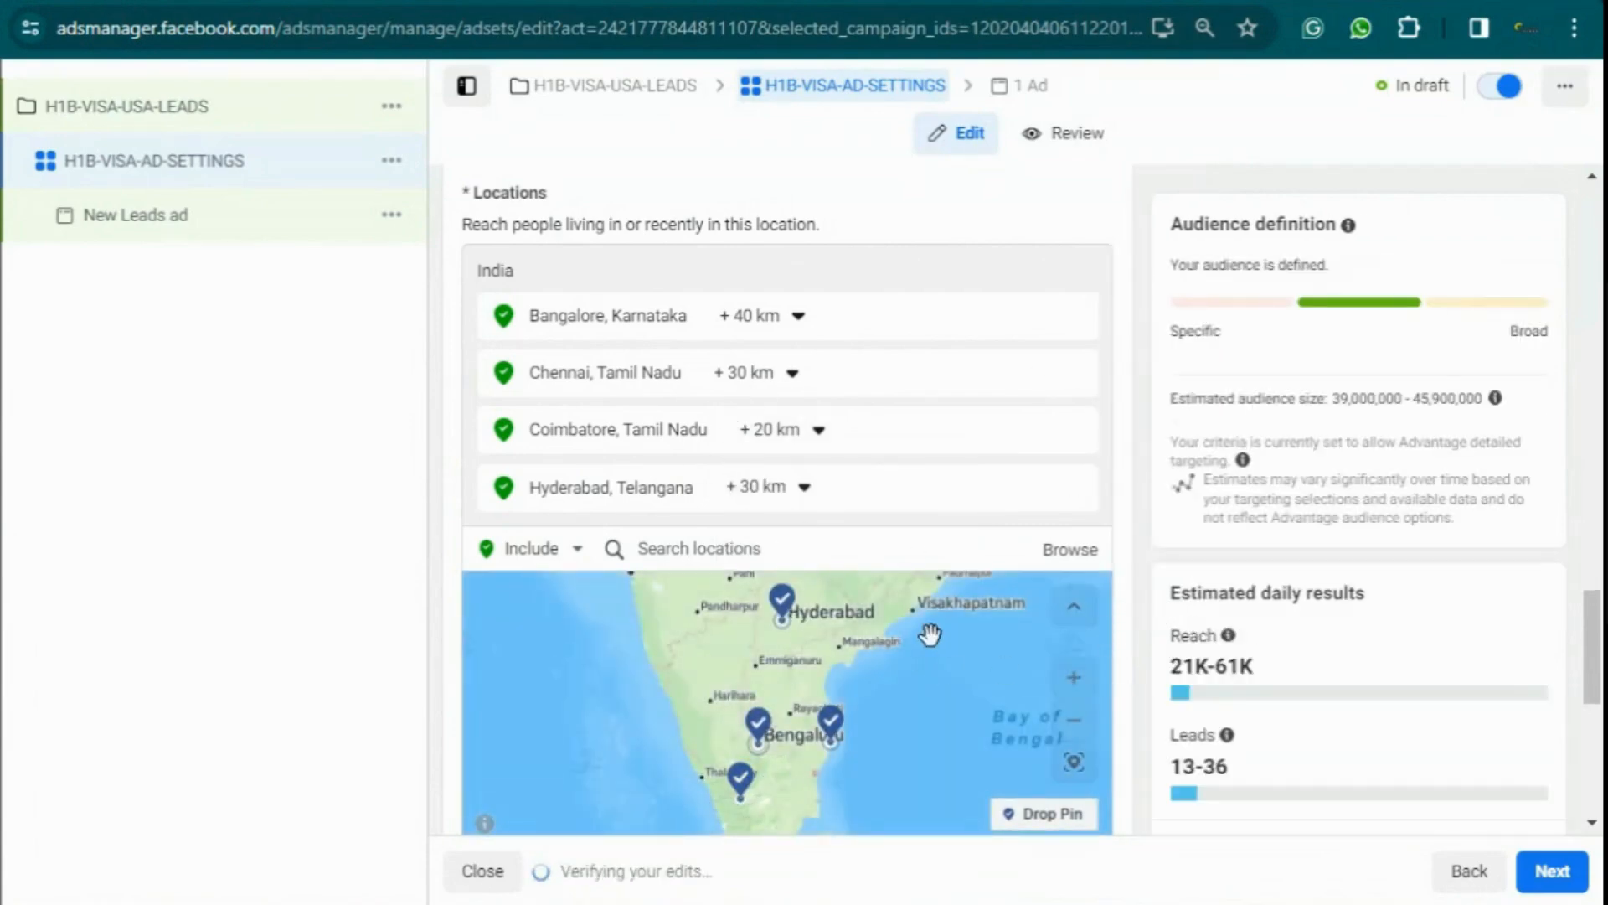
{"action": "scroll", "coordinate": [1139, 501], "scroll_direction": "down", "scroll_amount": 2}
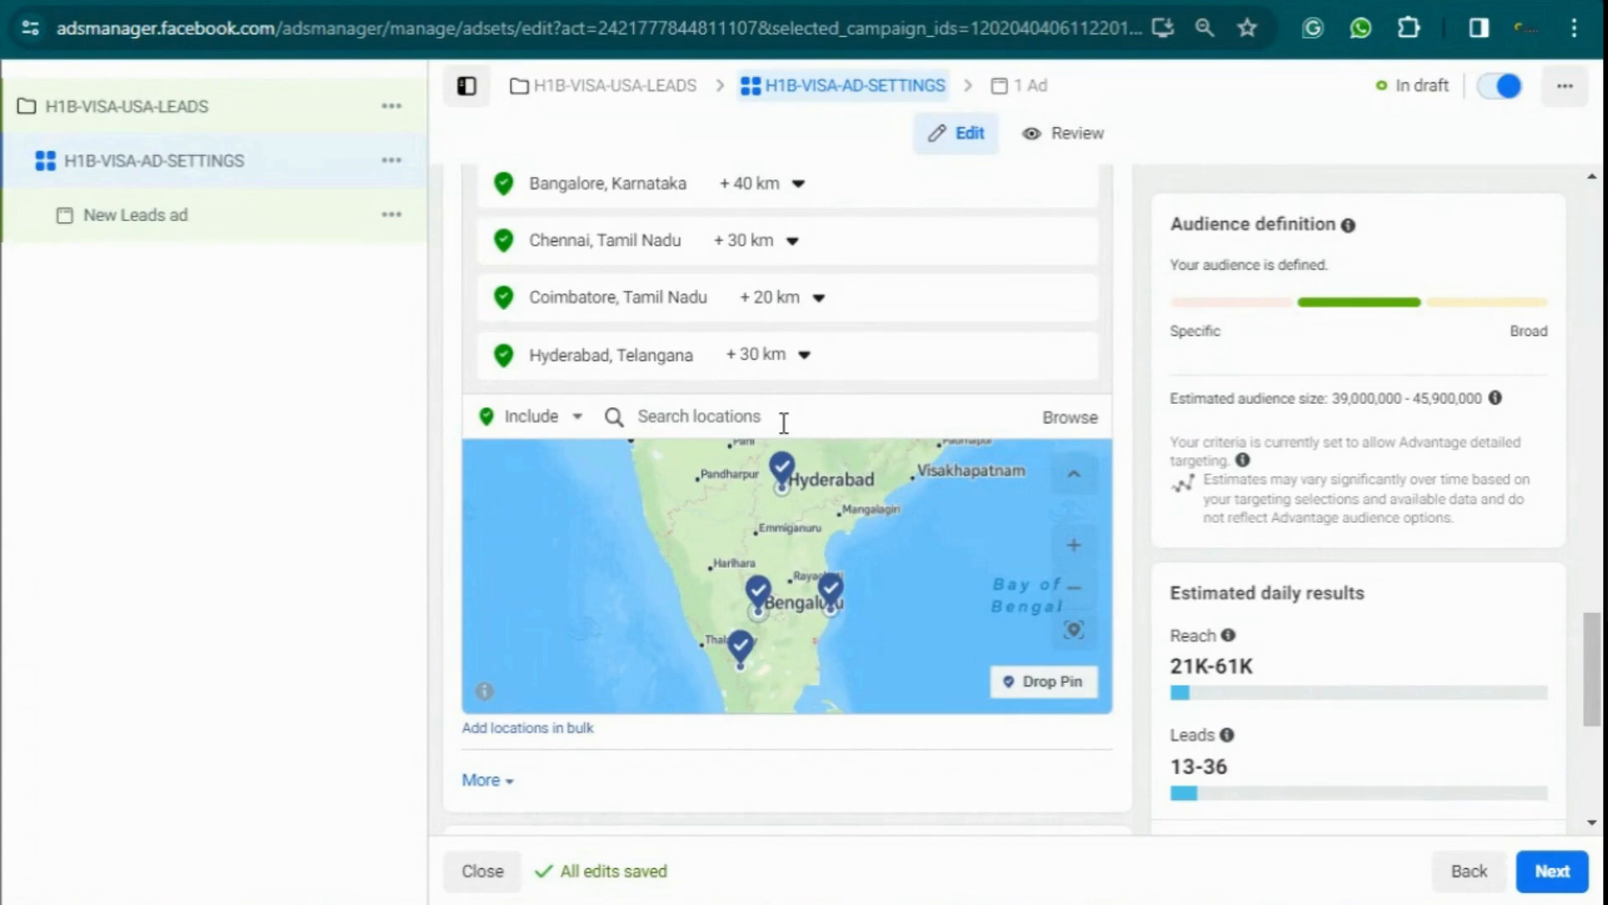
{"action": "scroll", "coordinate": [800, 595], "scroll_direction": "up", "scroll_amount": 2}
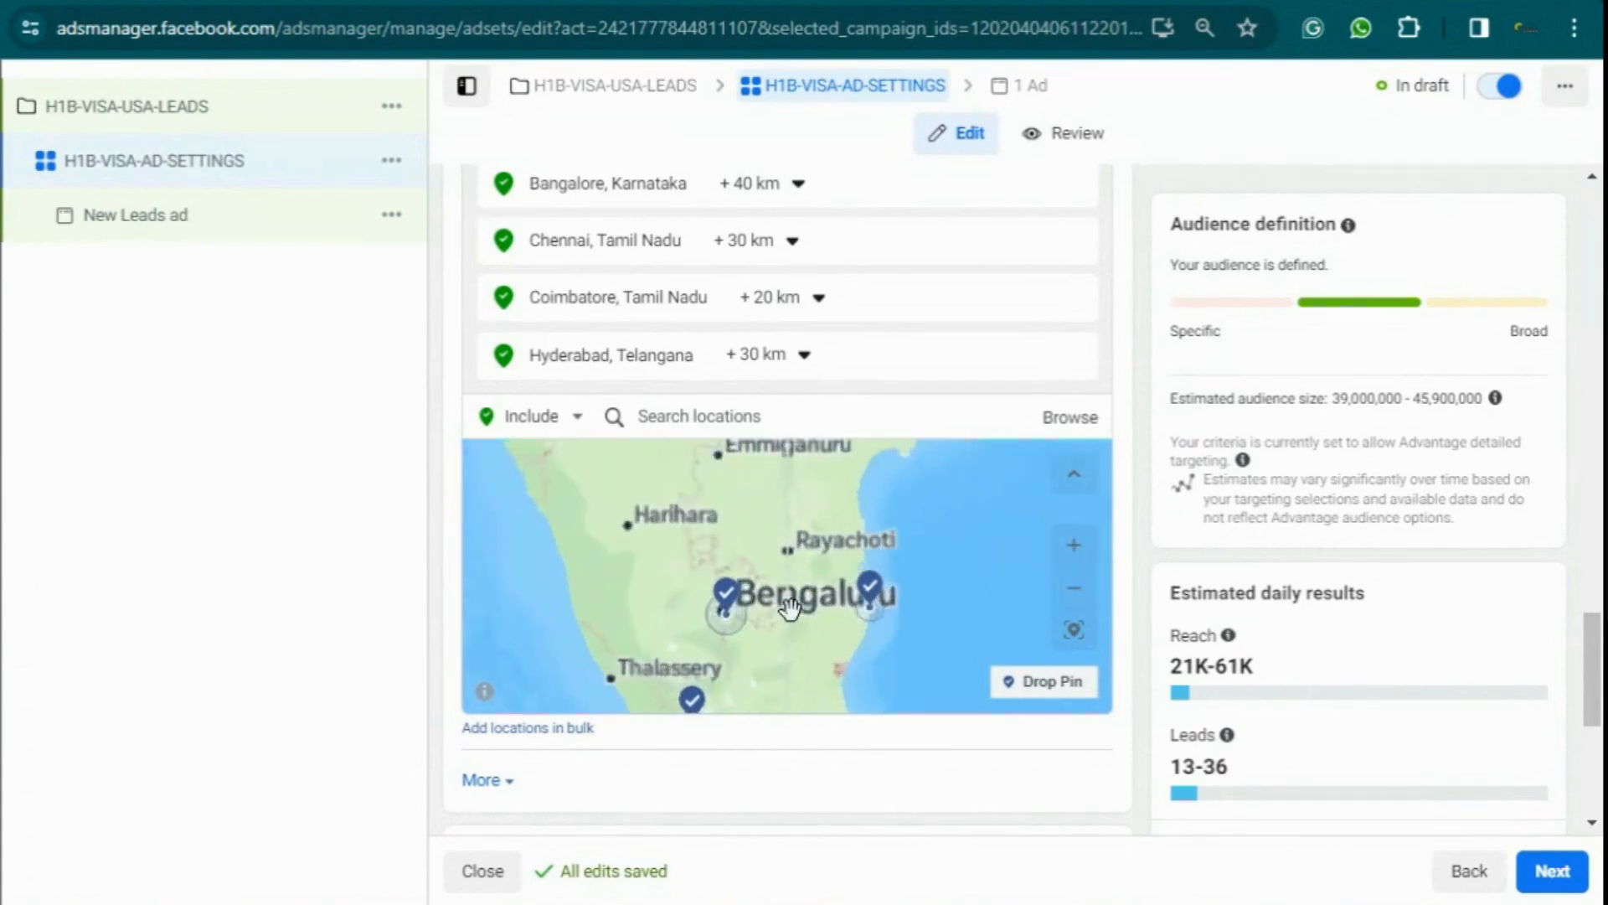
{"action": "scroll", "coordinate": [804, 582], "scroll_direction": "down", "scroll_amount": 3}
{"action": "left_click_drag", "start_coordinate": [838, 514], "coordinate": [807, 662]}
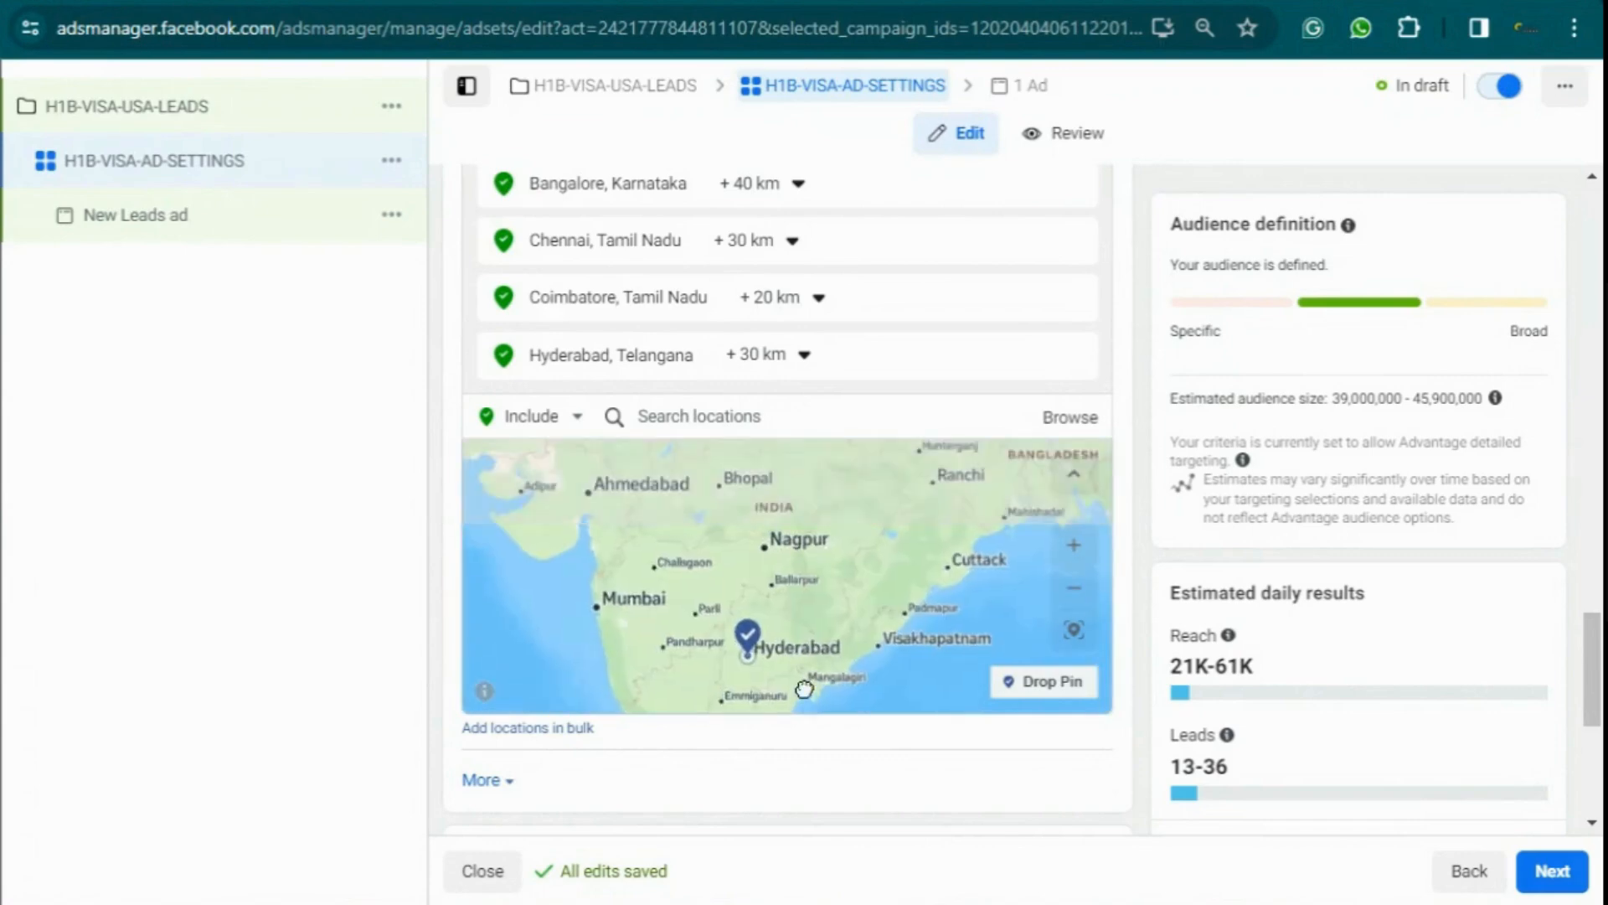
{"action": "left_click", "coordinate": [744, 416]}
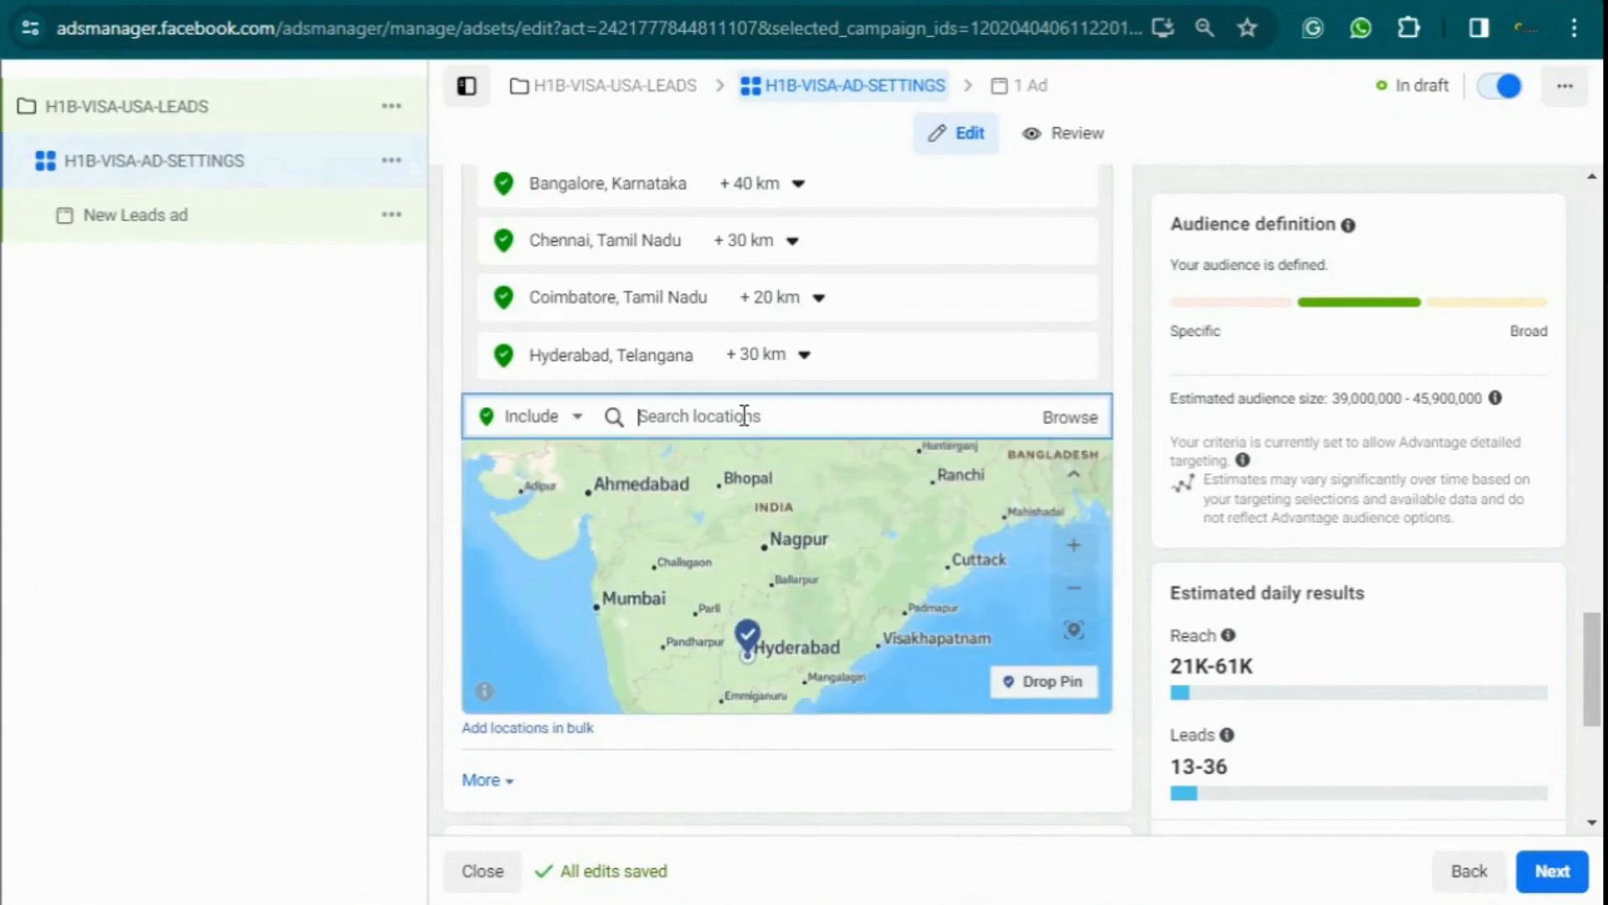
{"action": "type", "text": "MUBAI"}
{"action": "left_click_drag", "start_coordinate": [743, 416], "coordinate": [571, 437]}
{"action": "key", "text": "BackSpace"}
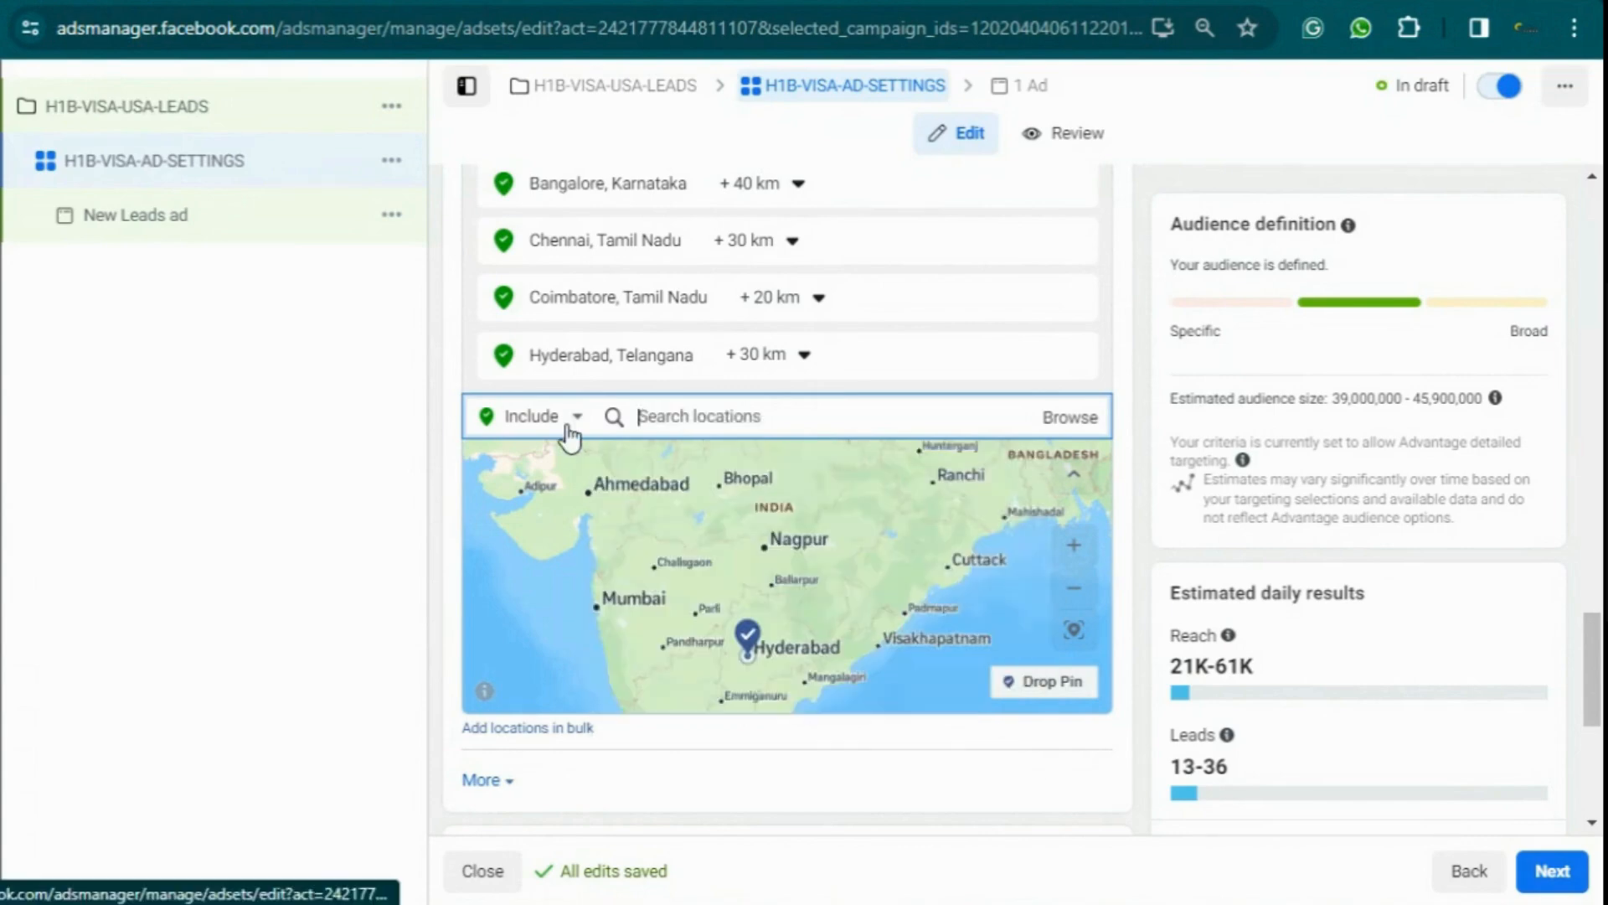
Review the included cities and their map, along with the explanation of audience suggestions under Advantage+ audience
{"action": "scroll", "coordinate": [880, 620], "scroll_direction": "down", "scroll_amount": 3}
{"action": "scroll", "coordinate": [853, 662], "scroll_direction": "up", "scroll_amount": 3}
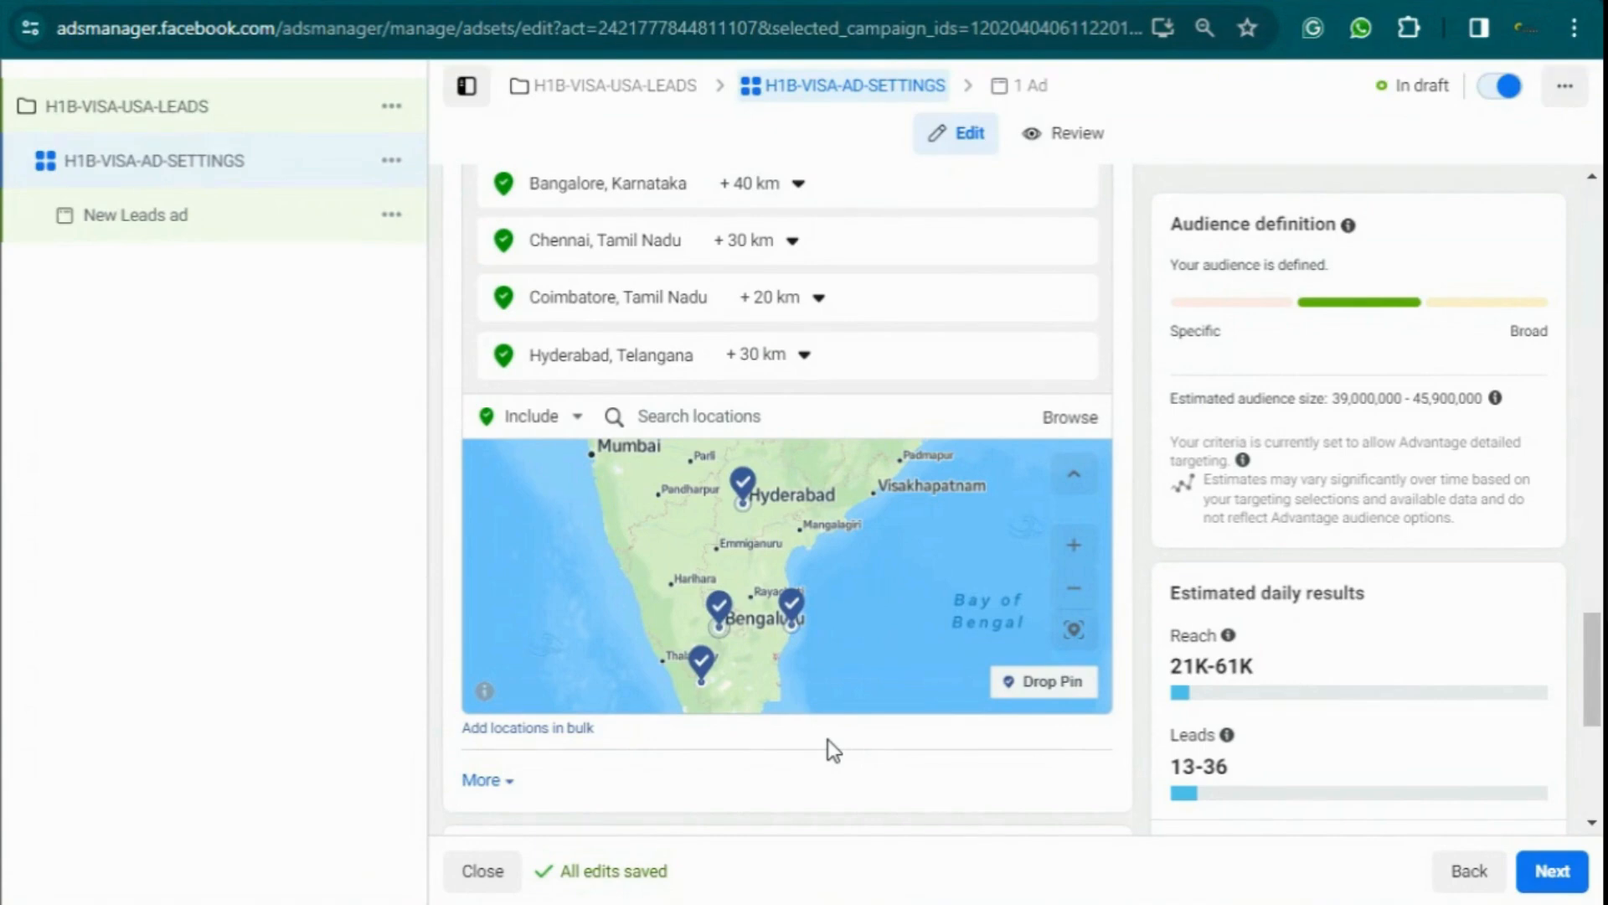
{"action": "scroll", "coordinate": [1139, 431], "scroll_direction": "down", "scroll_amount": 3}
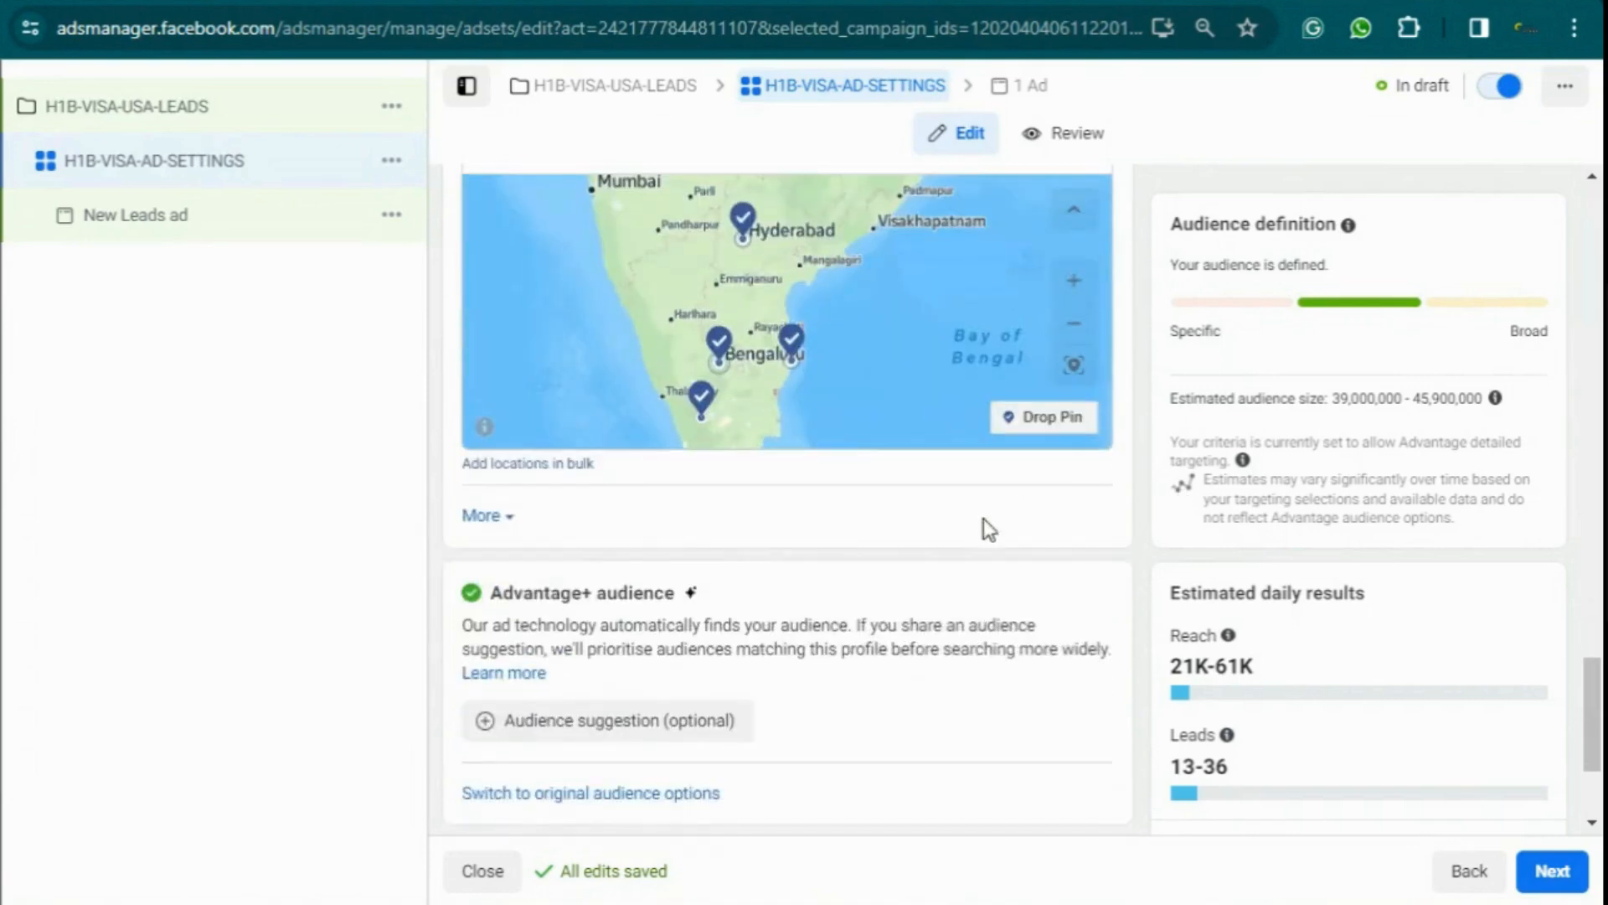
{"action": "scroll", "coordinate": [632, 654], "scroll_direction": "down", "scroll_amount": 2}
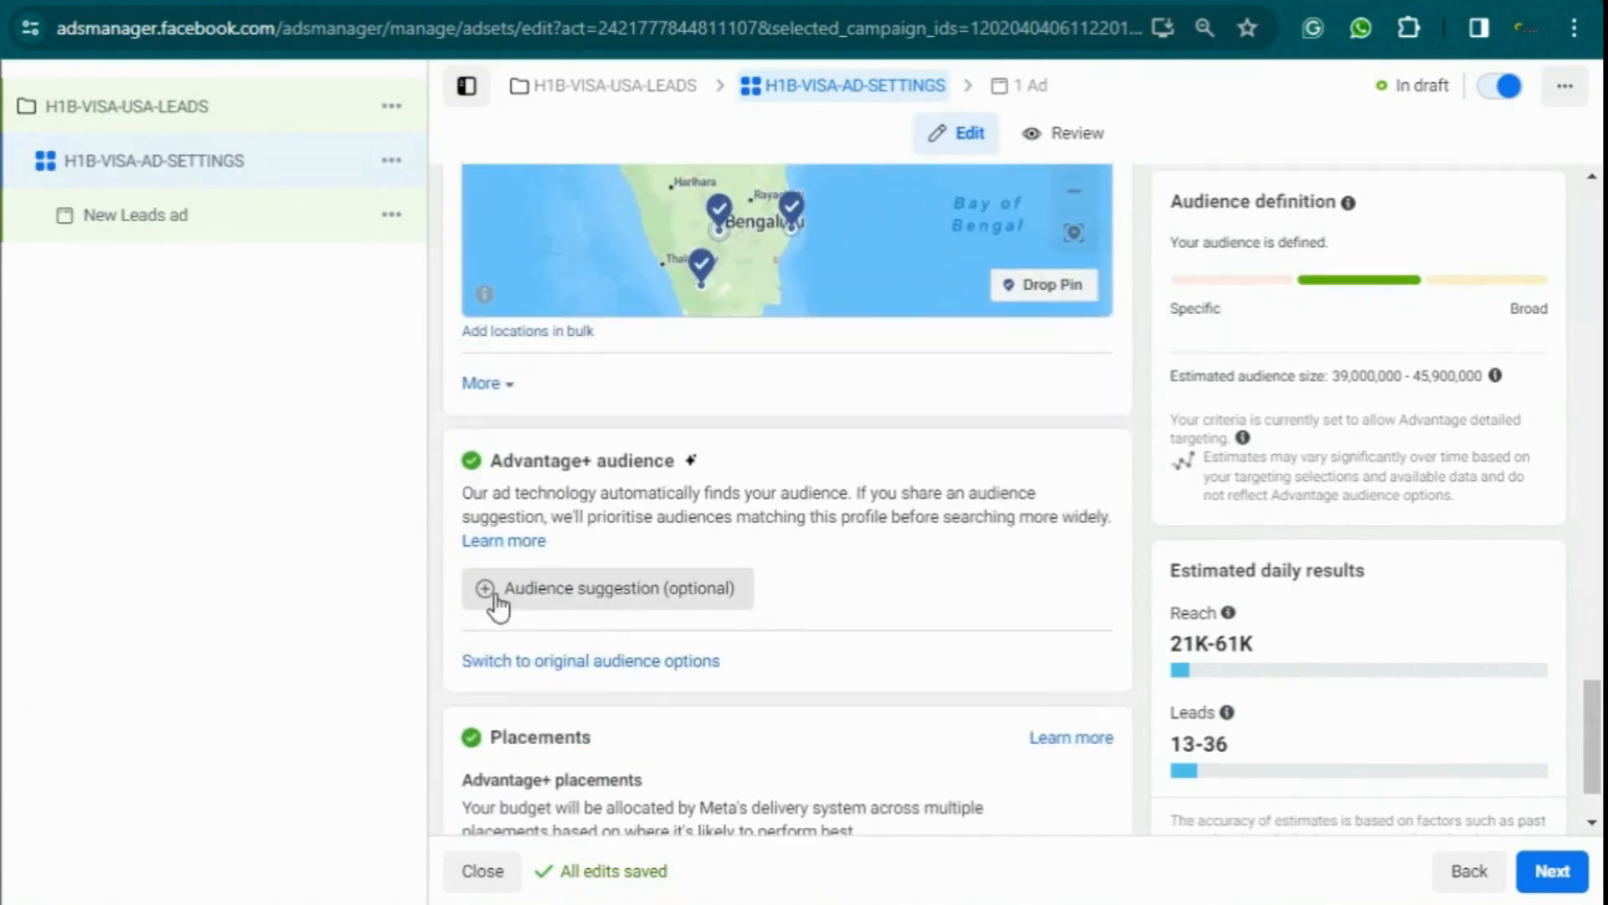
{"action": "mouse_move", "coordinate": [496, 602]}
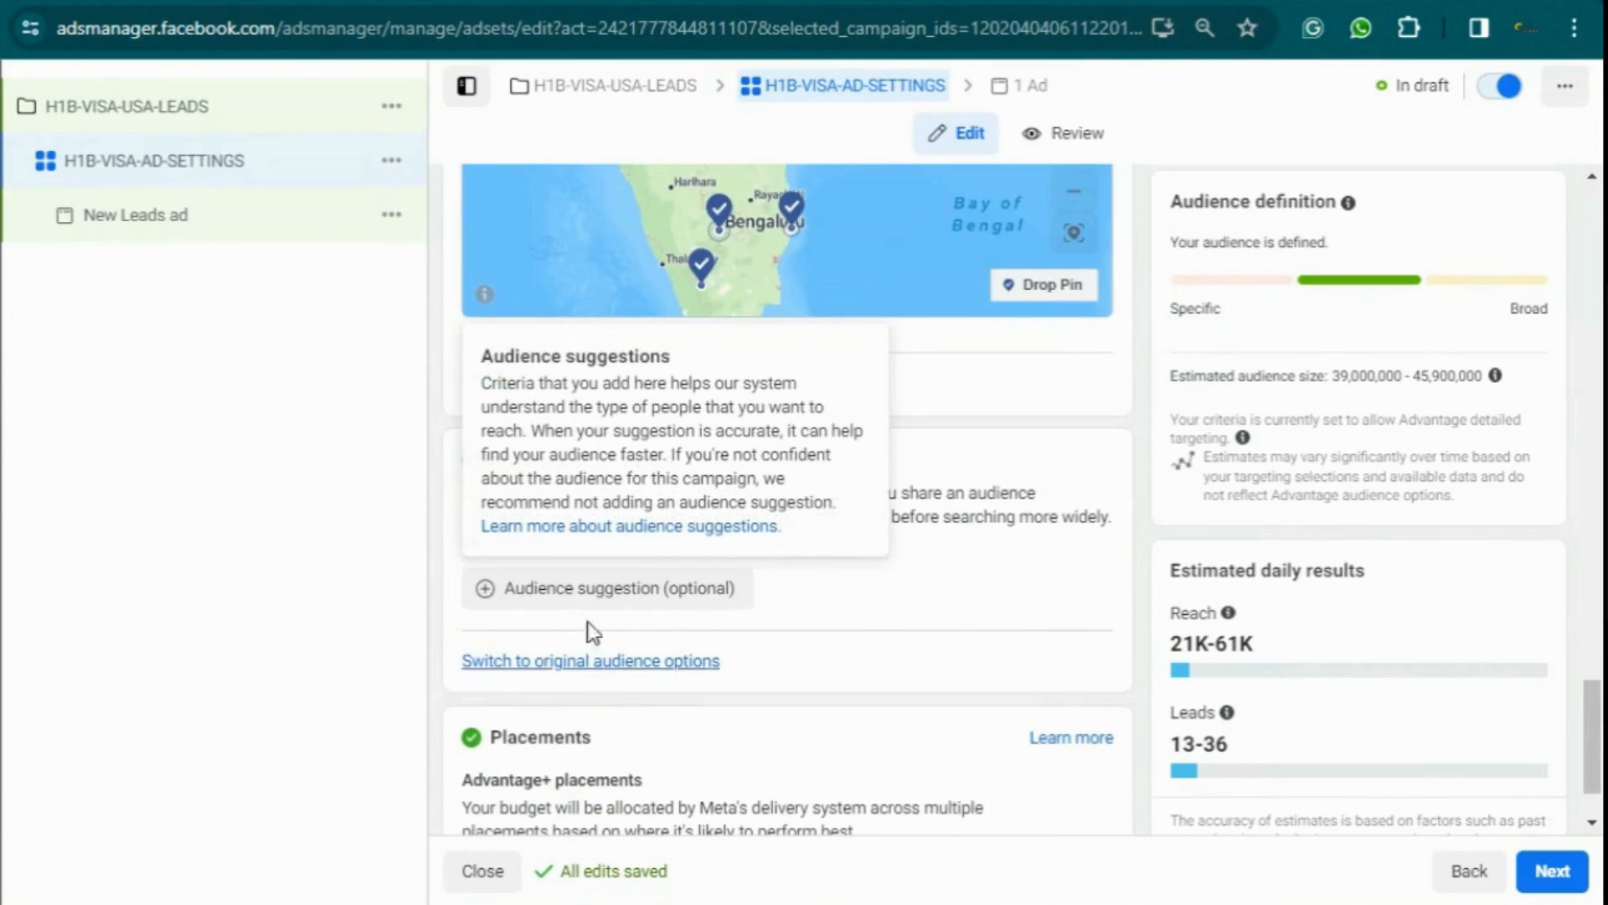
{"action": "scroll", "coordinate": [795, 613], "scroll_direction": "up", "scroll_amount": 2}
{"action": "scroll", "coordinate": [796, 612], "scroll_direction": "up", "scroll_amount": 8}
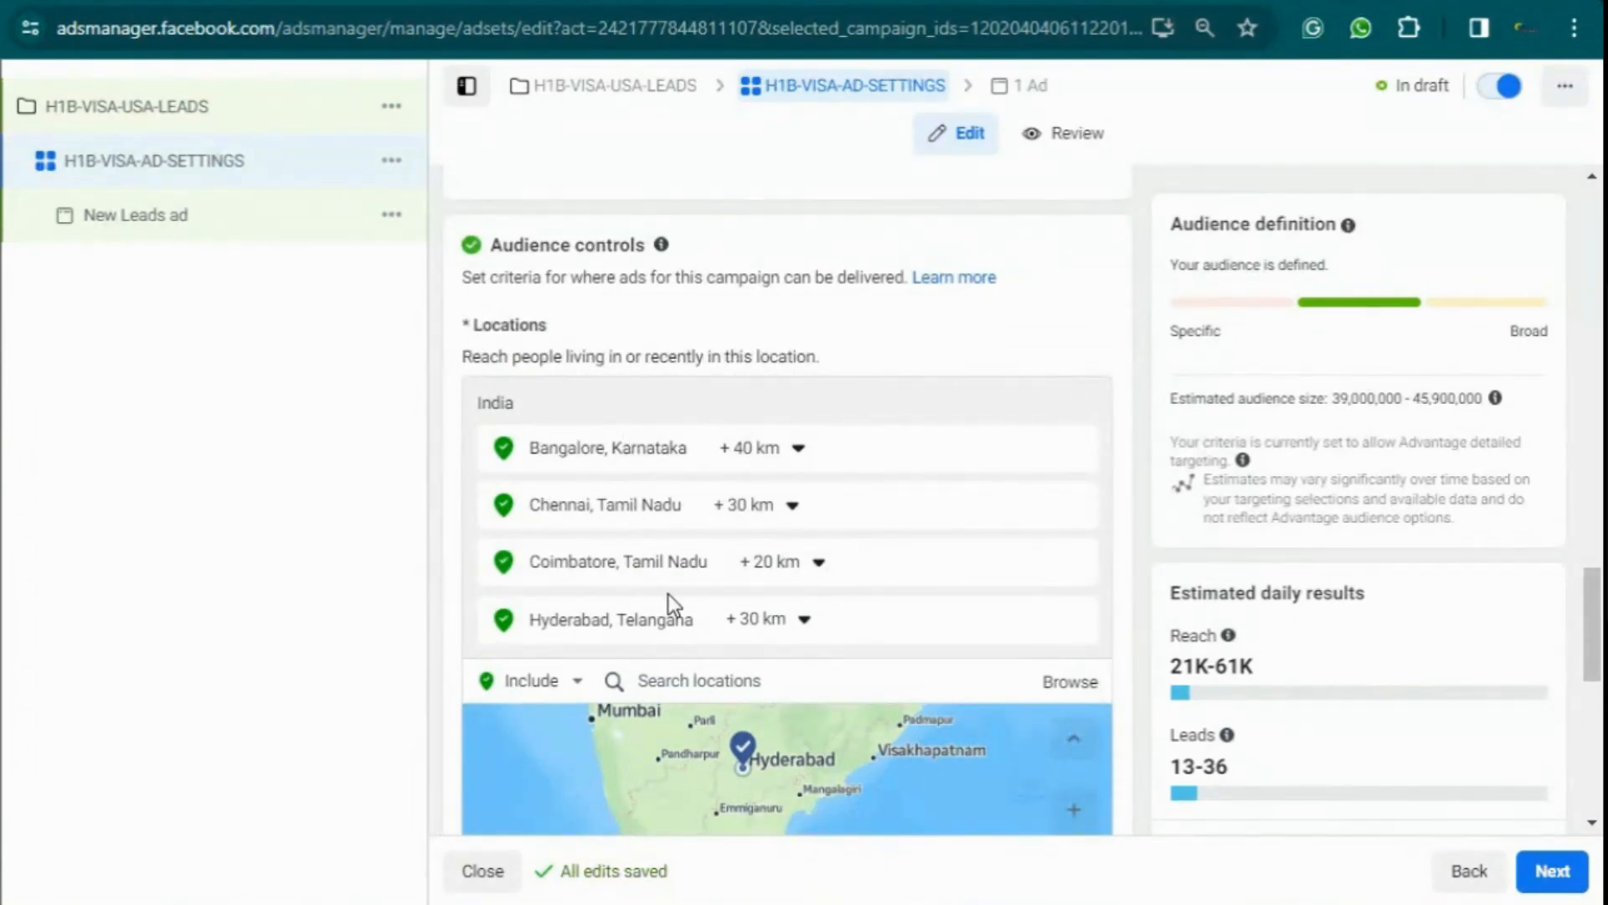
{"action": "scroll", "coordinate": [669, 595], "scroll_direction": "down", "scroll_amount": 5}
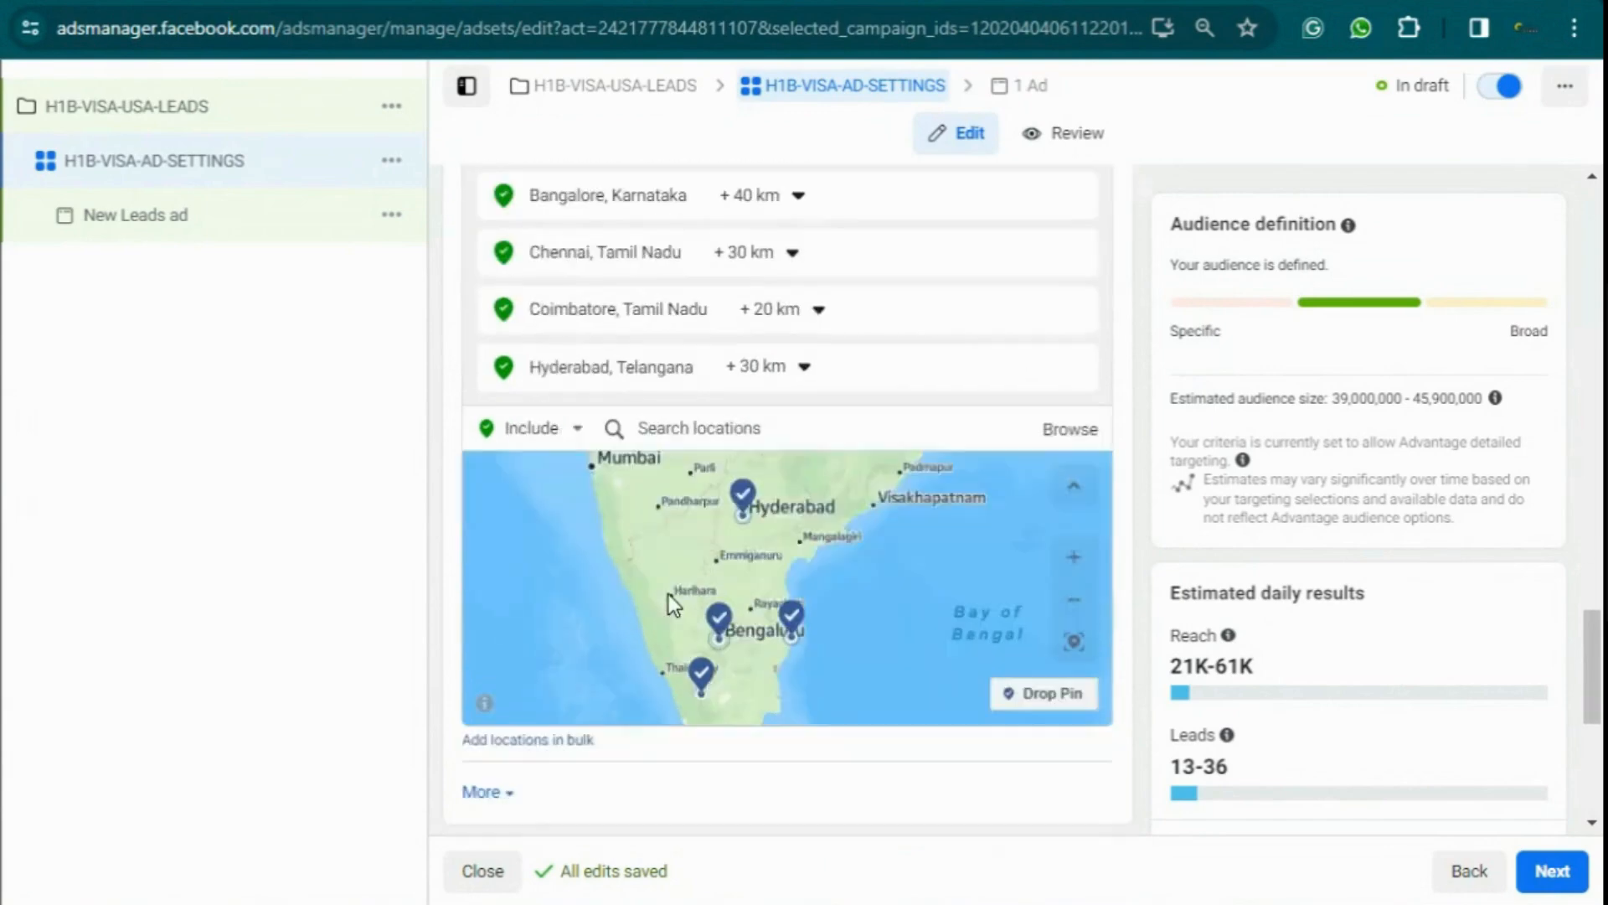
Expand the optional audience suggestion under Advantage+ audience and review its age, gender and detailed targeting settings
{"action": "scroll", "coordinate": [556, 628], "scroll_direction": "down", "scroll_amount": 3}
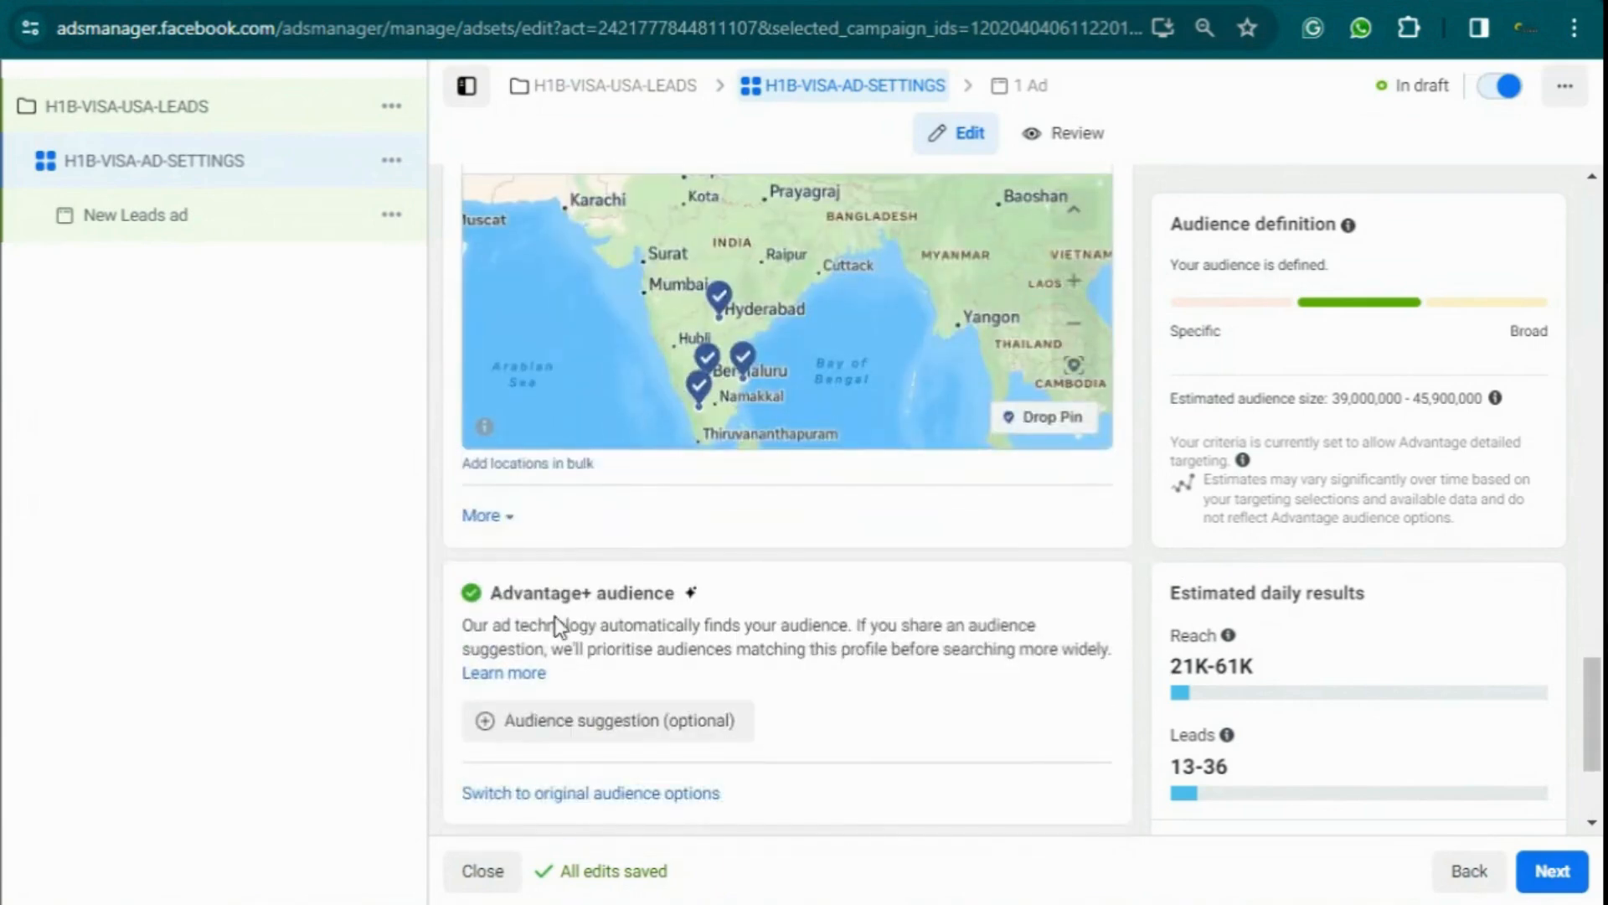
{"action": "scroll", "coordinate": [691, 615], "scroll_direction": "down", "scroll_amount": 3}
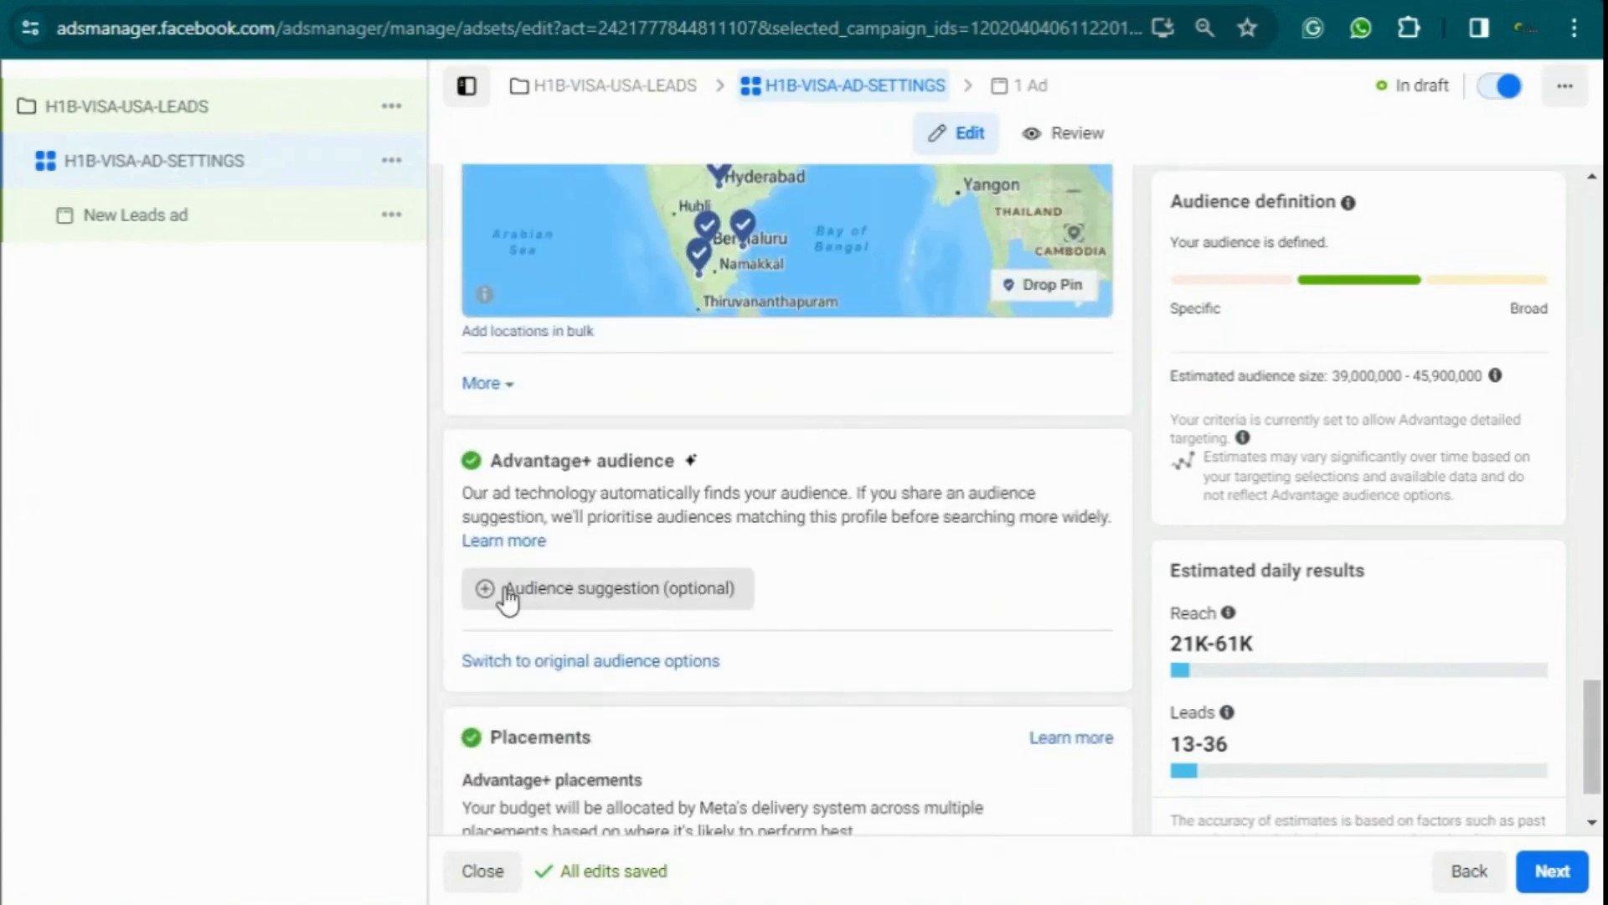
{"action": "left_click", "coordinate": [506, 592]}
{"action": "scroll", "coordinate": [598, 565], "scroll_direction": "down", "scroll_amount": 3}
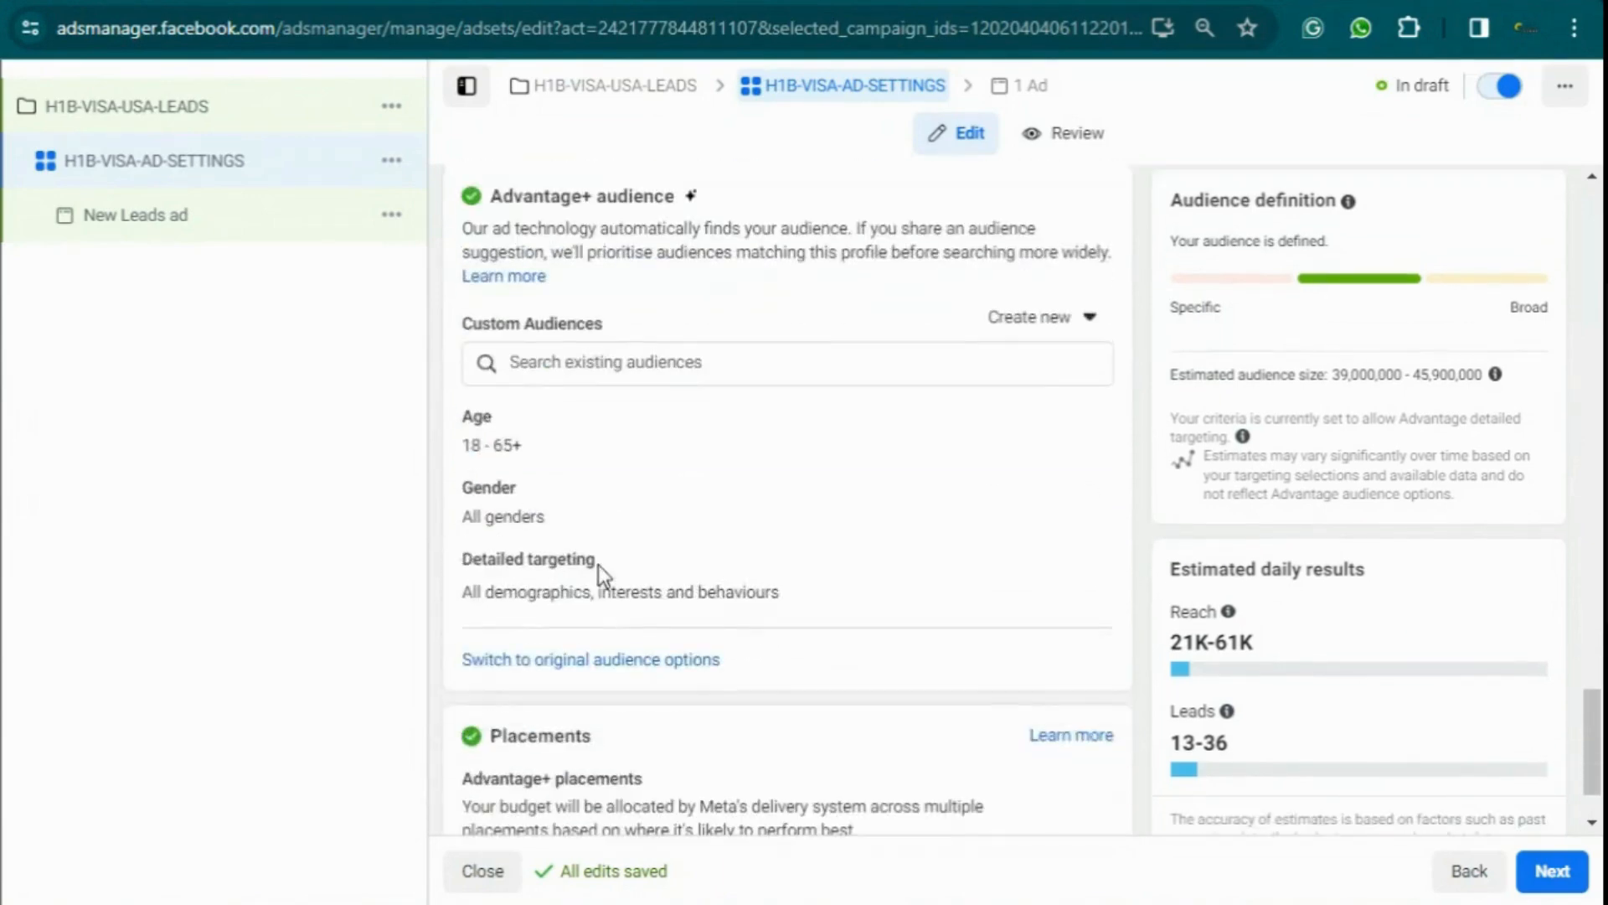
{"action": "mouse_move", "coordinate": [499, 419]}
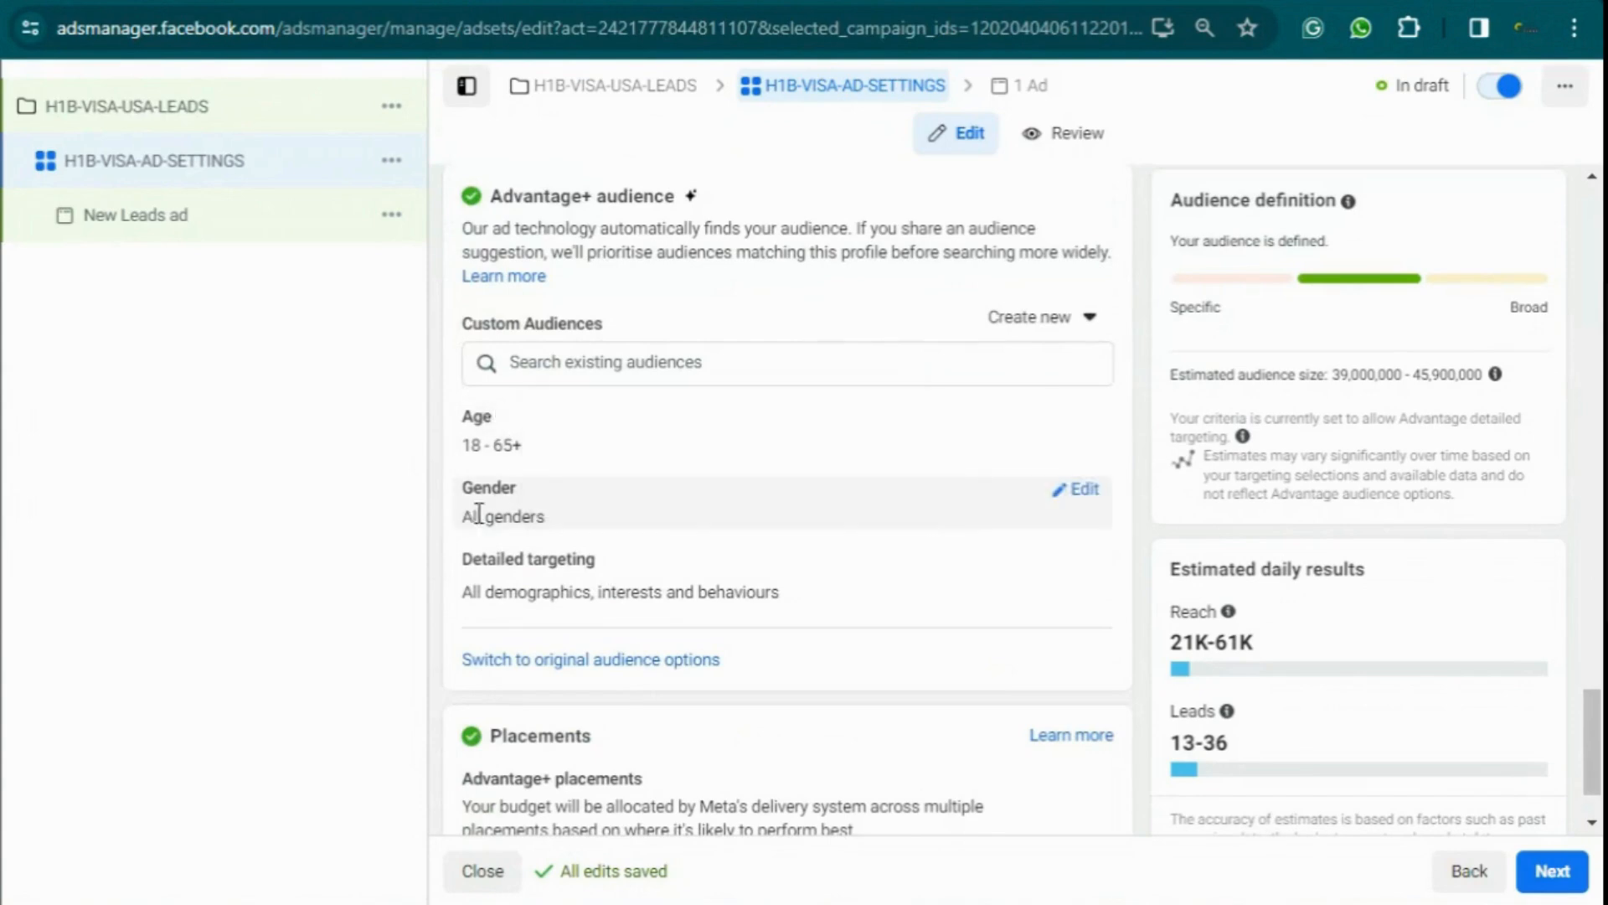
{"action": "mouse_move", "coordinate": [528, 488]}
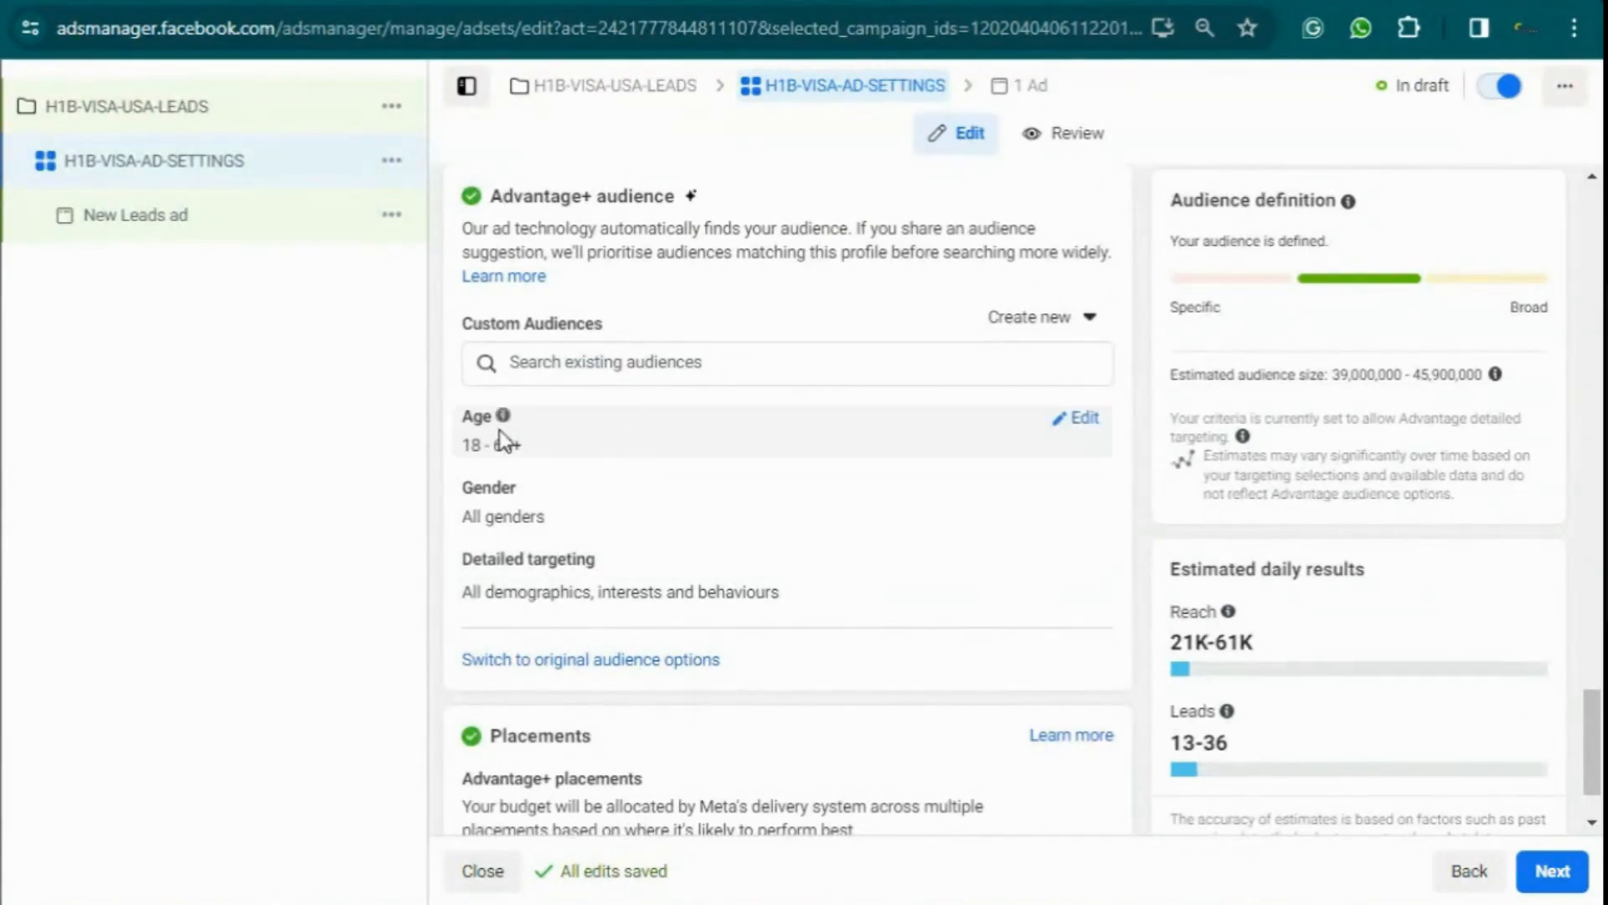
Set the suggested audience's age range to 30–50
{"action": "left_click", "coordinate": [1084, 423]}
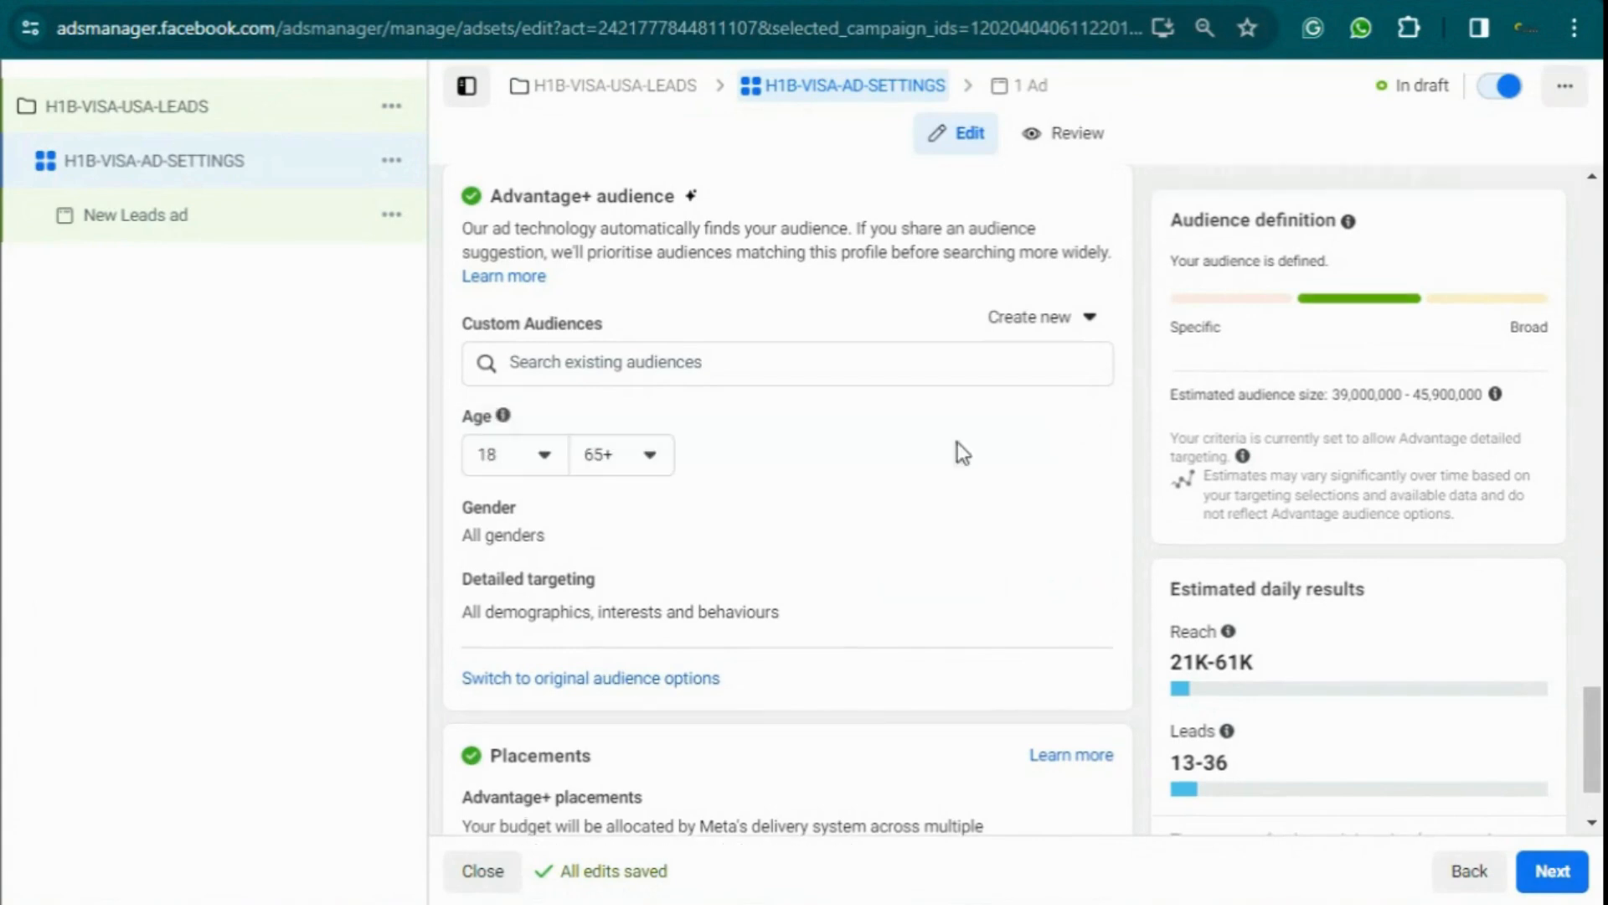
{"action": "left_click", "coordinate": [501, 454]}
{"action": "scroll", "coordinate": [519, 714], "scroll_direction": "down", "scroll_amount": 3}
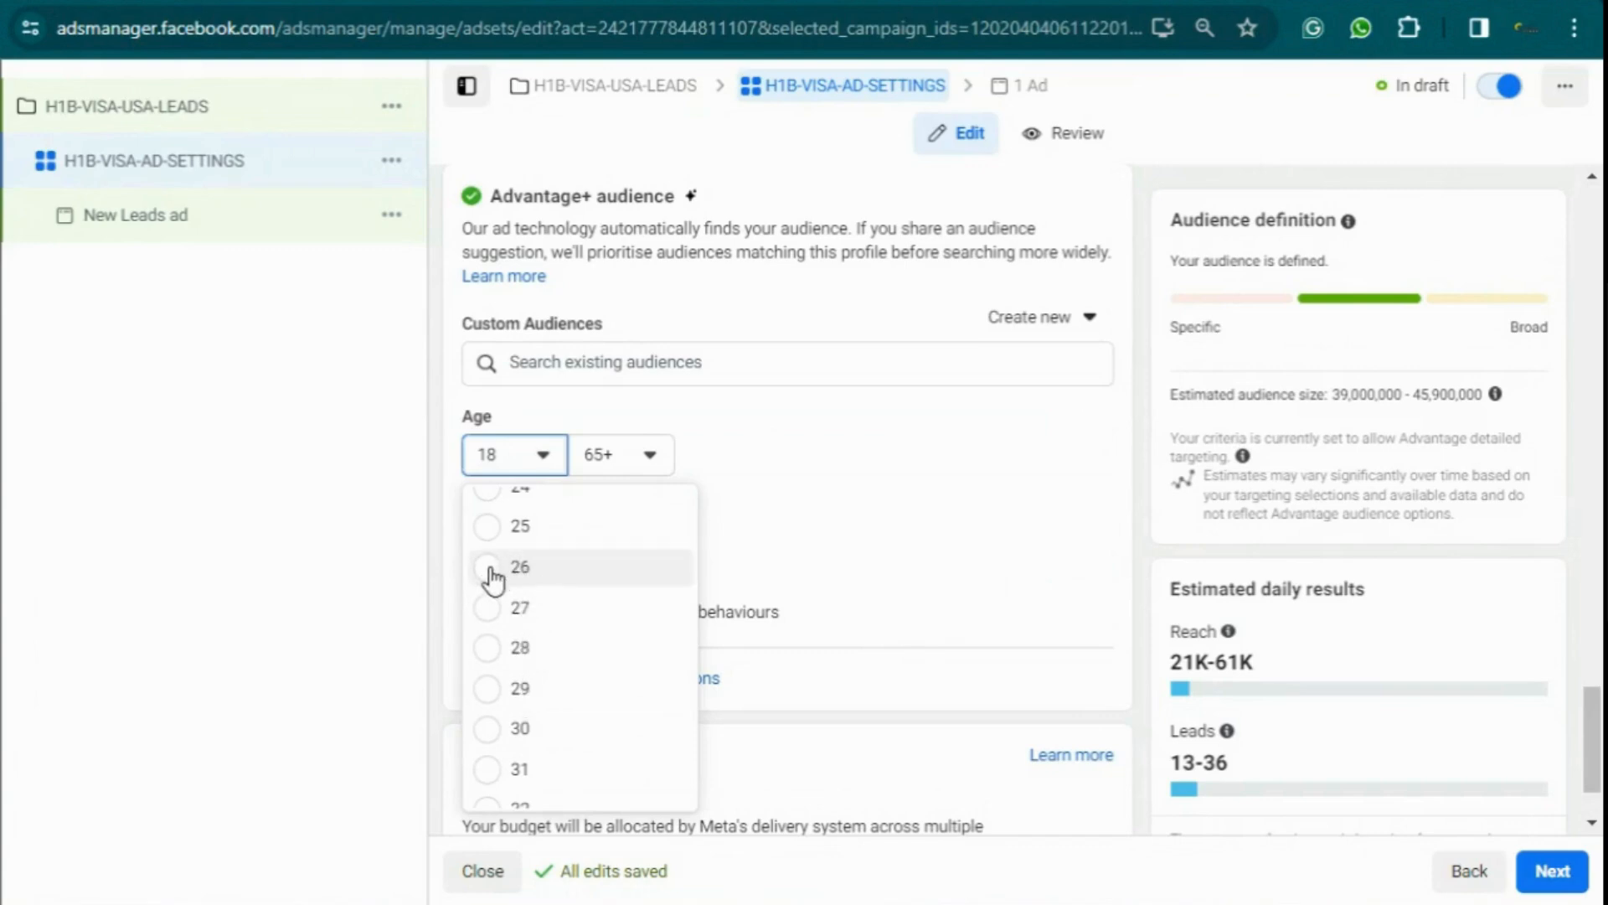
{"action": "left_click", "coordinate": [494, 729]}
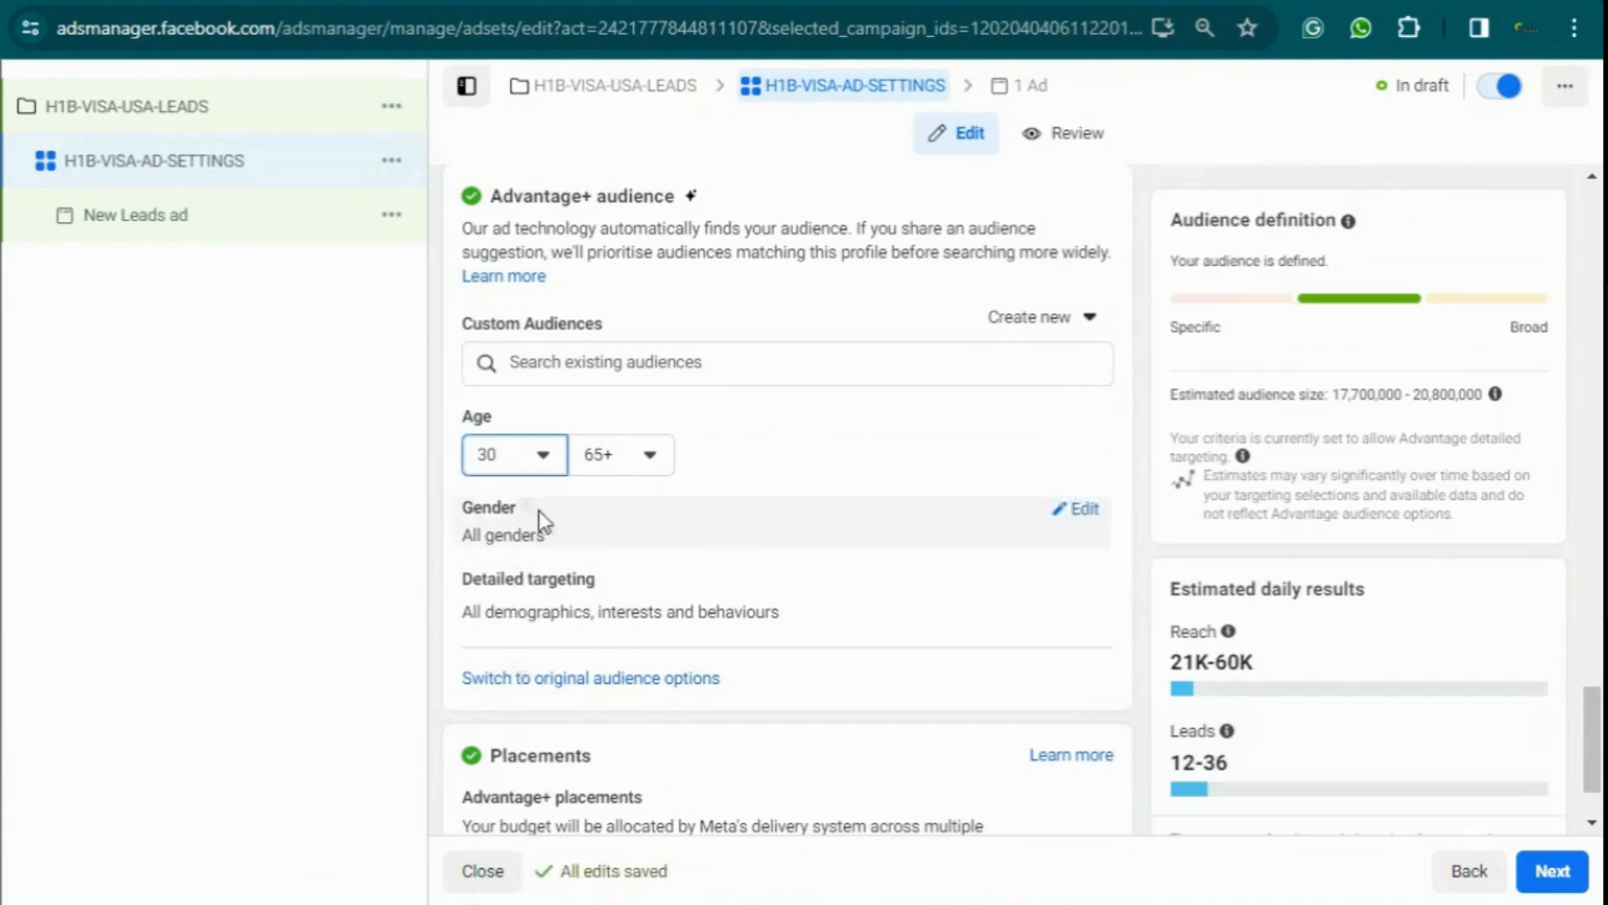
{"action": "left_click", "coordinate": [610, 455]}
{"action": "scroll", "coordinate": [659, 712], "scroll_direction": "up", "scroll_amount": 6}
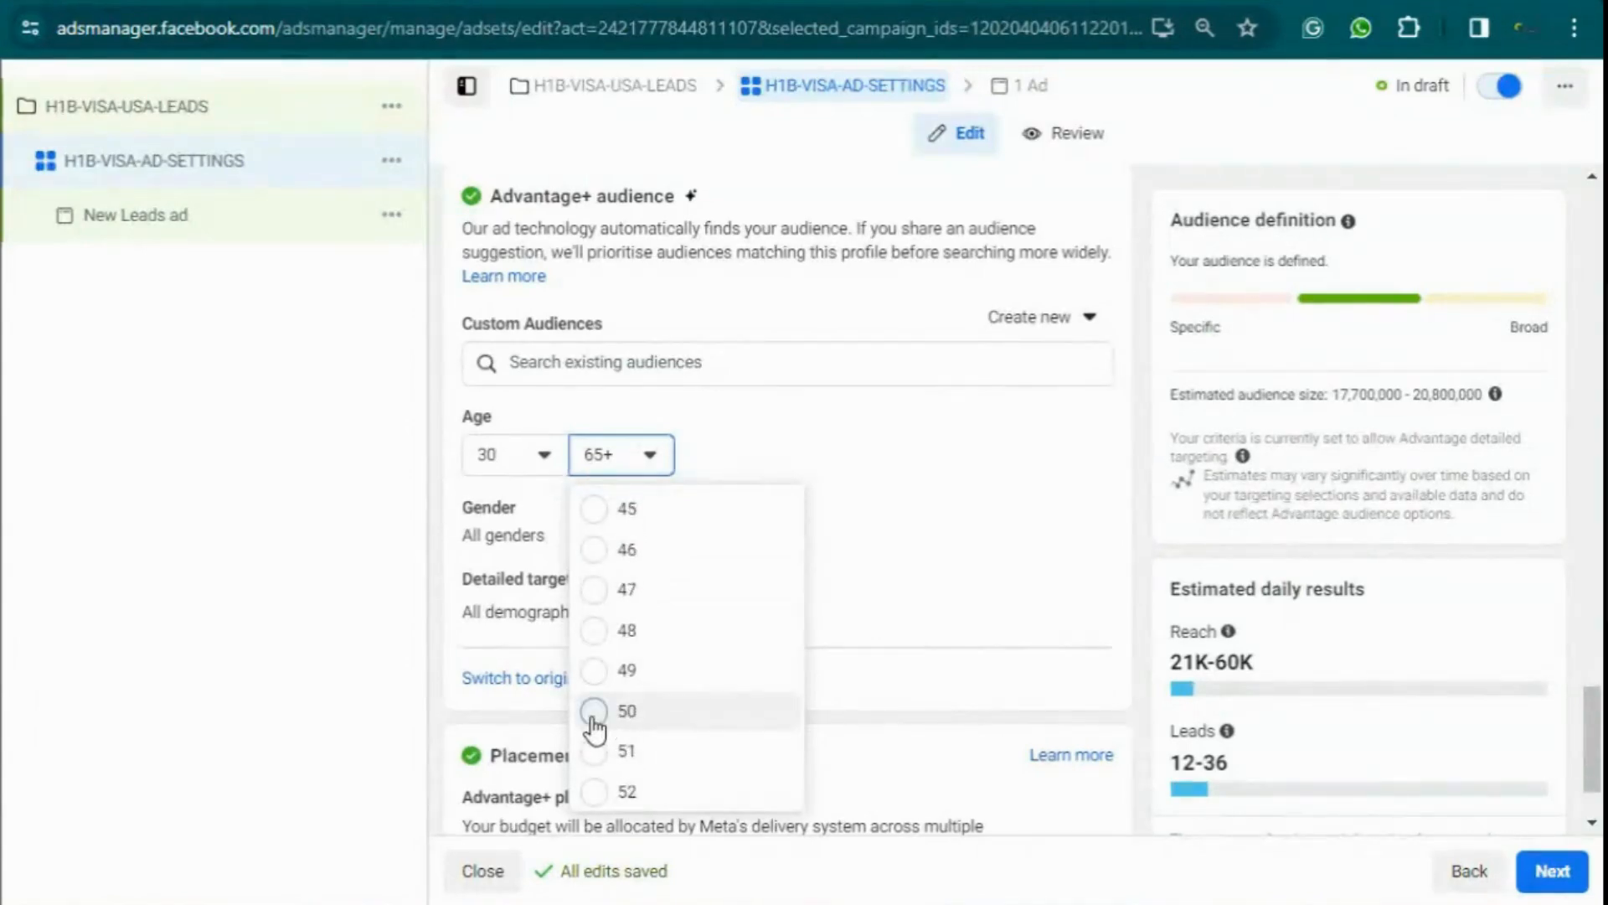
{"action": "left_click", "coordinate": [595, 722]}
{"action": "left_click", "coordinate": [623, 434]}
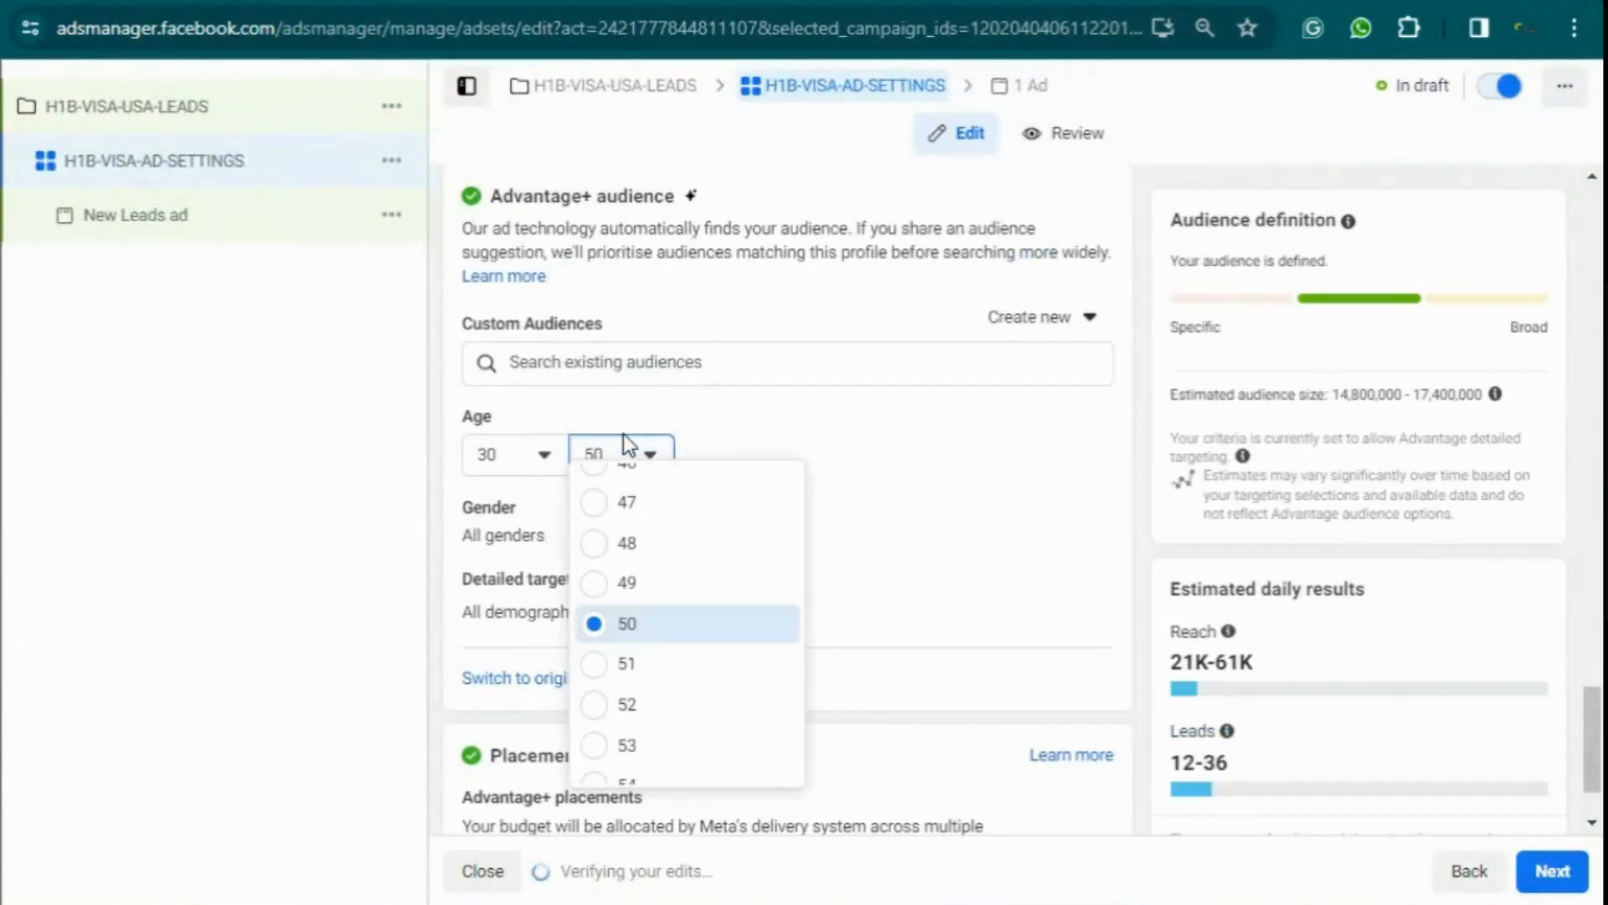
{"action": "left_click", "coordinate": [719, 422]}
Open detailed targeting for editing, search it for "HIB VISA", and clear the search
{"action": "scroll", "coordinate": [719, 444], "scroll_direction": "down", "scroll_amount": 2}
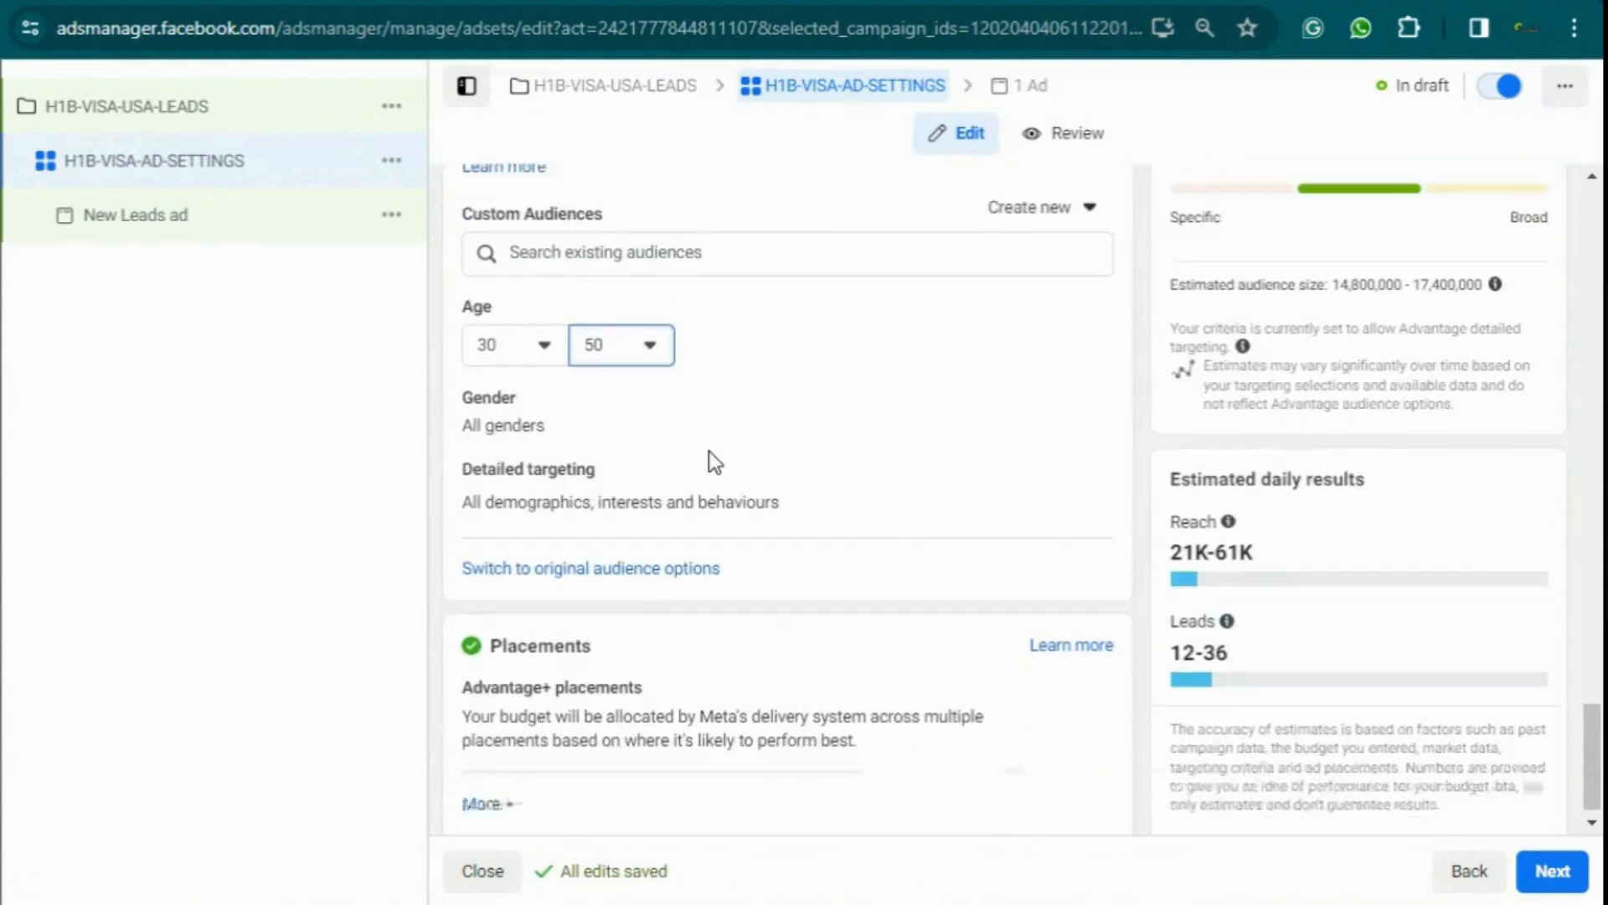
{"action": "left_click", "coordinate": [1076, 464]}
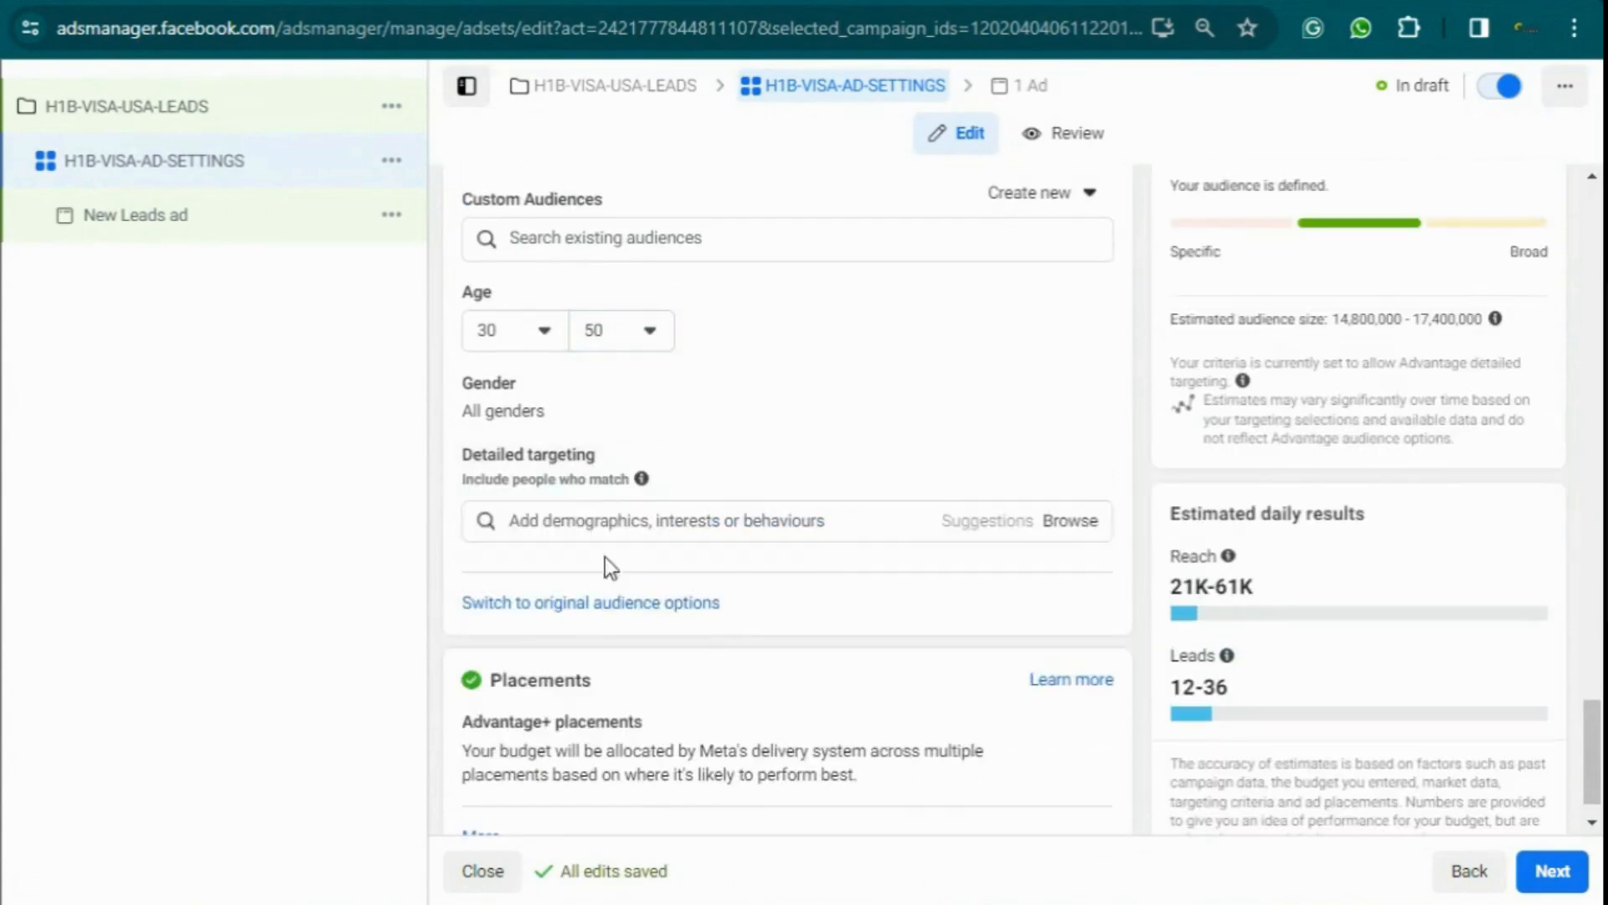
{"action": "left_click", "coordinate": [620, 520]}
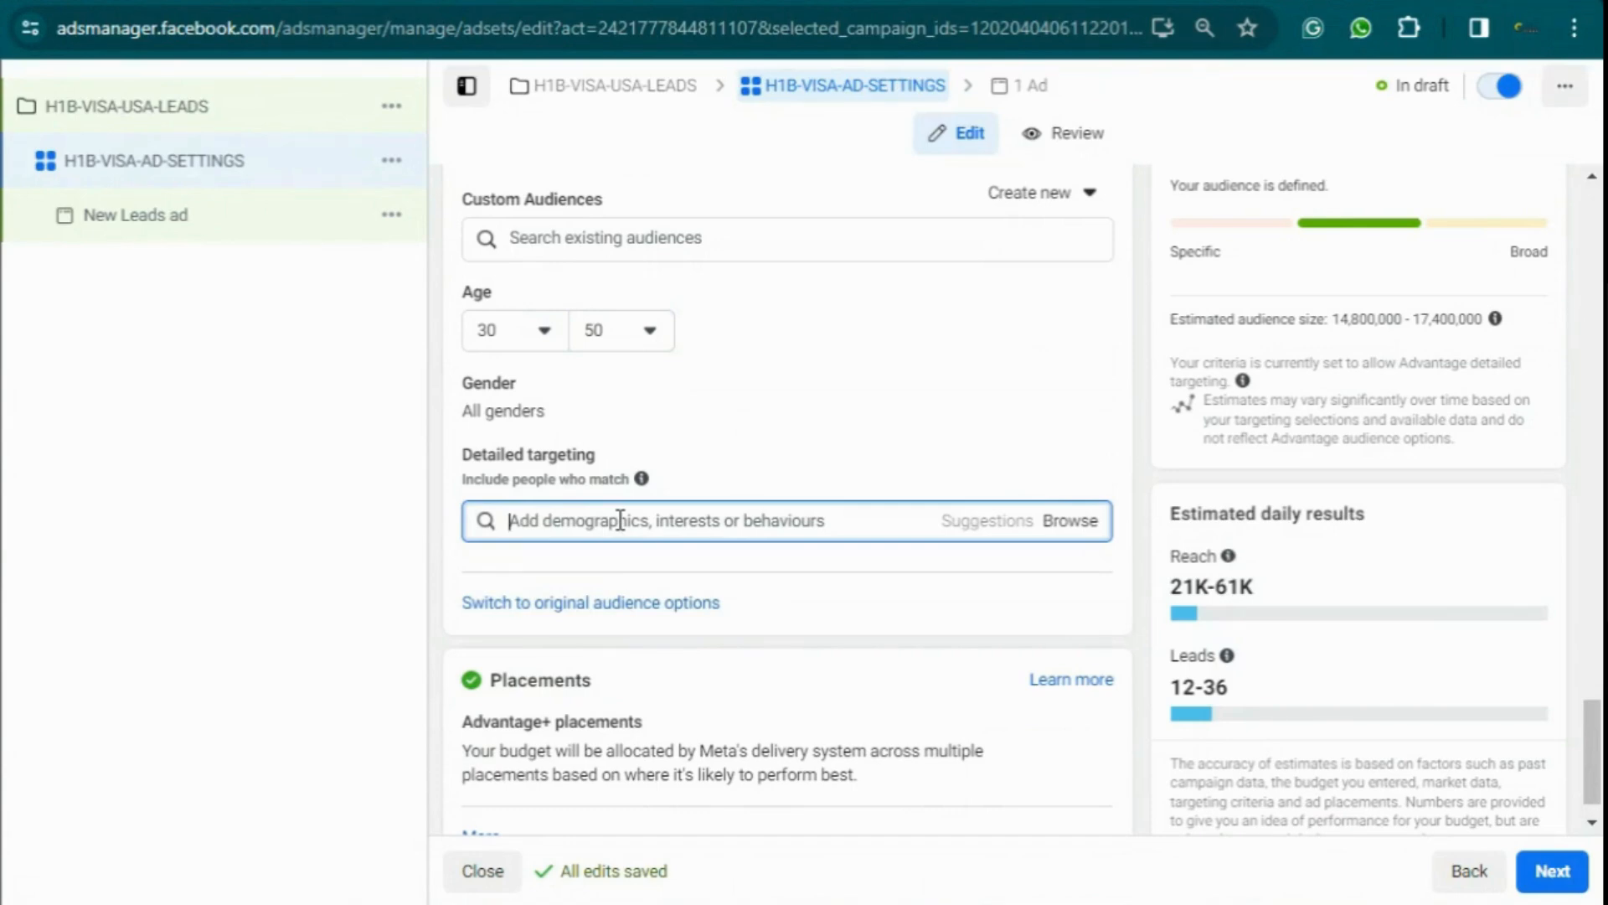
{"action": "type", "text": "HIB VISA"}
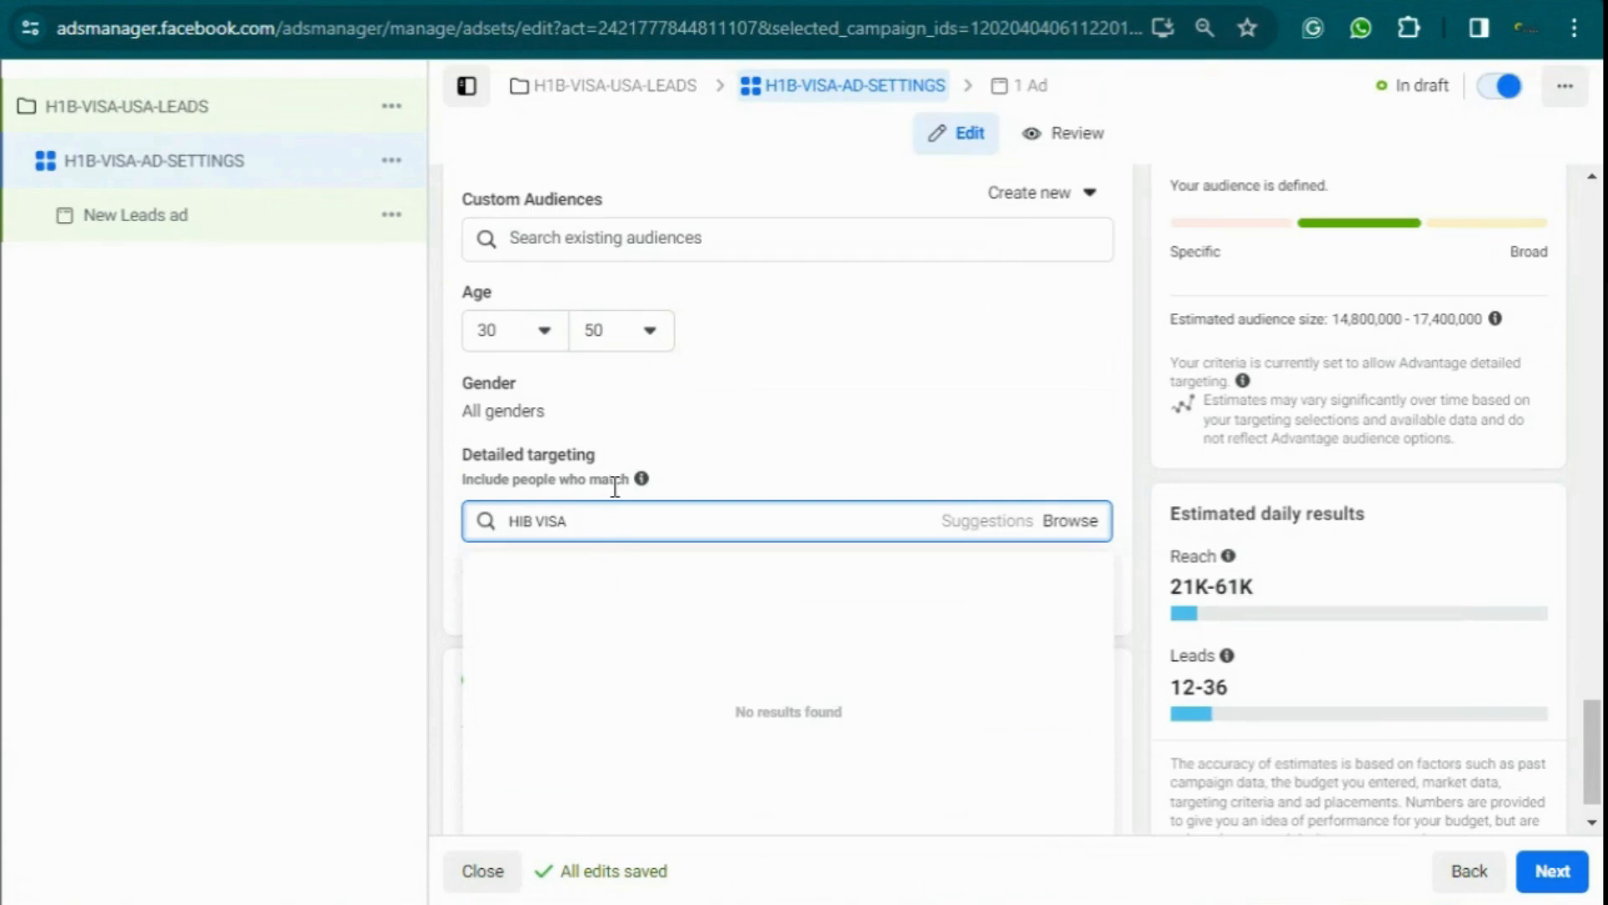
{"action": "key", "text": "BackSpace"}
{"action": "key", "text": "BackSpace"}
{"action": "key", "text": "BackSpace"}
{"action": "key", "text": "BackSpace"}
{"action": "key", "text": "BackSpace"}
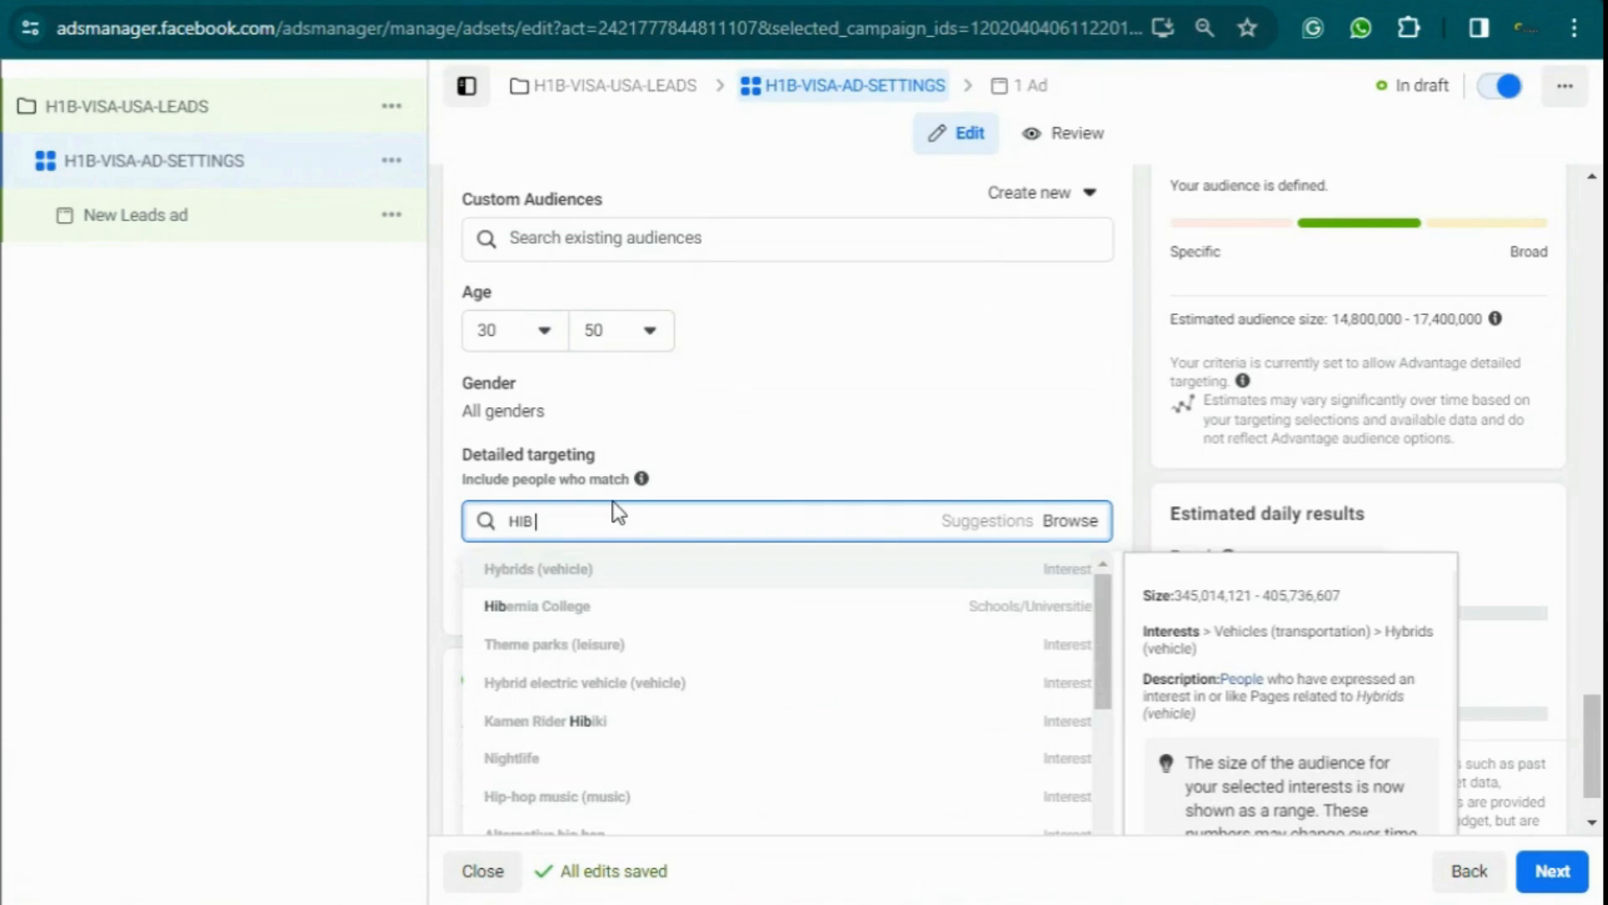
{"action": "key", "text": "BackSpace"}
{"action": "key", "text": "BackSpace"}
{"action": "key", "text": "BackSpace"}
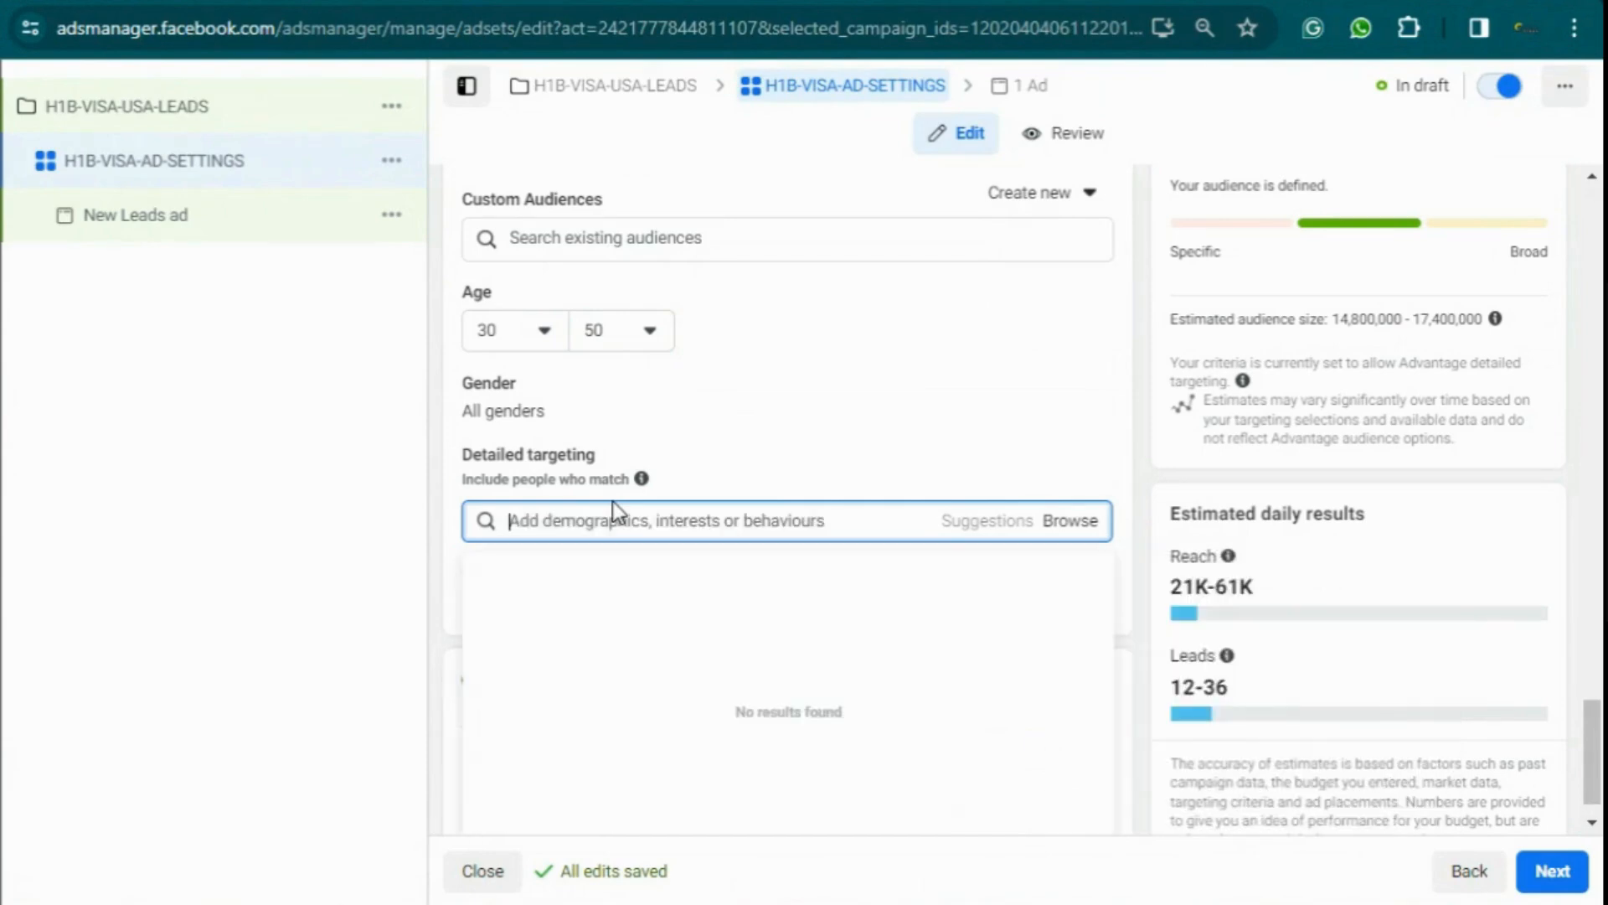
{"action": "left_click", "coordinate": [756, 457]}
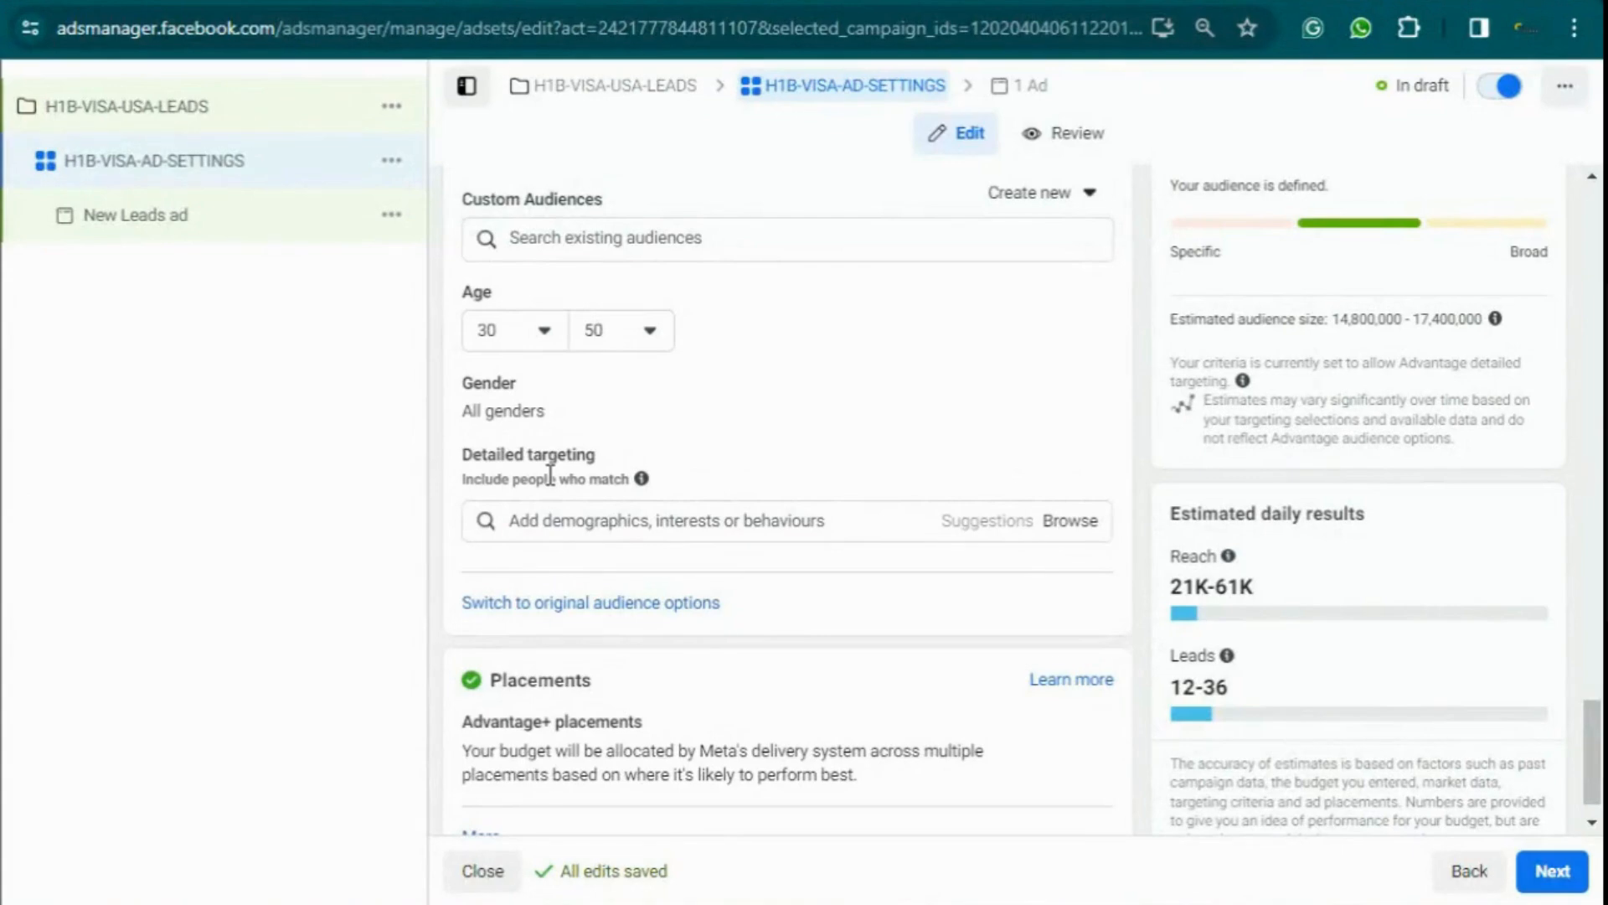
Search detailed targeting for FOOTWEAR, add the Footwear (clothing) interest, and remove it again
{"action": "left_click", "coordinate": [627, 519]}
{"action": "type", "text": "FO"}
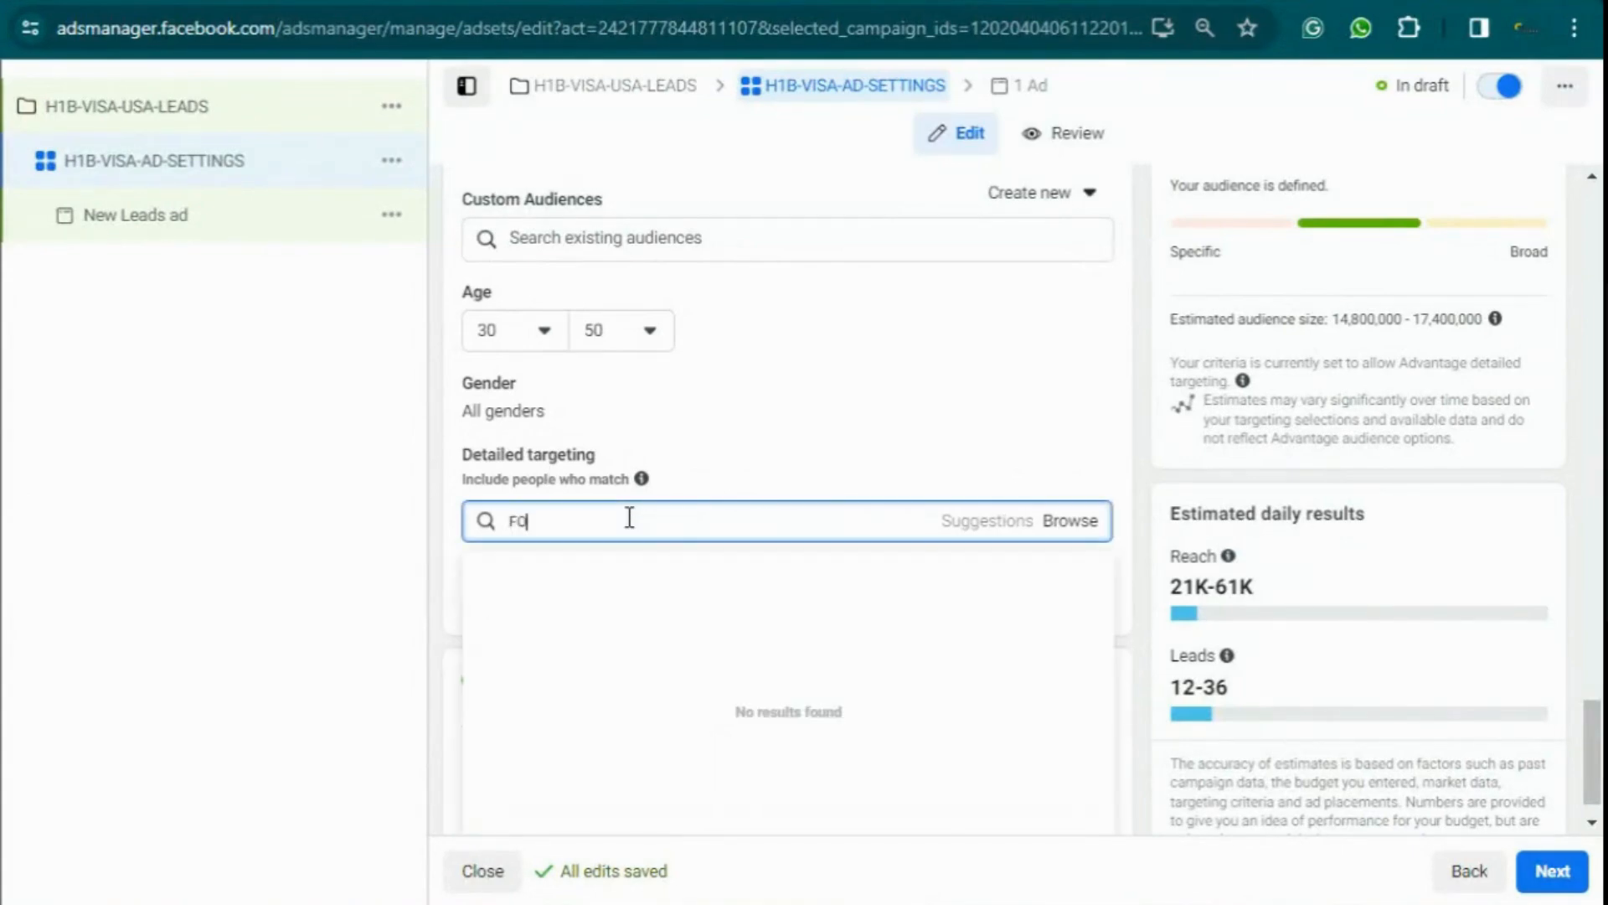
{"action": "key", "text": "BackSpace"}
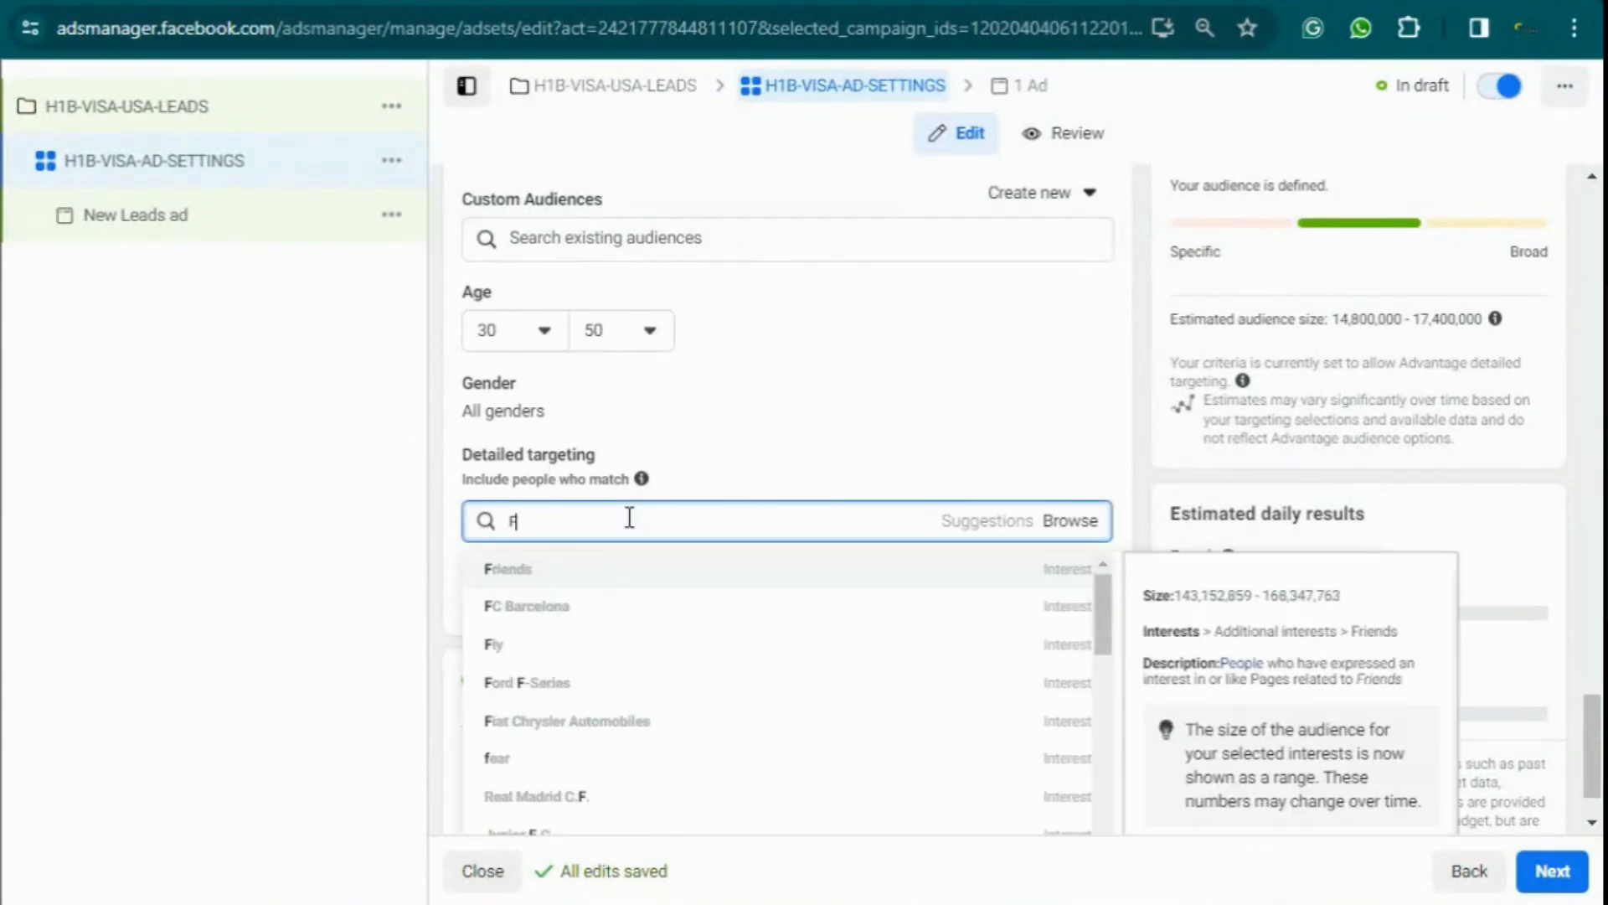
{"action": "type", "text": "OT"}
{"action": "key", "text": "BackSpace"}
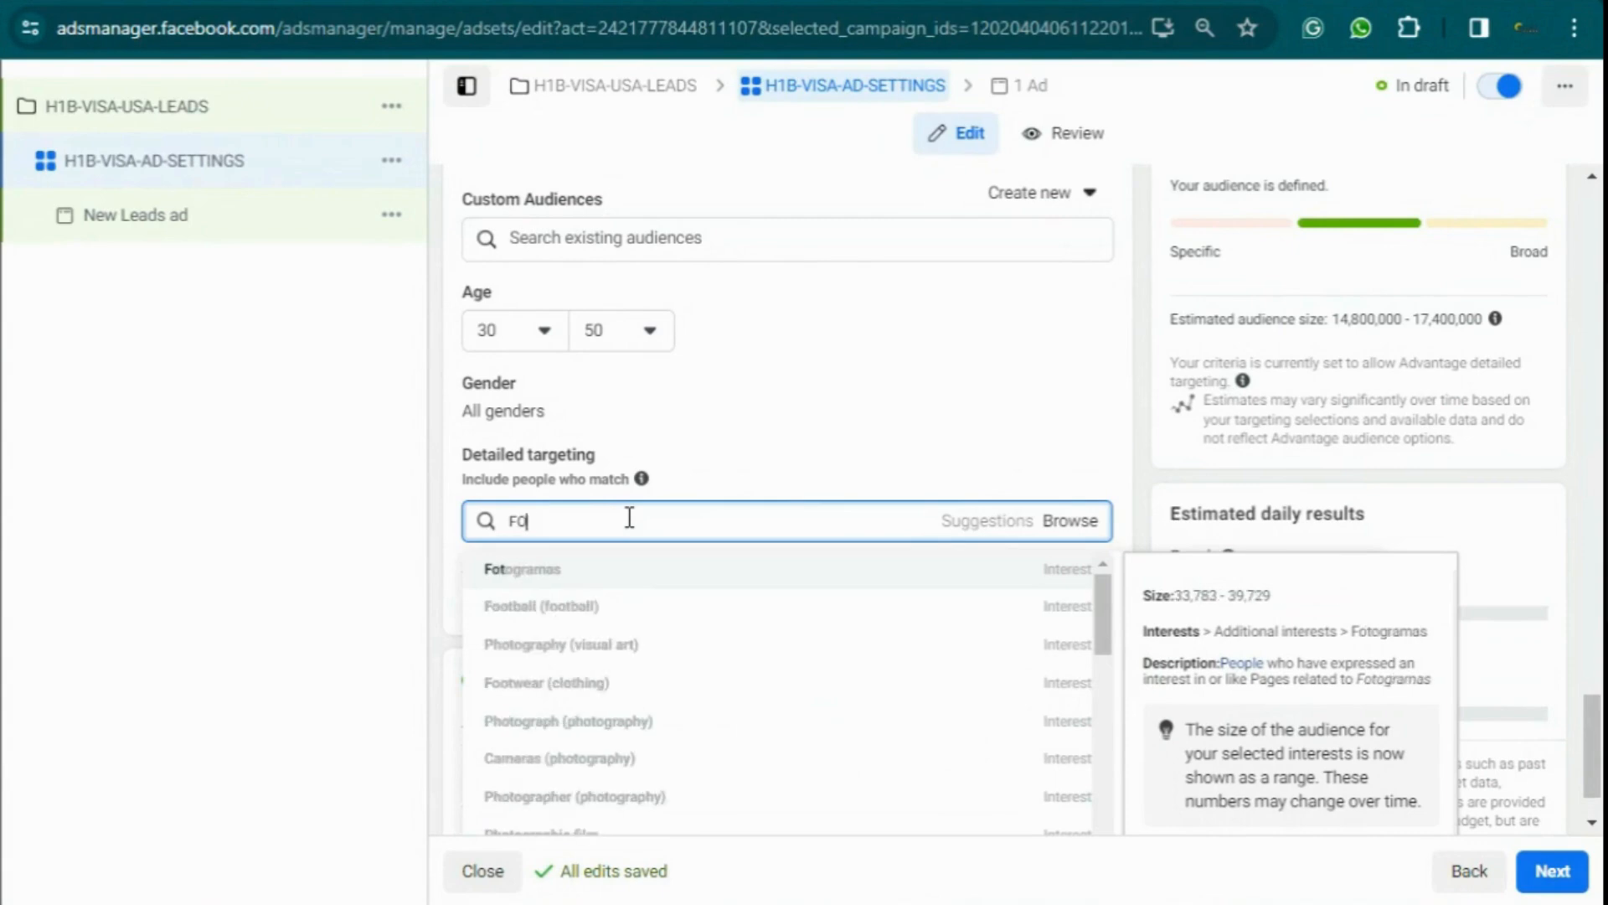
{"action": "type", "text": "OTWEAR"}
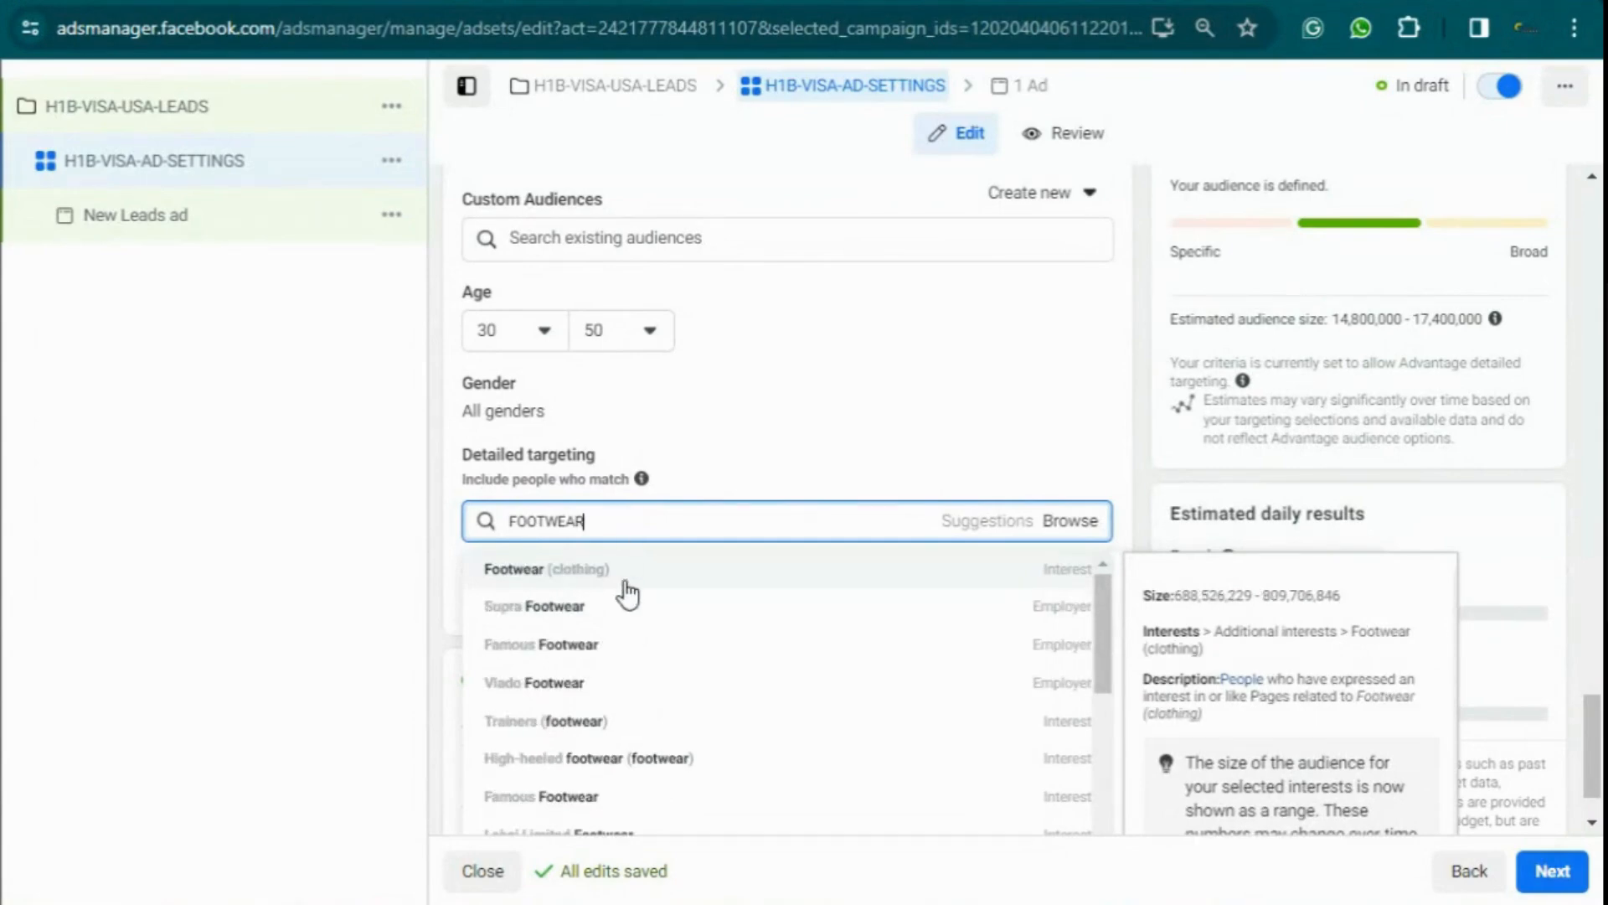
{"action": "left_click", "coordinate": [620, 569]}
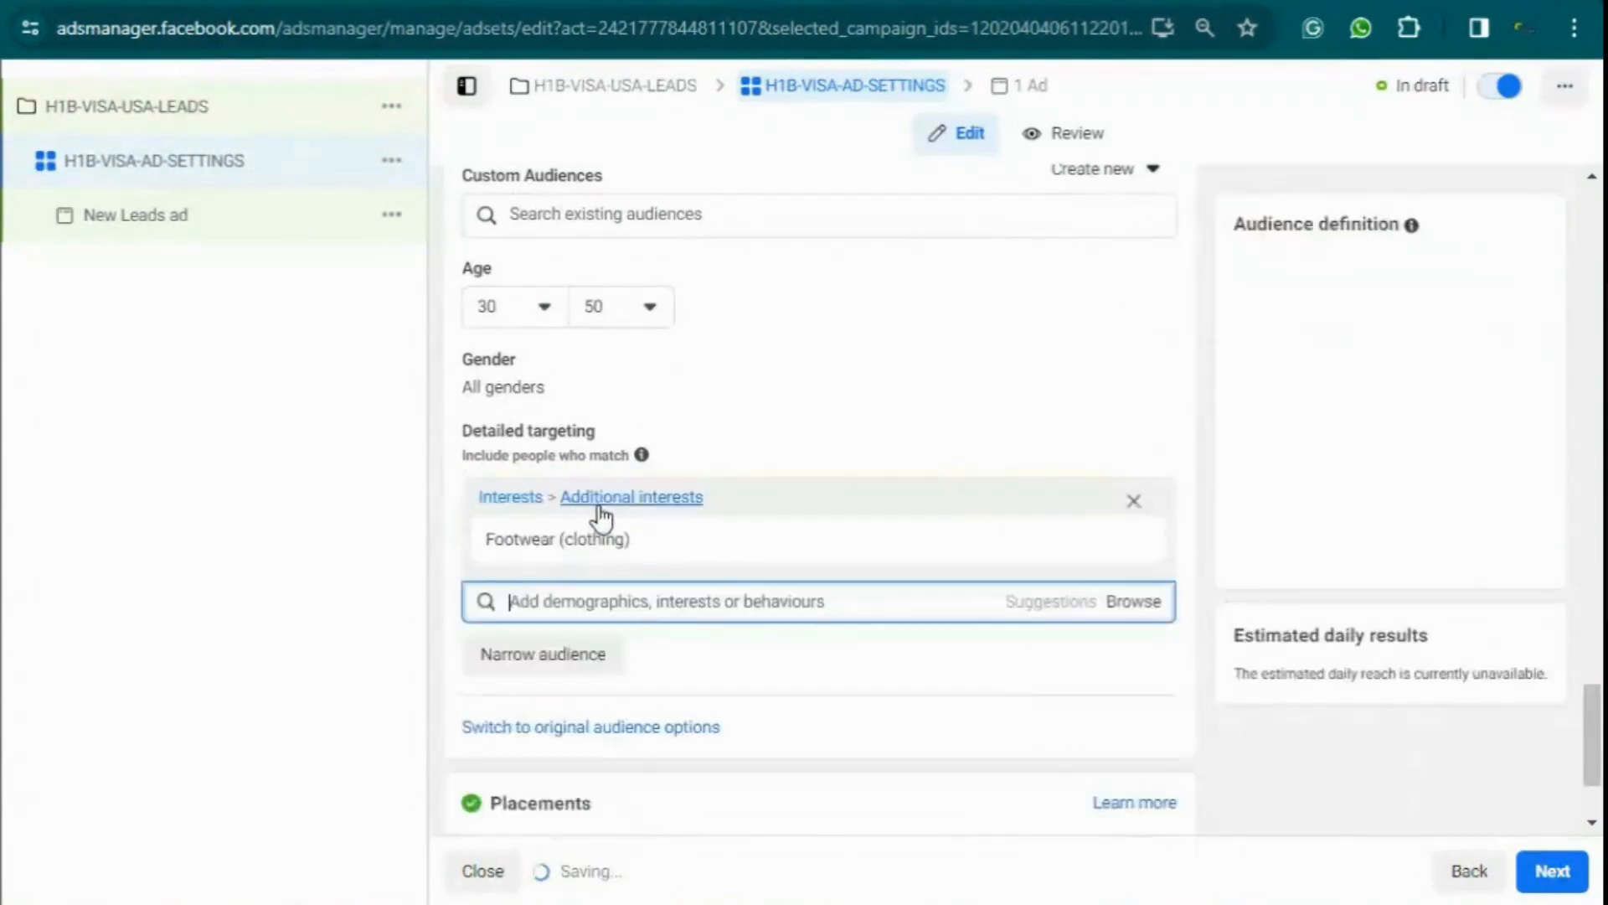
{"action": "mouse_move", "coordinate": [633, 563]}
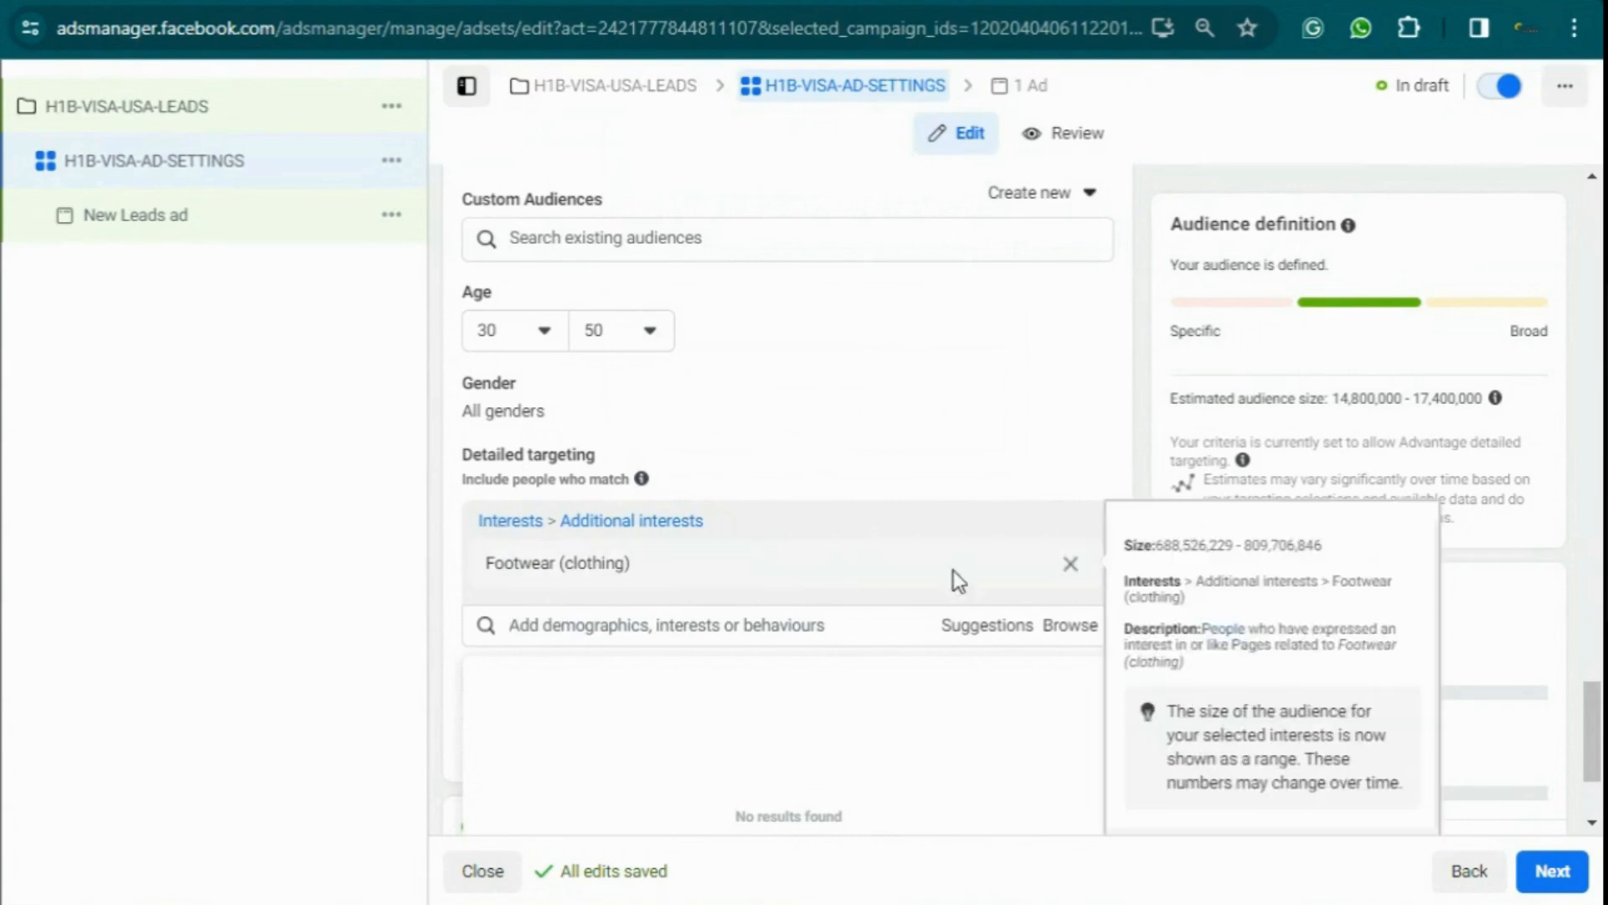
{"action": "left_click", "coordinate": [743, 614]}
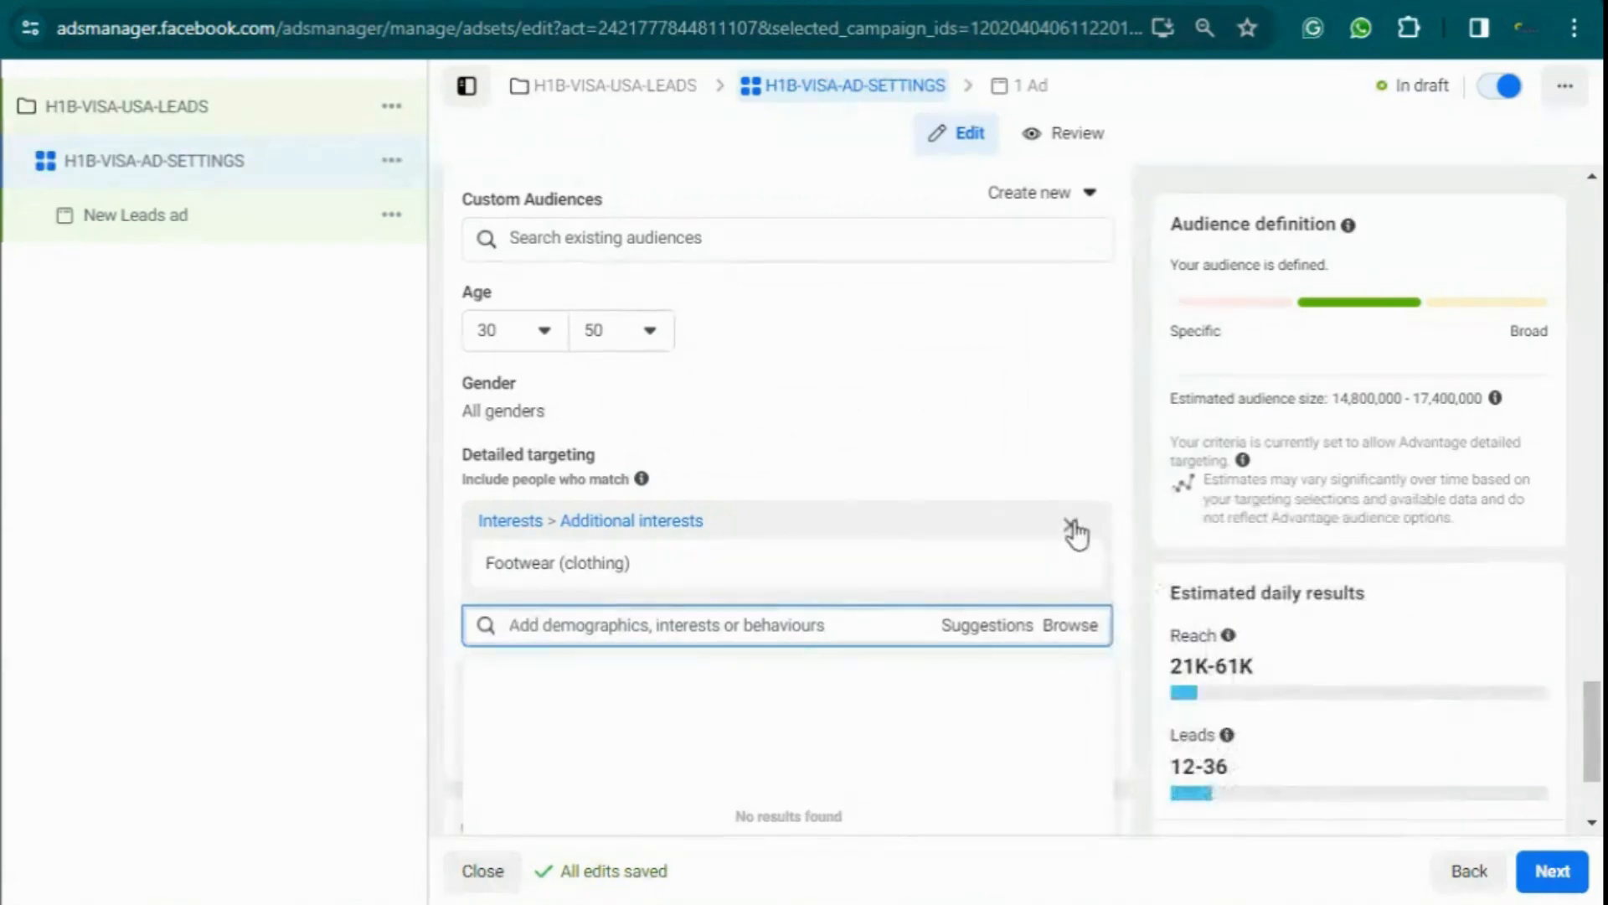
{"action": "left_click", "coordinate": [1073, 527]}
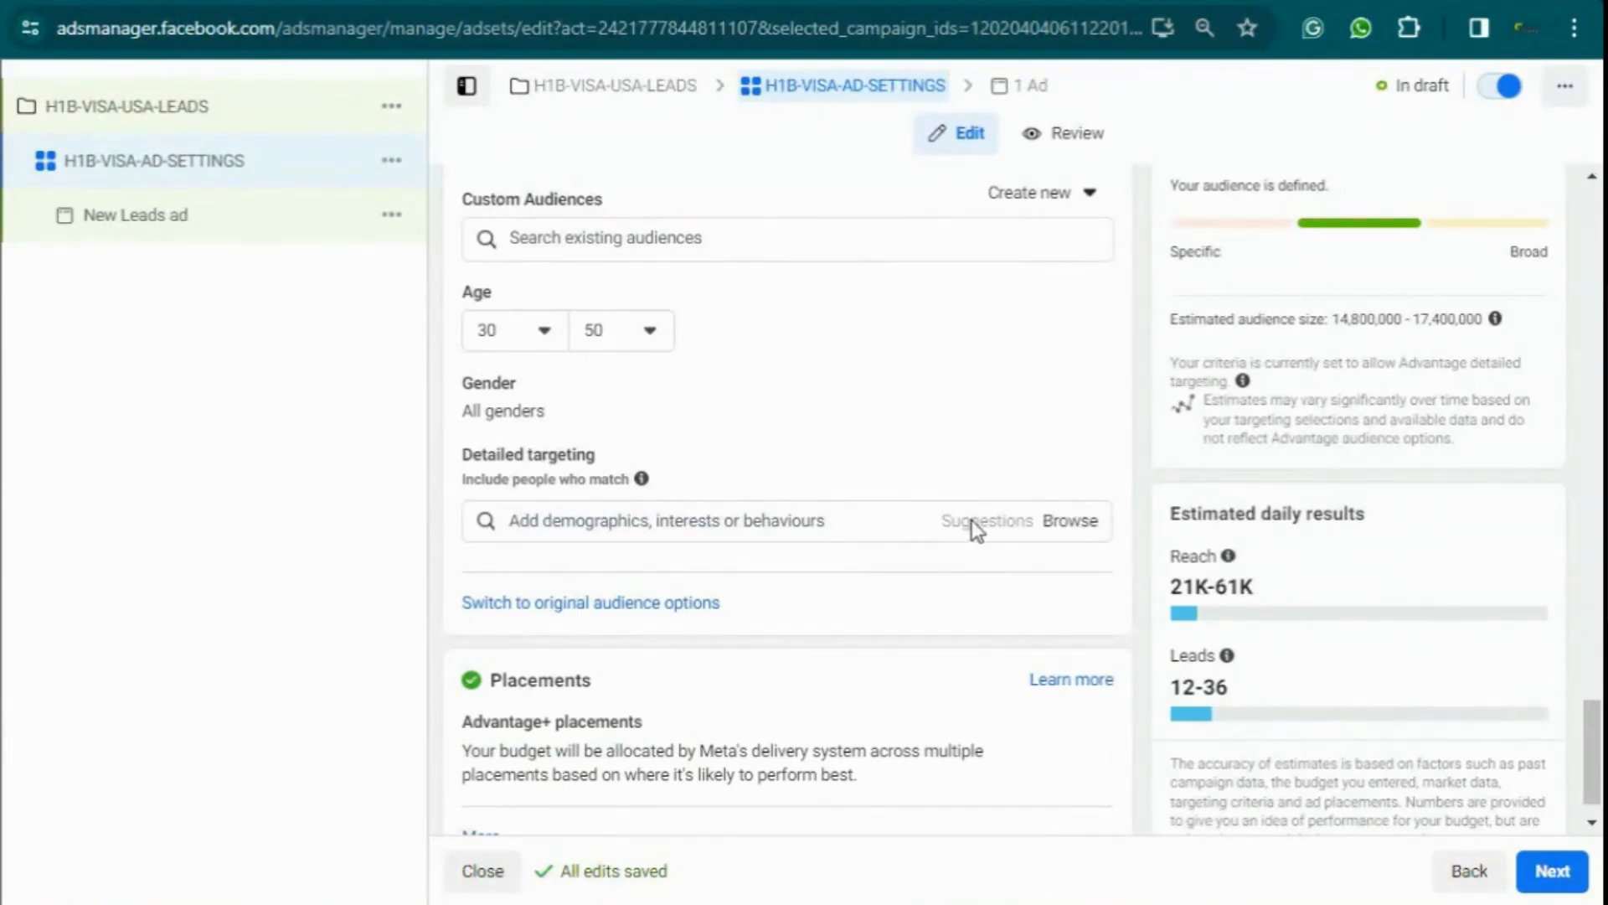
Browse the Demographics targeting categories, examining the Education subcategories and the household income options under Financial
{"action": "left_click", "coordinate": [1073, 524]}
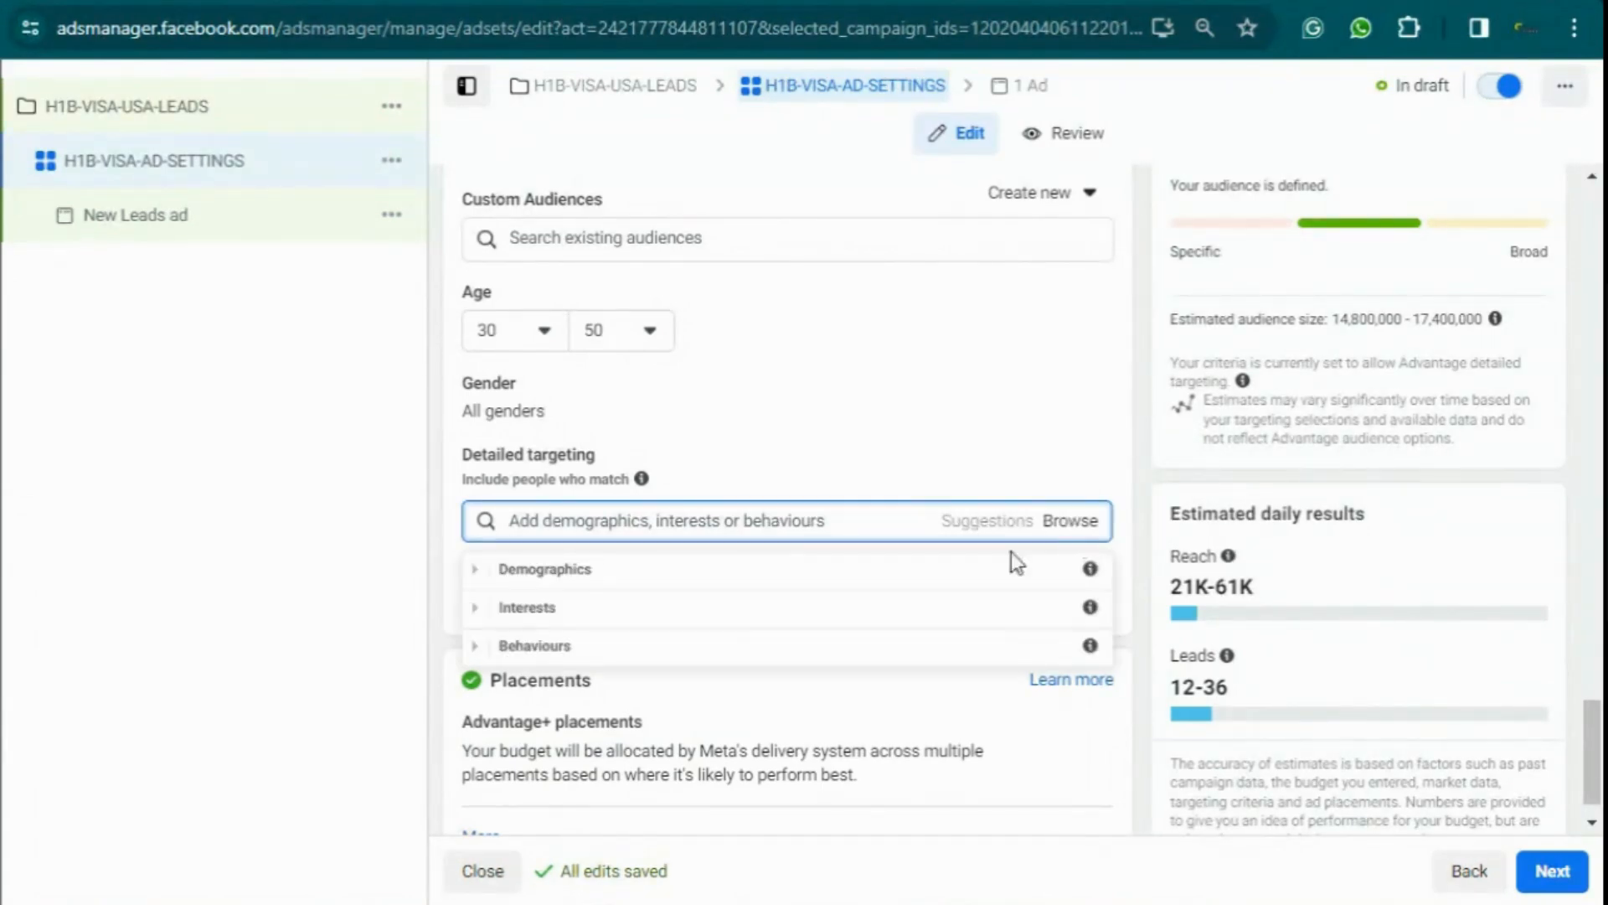
{"action": "left_click", "coordinate": [482, 574]}
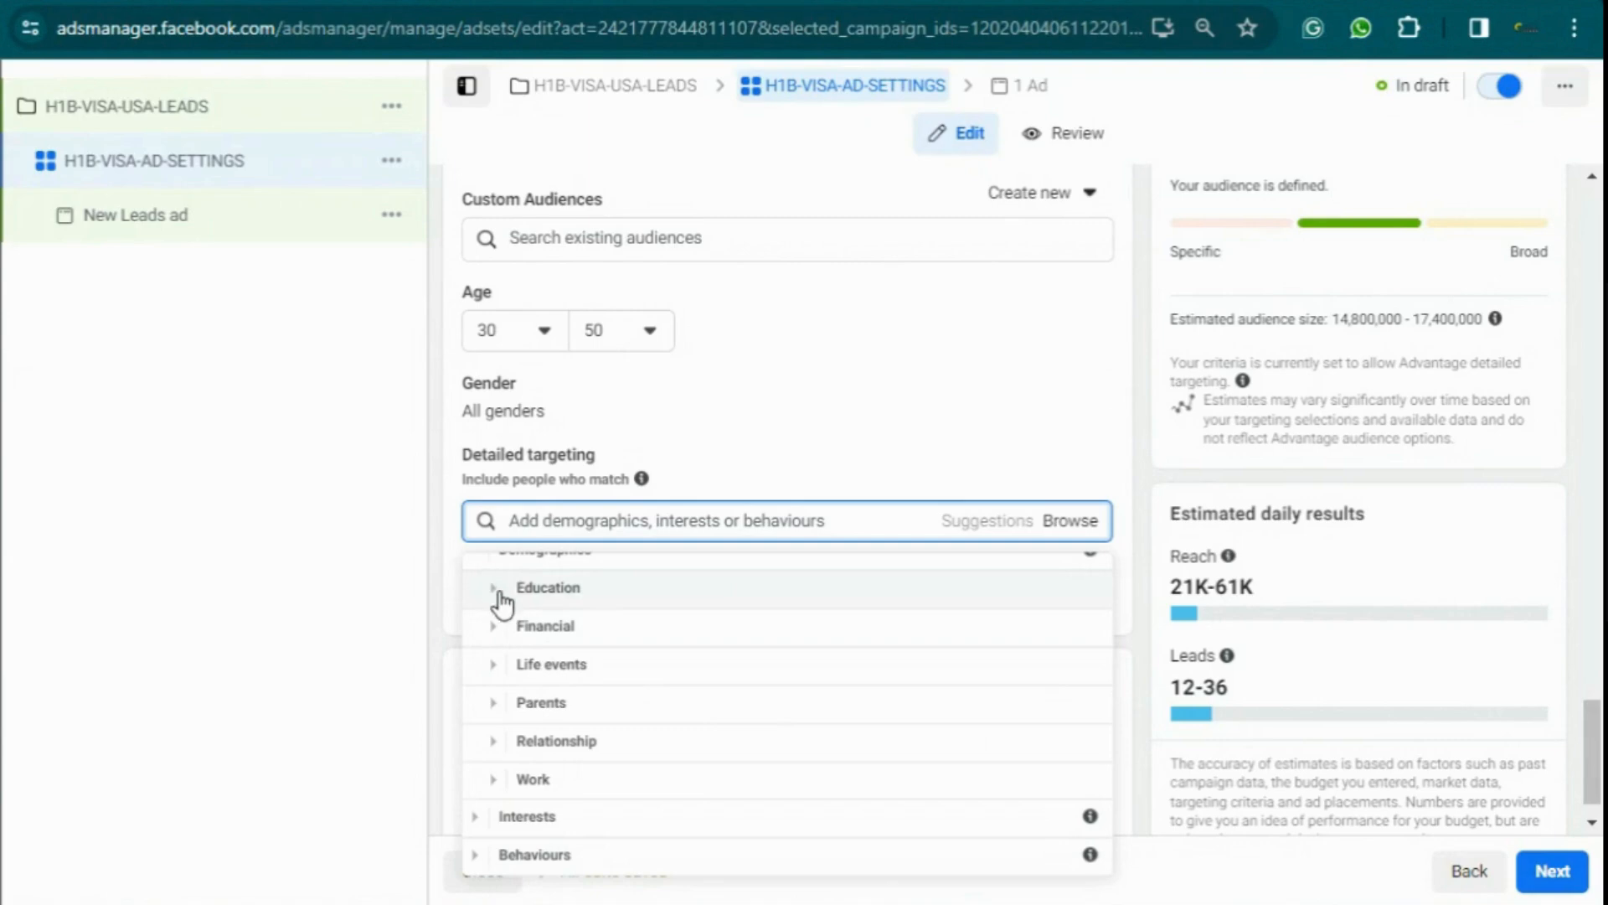
{"action": "left_click", "coordinate": [499, 589]}
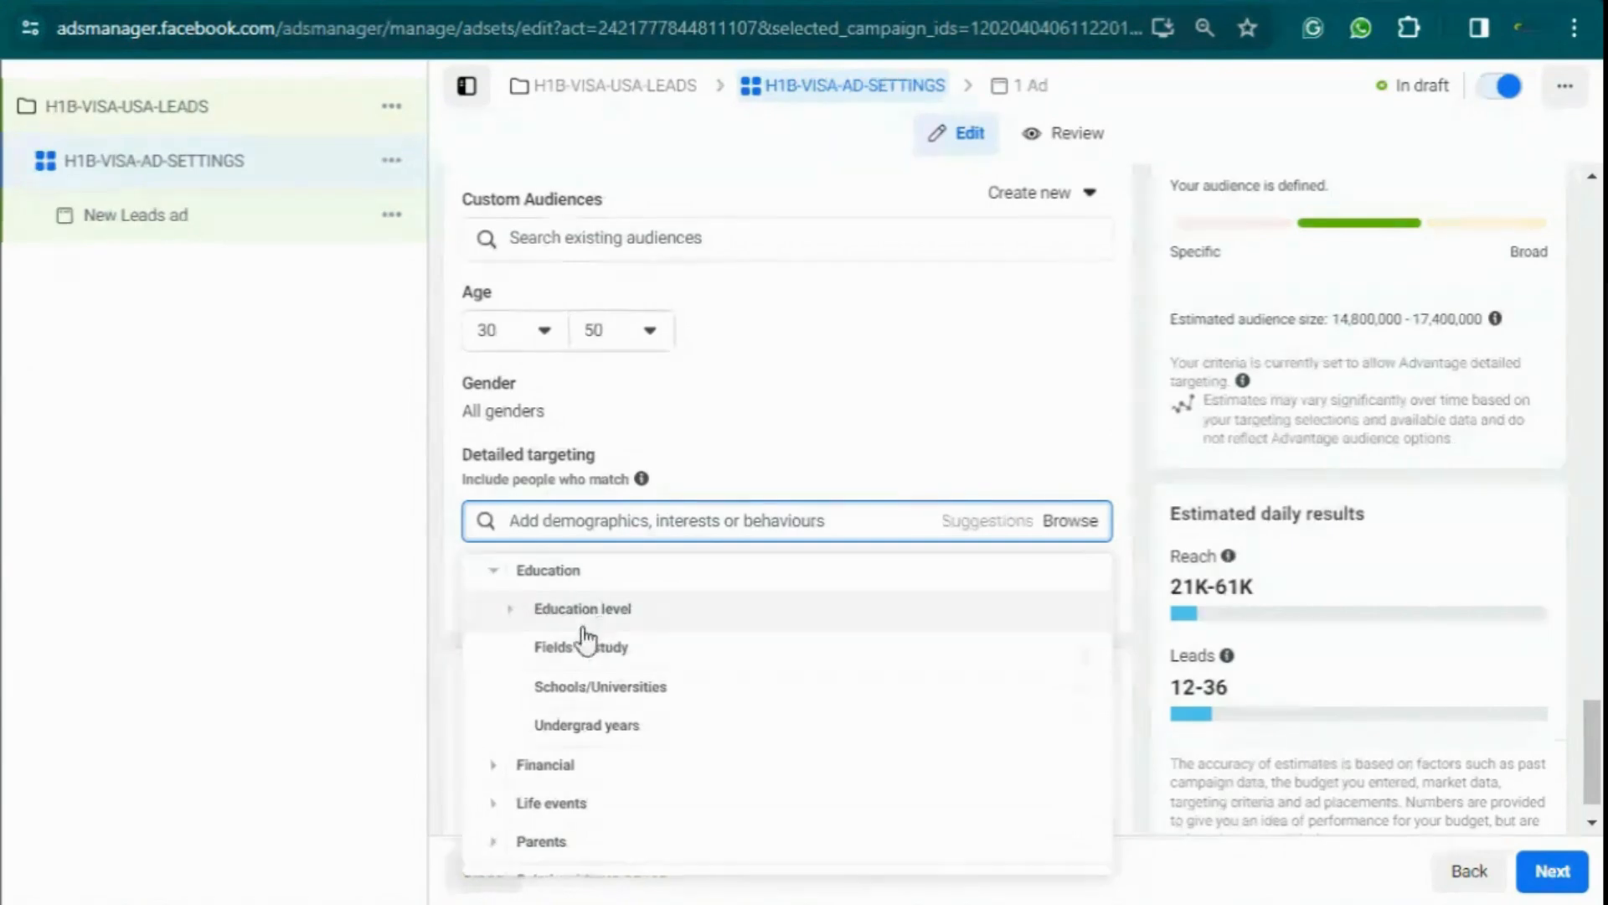
{"action": "left_click", "coordinate": [492, 571]}
{"action": "left_click", "coordinate": [495, 647]}
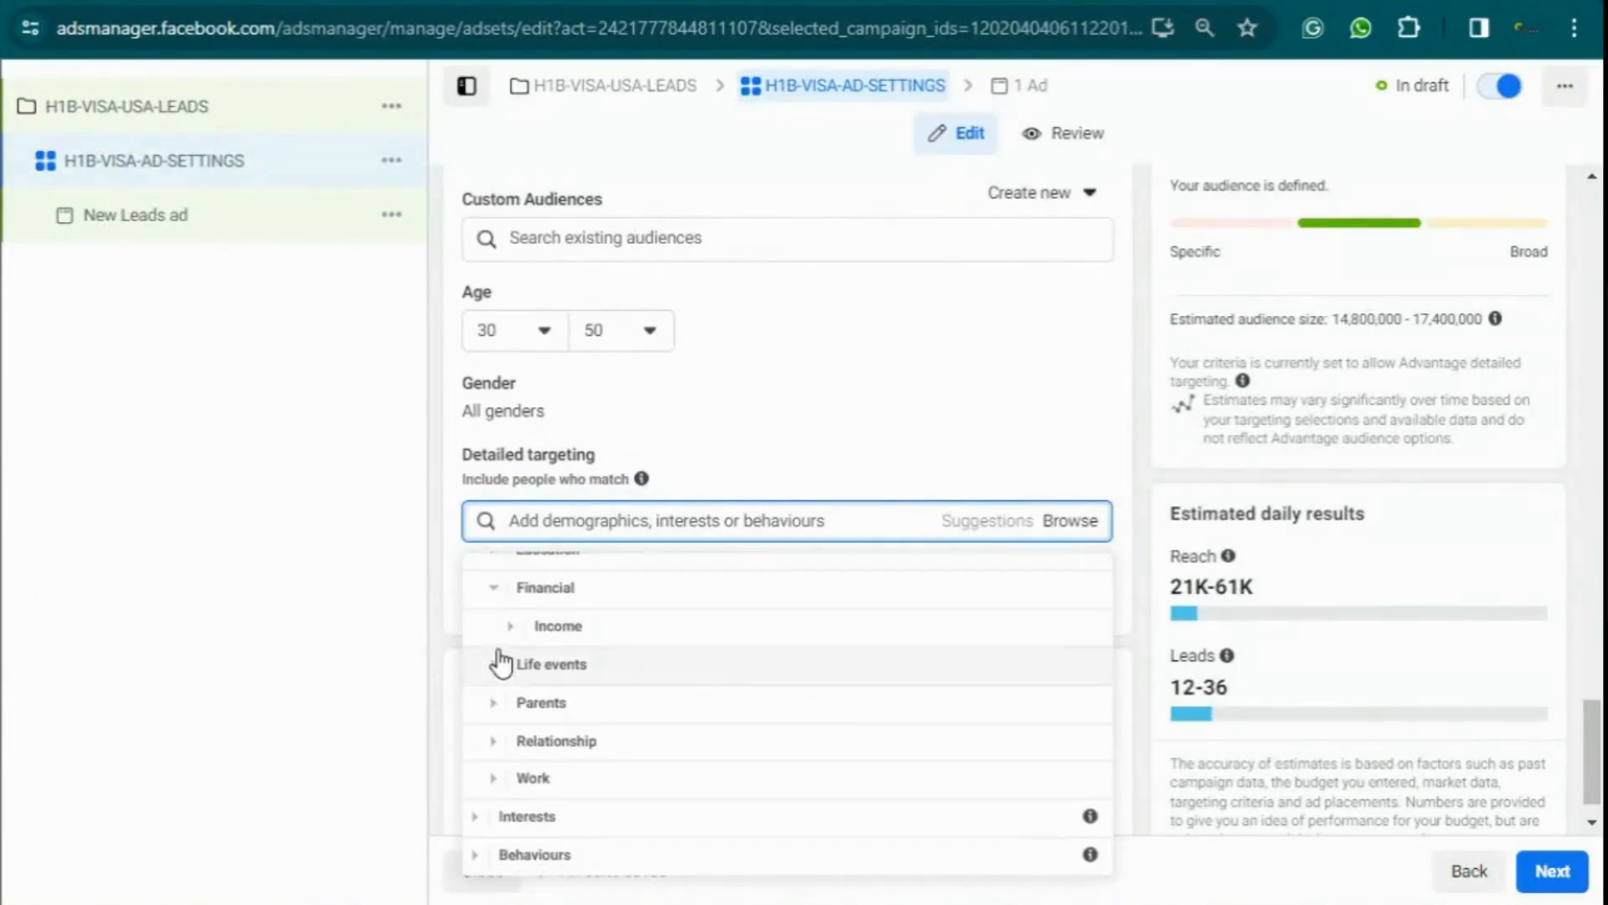
{"action": "left_click", "coordinate": [510, 635]}
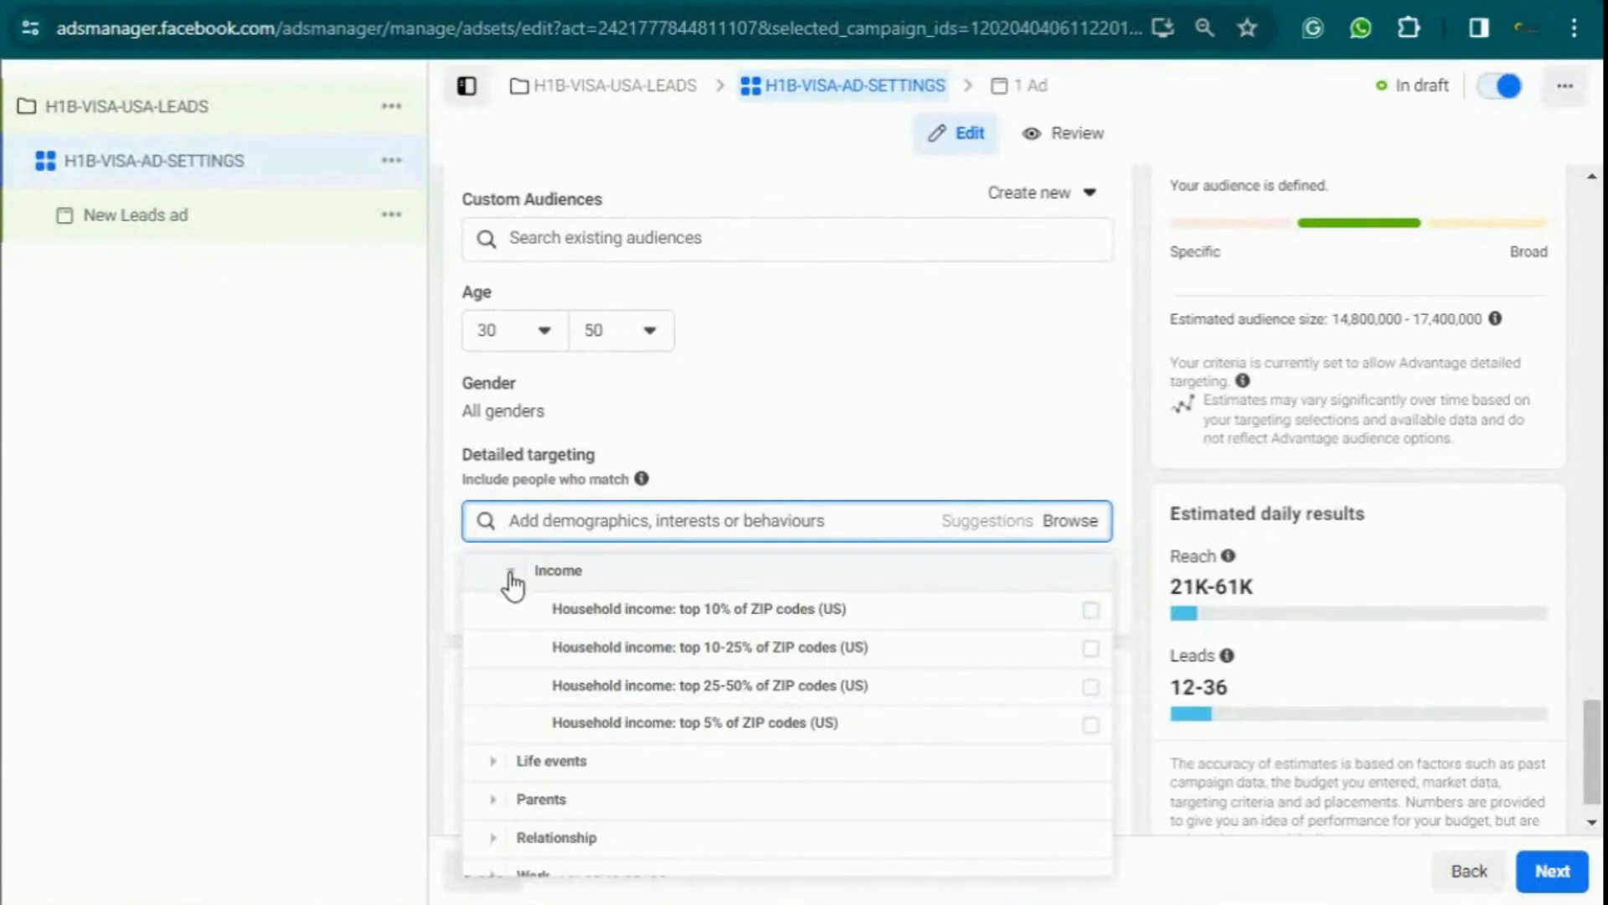
{"action": "mouse_move", "coordinate": [711, 620]}
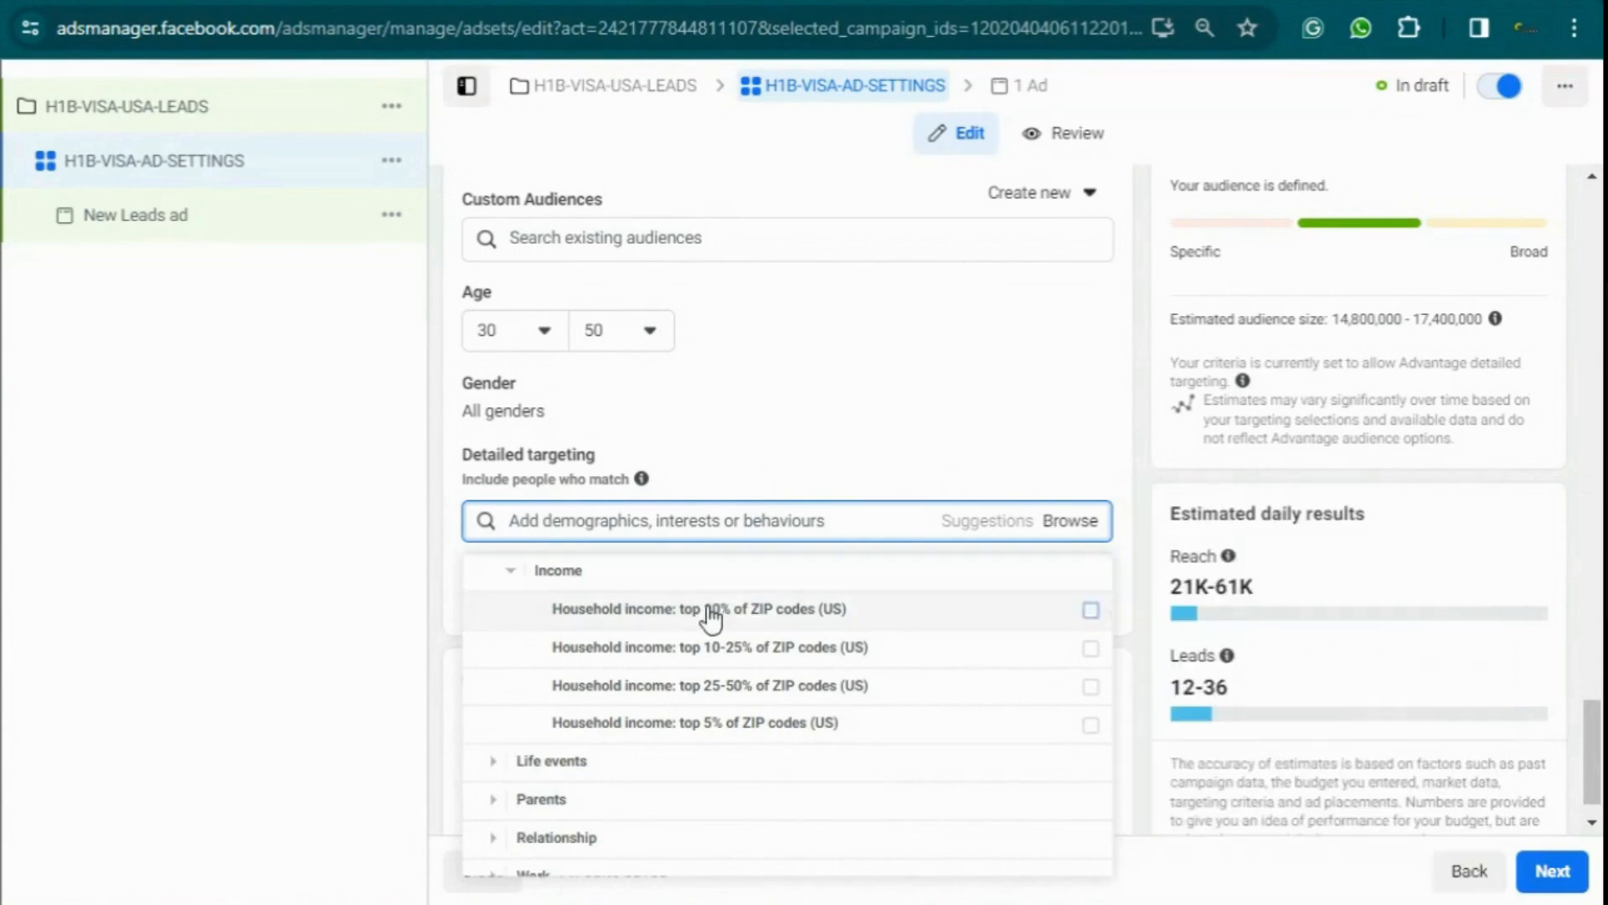
{"action": "left_click", "coordinate": [518, 574]}
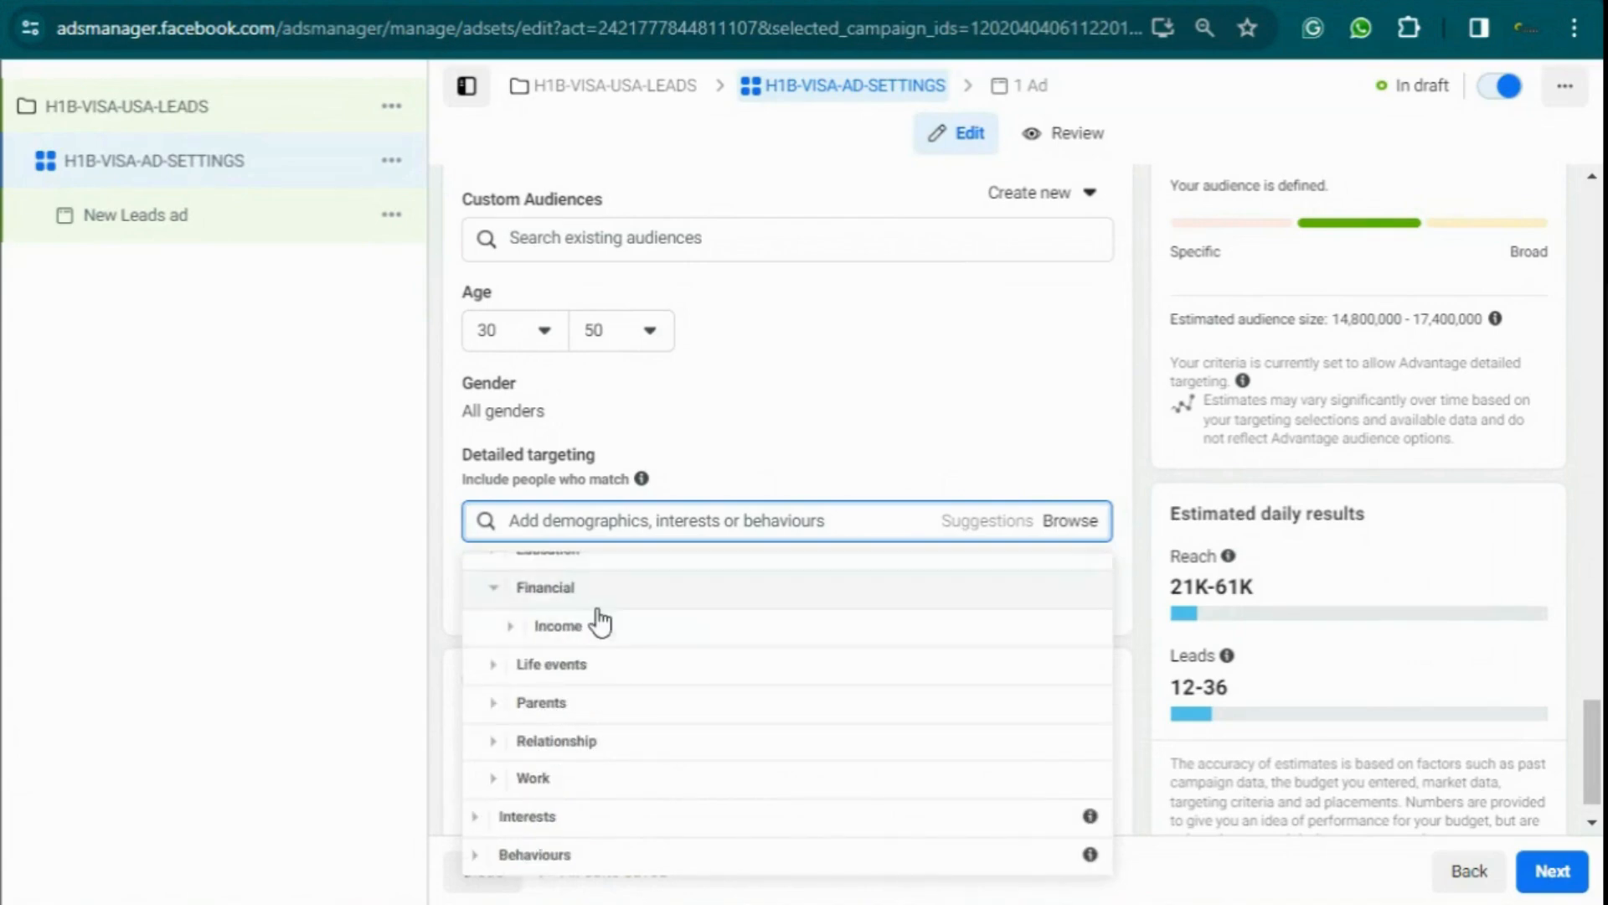
Examine the All parents options in the Parents category of the Demographics targeting
{"action": "left_click", "coordinate": [517, 705]}
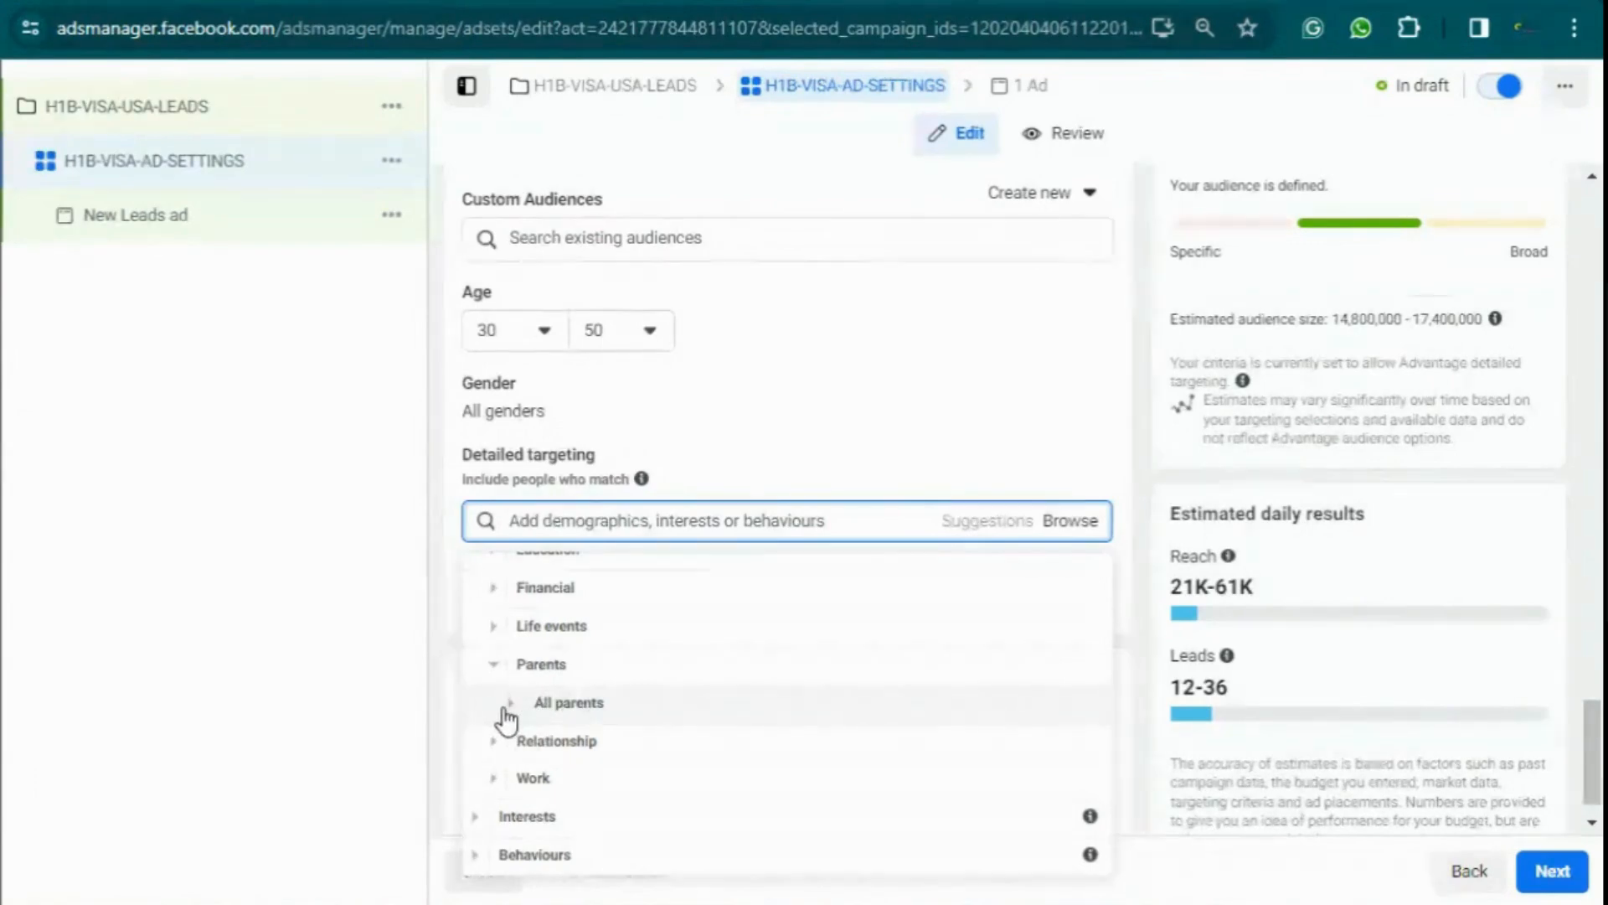
{"action": "left_click", "coordinate": [512, 708]}
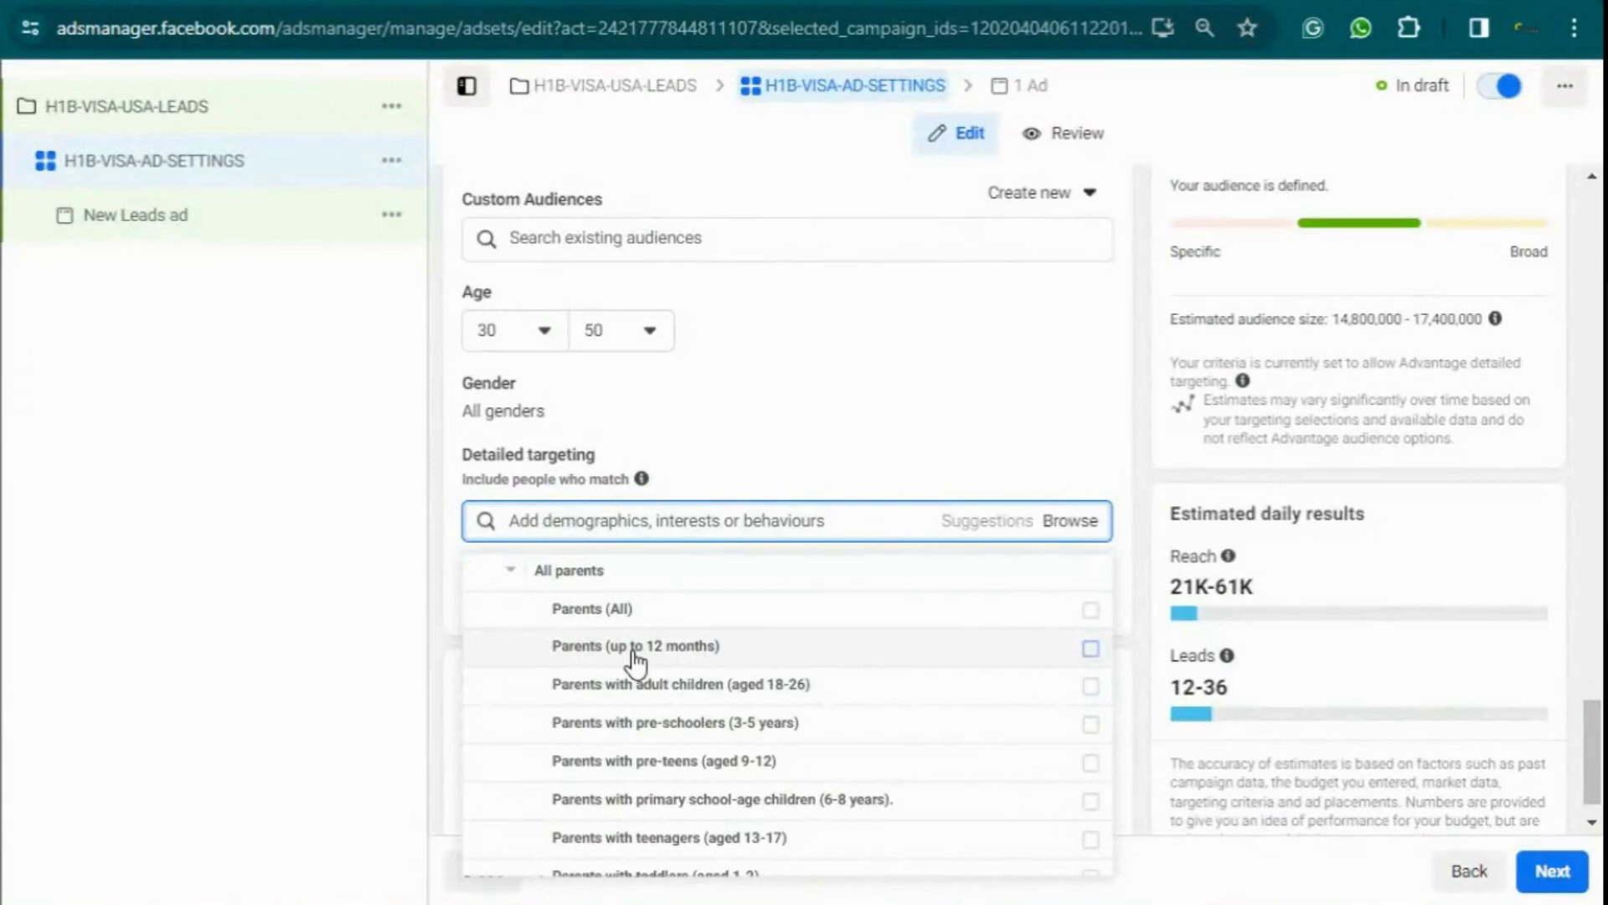
{"action": "mouse_move", "coordinate": [639, 638]}
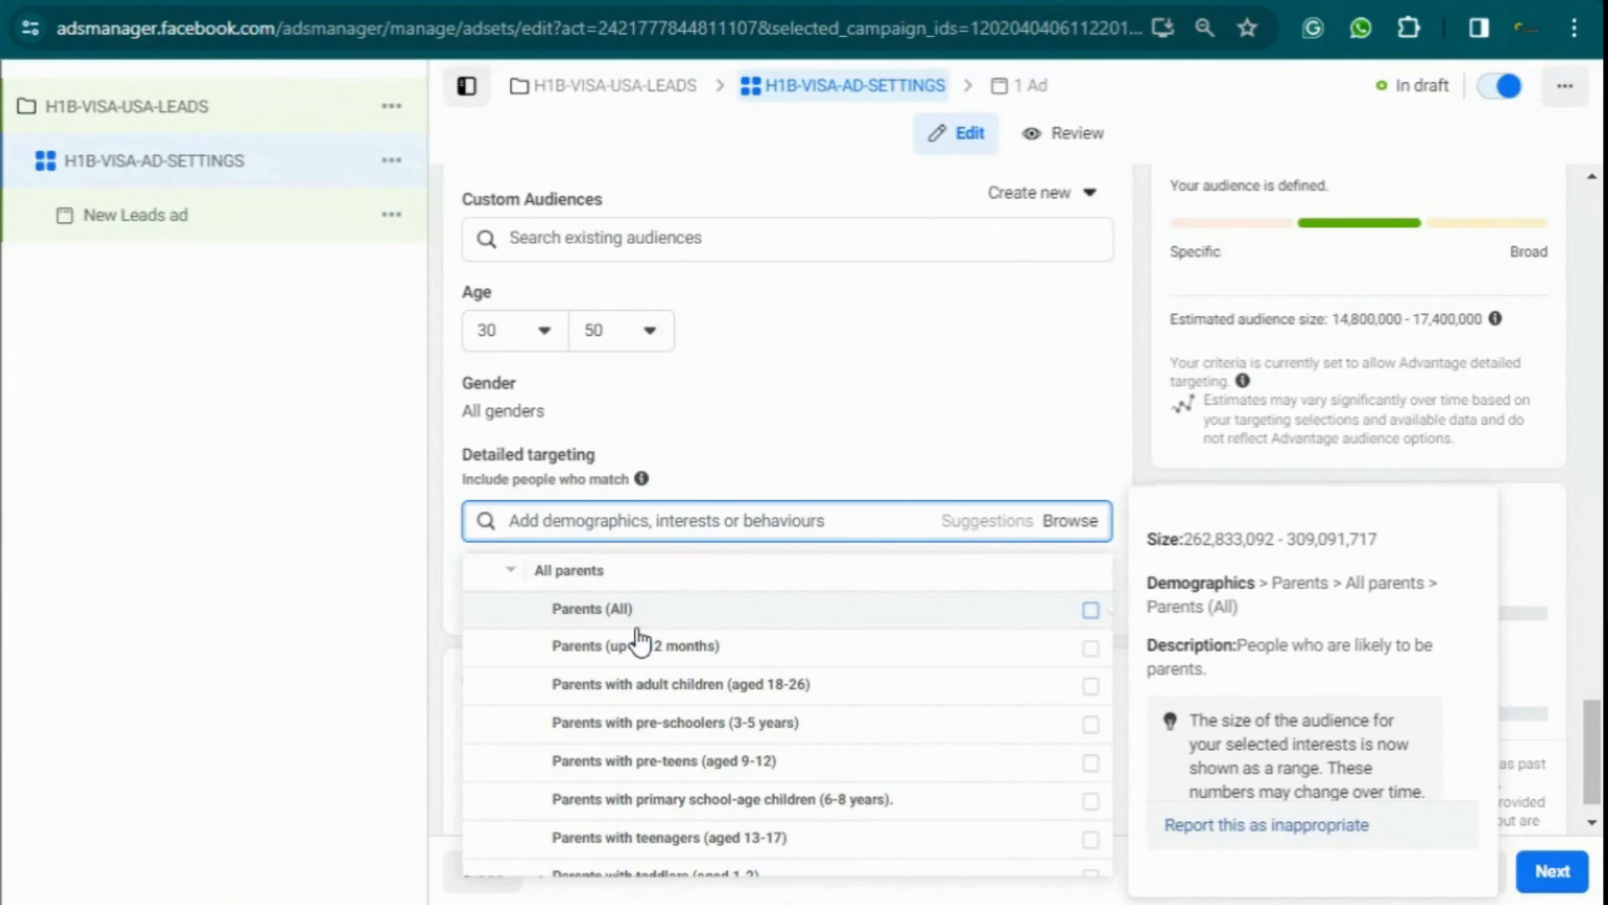
Examine the Relationship status options in the Relationship category of the Demographics targeting
{"action": "left_click", "coordinate": [511, 568]}
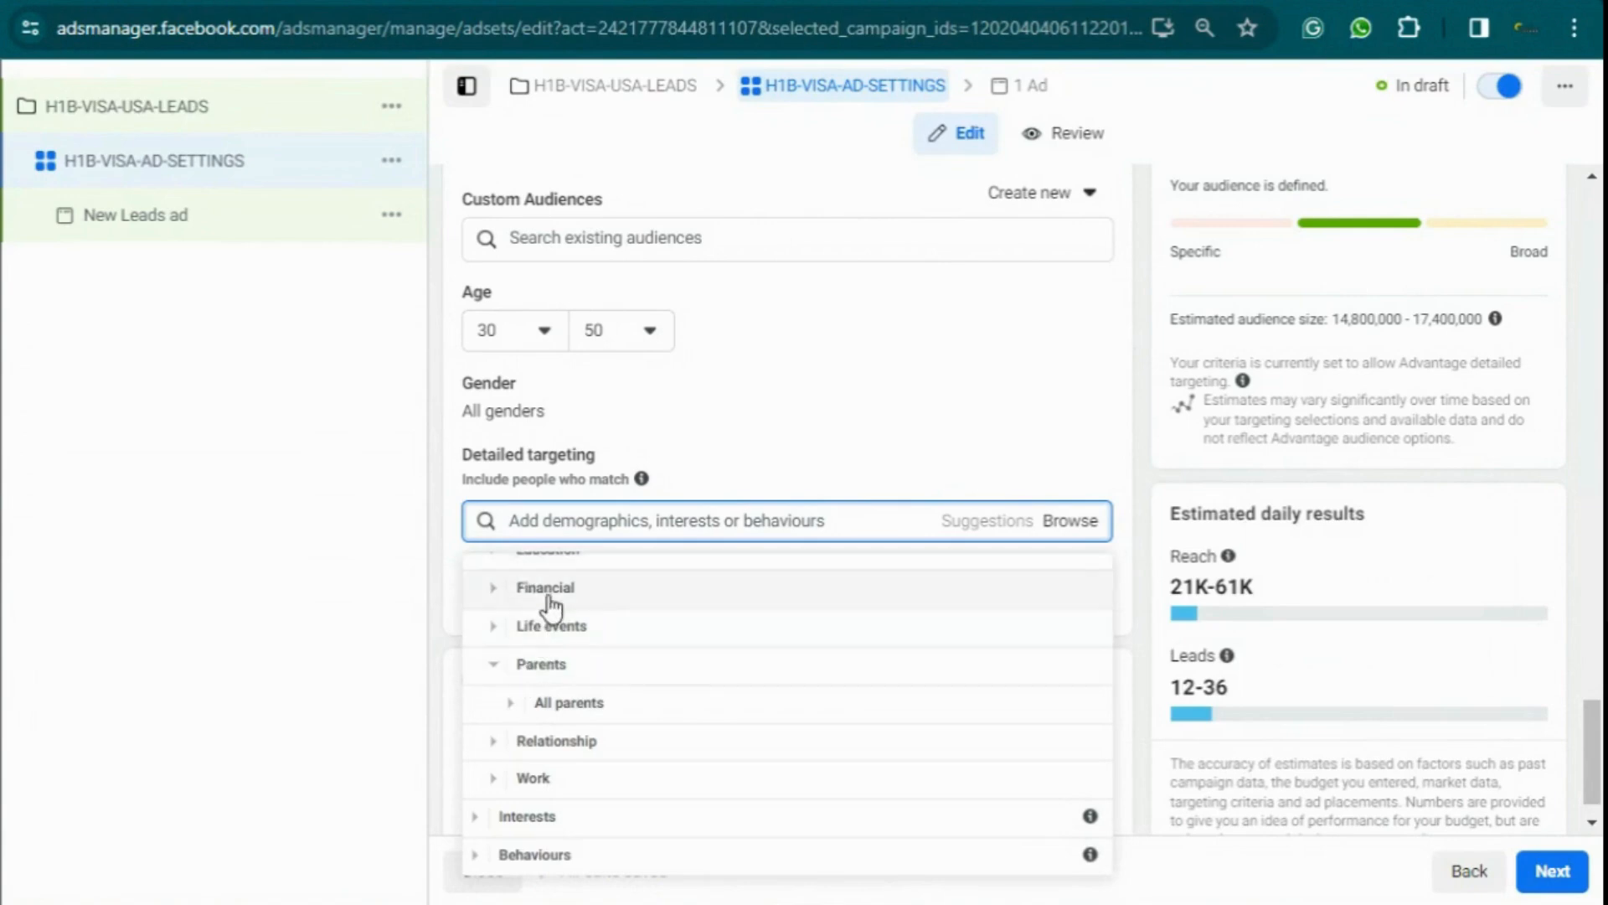
{"action": "left_click", "coordinate": [497, 674]}
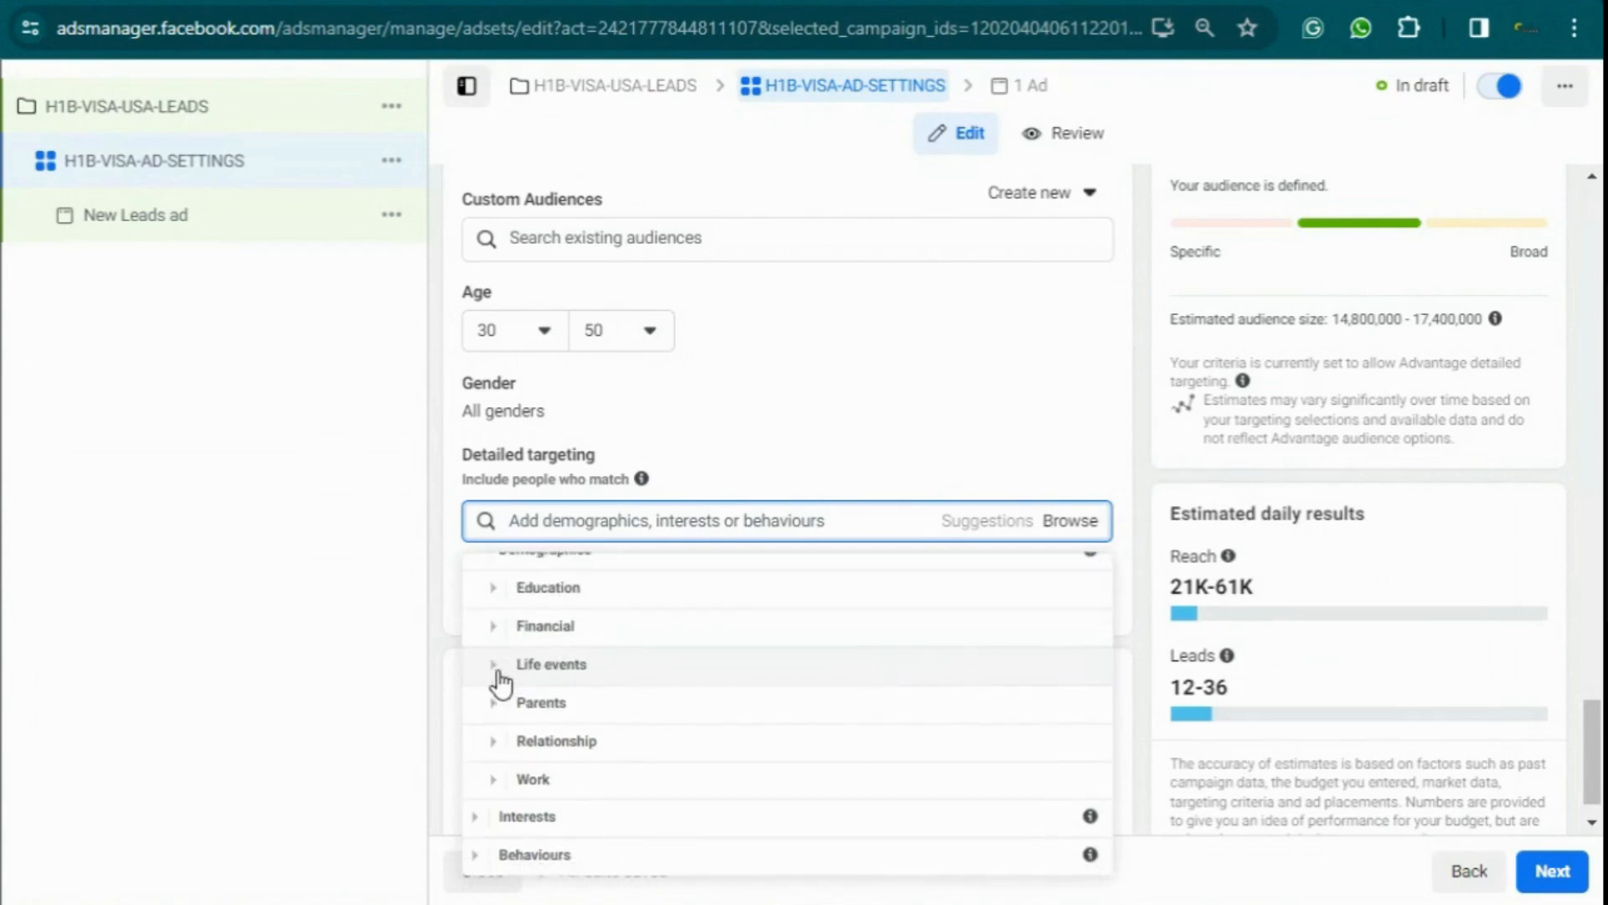
{"action": "left_click", "coordinate": [497, 741]}
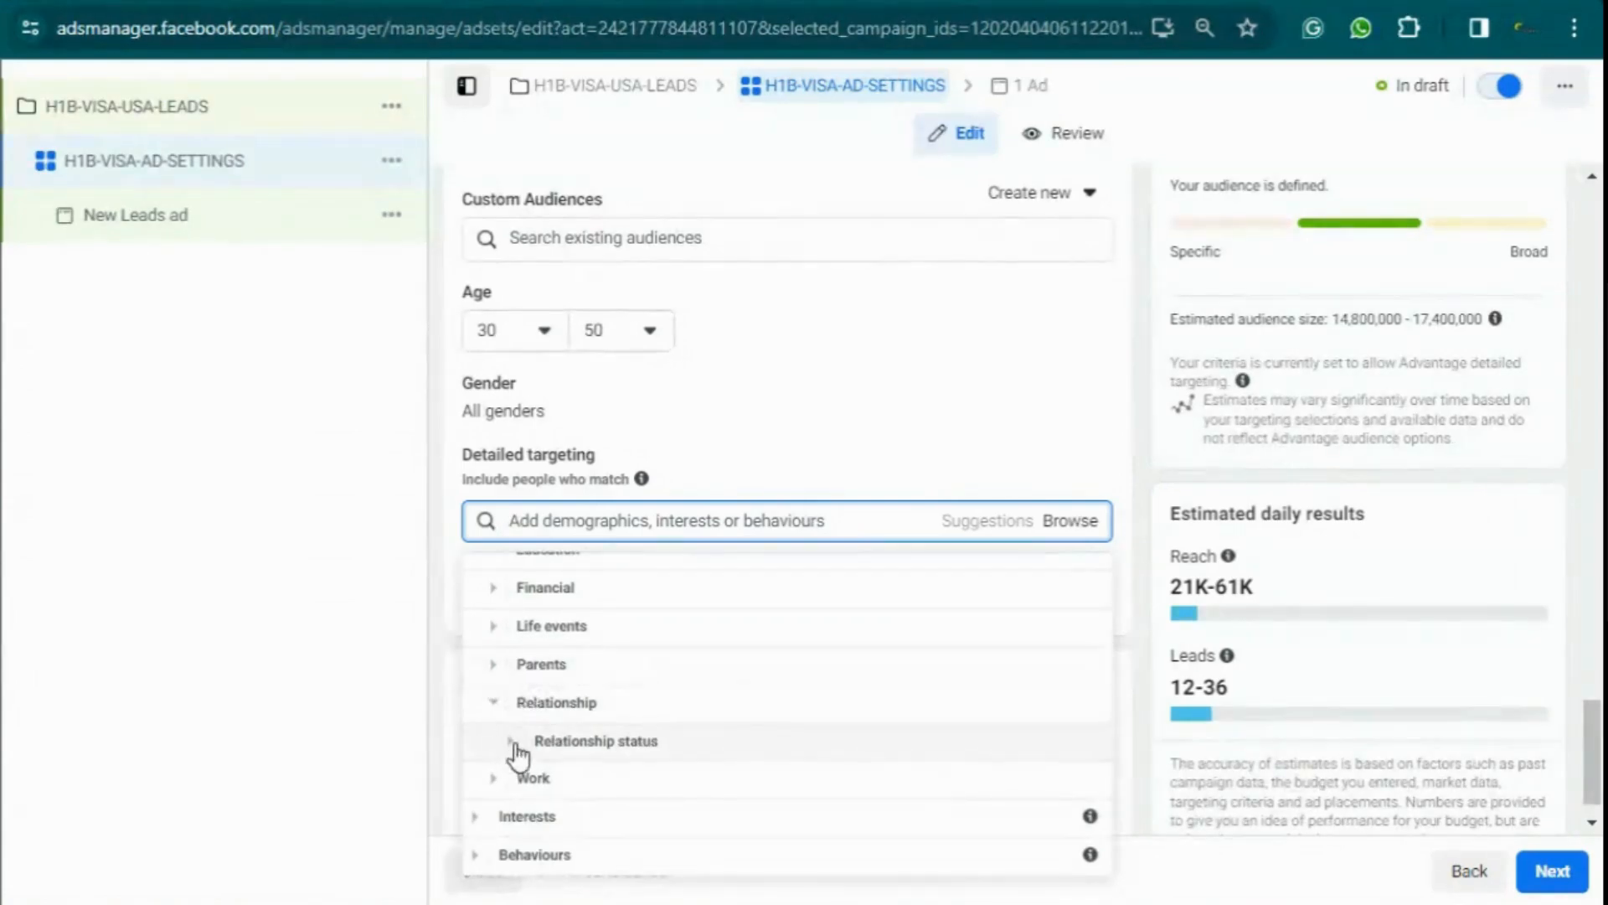
{"action": "left_click", "coordinate": [514, 744]}
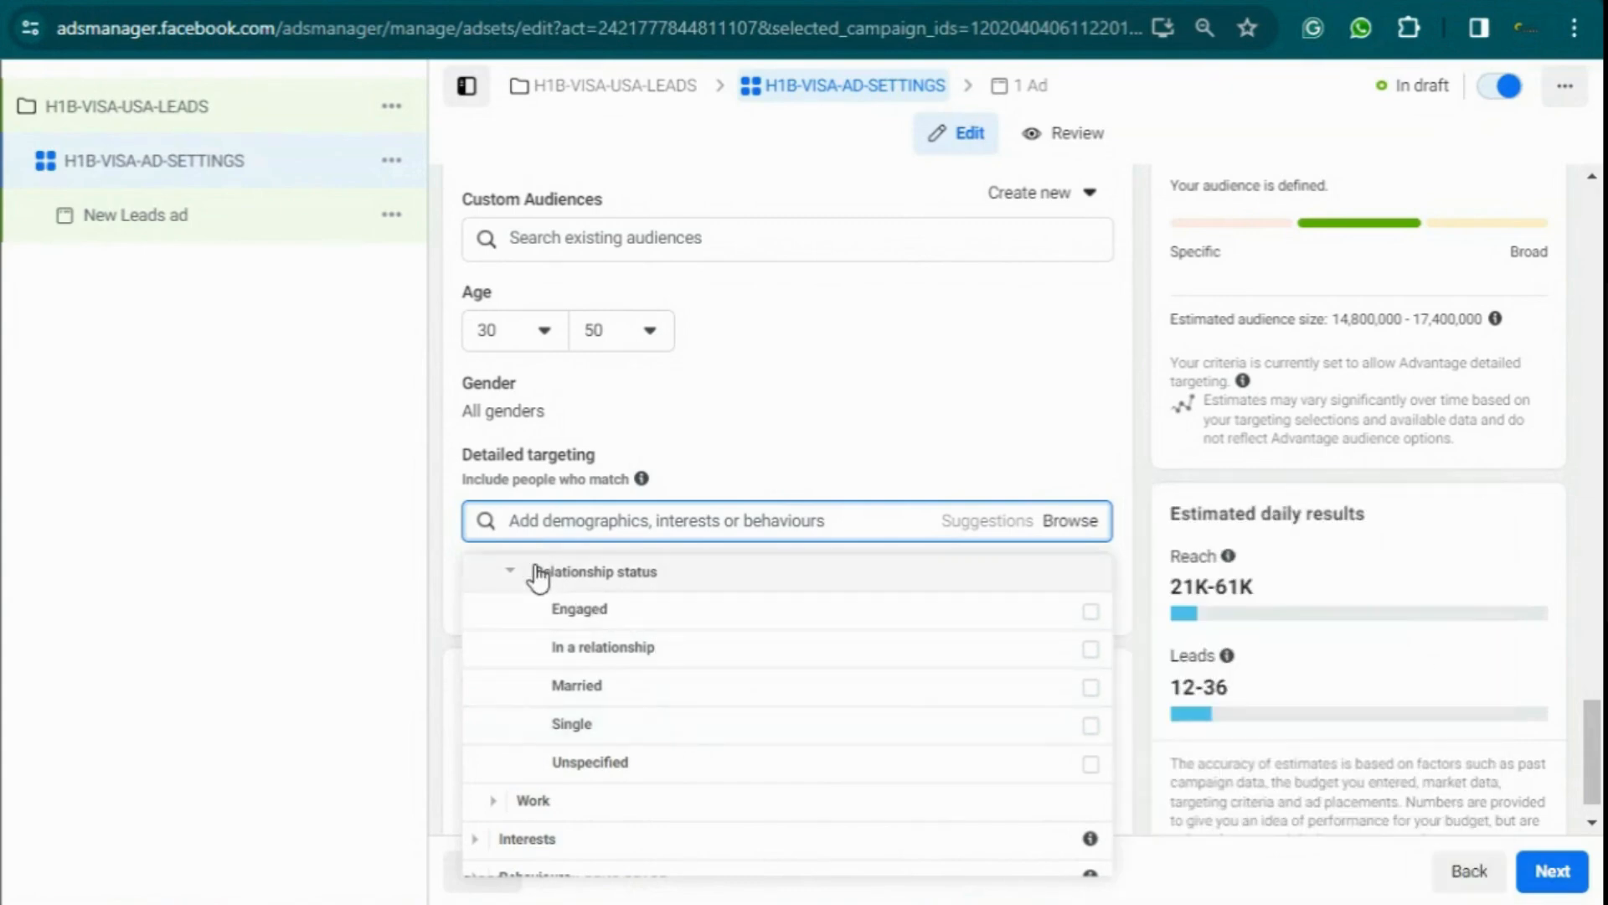
{"action": "left_click", "coordinate": [511, 573]}
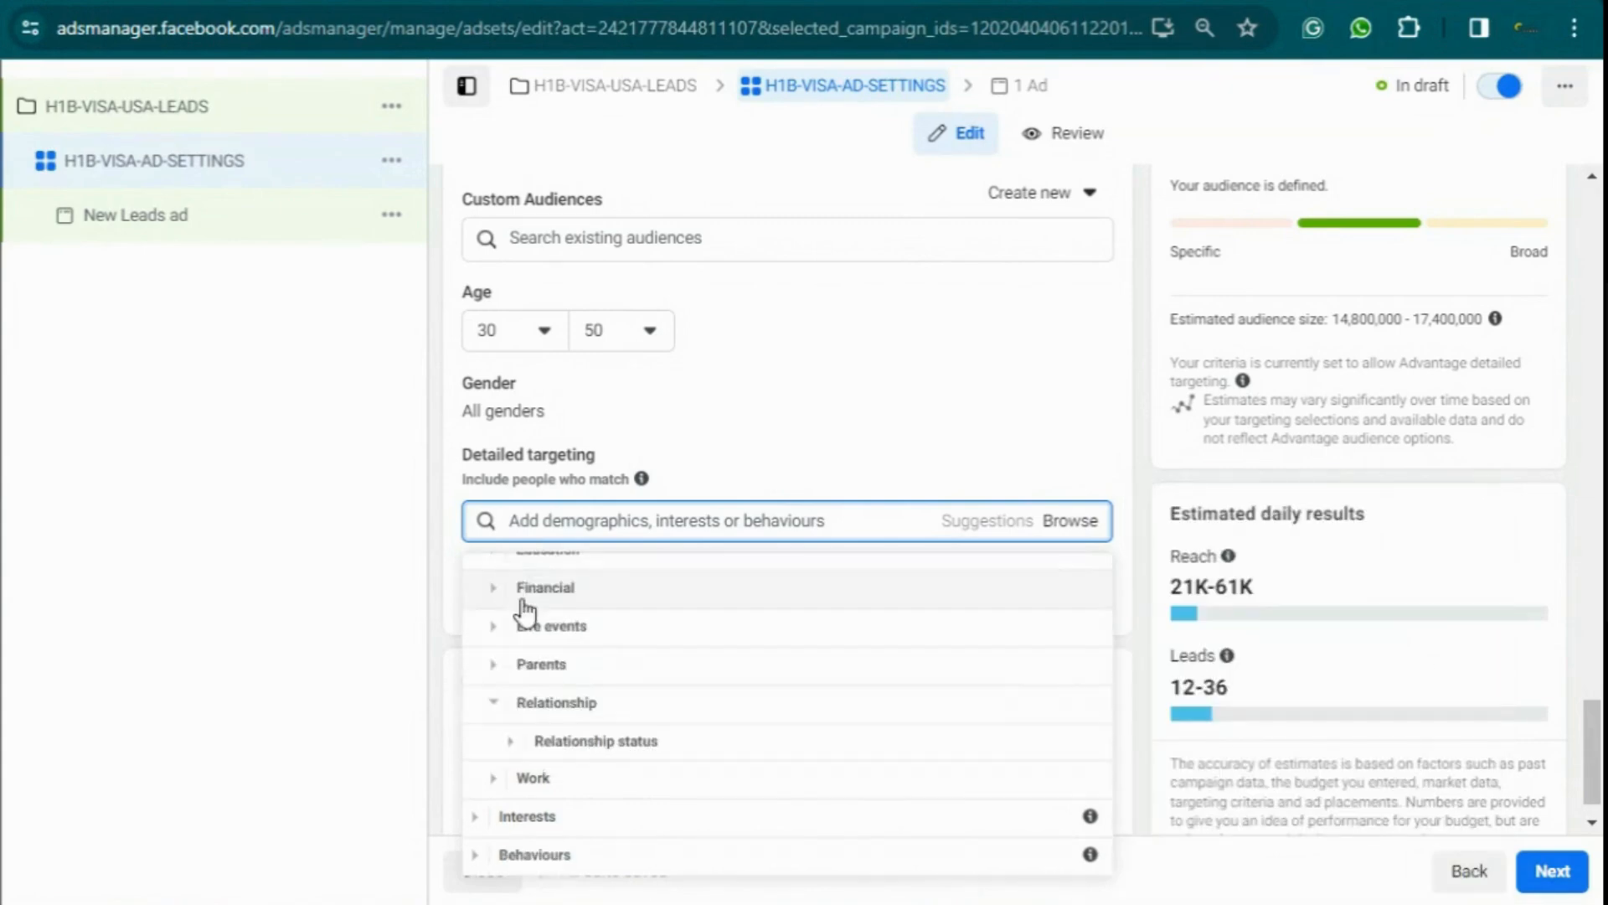
Examine the Industries options in the Work category of the Demographics targeting and close the targeting list
{"action": "left_click", "coordinate": [496, 779]}
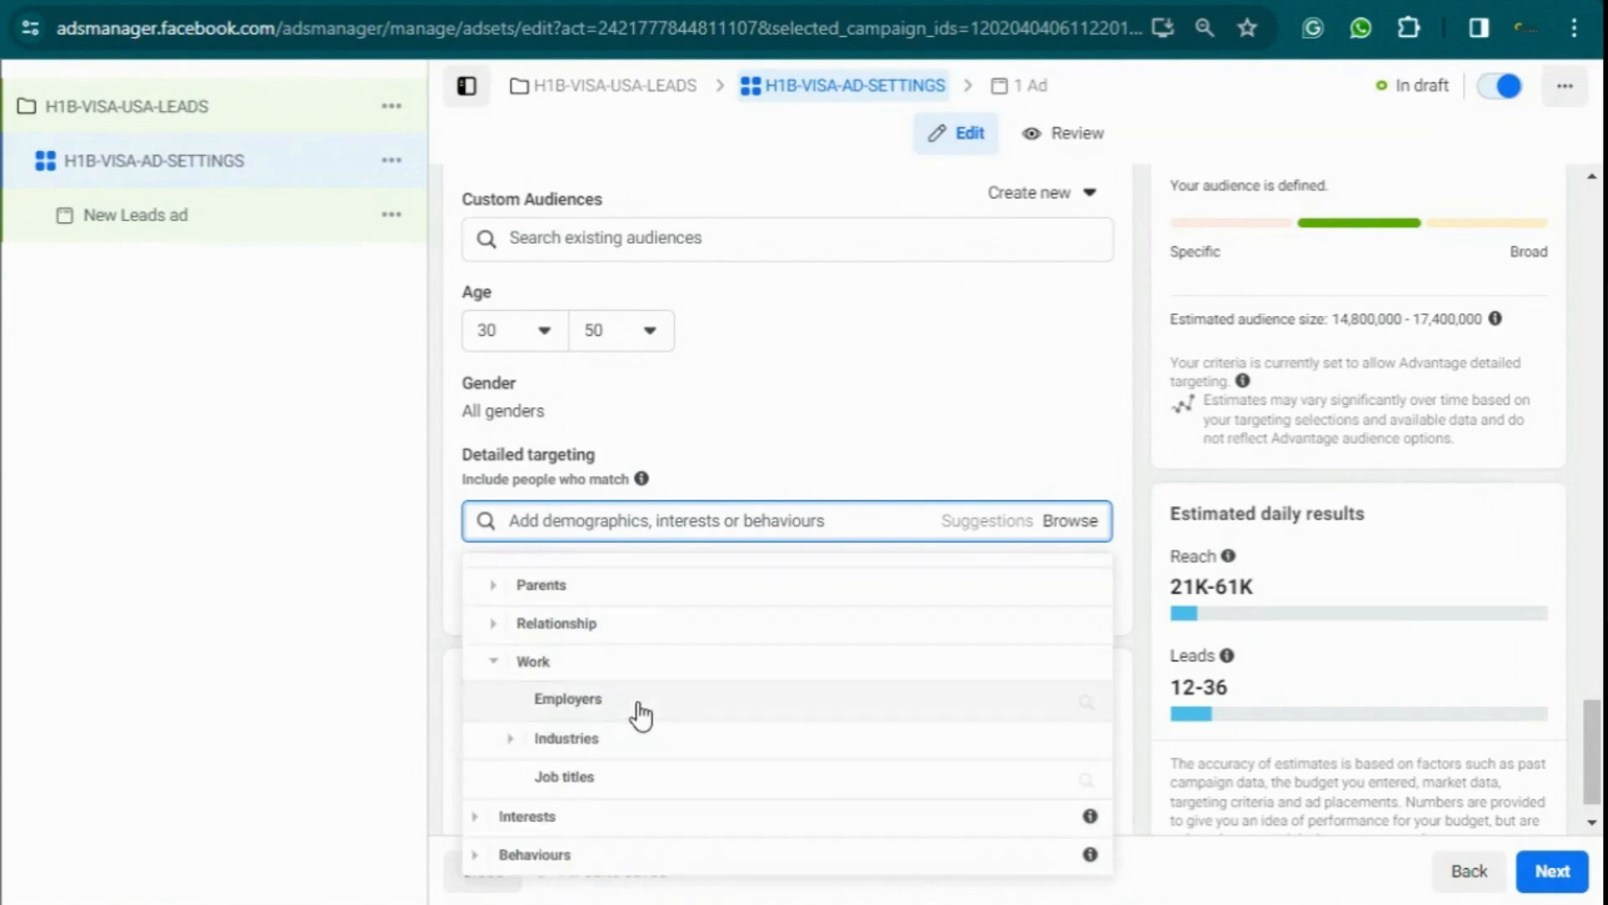
{"action": "left_click", "coordinate": [515, 741]}
{"action": "scroll", "coordinate": [603, 720], "scroll_direction": "down", "scroll_amount": 3}
{"action": "scroll", "coordinate": [650, 673], "scroll_direction": "down", "scroll_amount": 1}
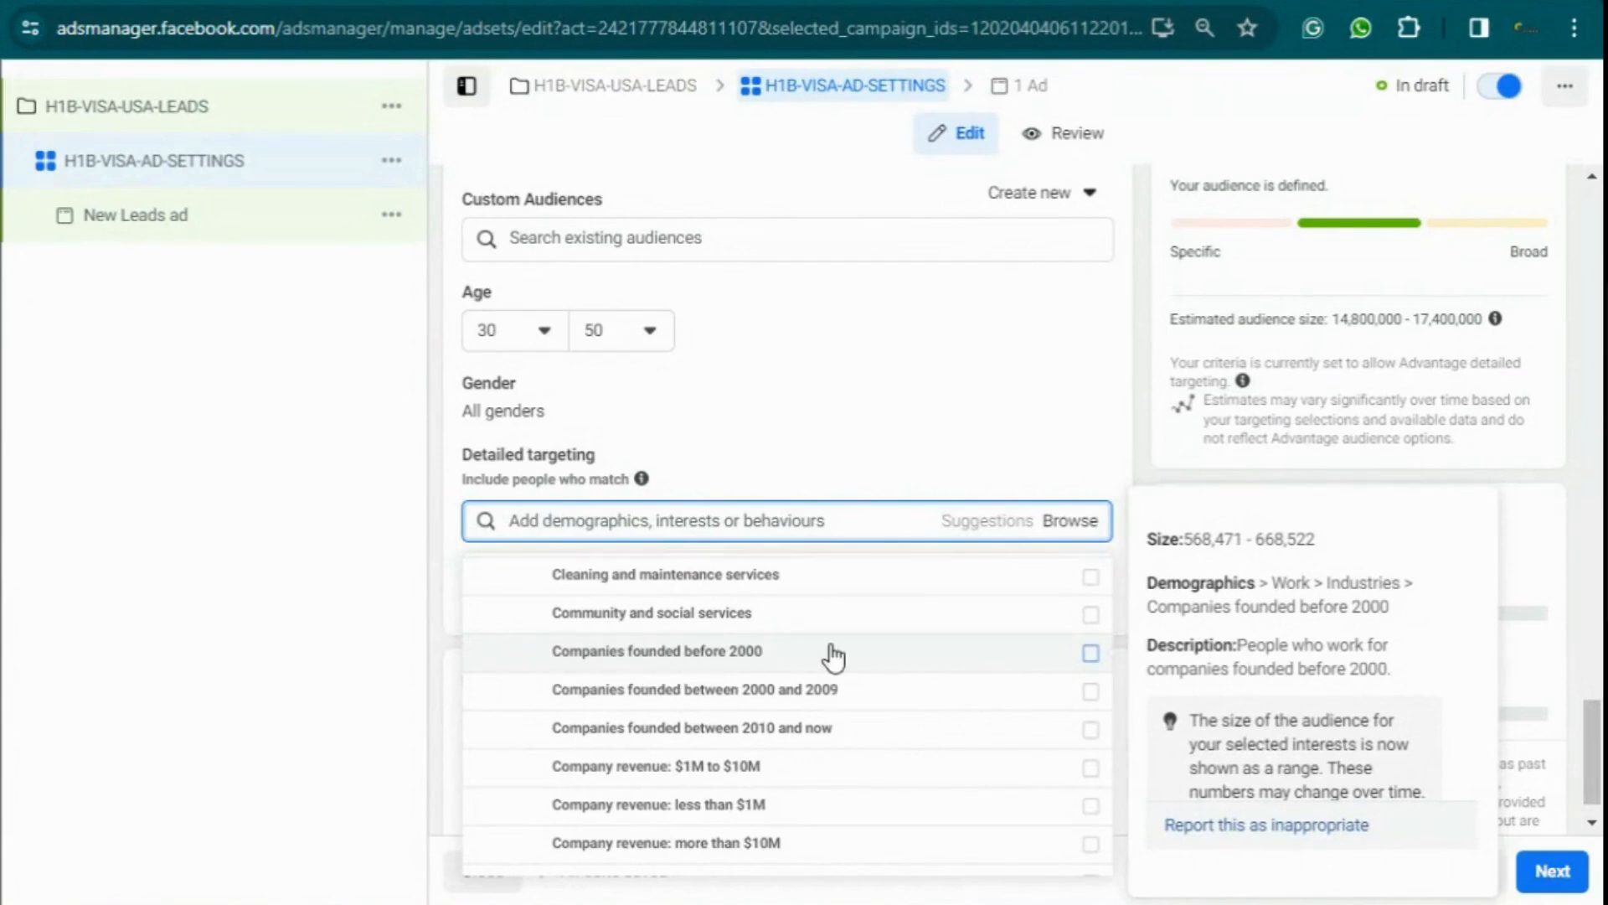
{"action": "scroll", "coordinate": [833, 658], "scroll_direction": "up", "scroll_amount": 5}
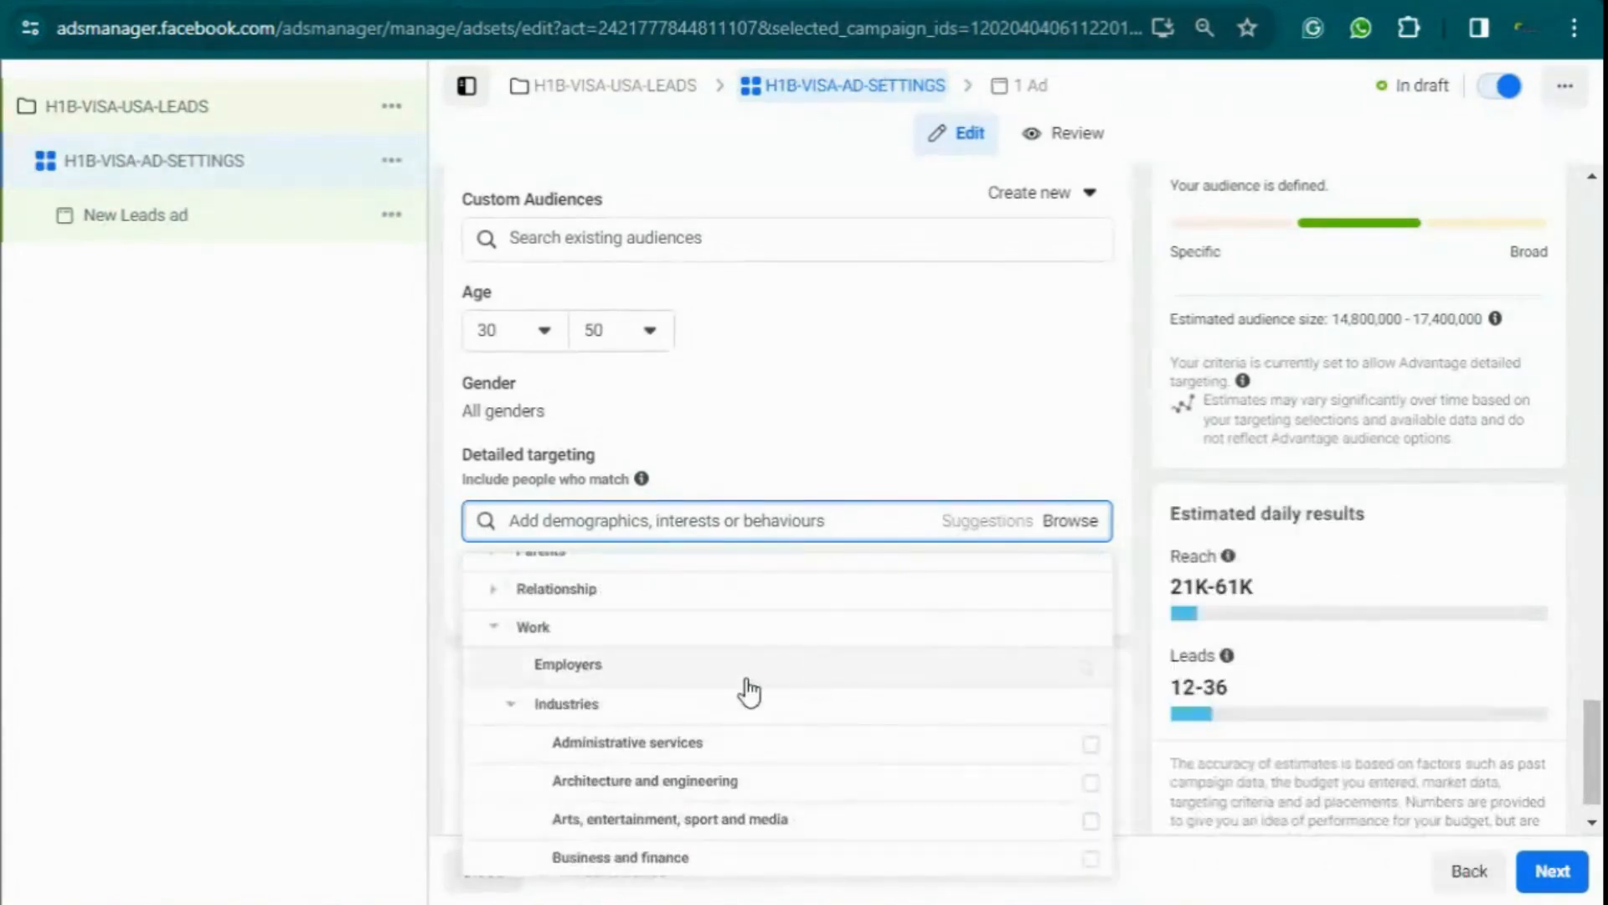
{"action": "left_click", "coordinate": [511, 706]}
{"action": "left_click", "coordinate": [496, 665]}
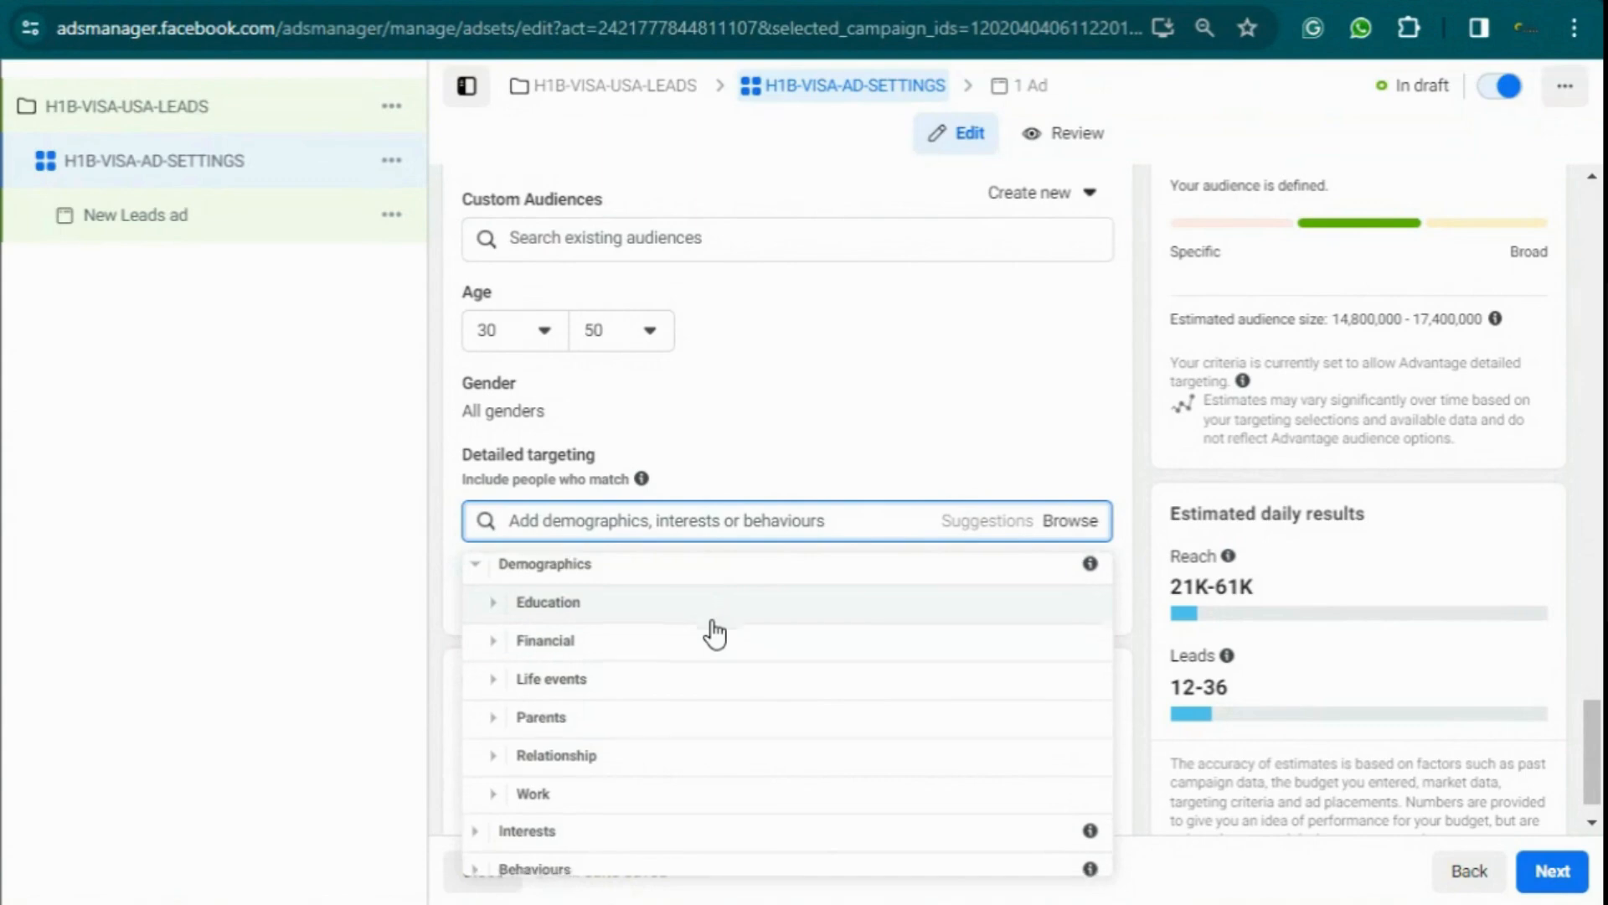
{"action": "scroll", "coordinate": [715, 634], "scroll_direction": "down", "scroll_amount": 1}
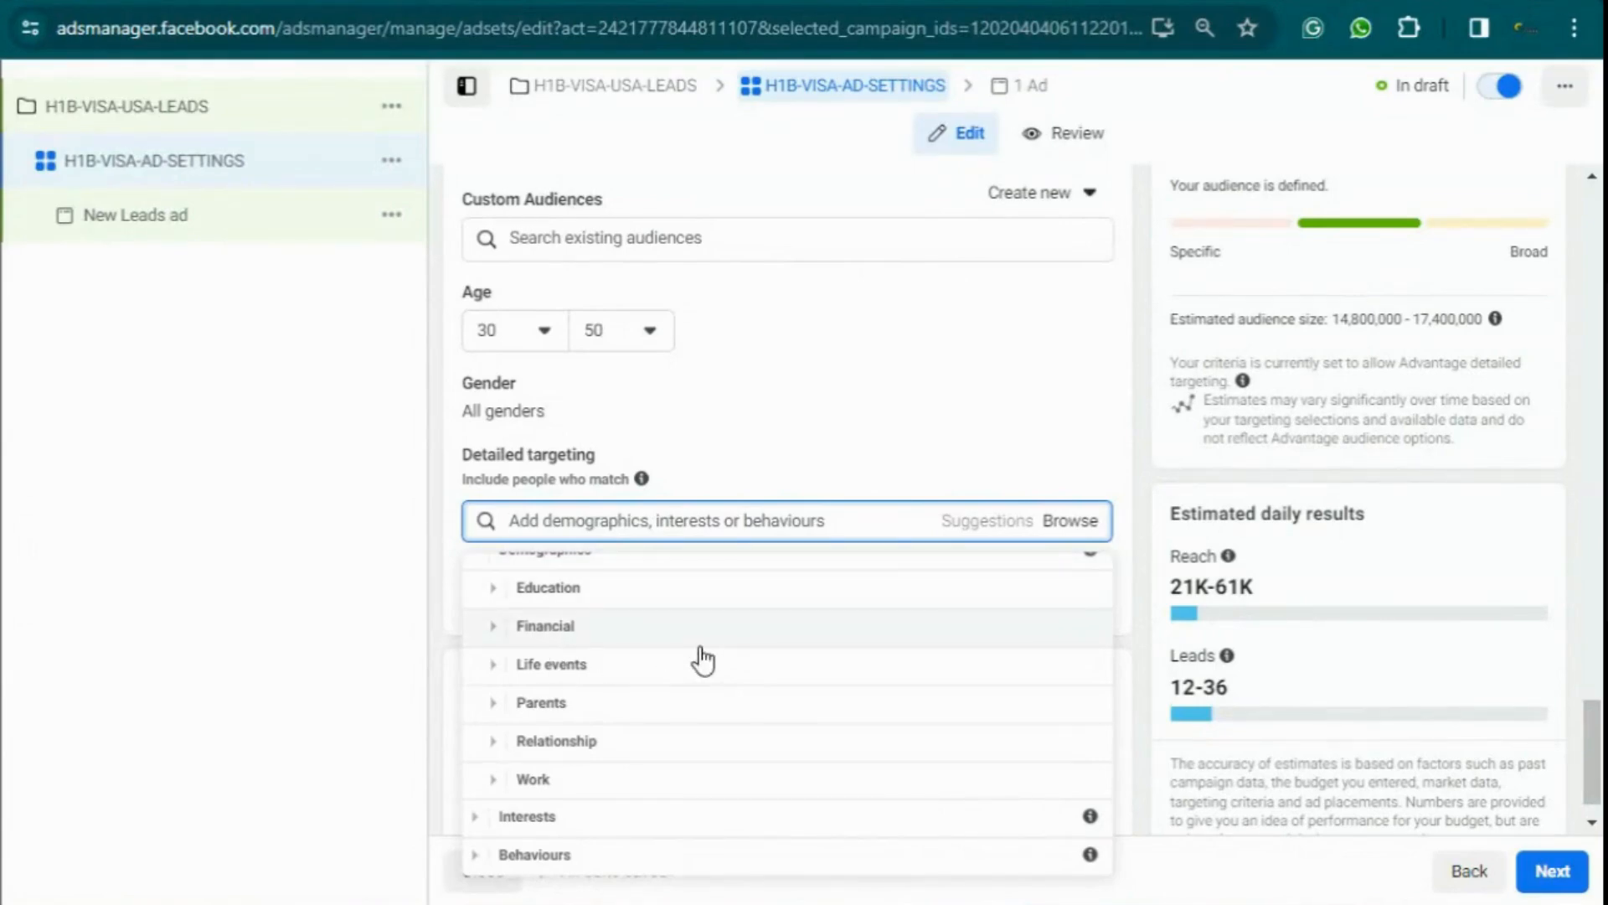
{"action": "scroll", "coordinate": [1121, 535], "scroll_direction": "down", "scroll_amount": 1}
{"action": "left_click", "coordinate": [1047, 490]}
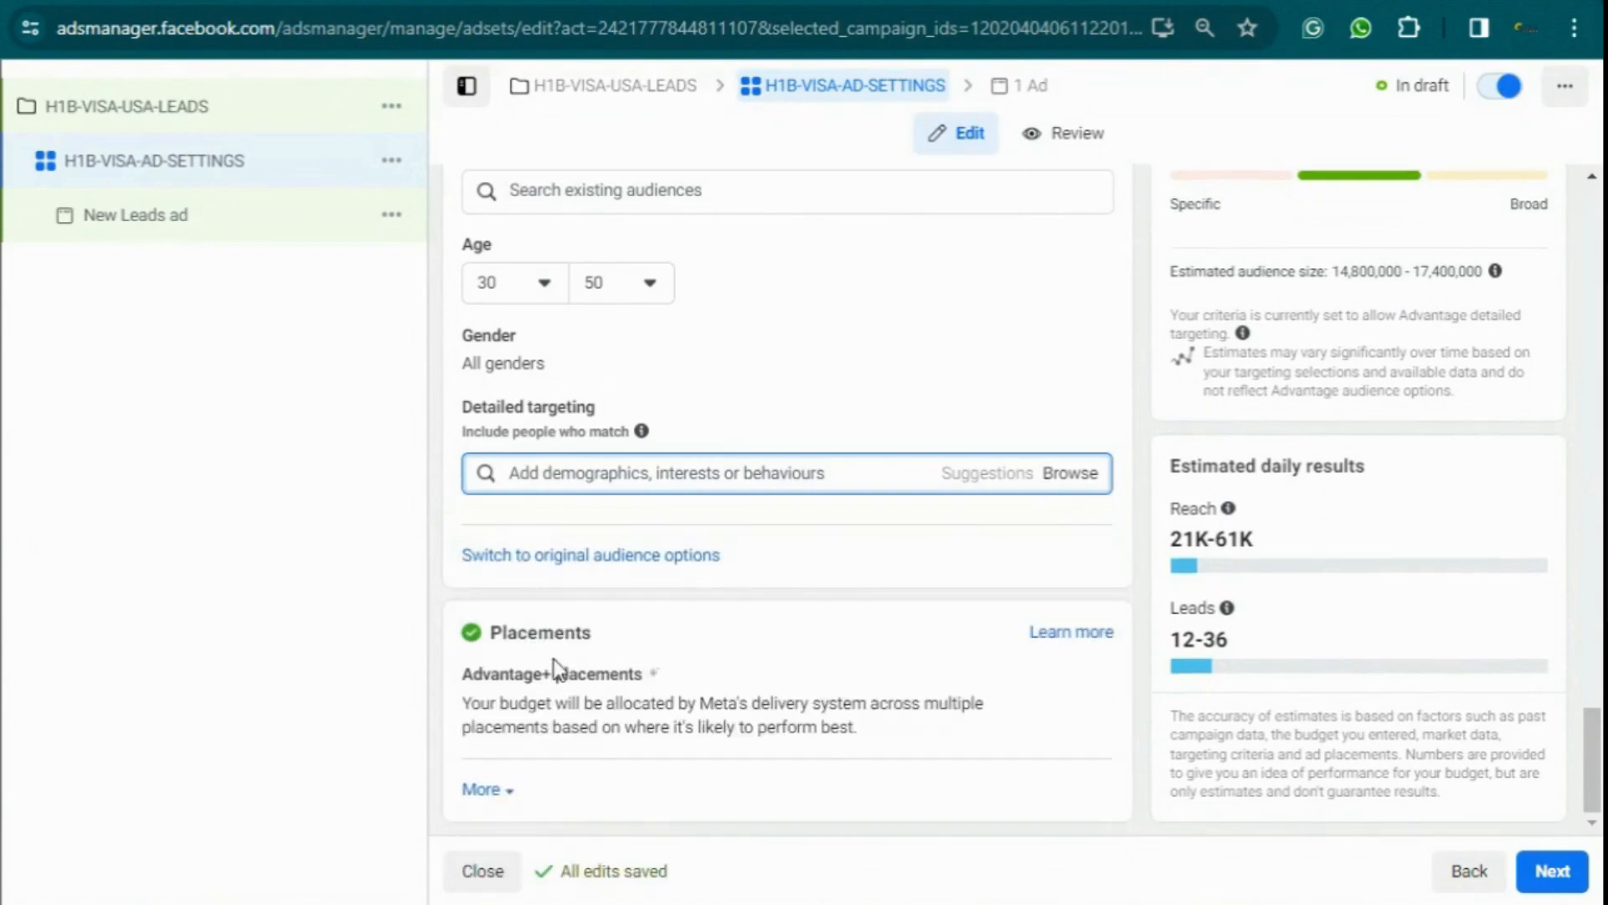
Switch the ad set to Manual placements and exclude the Audience Network platform
{"action": "left_click", "coordinate": [1076, 684]}
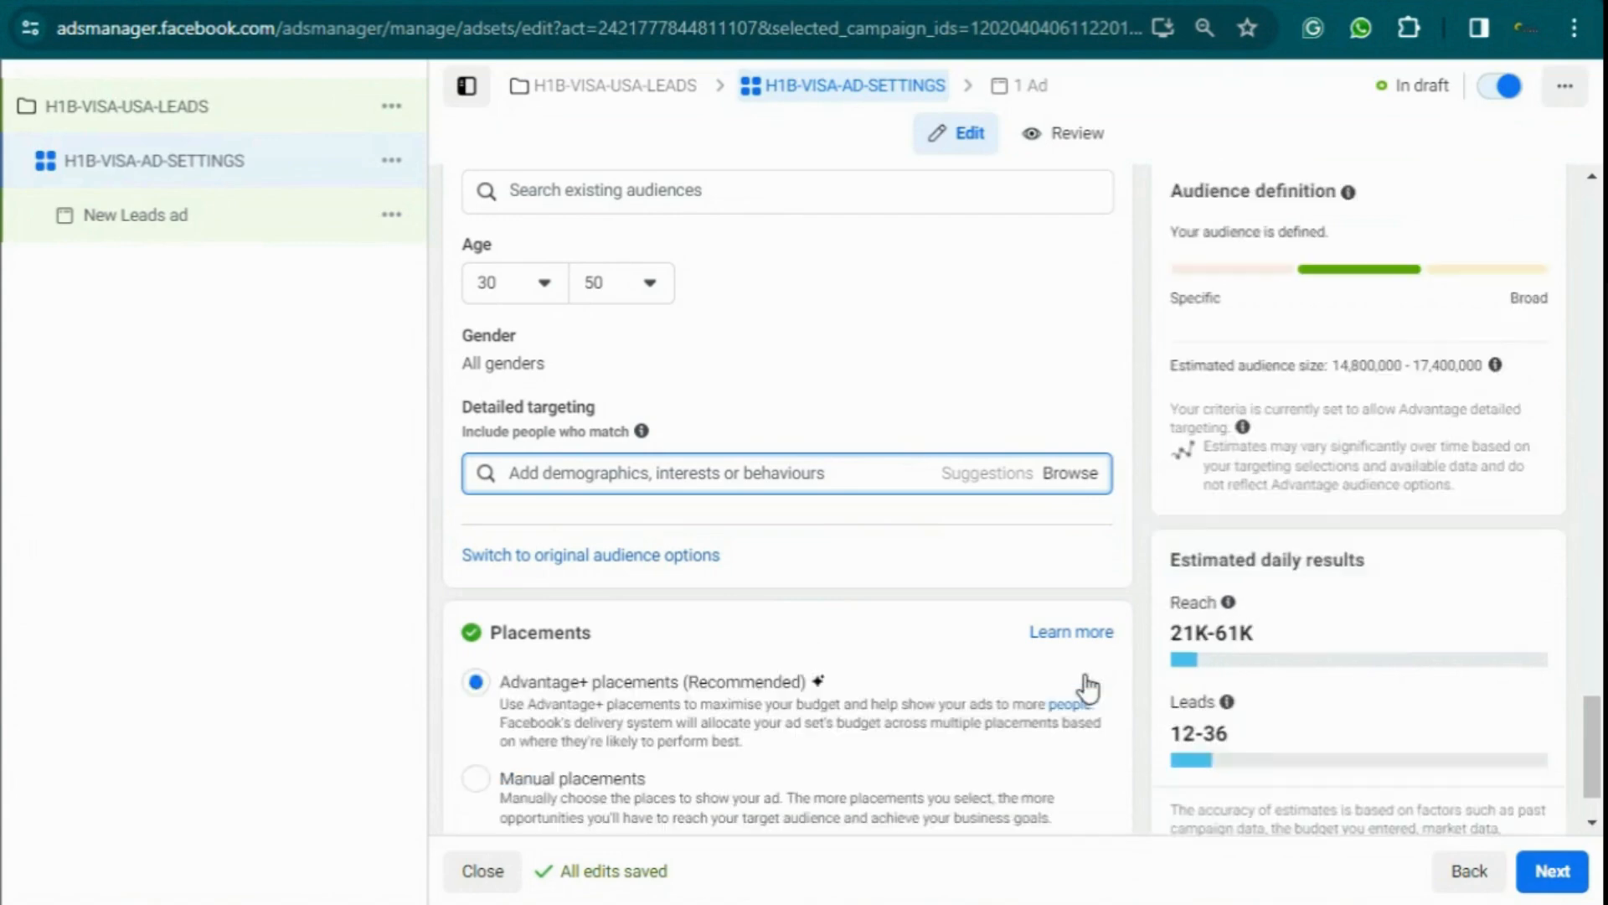
{"action": "scroll", "coordinate": [1087, 689], "scroll_direction": "down", "scroll_amount": 2}
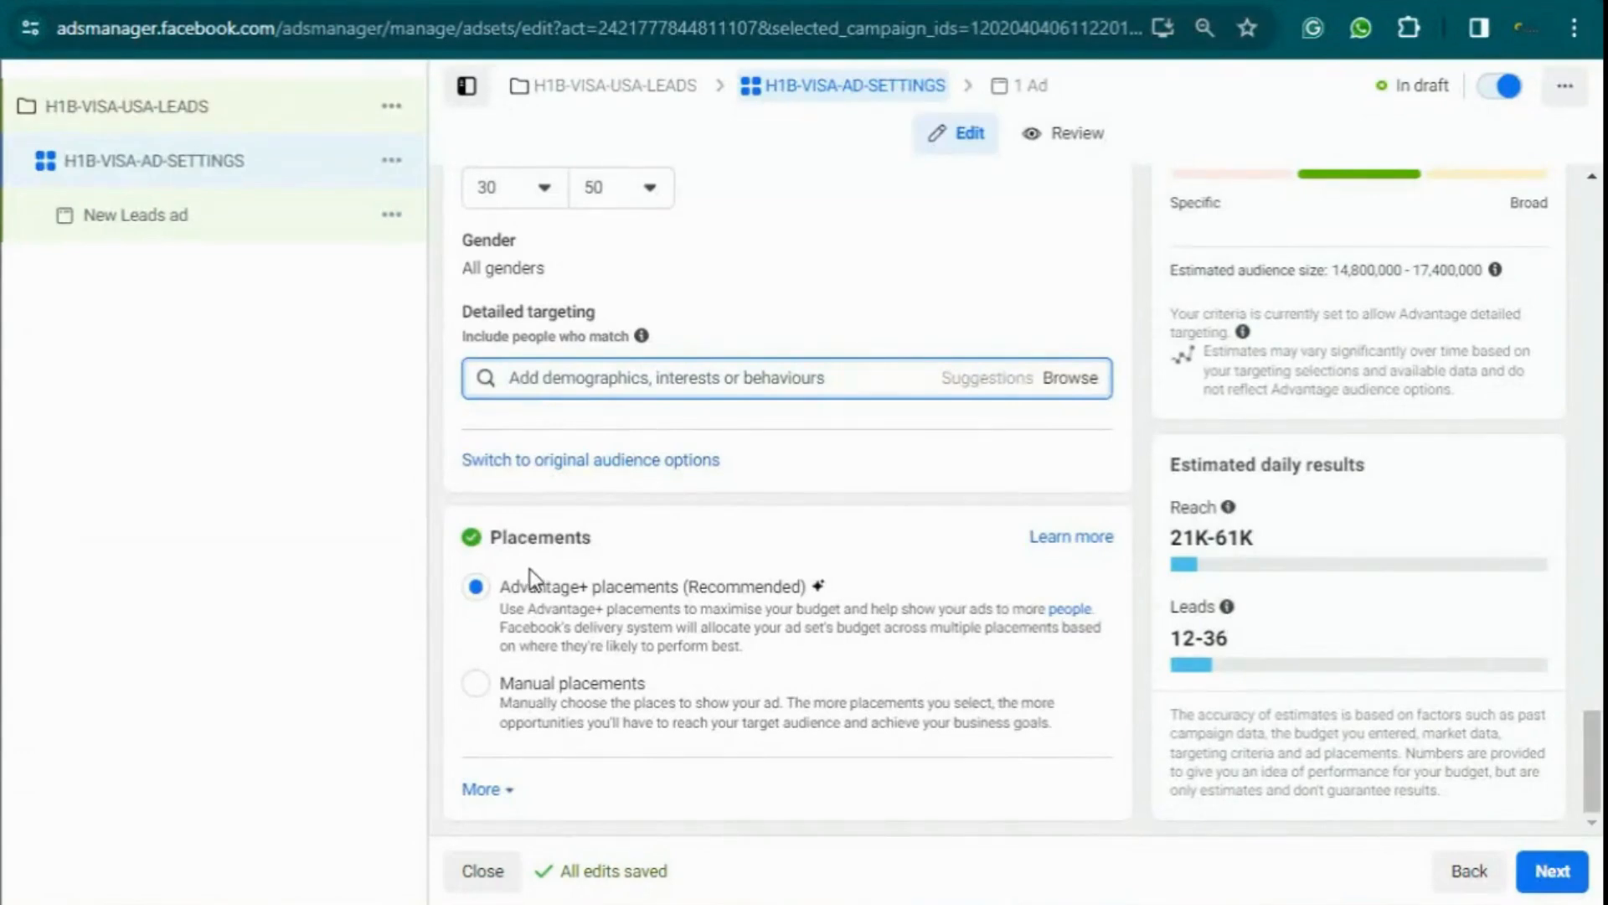
{"action": "left_click", "coordinate": [475, 683]}
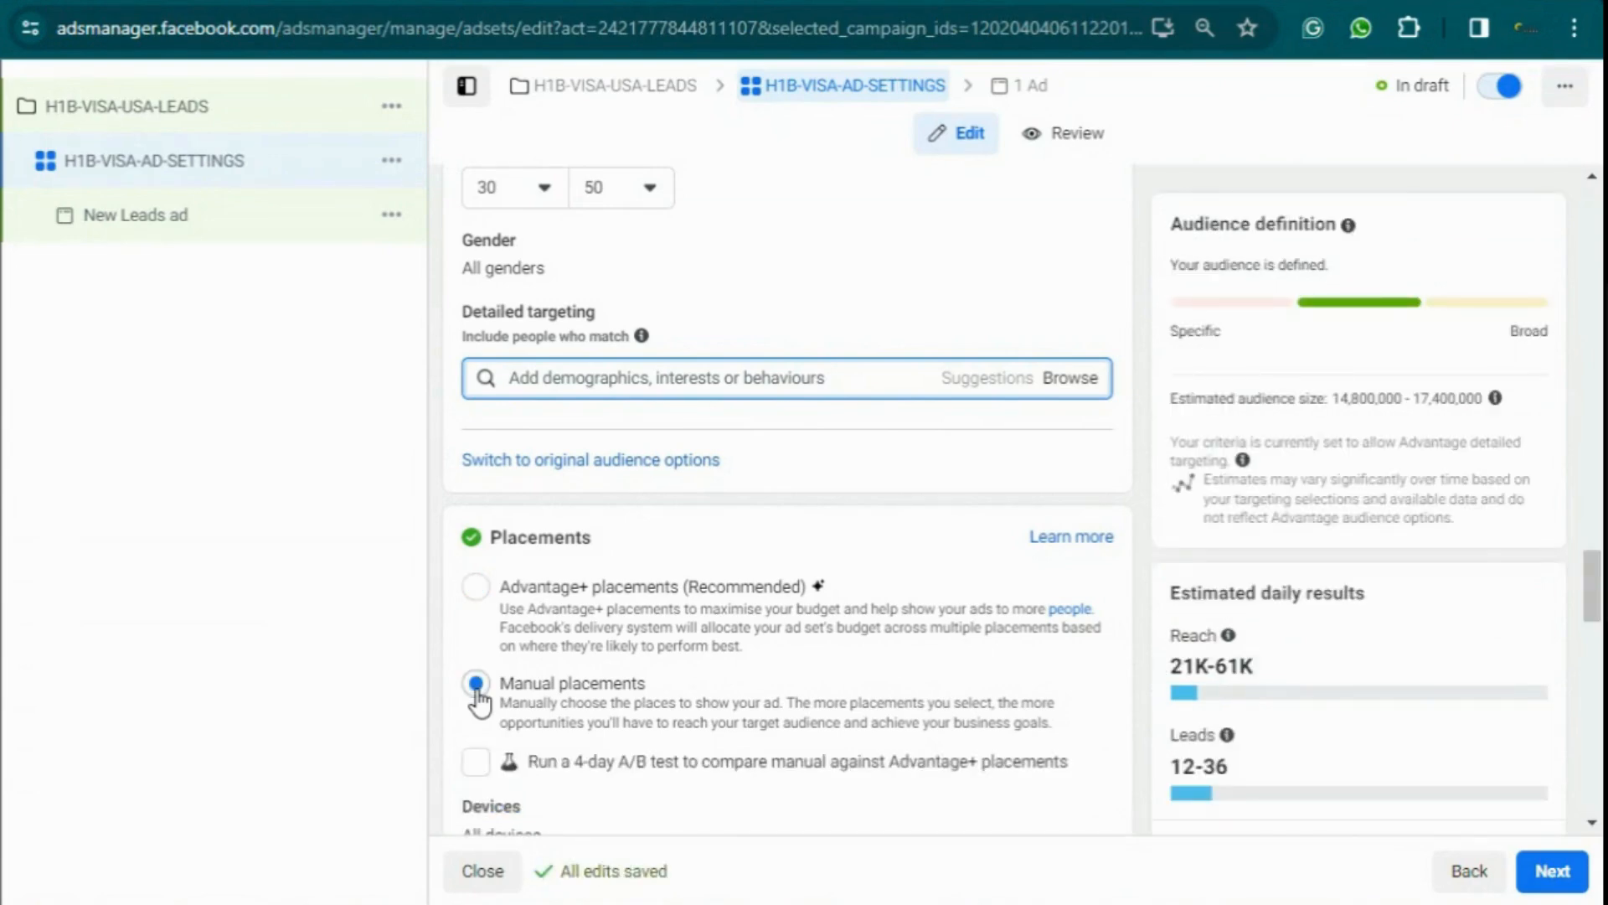
{"action": "left_click_drag", "start_coordinate": [513, 685], "coordinate": [691, 695]}
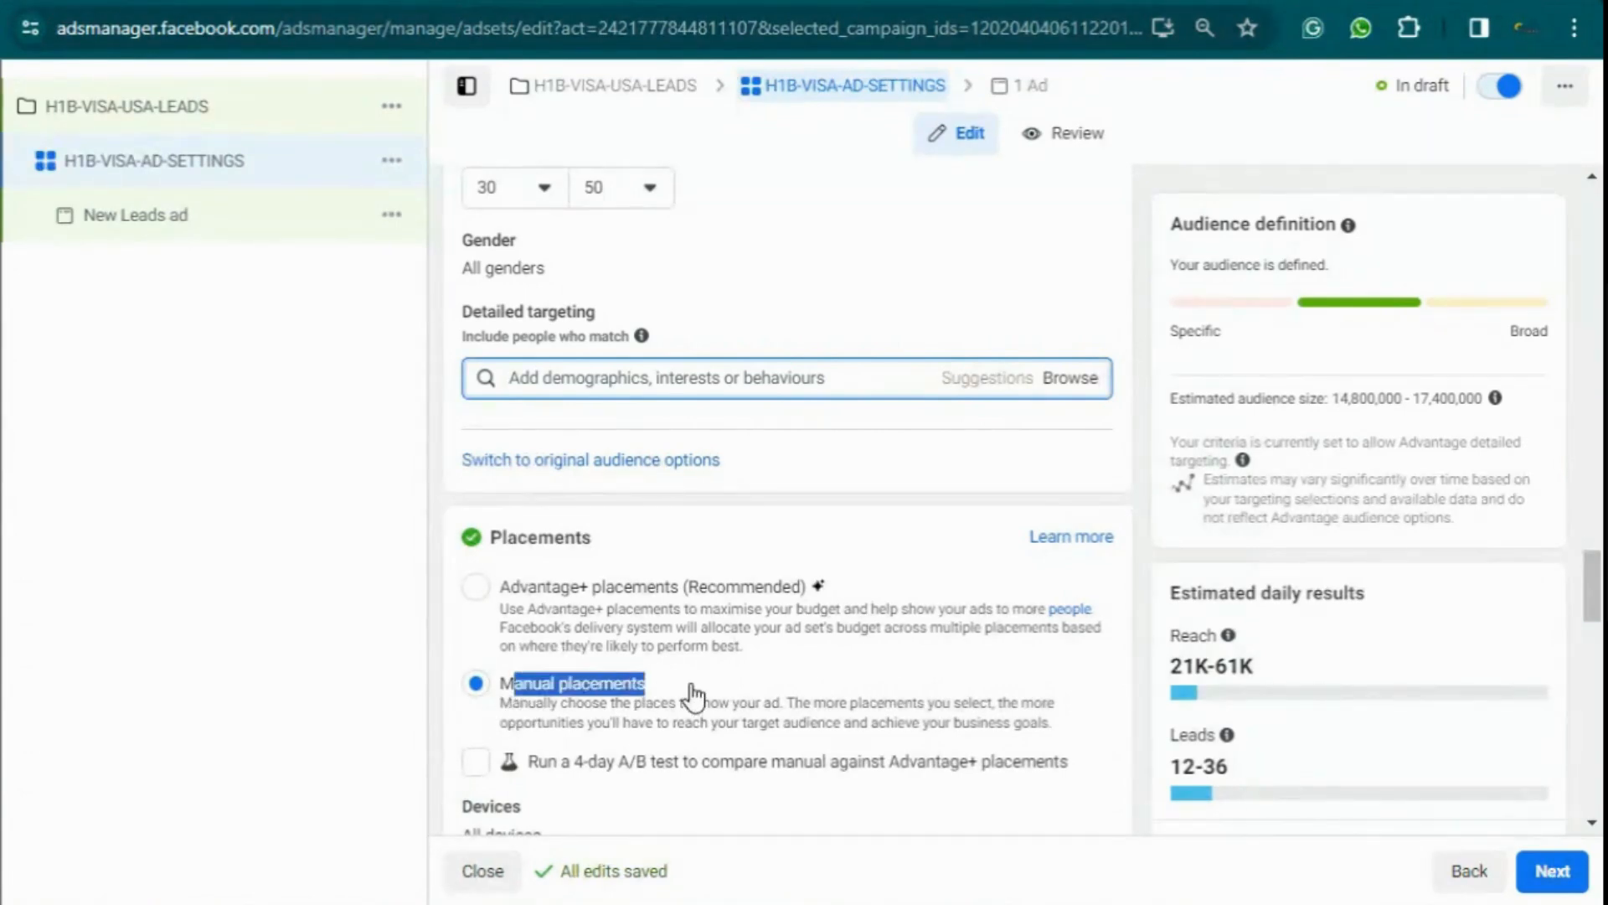
{"action": "scroll", "coordinate": [691, 696], "scroll_direction": "down", "scroll_amount": 5}
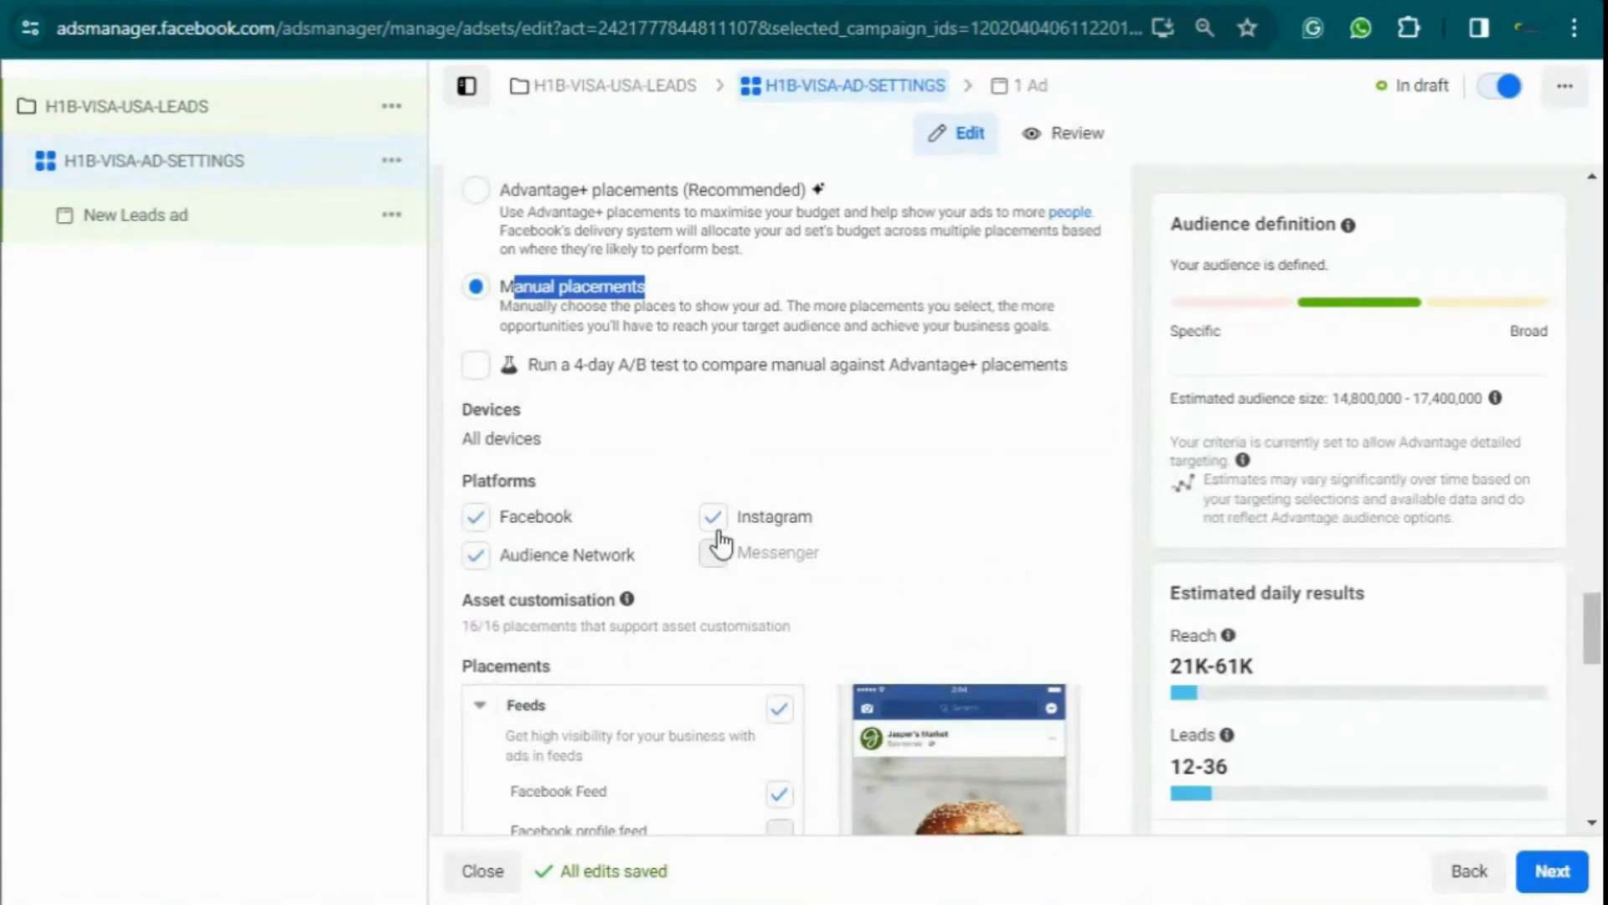
{"action": "left_click", "coordinate": [478, 559]}
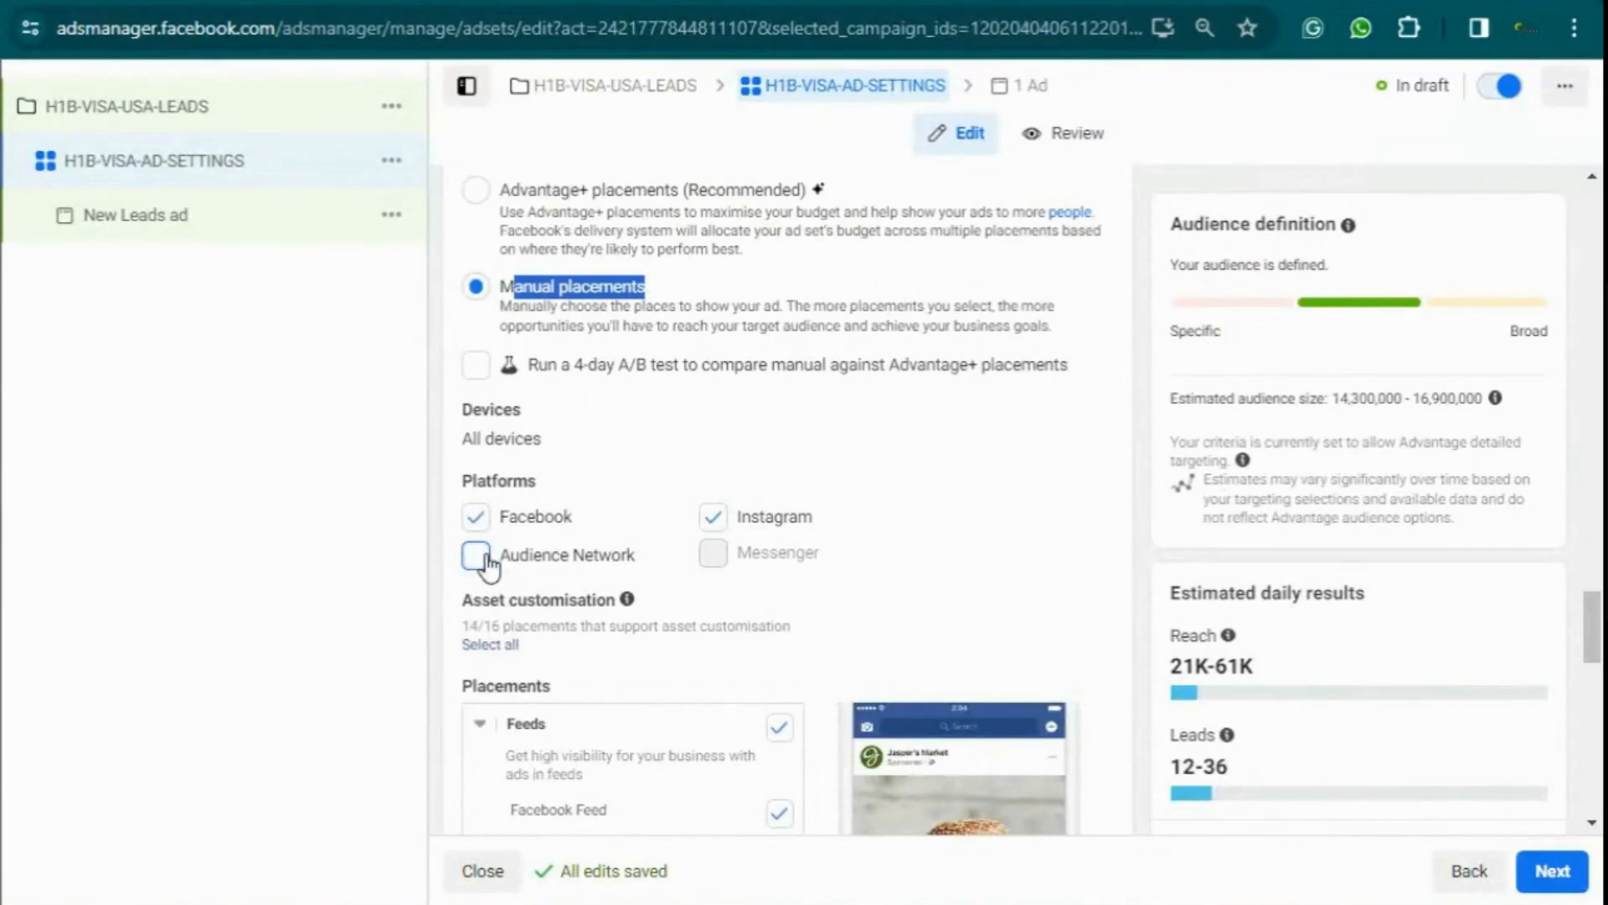
Exclude Facebook Marketplace from the Feeds placements
{"action": "scroll", "coordinate": [482, 560], "scroll_direction": "down", "scroll_amount": 3}
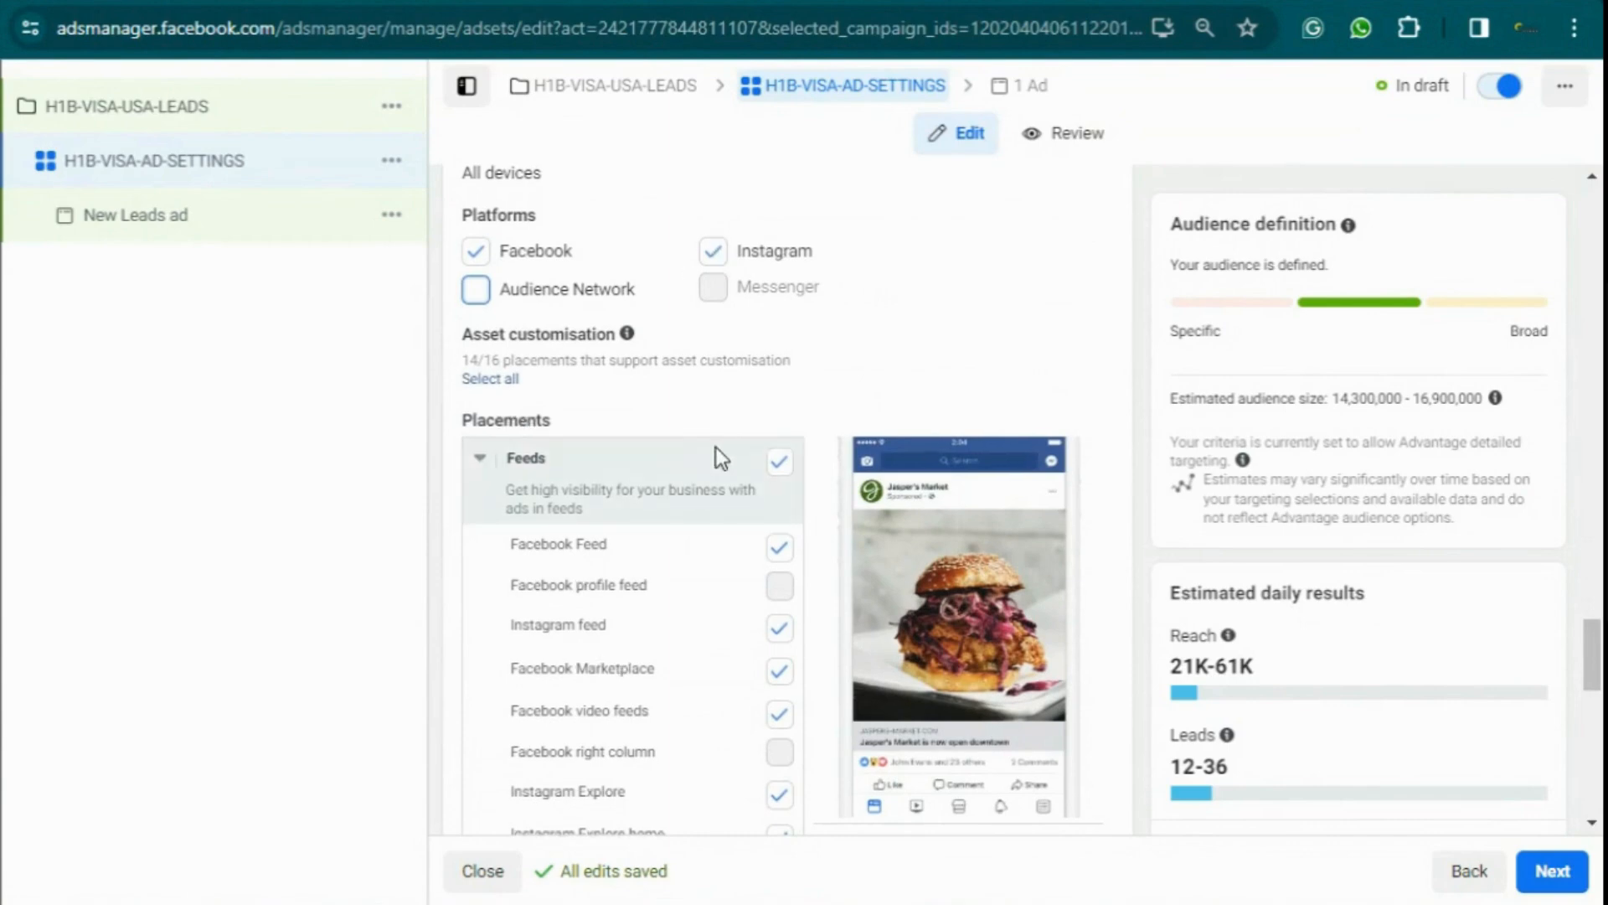
{"action": "scroll", "coordinate": [717, 447], "scroll_direction": "down", "scroll_amount": 2}
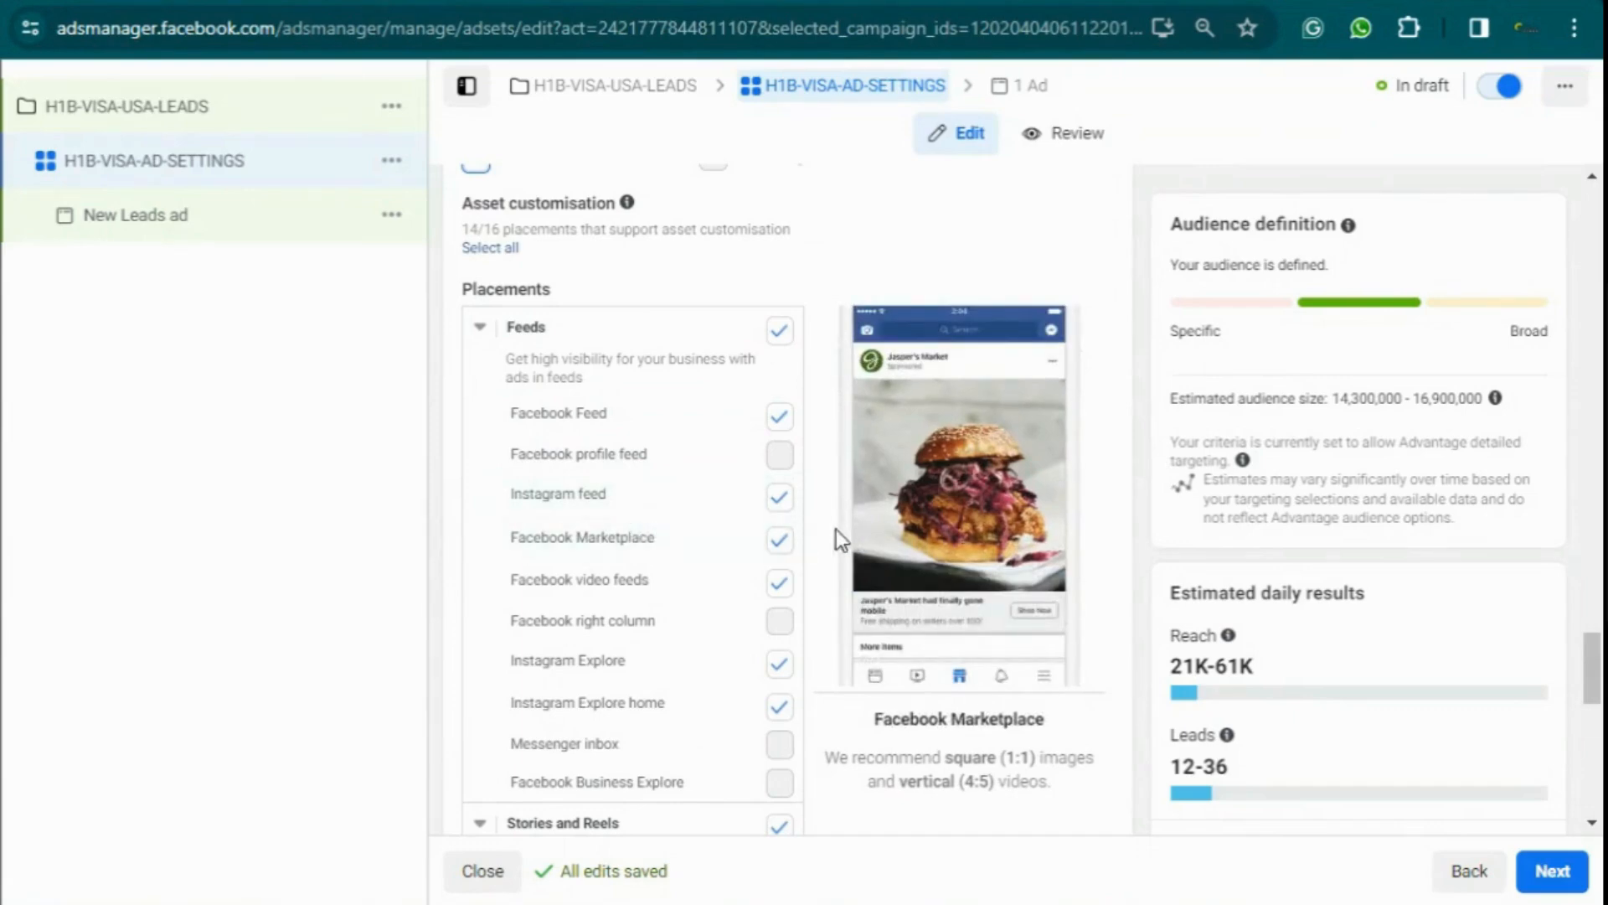
{"action": "left_click", "coordinate": [778, 545]}
Exclude the whole Search results and In-stream ads for videos and reels placement groups
{"action": "scroll", "coordinate": [778, 544], "scroll_direction": "down", "scroll_amount": 2}
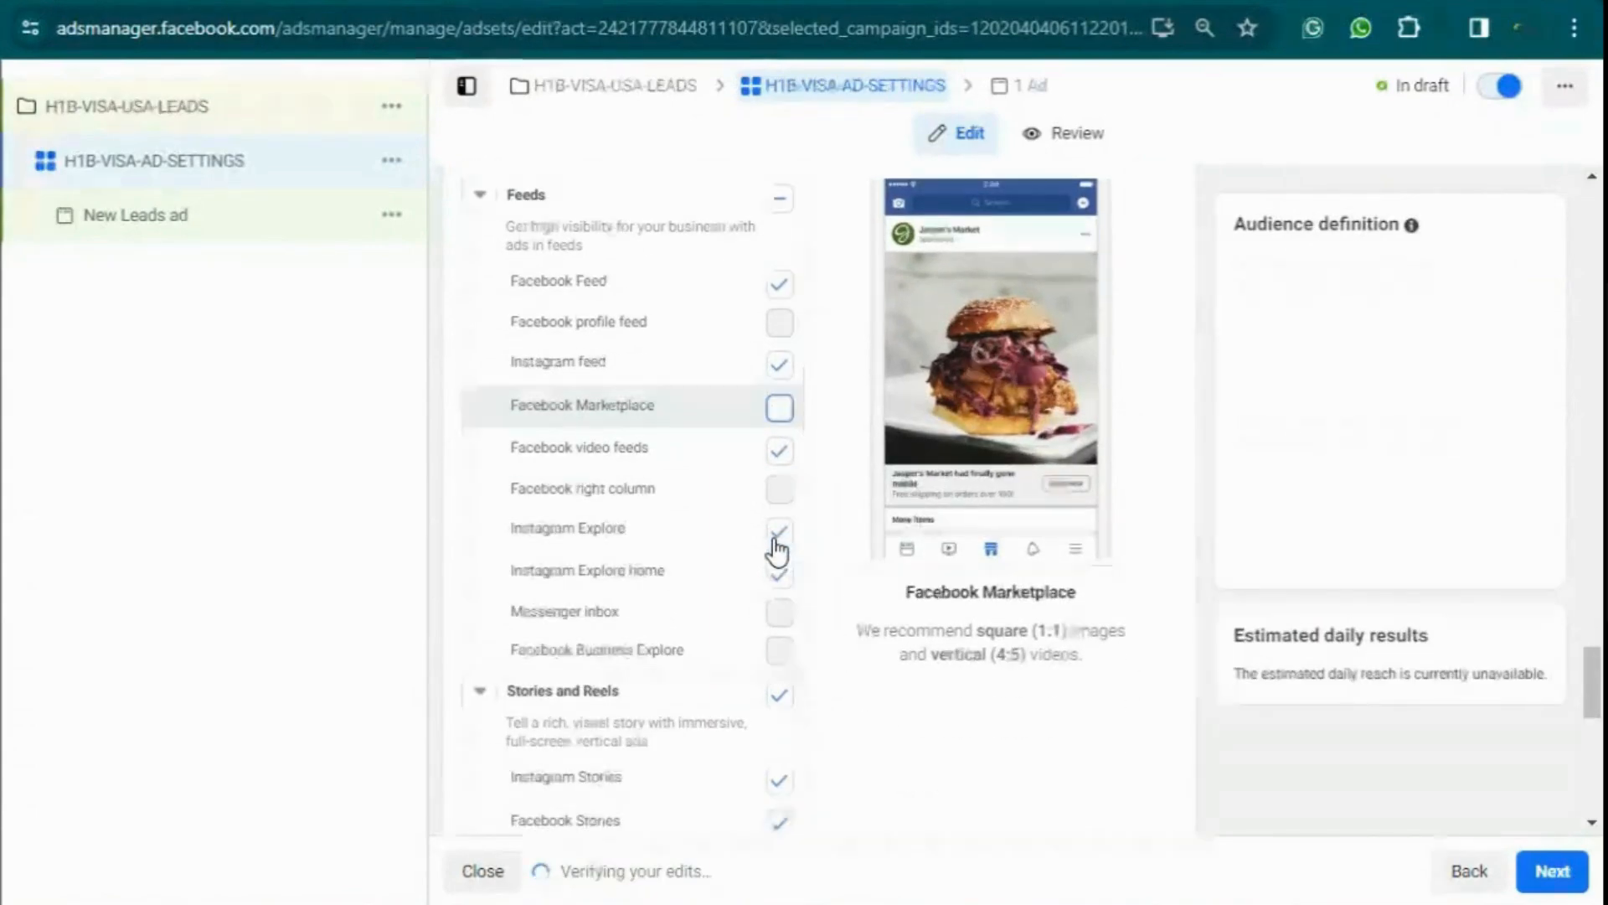
{"action": "scroll", "coordinate": [683, 582], "scroll_direction": "down", "scroll_amount": 6}
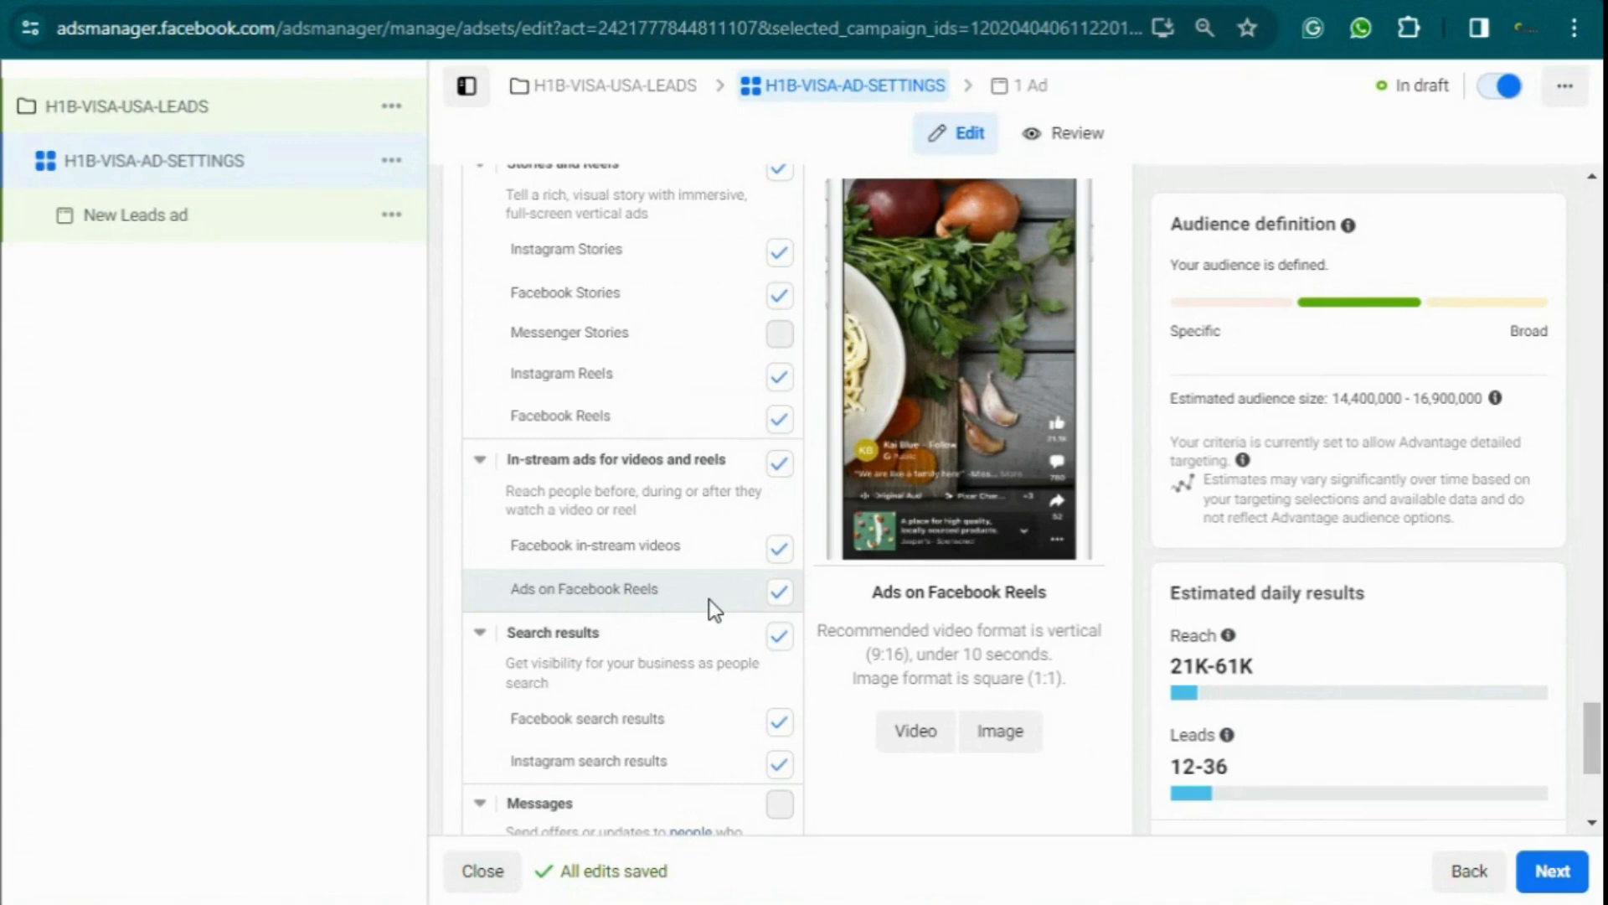
{"action": "scroll", "coordinate": [709, 600], "scroll_direction": "down", "scroll_amount": 2}
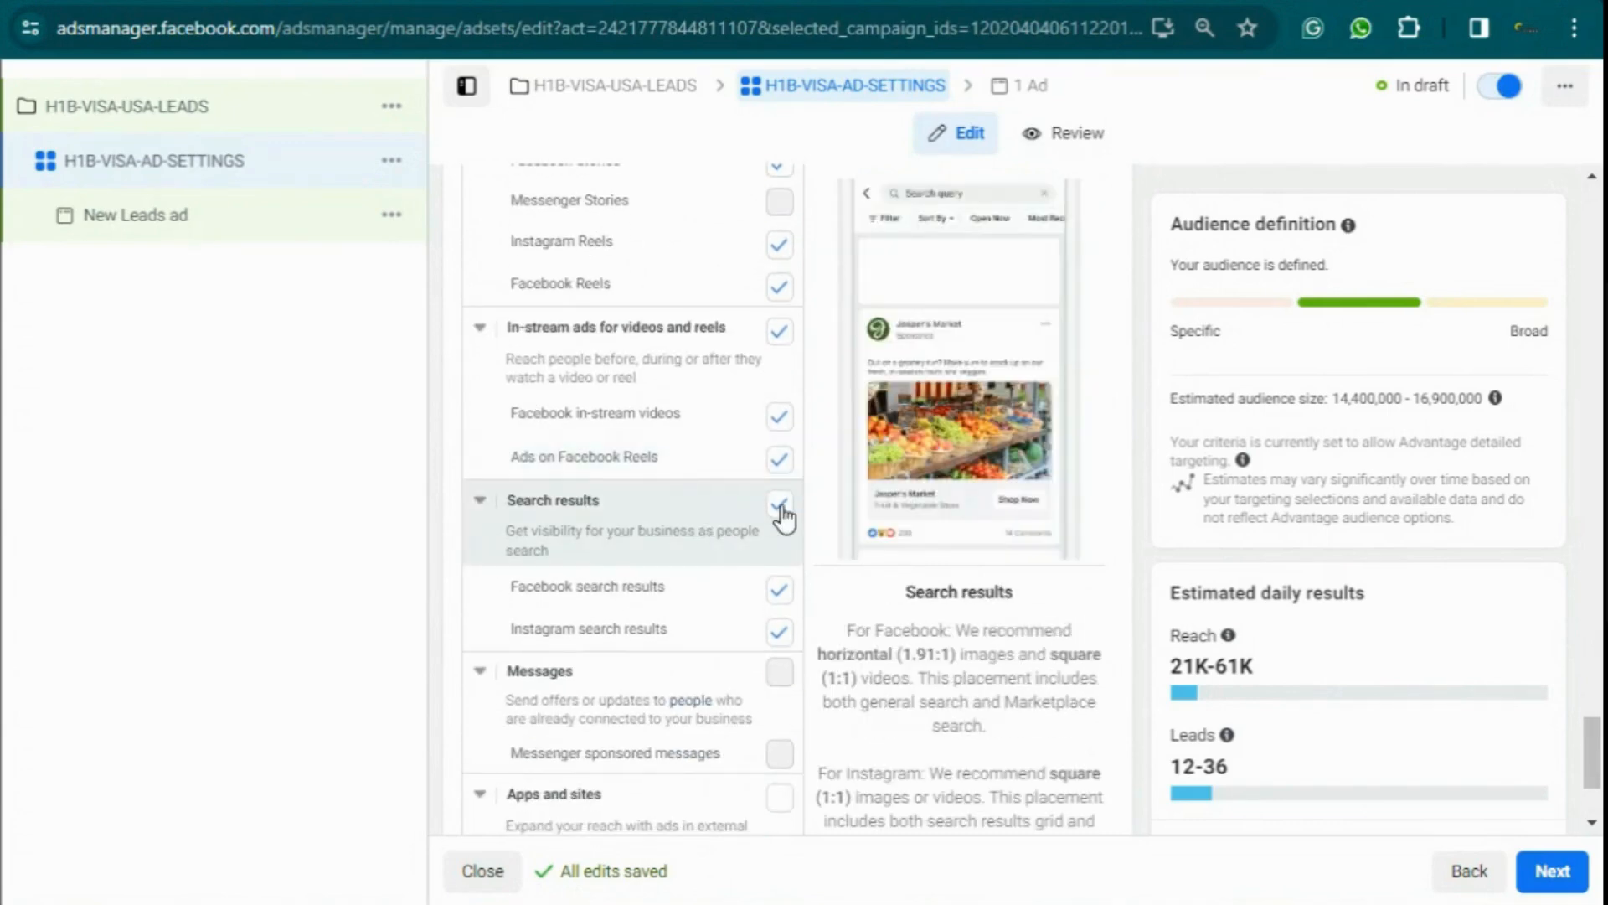
{"action": "left_click", "coordinate": [712, 495]}
{"action": "scroll", "coordinate": [722, 511], "scroll_direction": "up", "scroll_amount": 2}
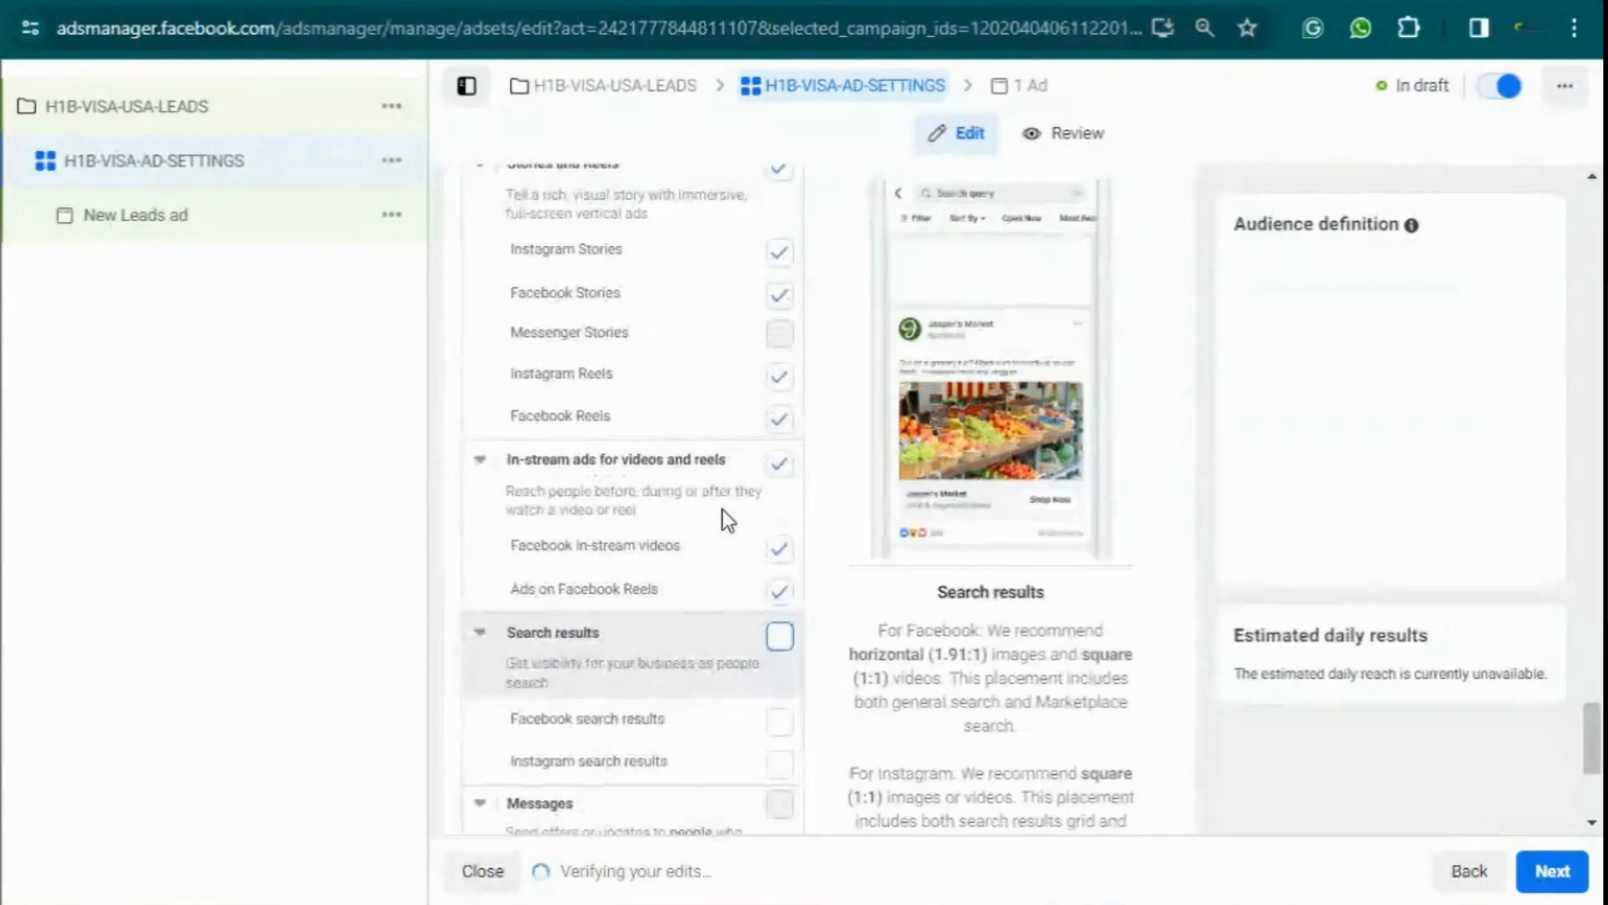
{"action": "left_click", "coordinate": [781, 465]}
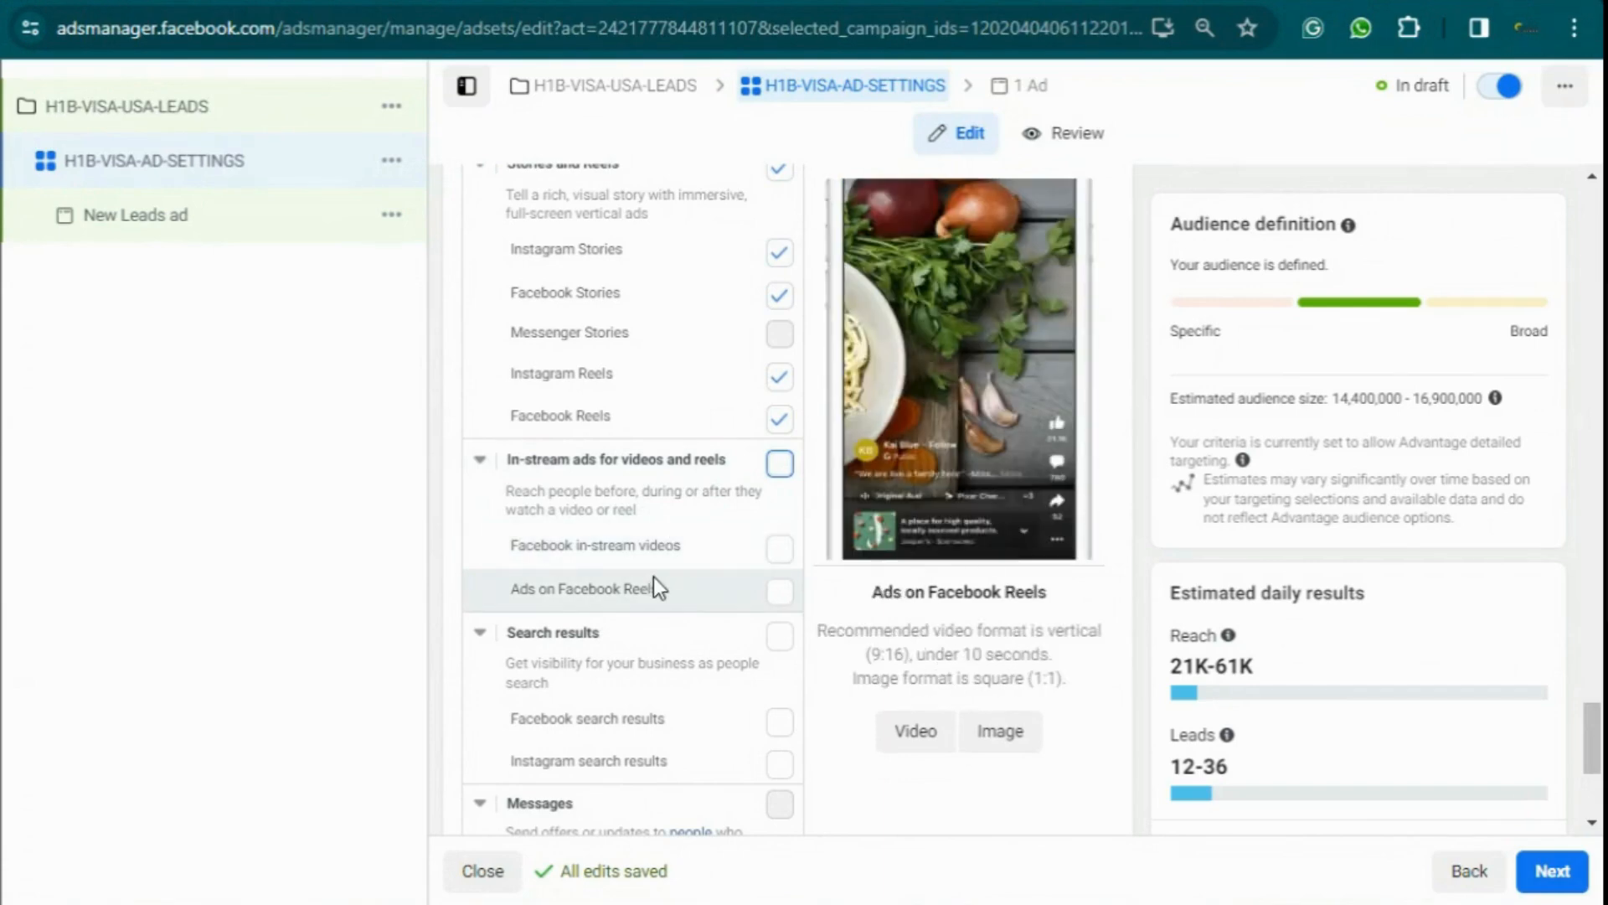
Deselect the Instagram Reels placement under Stories and Reels and select it again
{"action": "scroll", "coordinate": [749, 528], "scroll_direction": "up", "scroll_amount": 2}
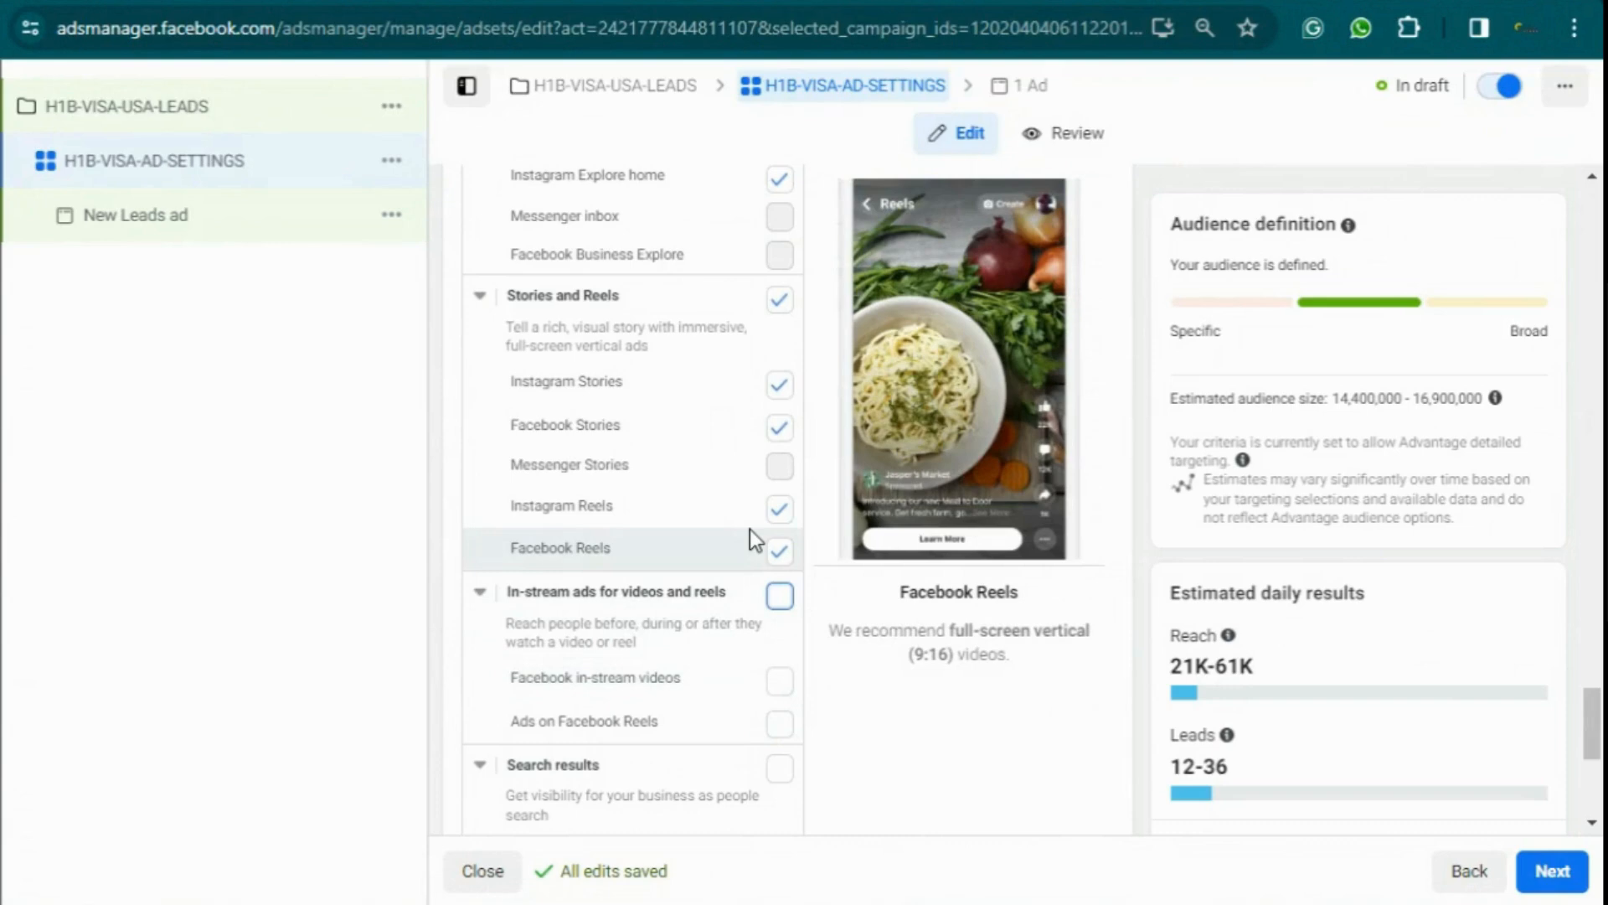
{"action": "scroll", "coordinate": [751, 530], "scroll_direction": "up", "scroll_amount": 2}
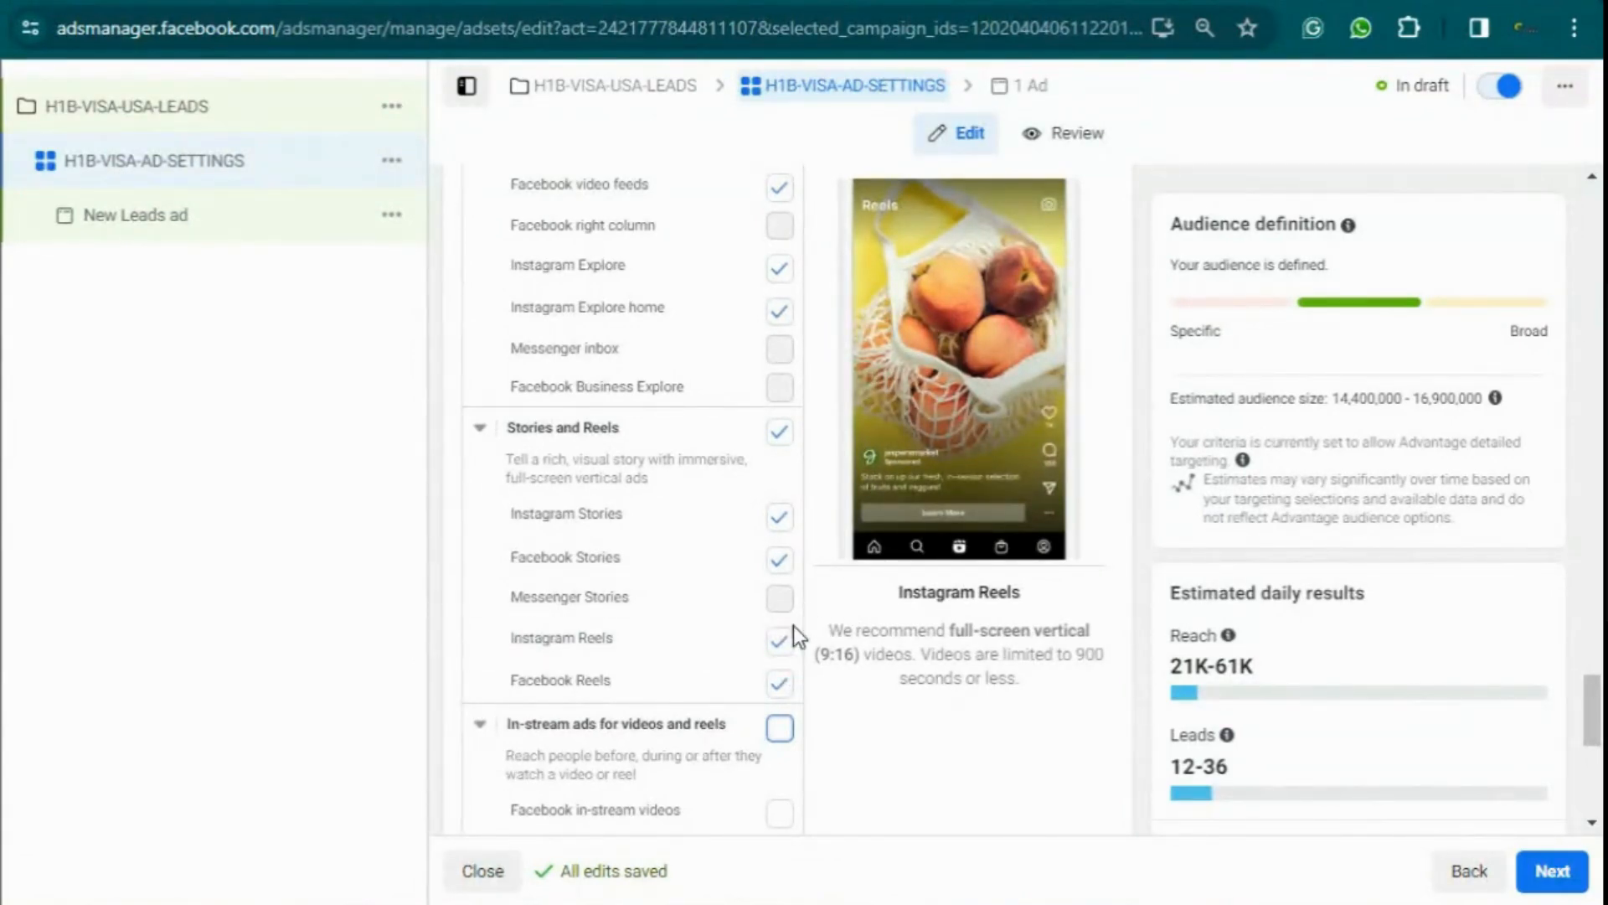
{"action": "left_click", "coordinate": [779, 681]}
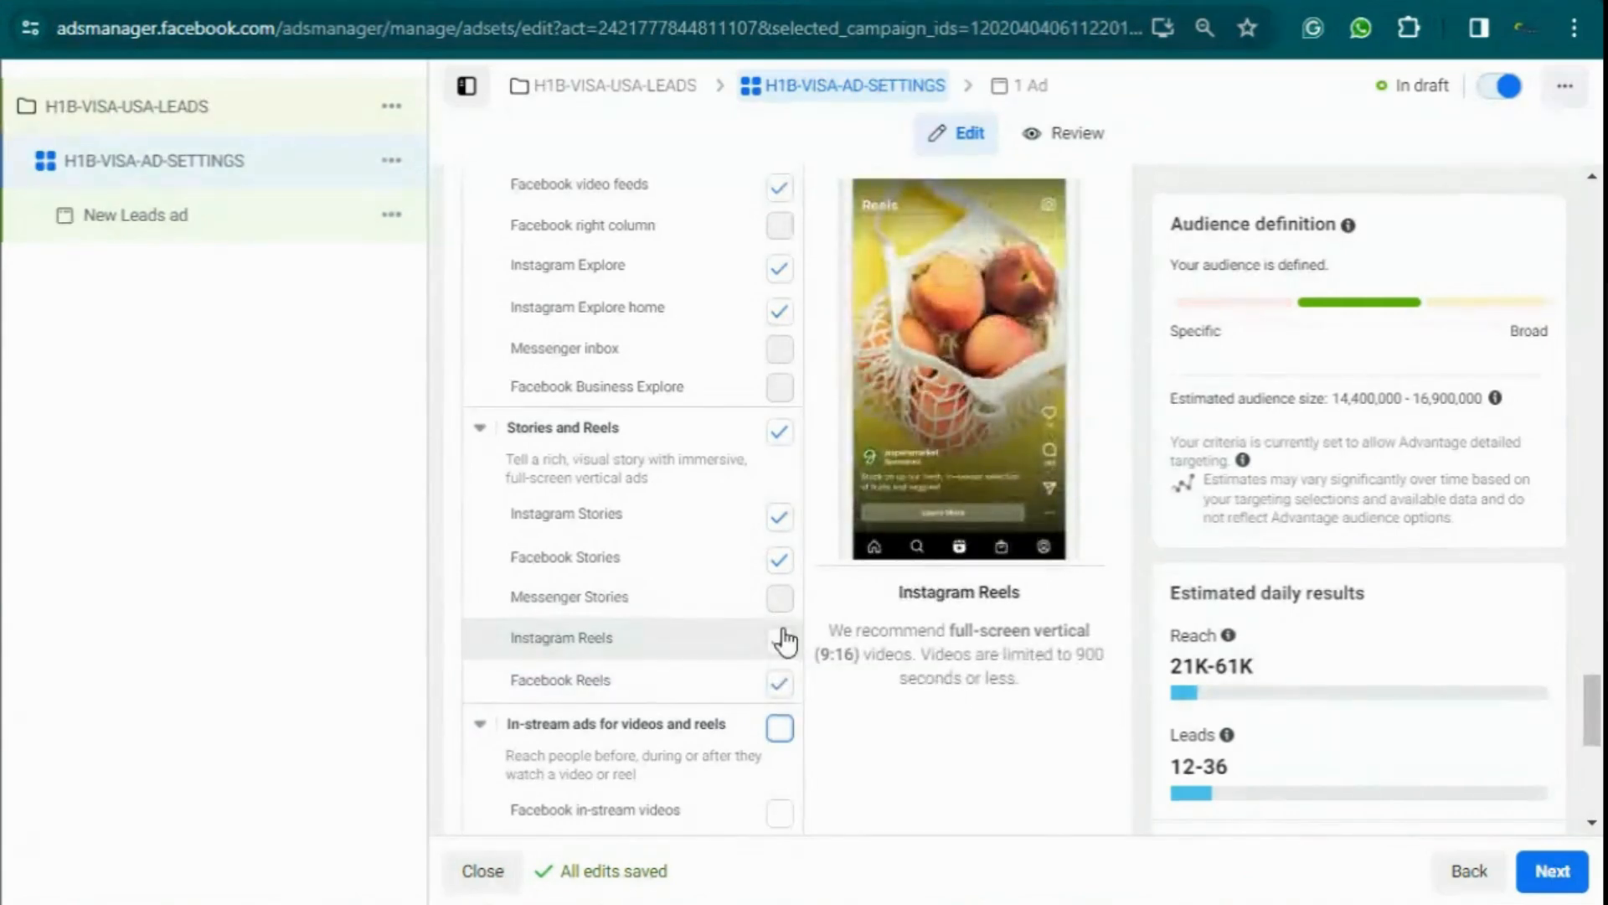
{"action": "left_click", "coordinate": [781, 641]}
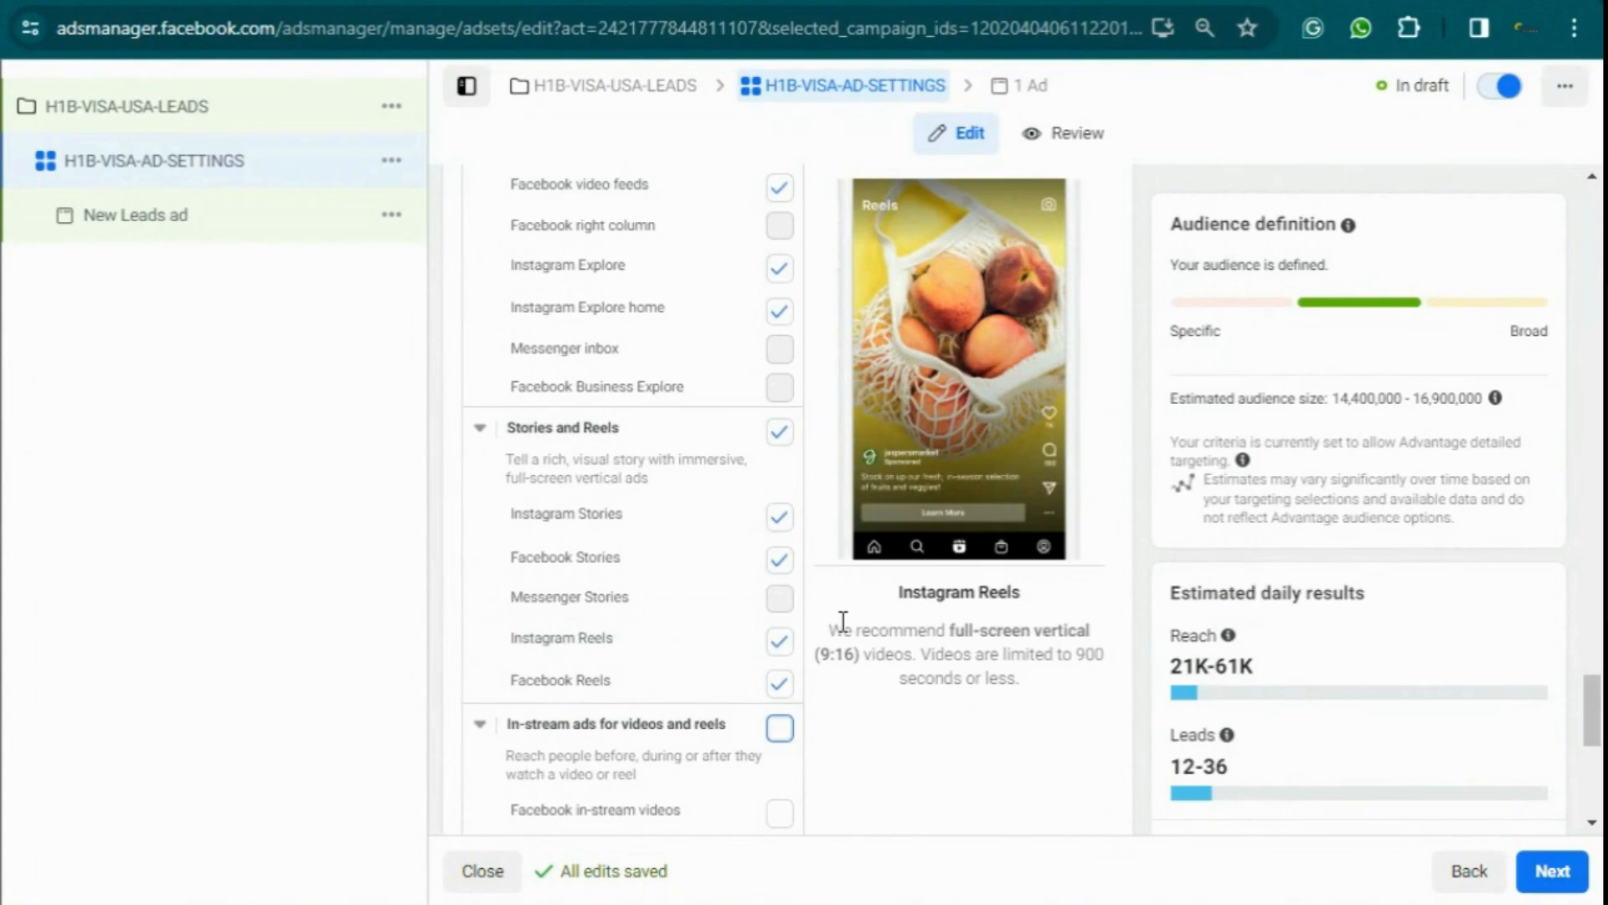
Review the remaining placement groups and examine the ad set's estimated daily reach and leads
{"action": "scroll", "coordinate": [844, 622], "scroll_direction": "down", "scroll_amount": 5}
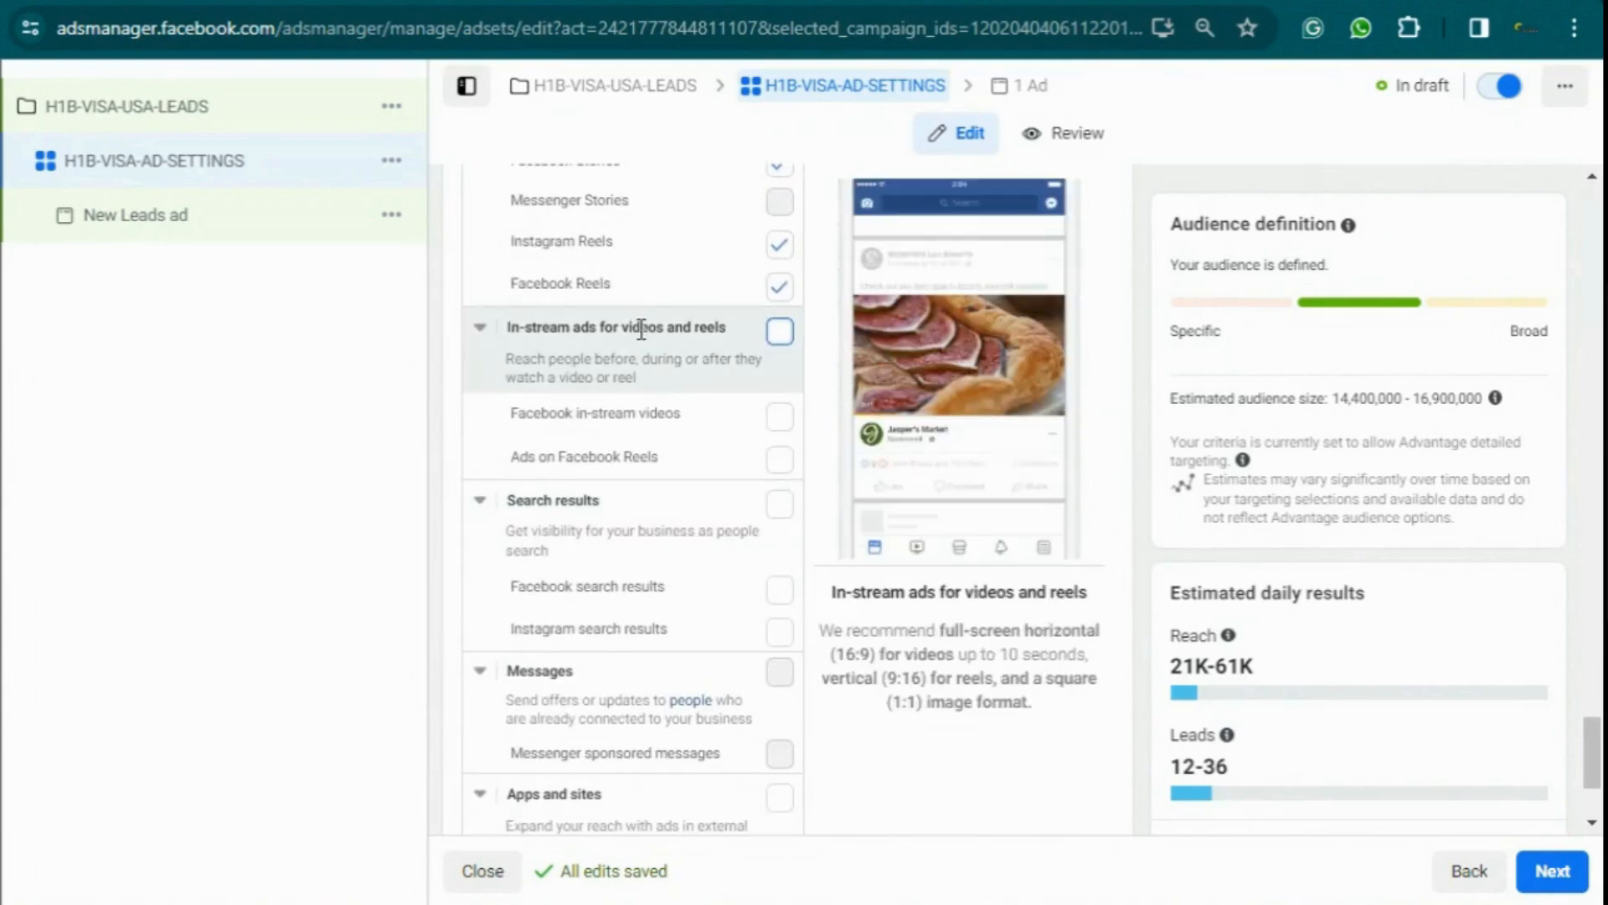
{"action": "scroll", "coordinate": [721, 686], "scroll_direction": "down", "scroll_amount": 2}
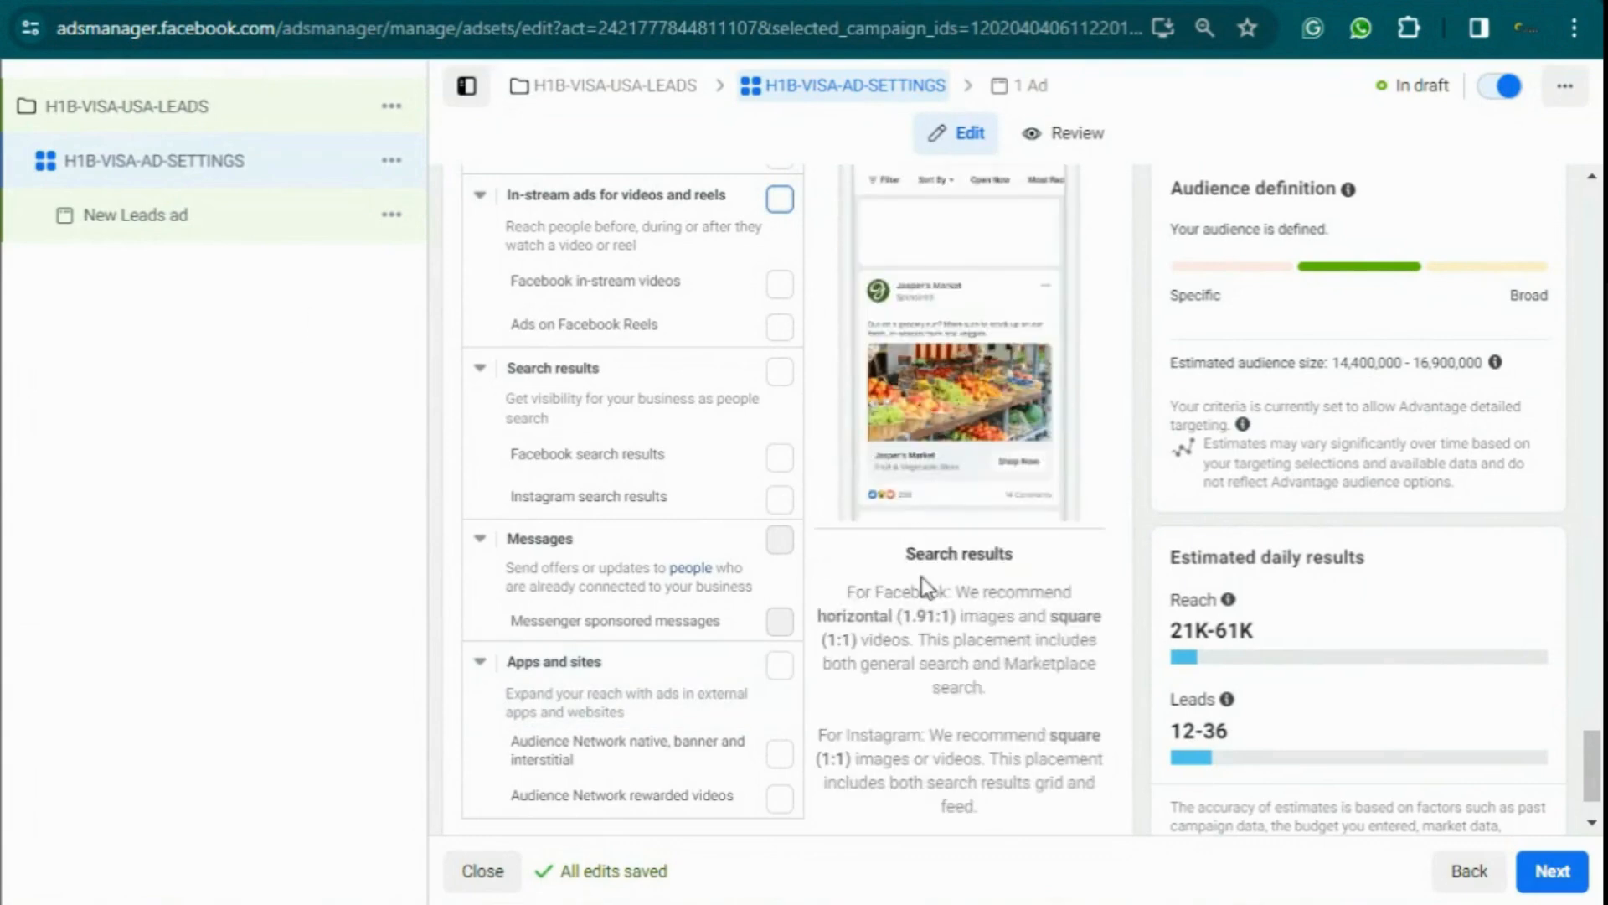
{"action": "scroll", "coordinate": [938, 620], "scroll_direction": "down", "scroll_amount": 2}
{"action": "scroll", "coordinate": [952, 636], "scroll_direction": "up", "scroll_amount": 6}
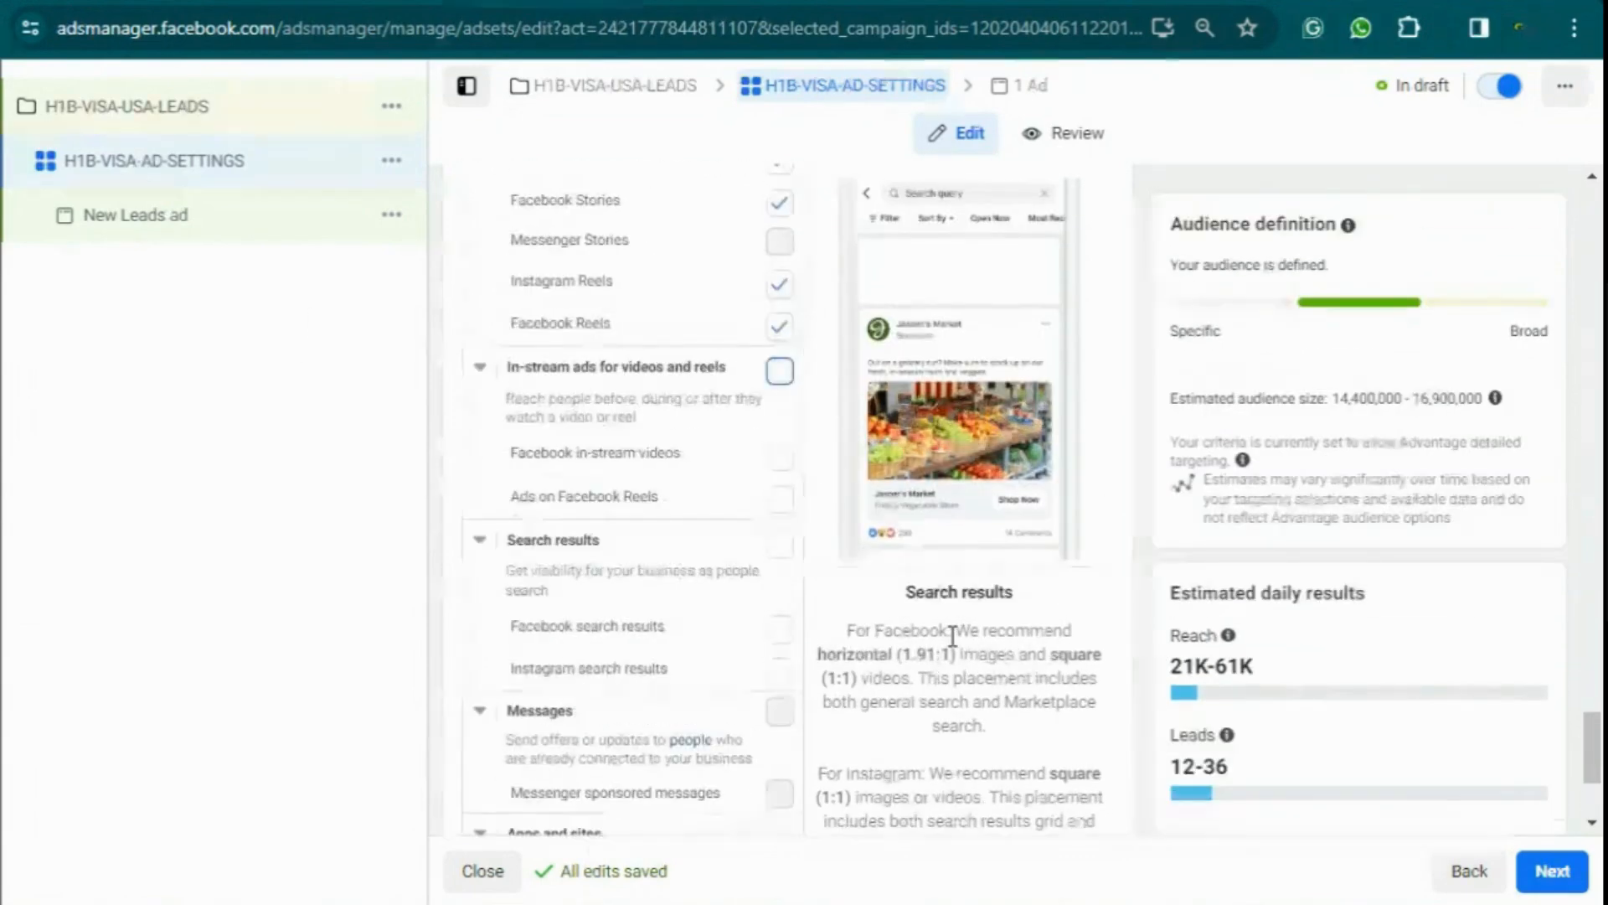
{"action": "scroll", "coordinate": [952, 637], "scroll_direction": "up", "scroll_amount": 12}
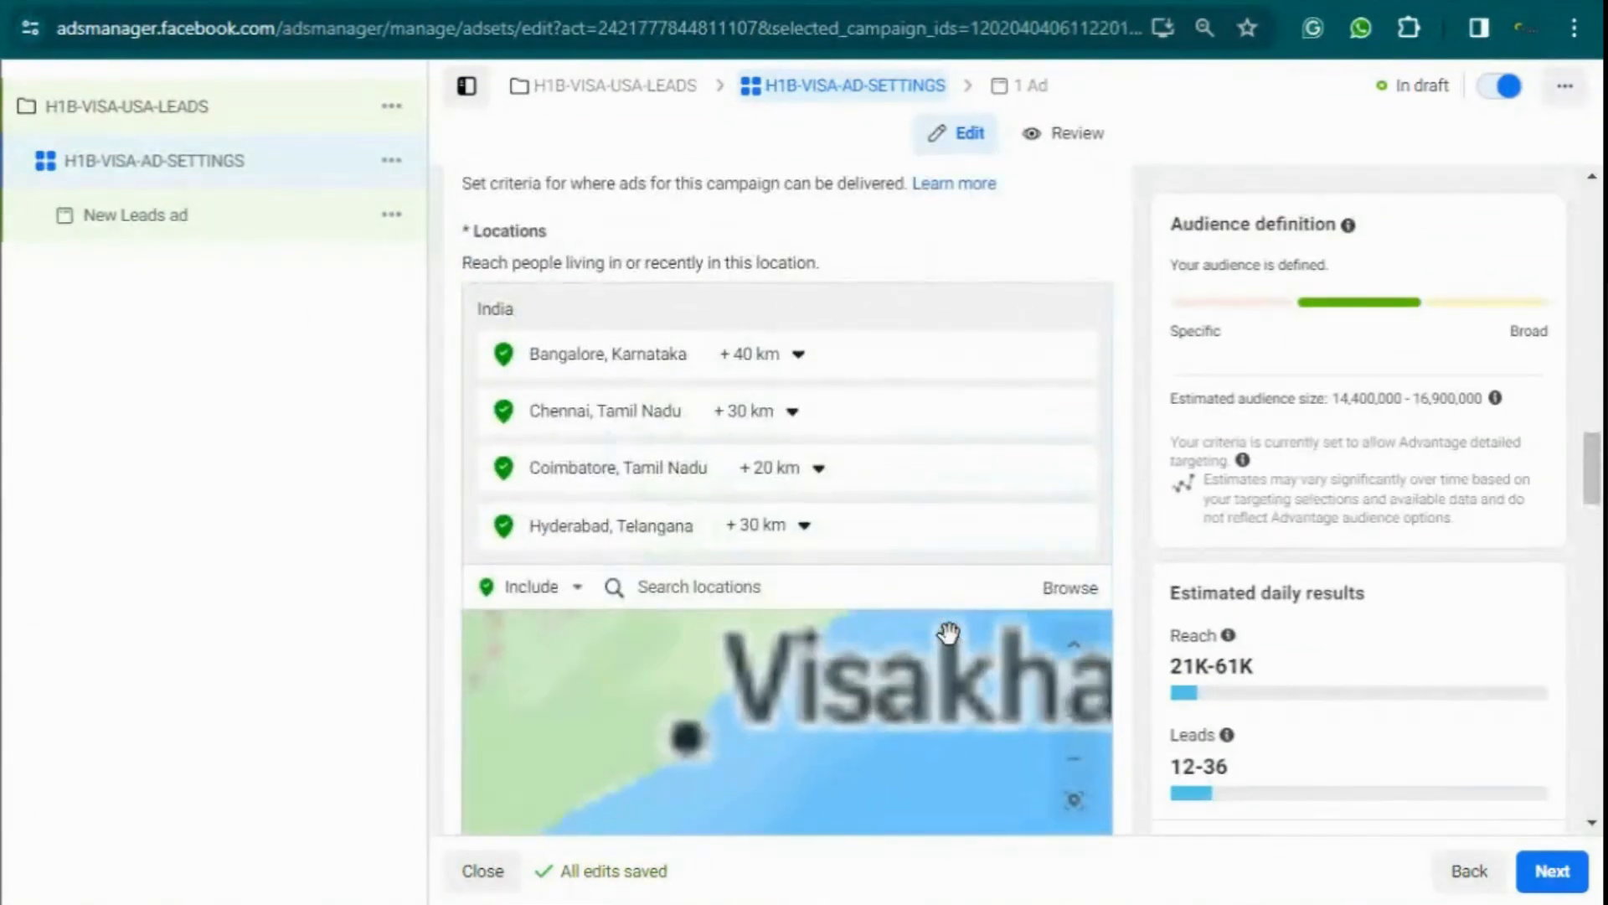
{"action": "scroll", "coordinate": [970, 478], "scroll_direction": "up", "scroll_amount": 10}
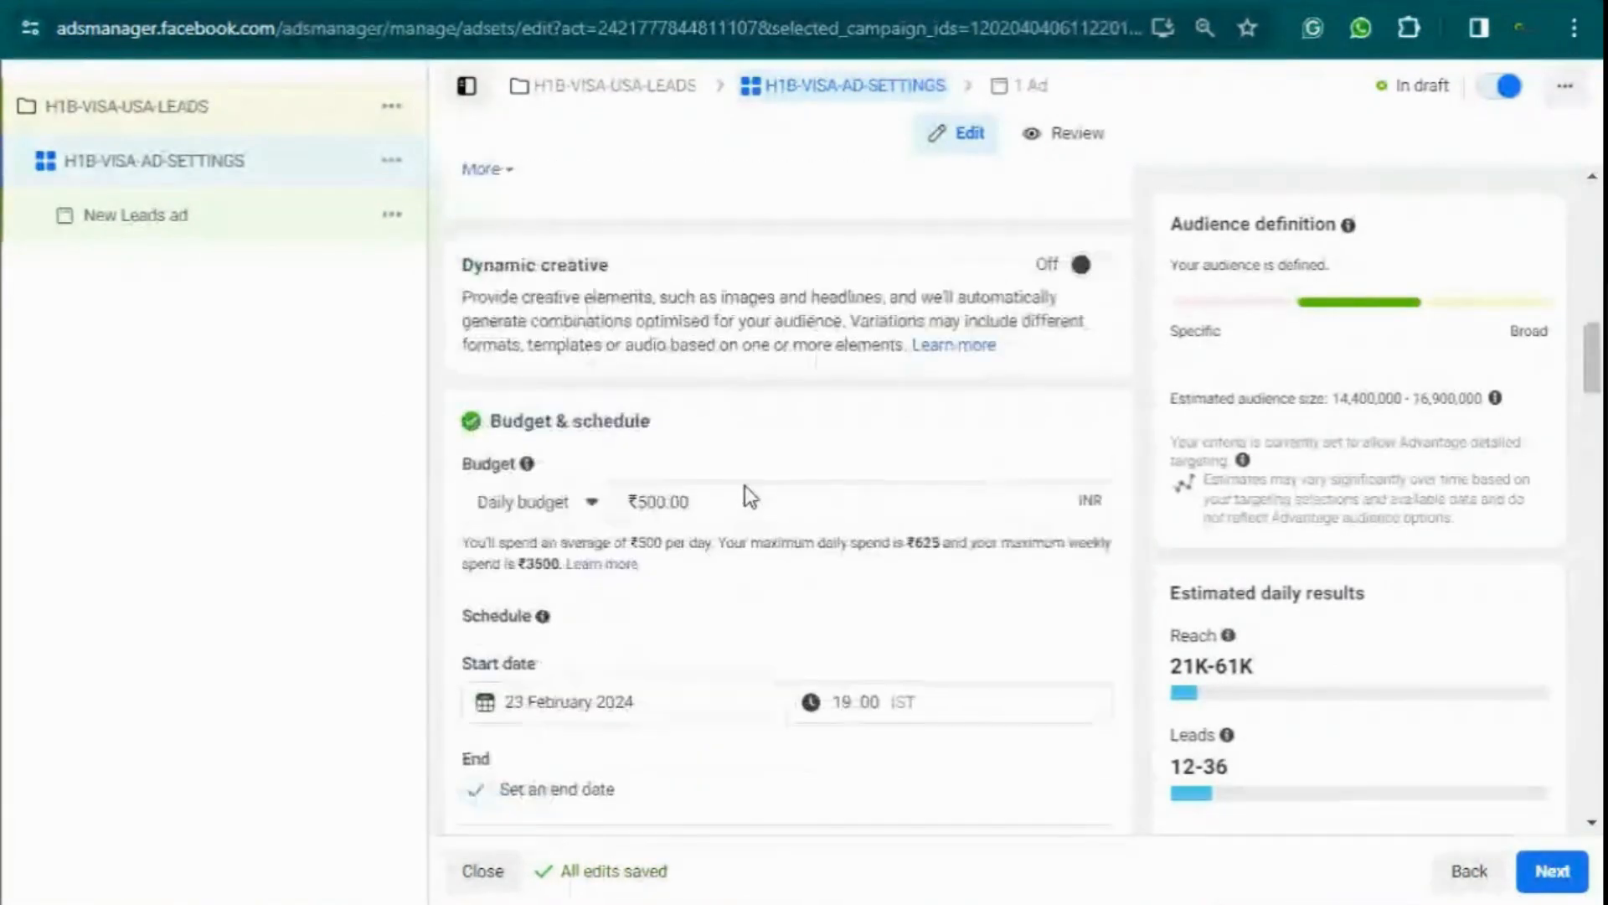
{"action": "mouse_move", "coordinate": [1221, 634]}
{"action": "left_click_drag", "start_coordinate": [1171, 665], "coordinate": [1284, 676]}
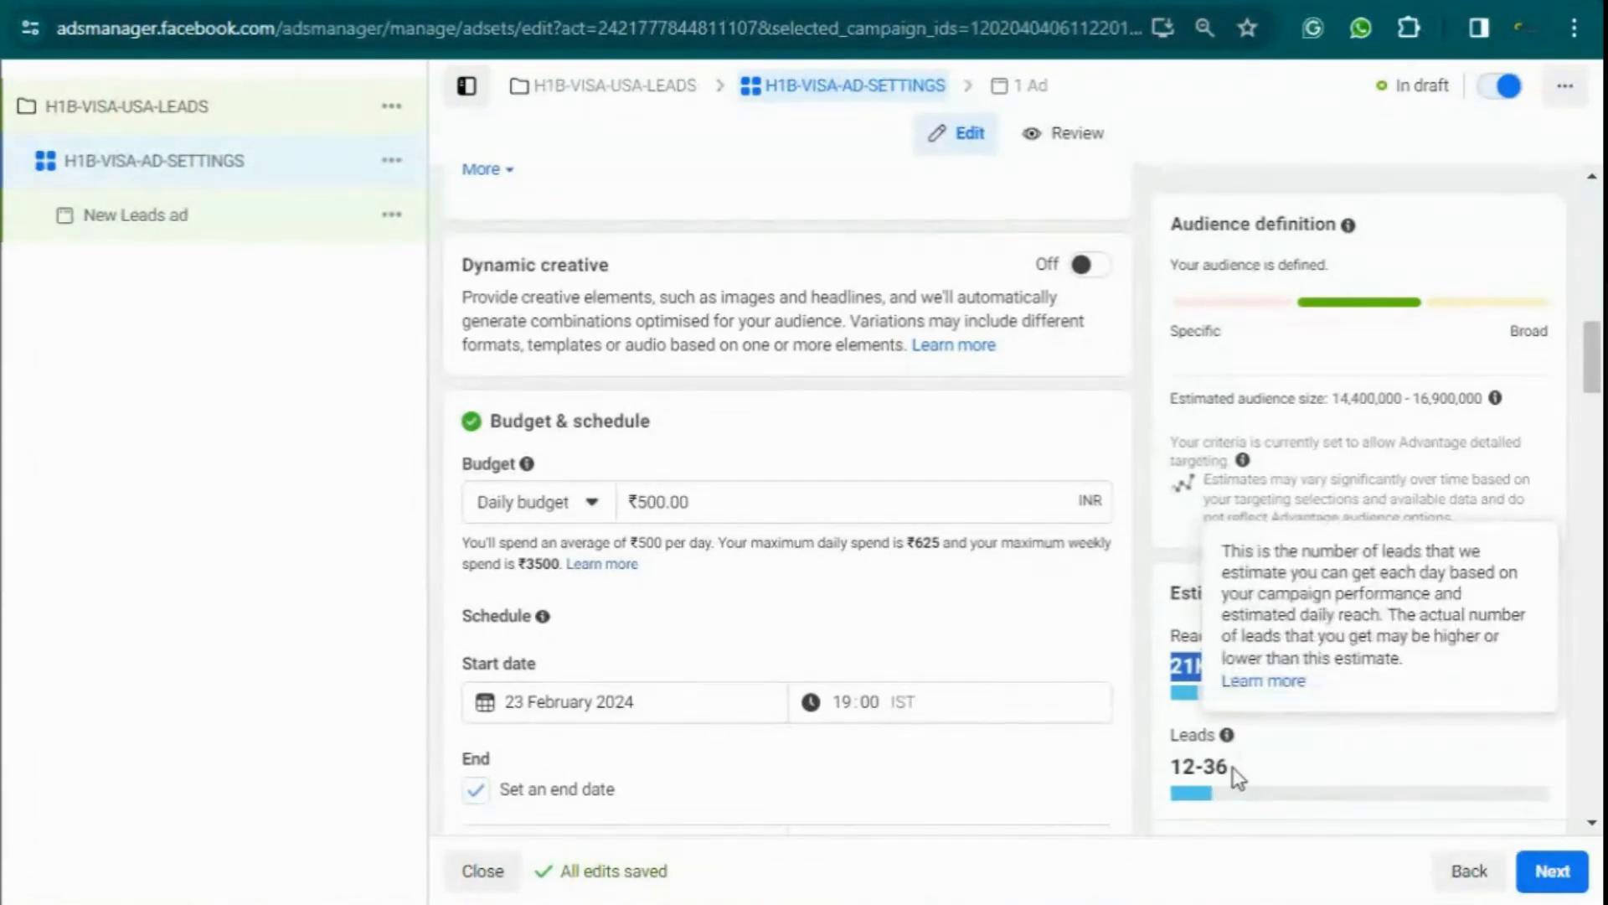
{"action": "left_click_drag", "start_coordinate": [1237, 769], "coordinate": [1169, 771]}
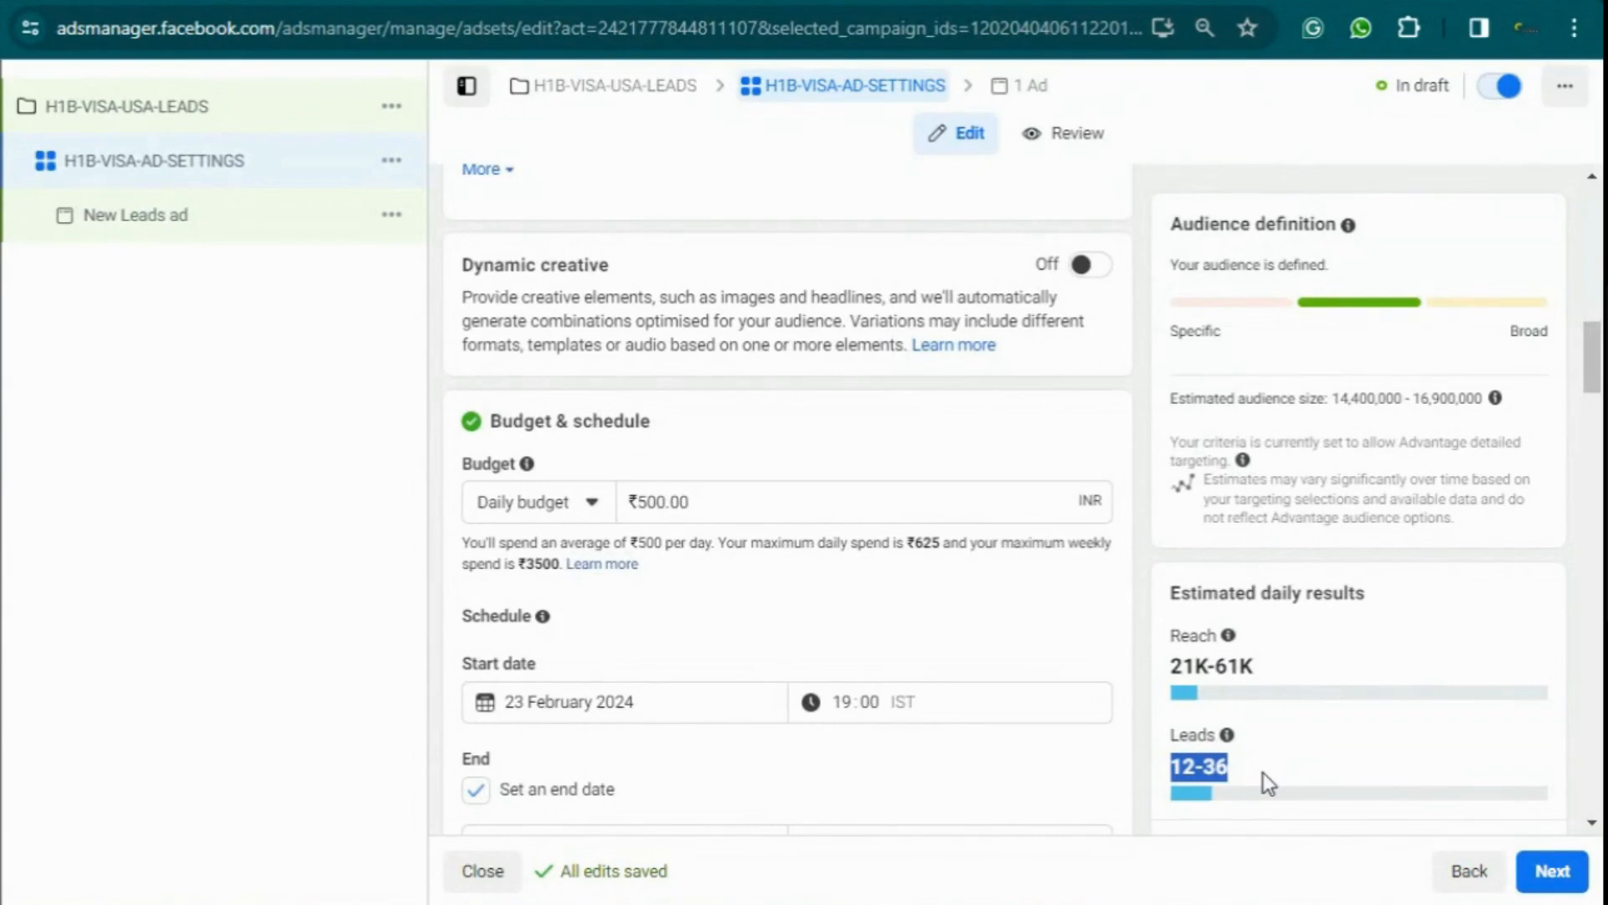
Raise the ad set's daily budget to ₹1,000 and examine the estimated daily reach and leads
{"action": "left_click", "coordinate": [647, 500]}
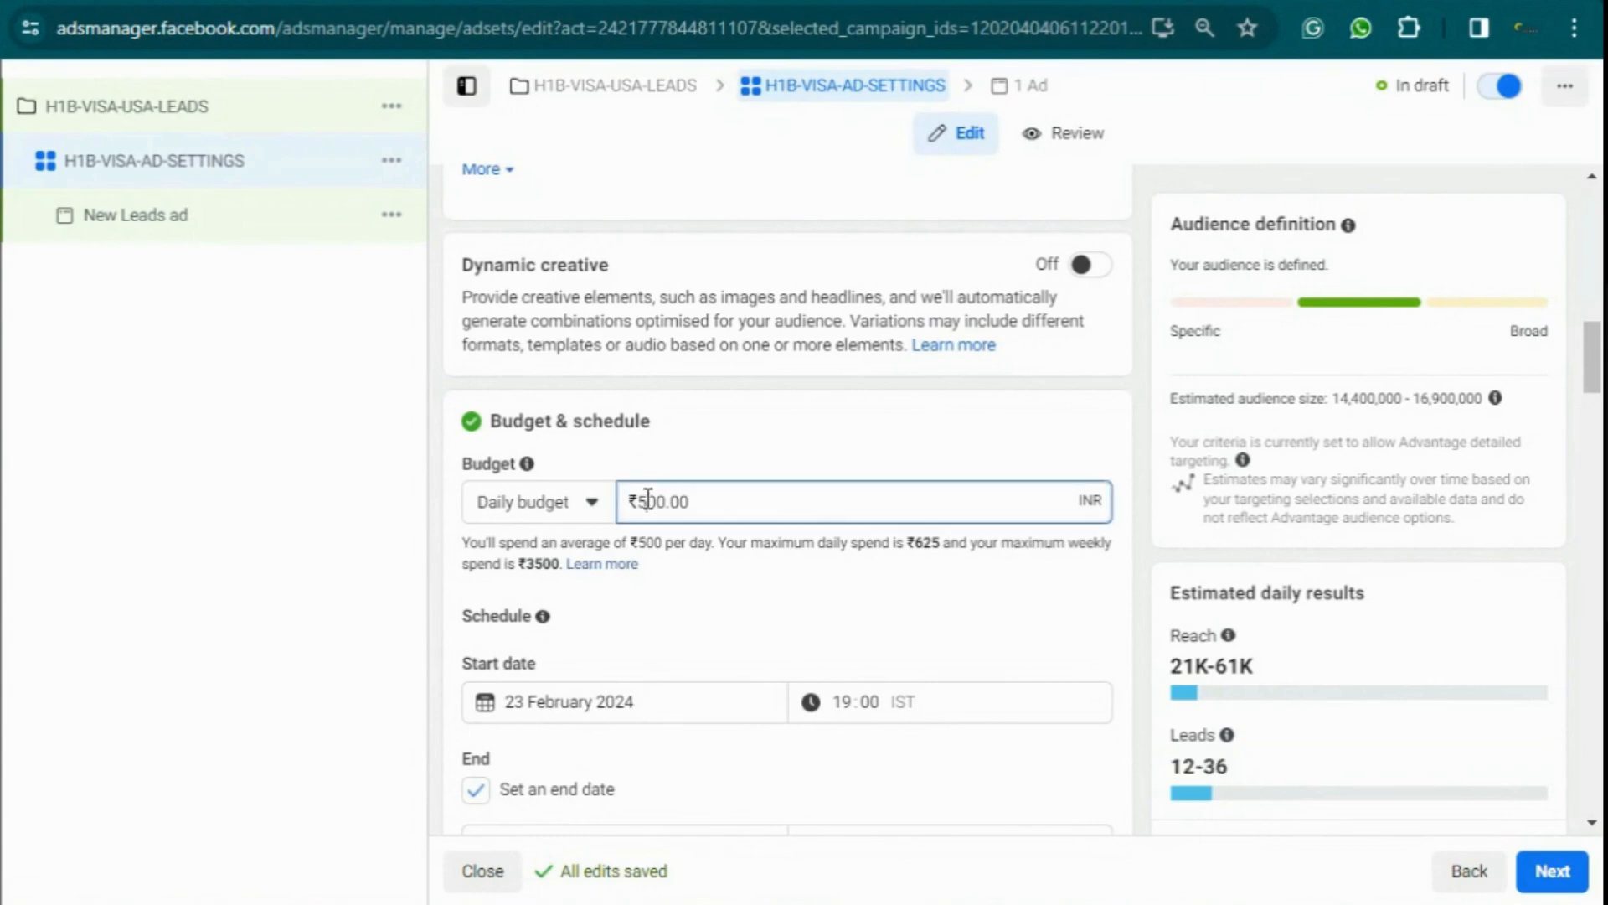
{"action": "key", "text": "BackSpace"}
{"action": "type", "text": "1"}
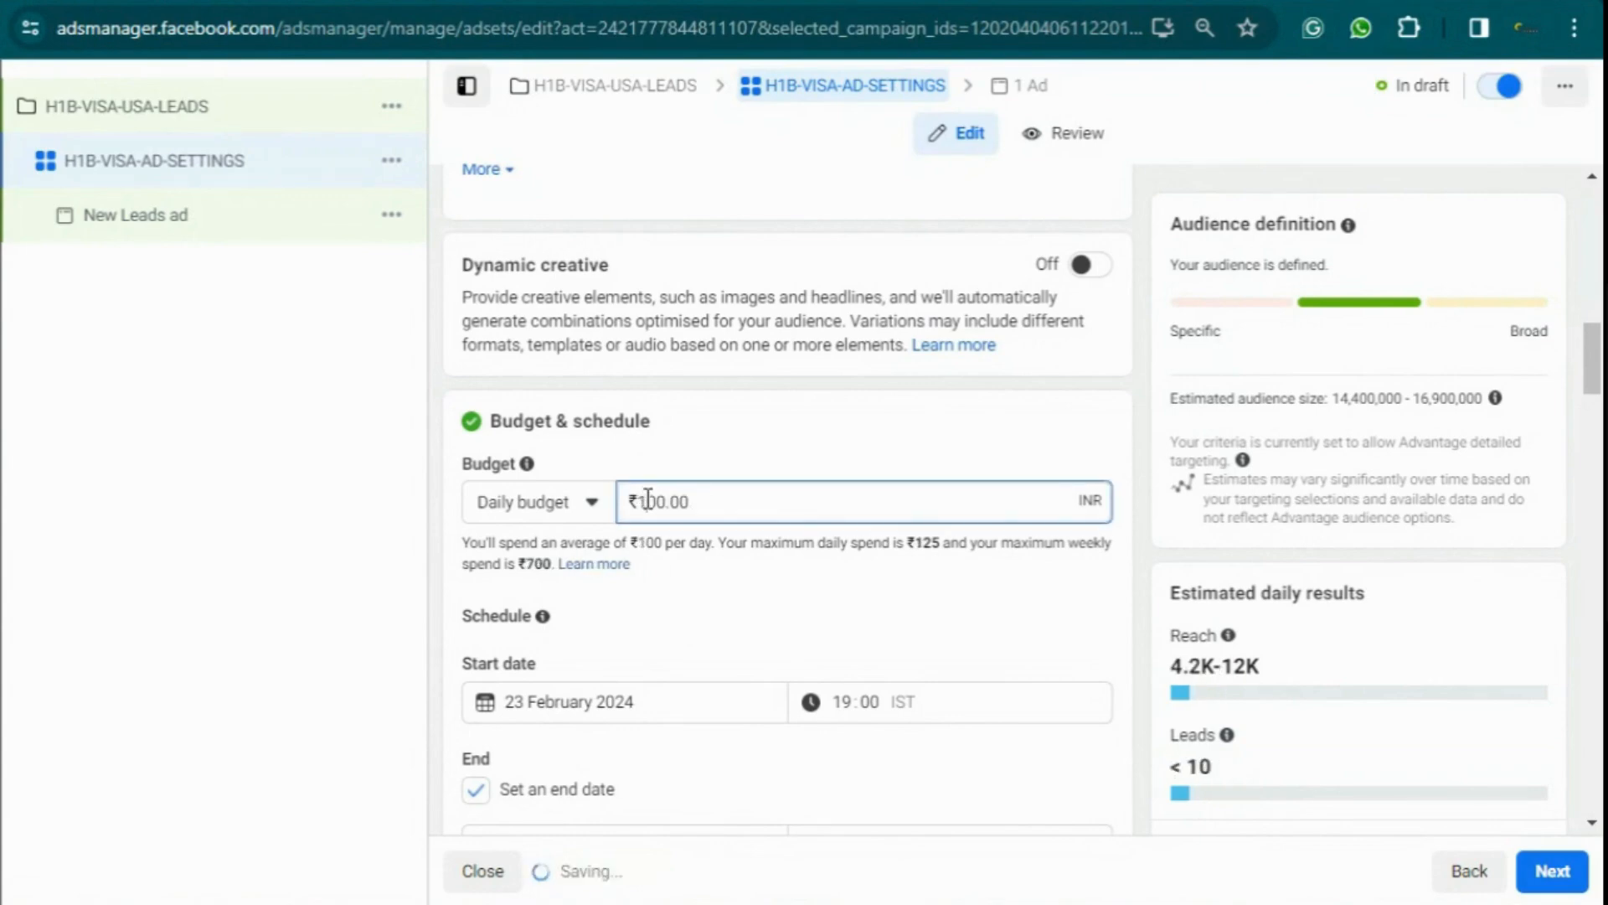
{"action": "type", "text": "0"}
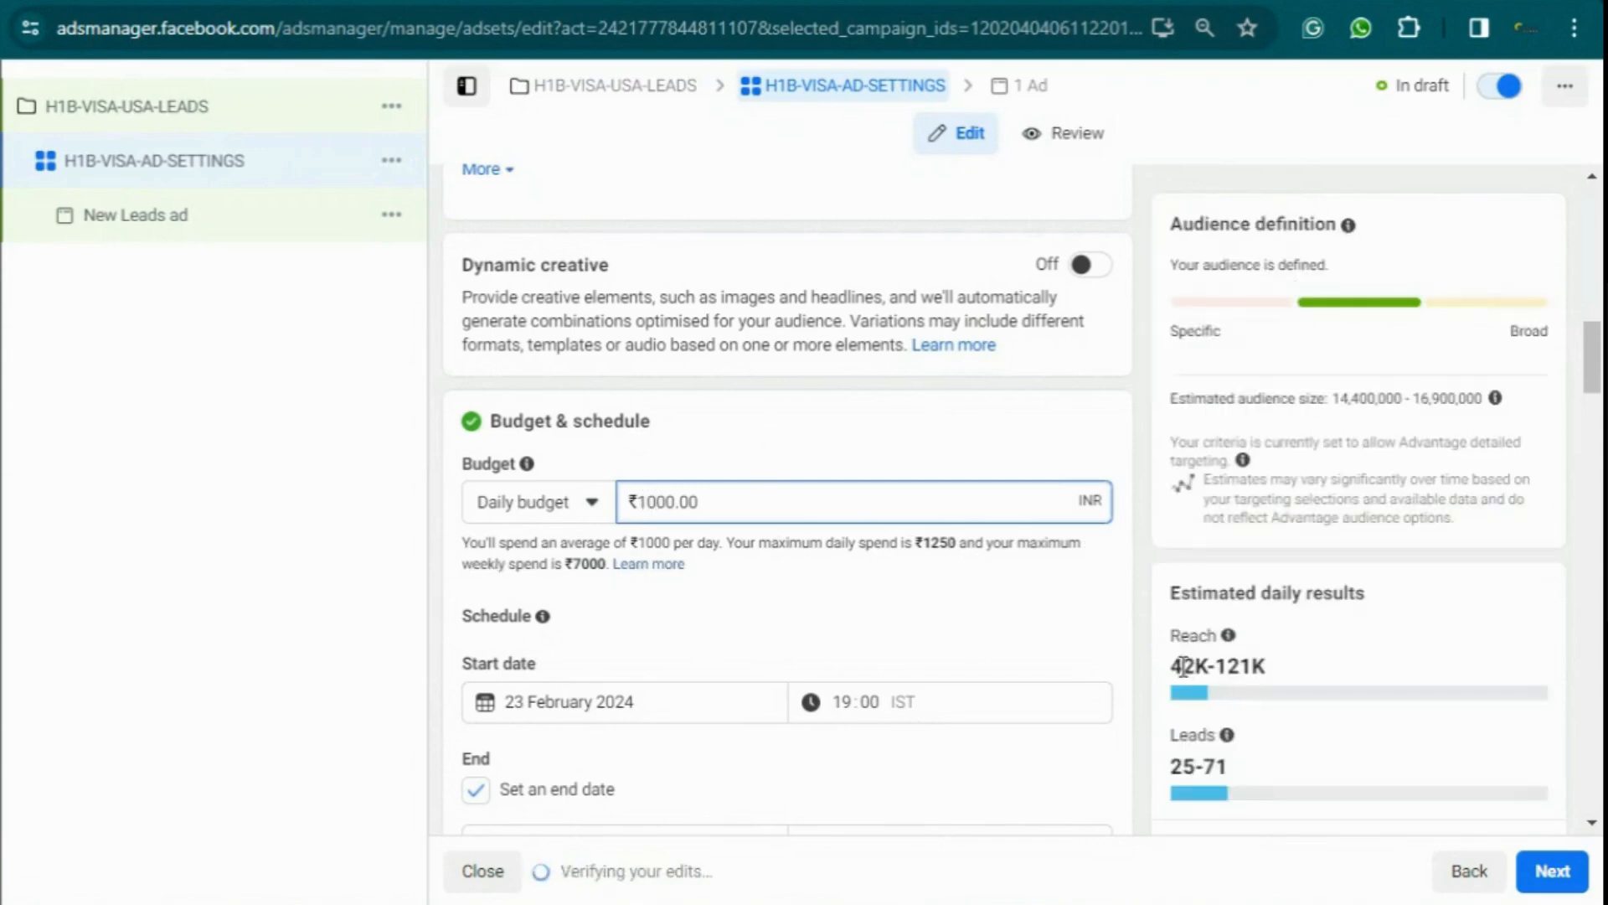
{"action": "left_click_drag", "start_coordinate": [1173, 667], "coordinate": [1301, 683]}
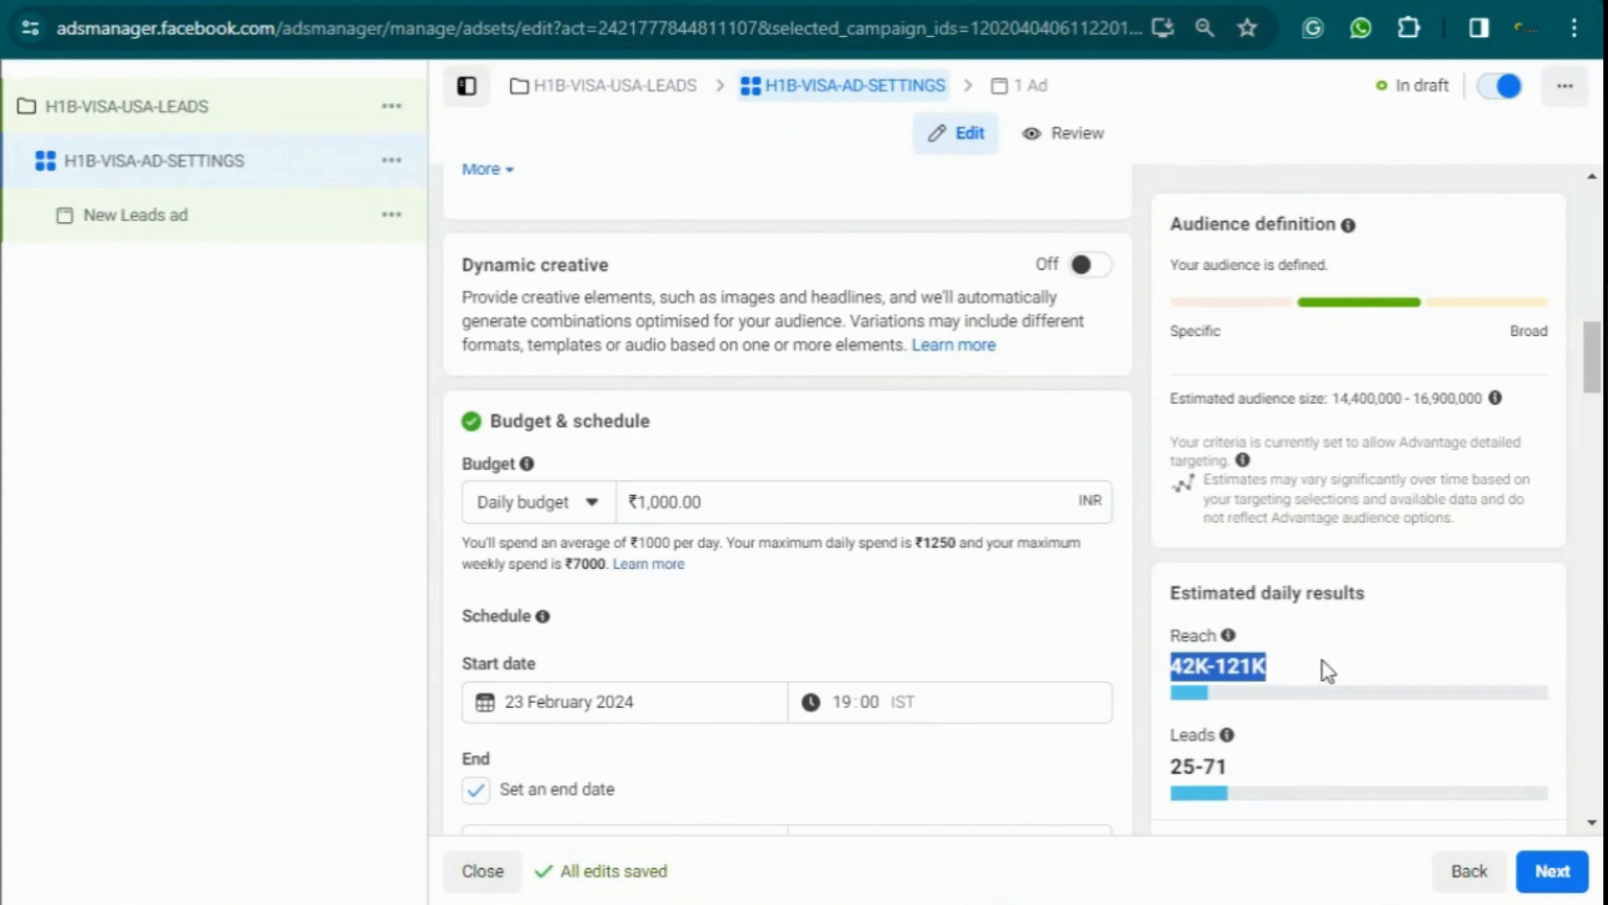
{"action": "left_click_drag", "start_coordinate": [1170, 769], "coordinate": [1266, 779]}
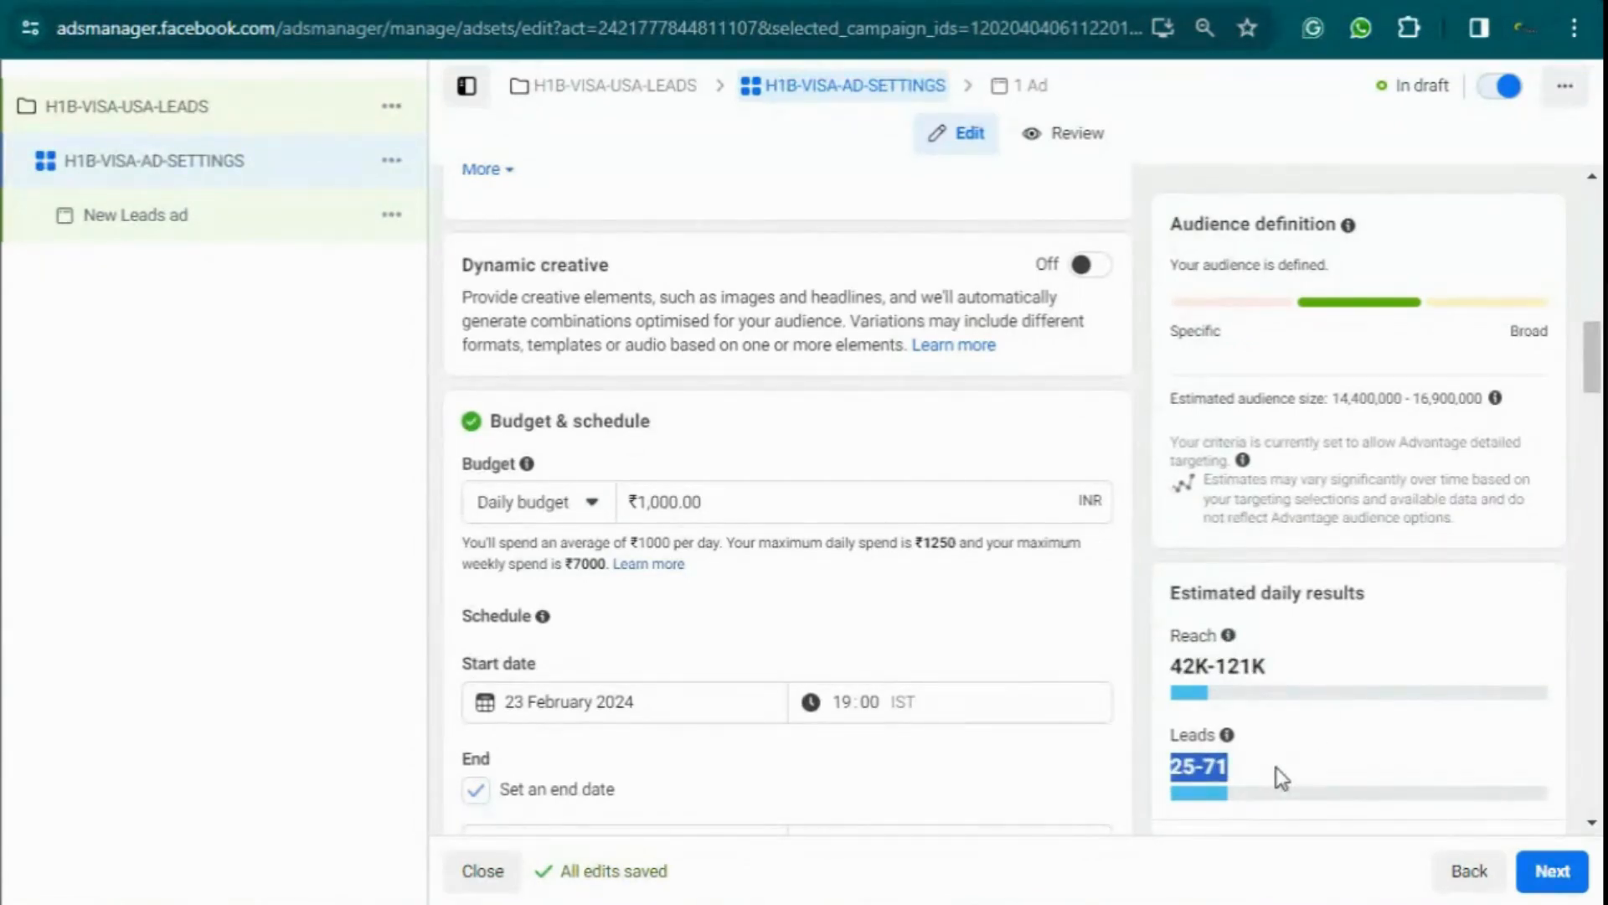
Edit the ad set's daily budget again, entering 5 as its leading digit
{"action": "left_click", "coordinate": [638, 519]}
{"action": "key", "text": "BackSpace"}
{"action": "key", "text": "BackSpace"}
{"action": "key", "text": "BackSpace"}
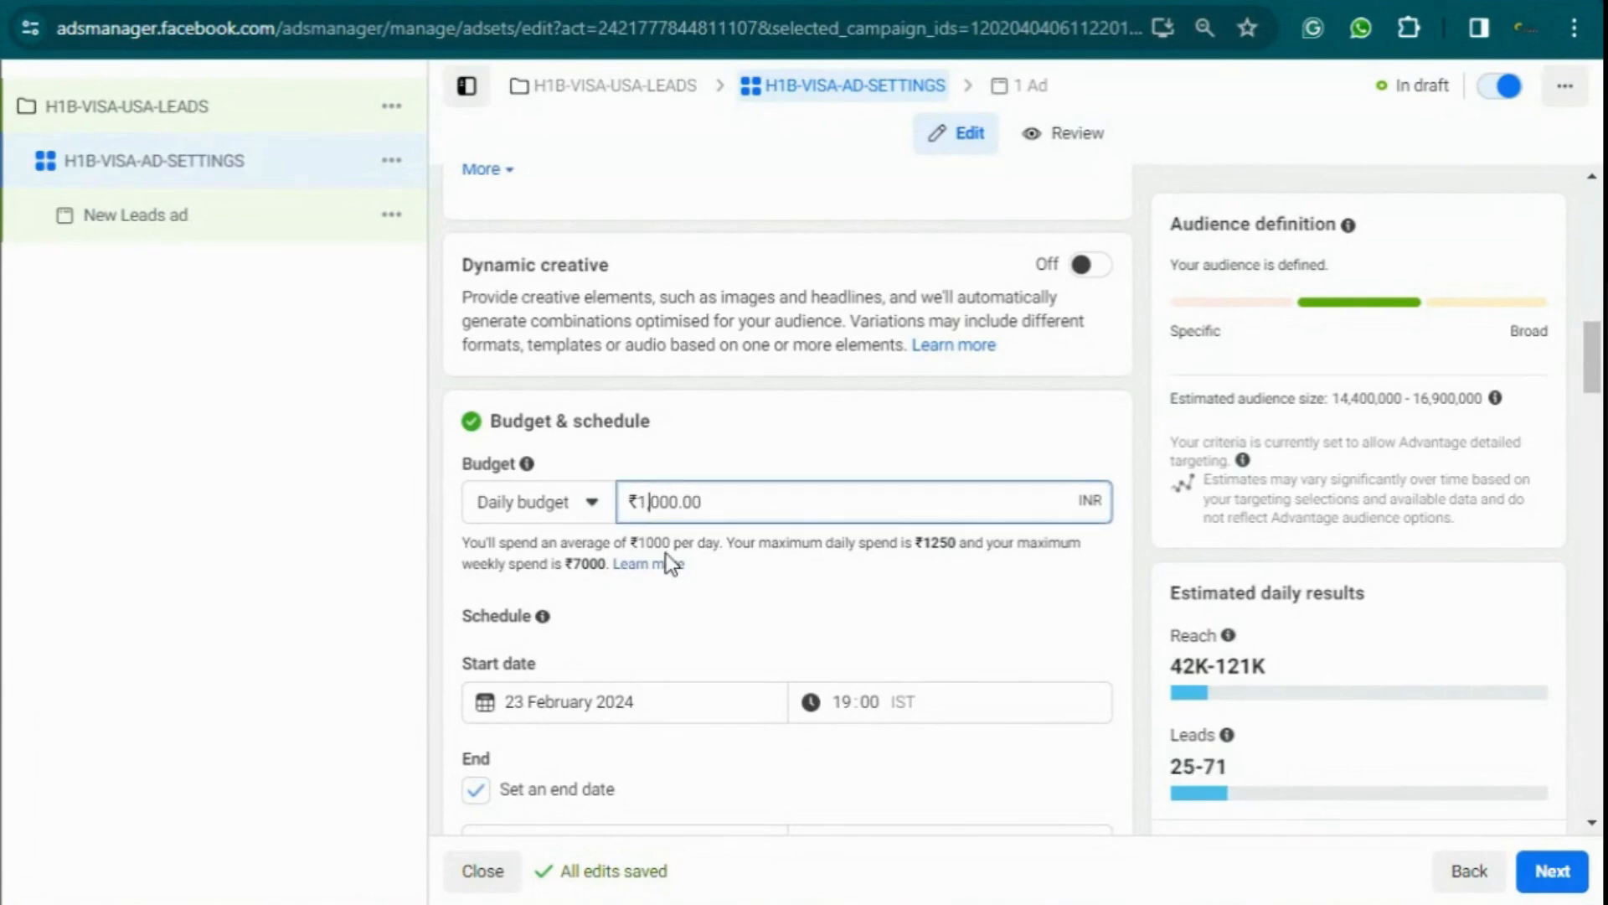
{"action": "type", "text": "5"}
Continue to the ad level and name the ad AD CREATIVE SETTINGS
{"action": "left_click", "coordinate": [1553, 871]}
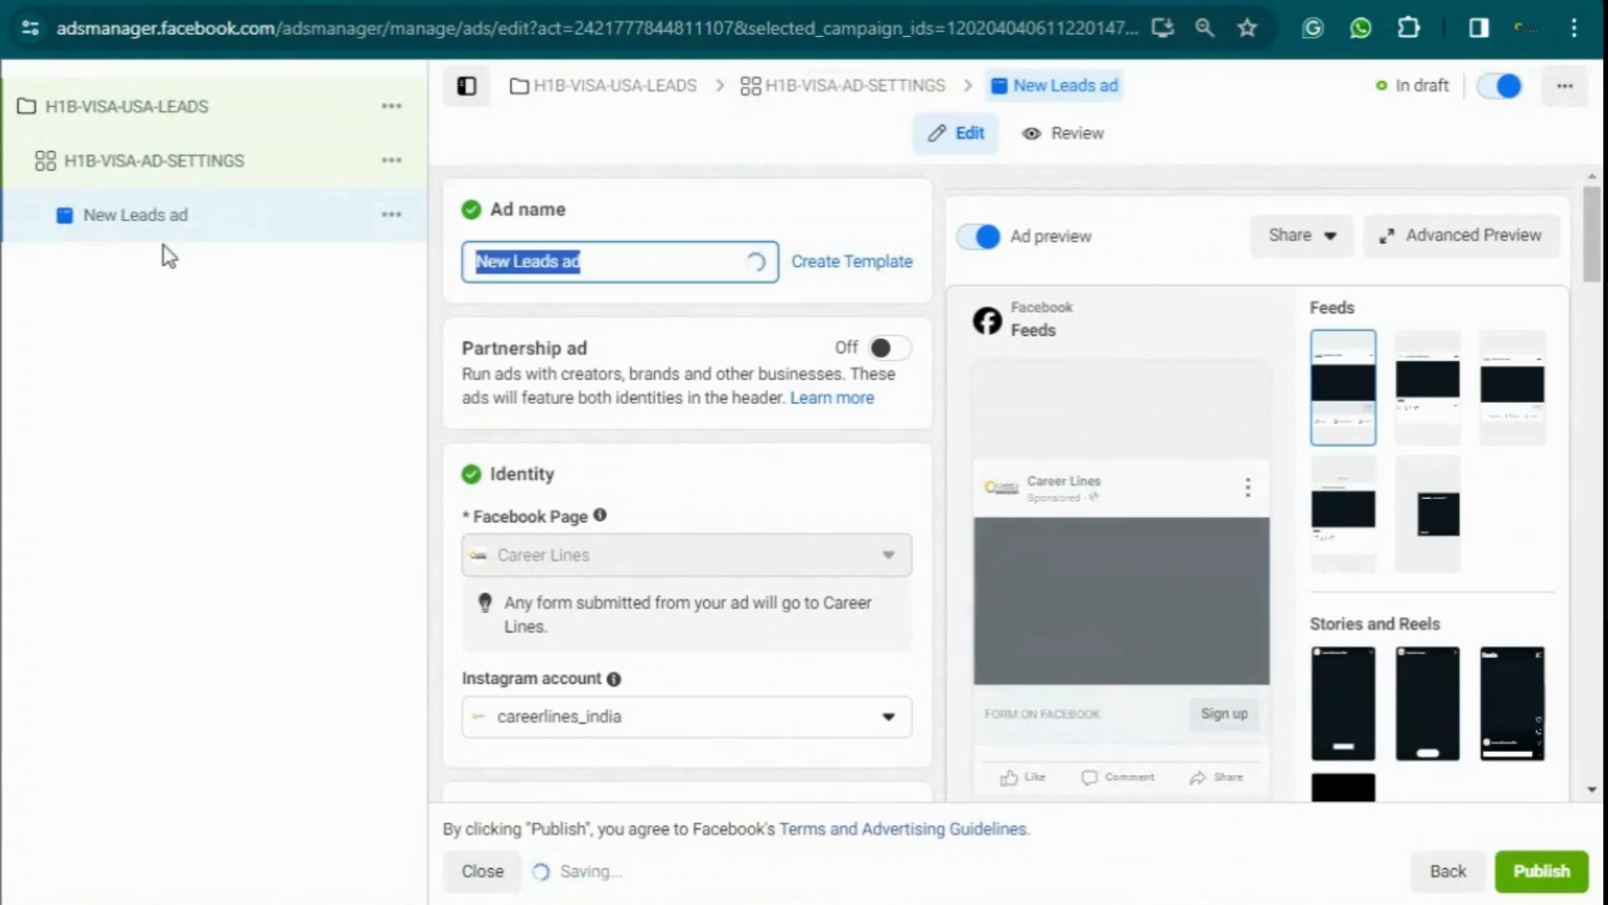
{"action": "type", "text": "AD"}
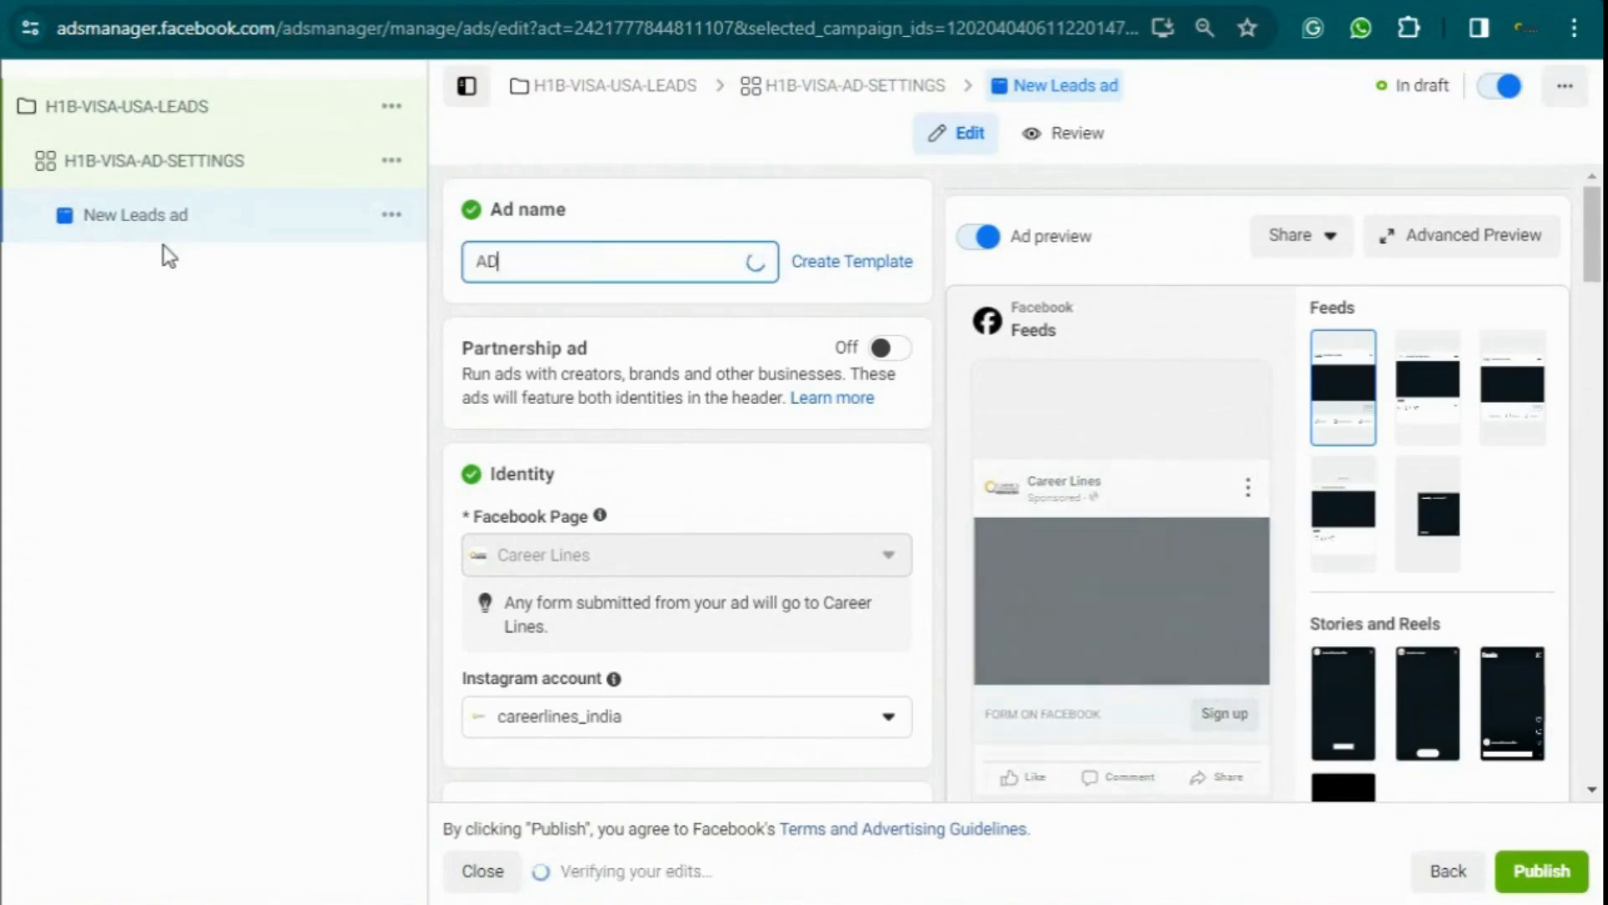
{"action": "type", "text": " CREATIVE SET"}
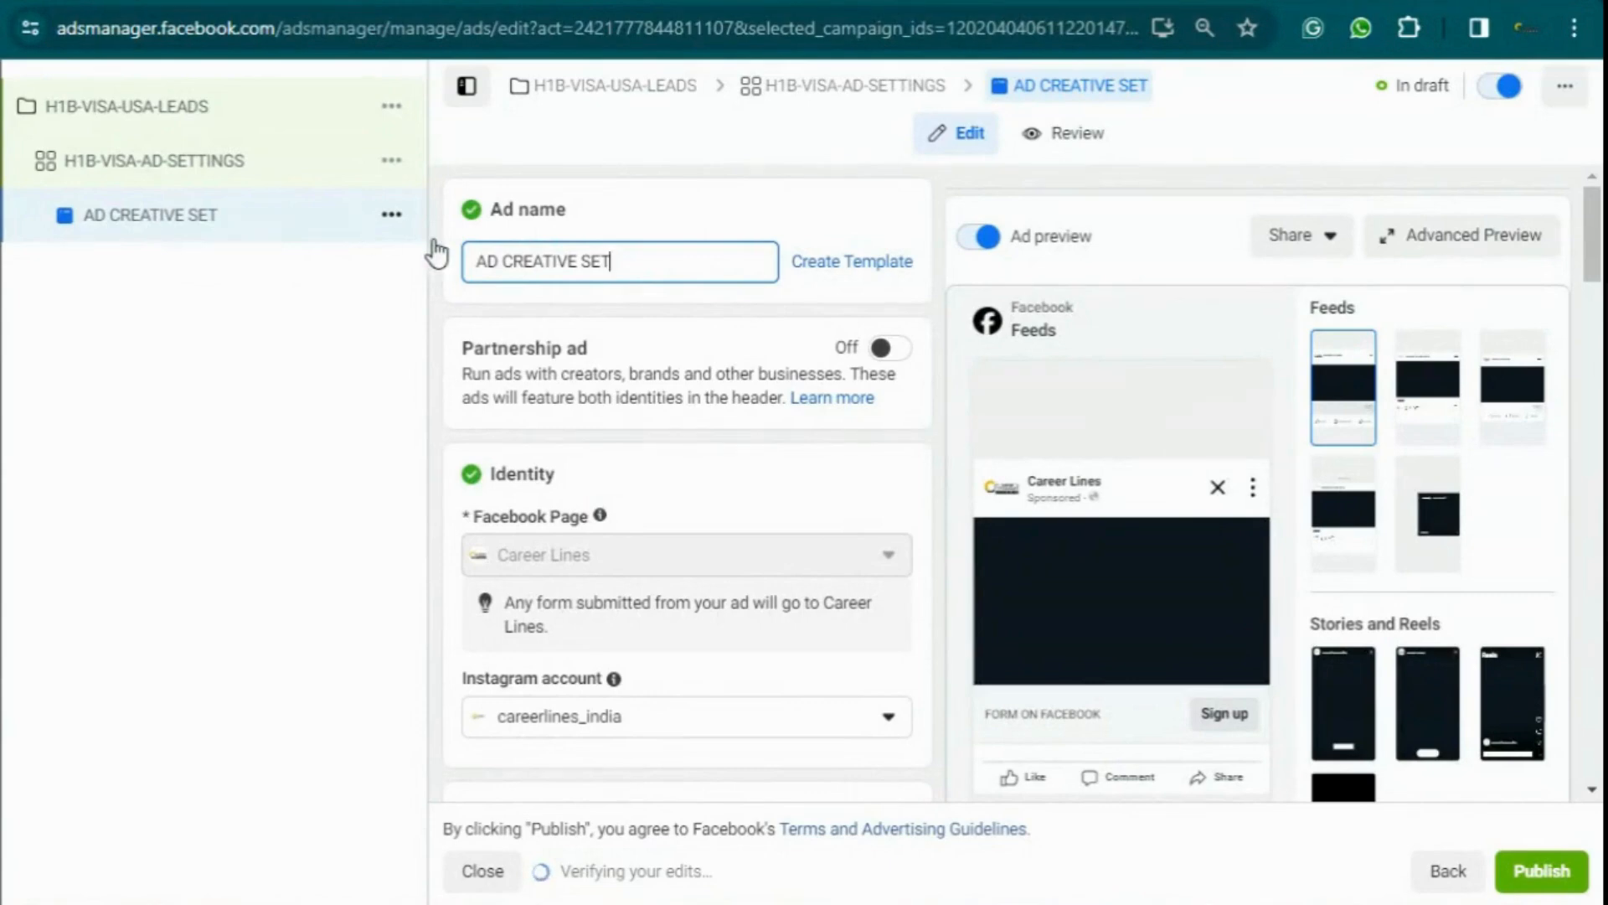
{"action": "type", "text": "TINGS"}
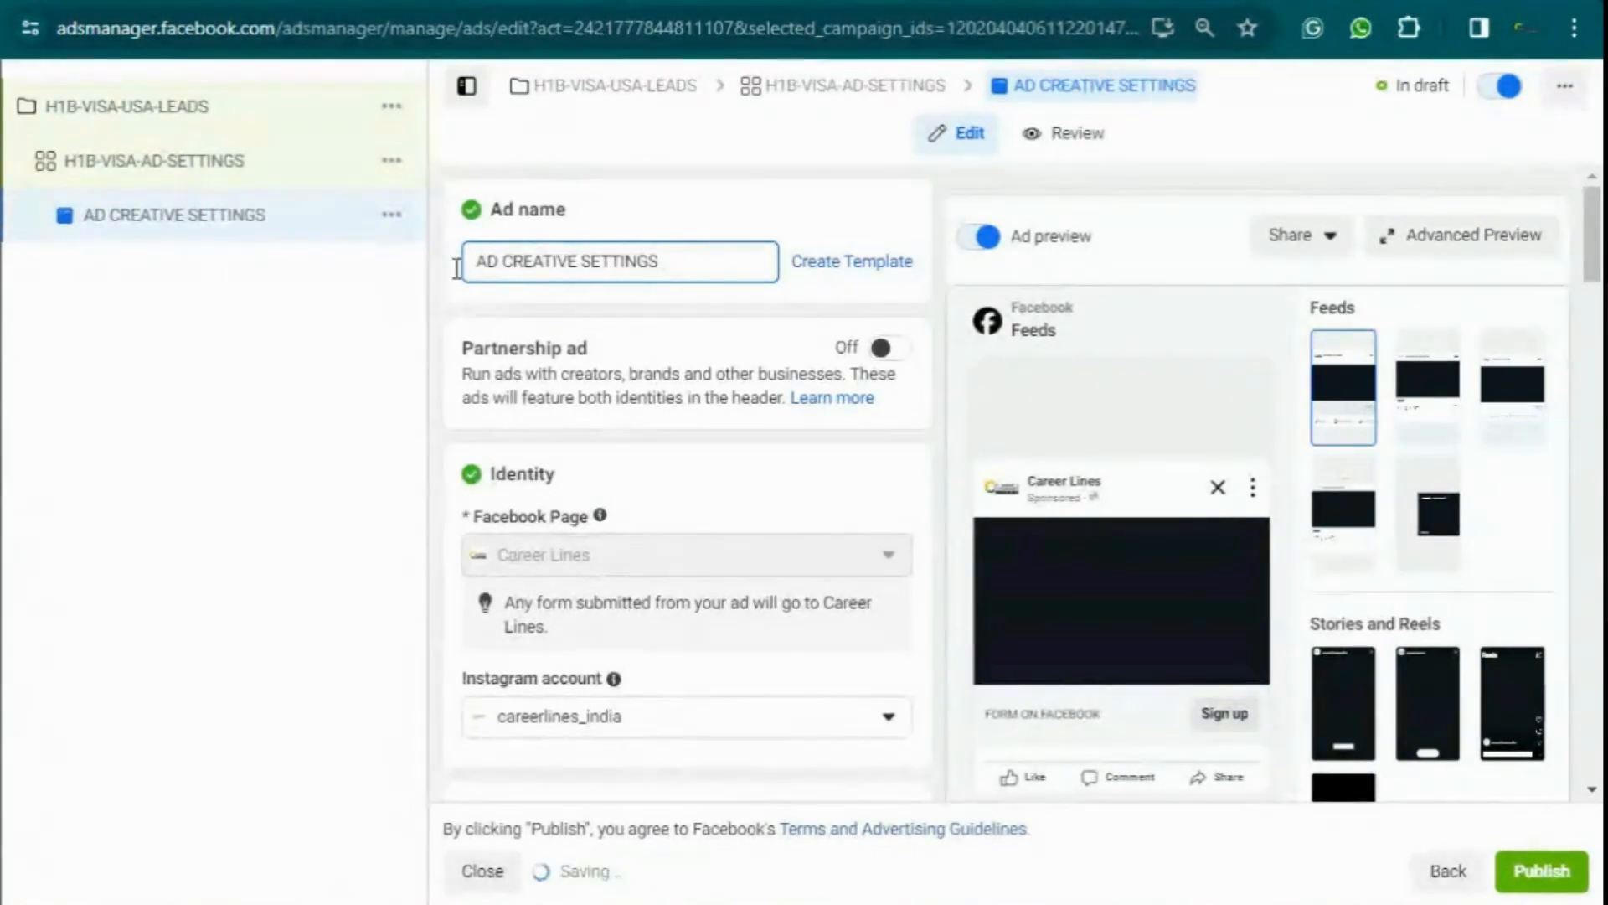
{"action": "left_click_drag", "start_coordinate": [663, 261], "coordinate": [387, 267]}
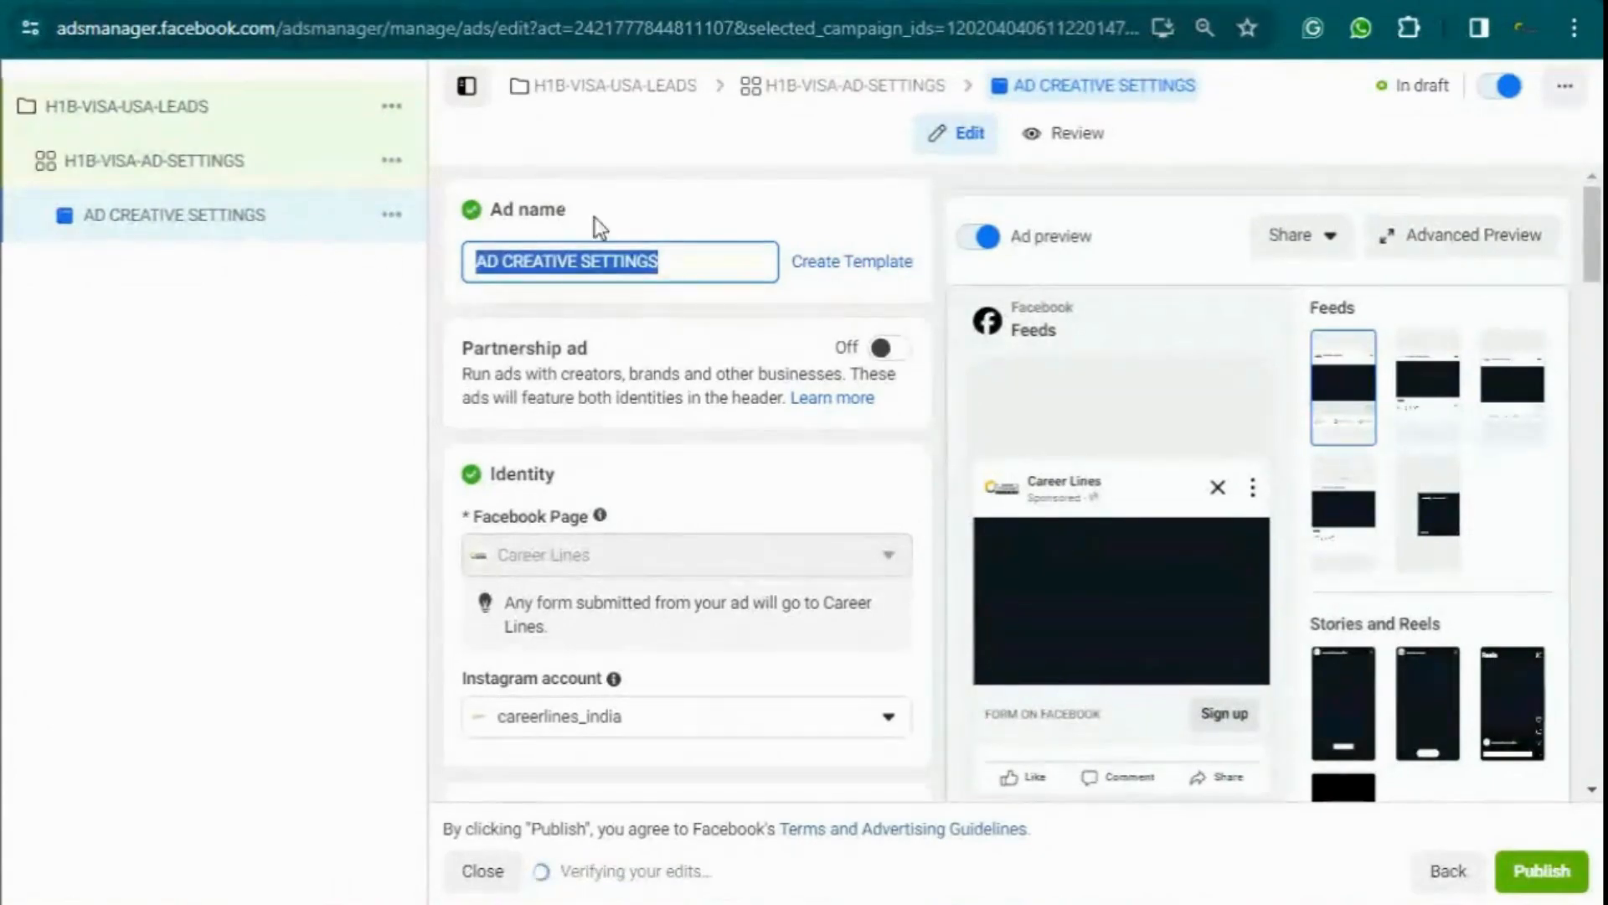
{"action": "left_click", "coordinate": [730, 207]}
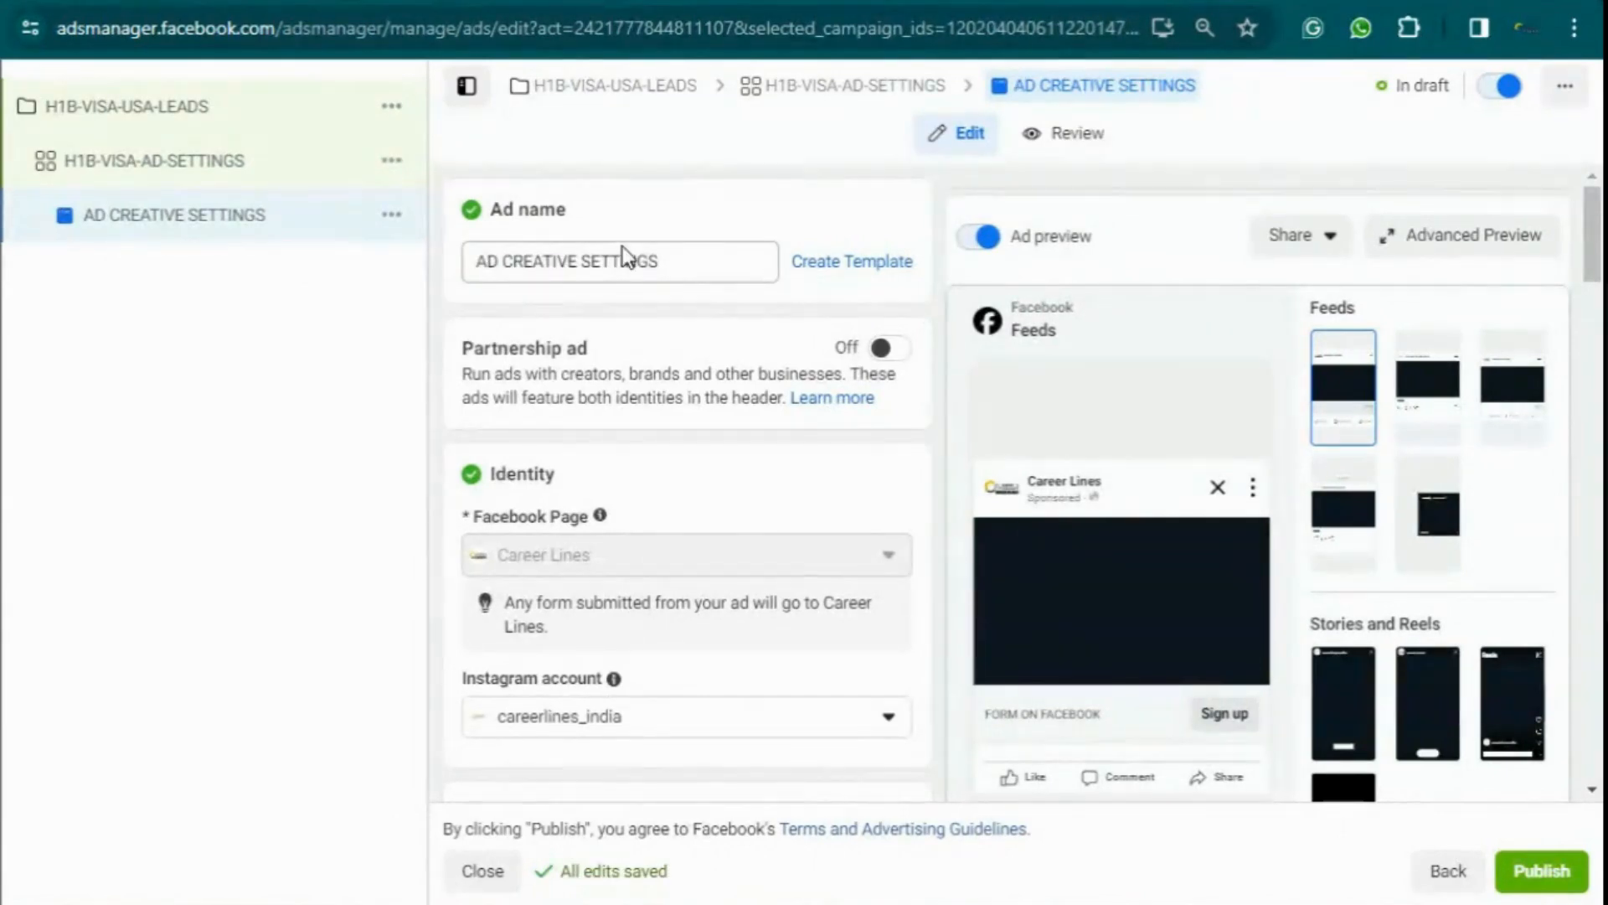
Review the ad's Partnership ad, Identity and Ad setup sections, including the choices for the Instagram account
{"action": "scroll", "coordinate": [530, 246], "scroll_direction": "down", "scroll_amount": 2}
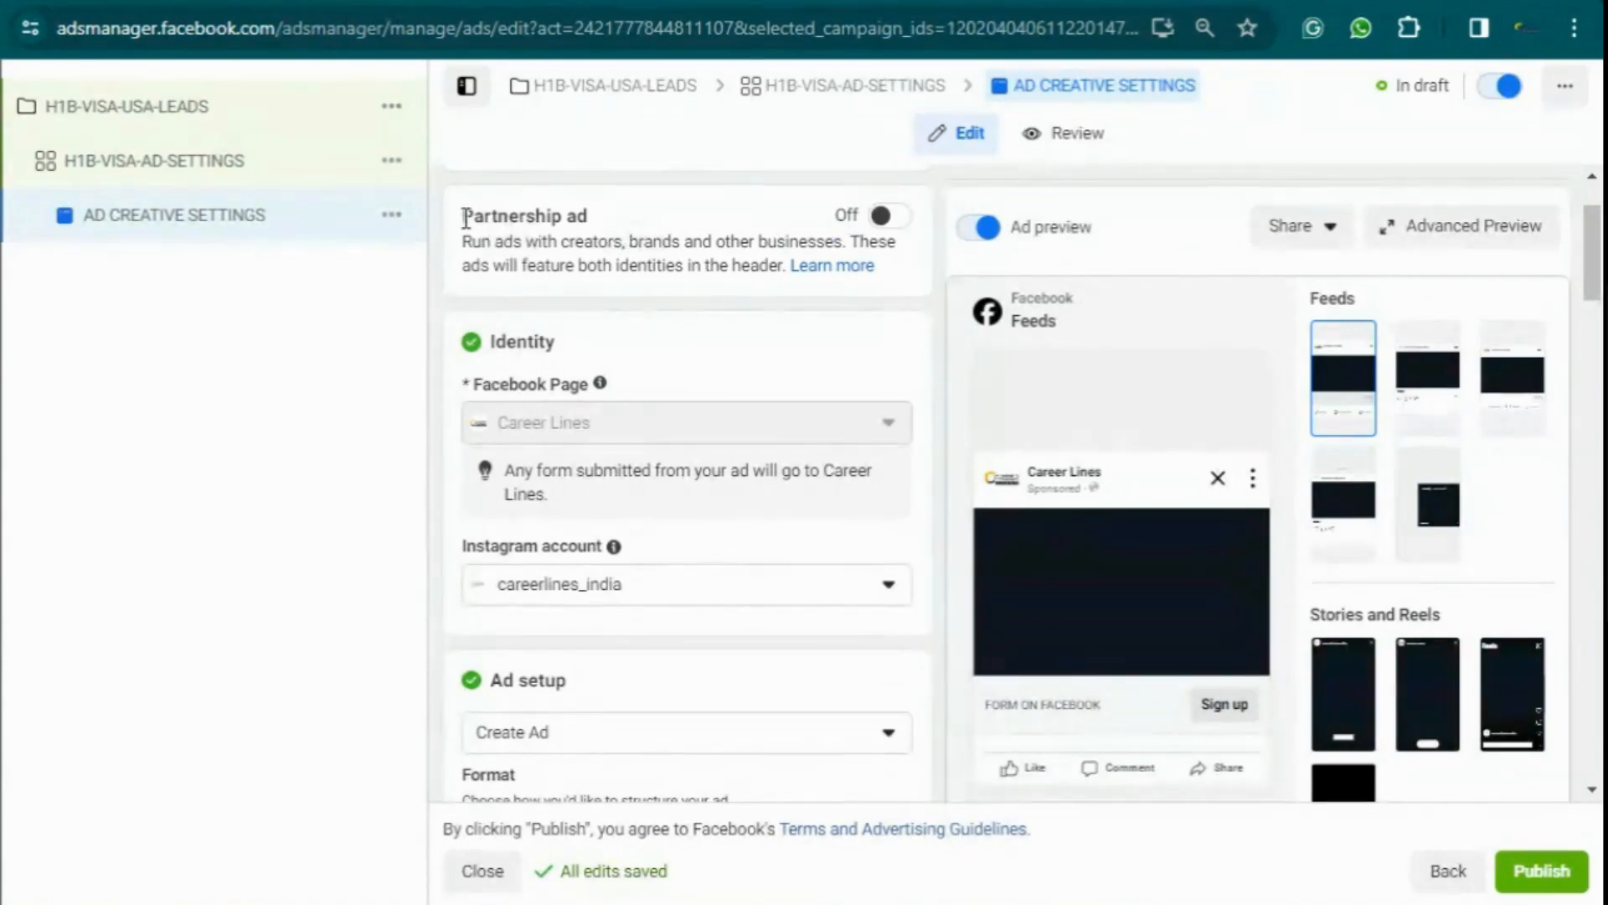
{"action": "left_click_drag", "start_coordinate": [461, 215], "coordinate": [616, 218]}
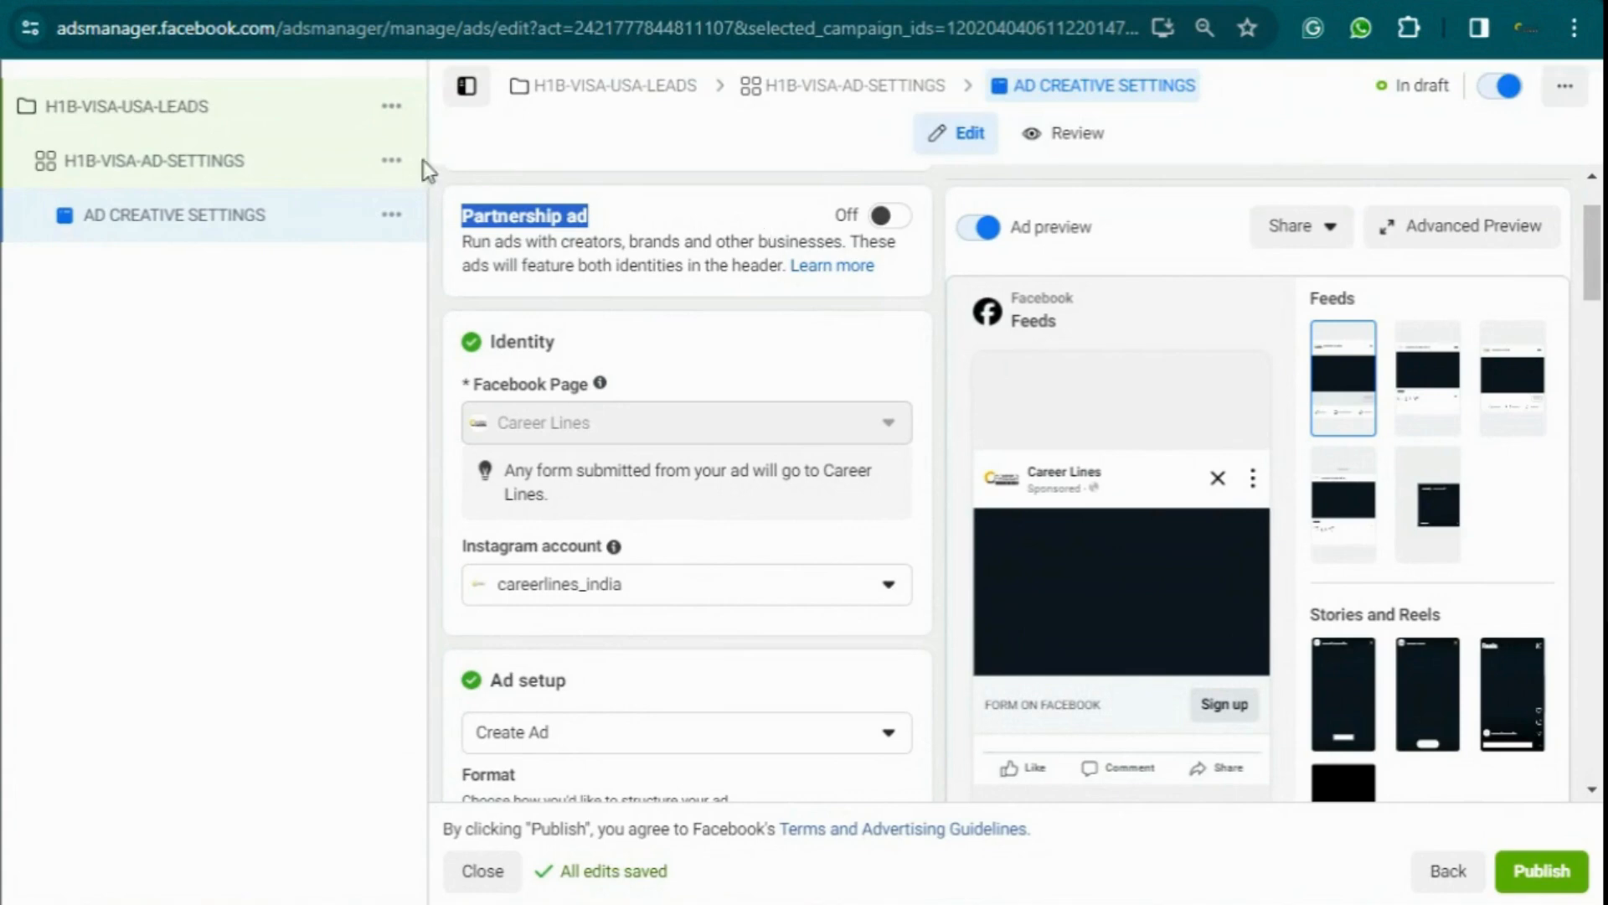
{"action": "scroll", "coordinate": [647, 295], "scroll_direction": "down", "scroll_amount": 3}
{"action": "scroll", "coordinate": [647, 316], "scroll_direction": "up", "scroll_amount": 2}
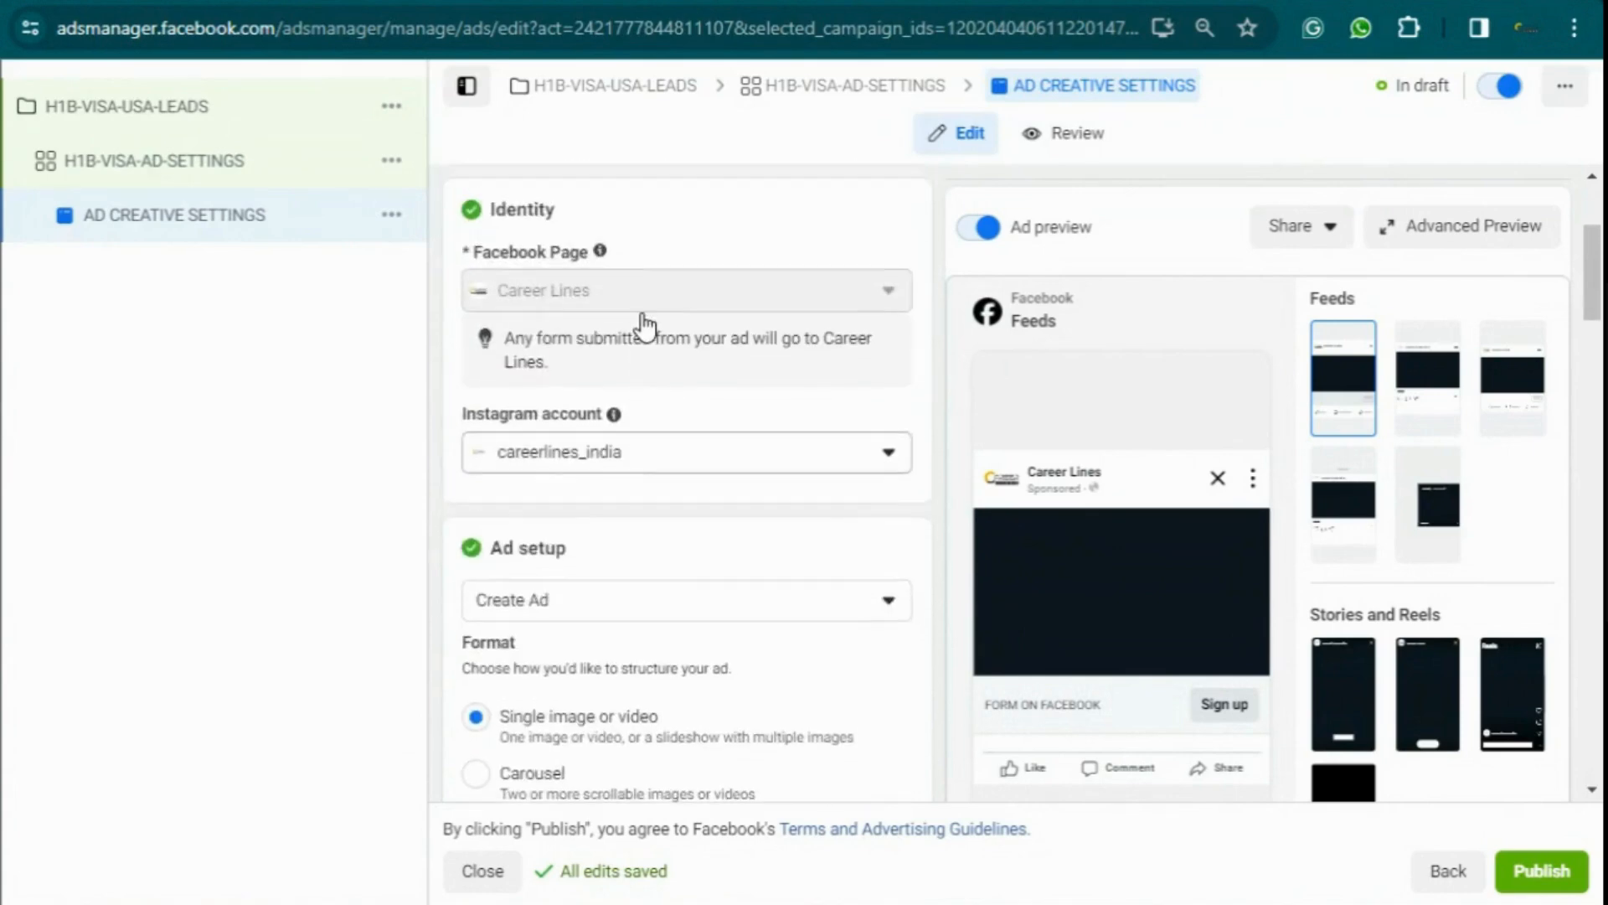
{"action": "left_click_drag", "start_coordinate": [492, 253], "coordinate": [600, 251]}
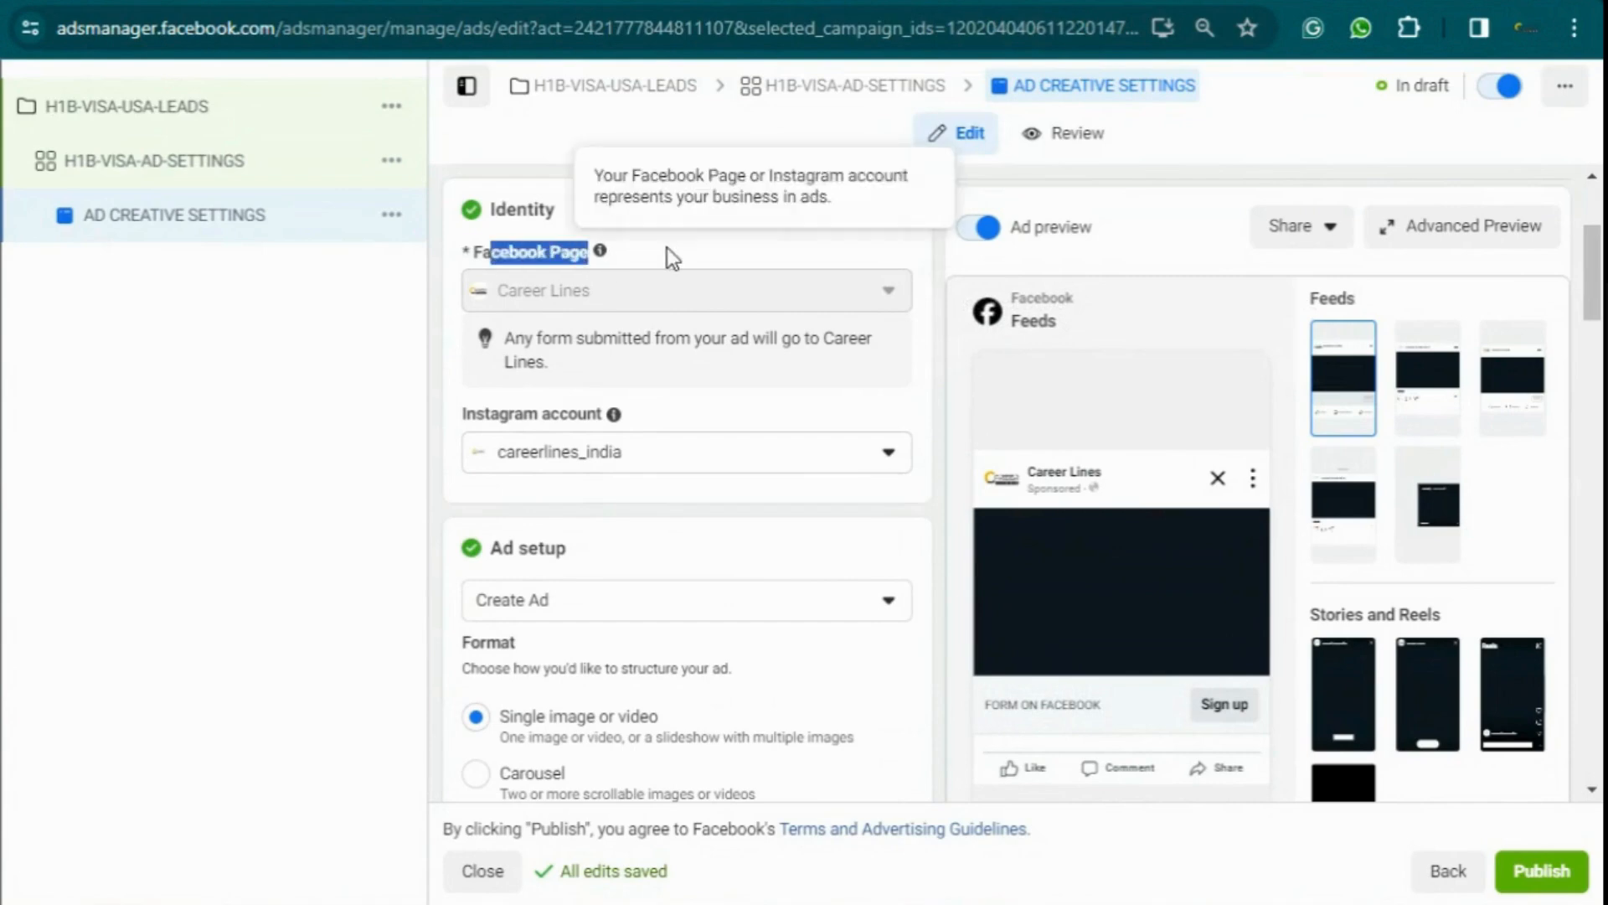
{"action": "left_click_drag", "start_coordinate": [494, 415], "coordinate": [621, 421]}
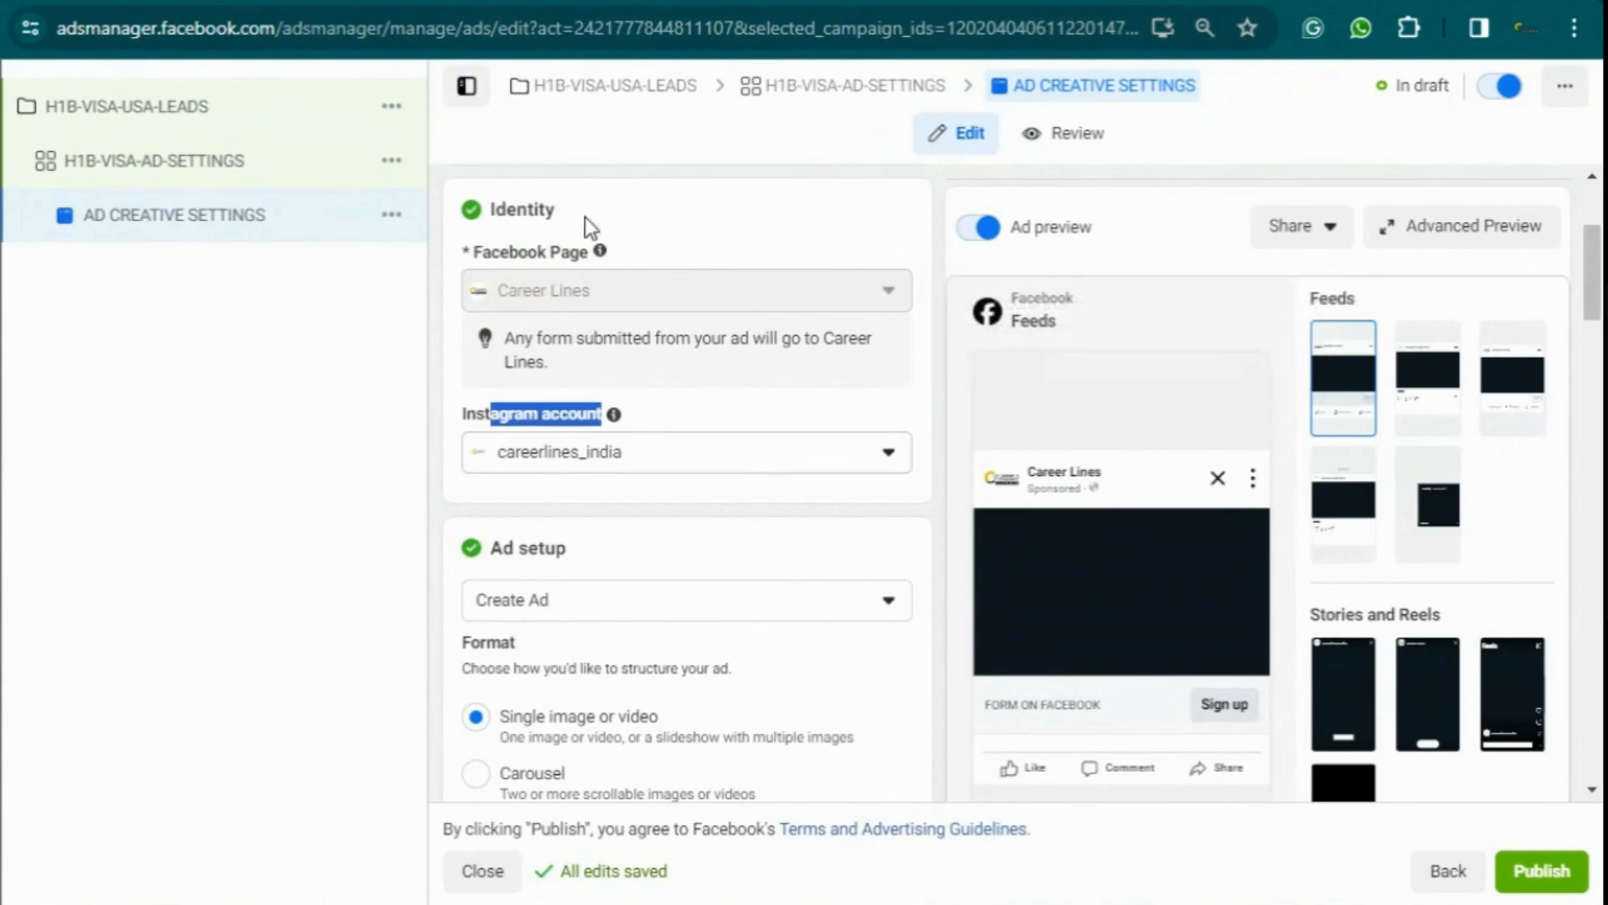
{"action": "scroll", "coordinate": [595, 440], "scroll_direction": "down", "scroll_amount": 1}
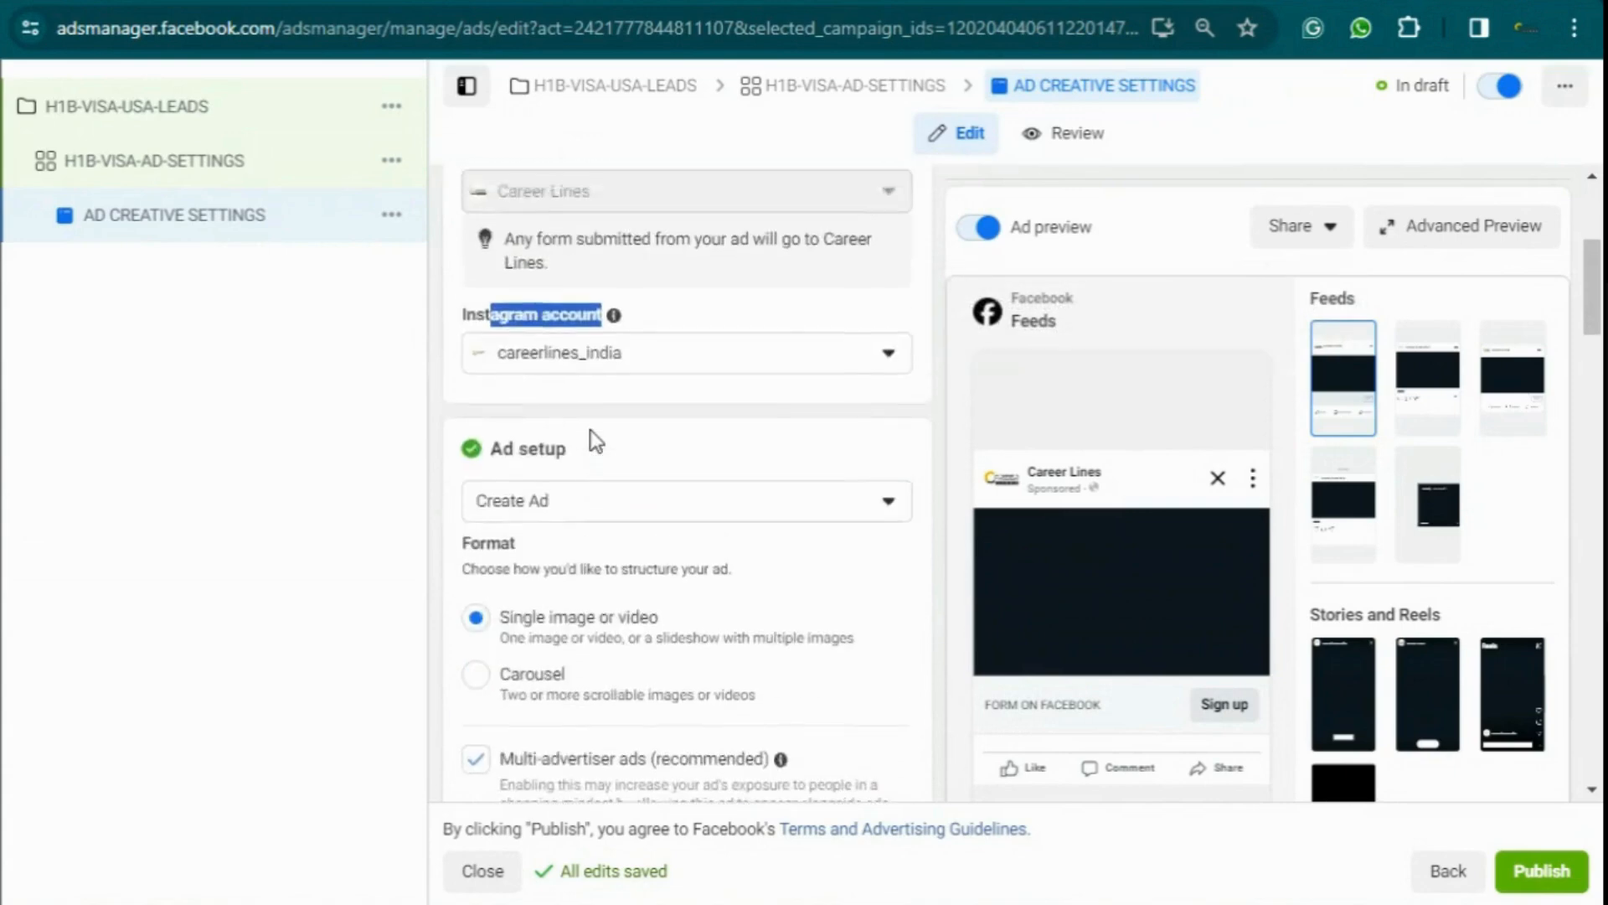
{"action": "scroll", "coordinate": [589, 438], "scroll_direction": "up", "scroll_amount": 1}
{"action": "left_click_drag", "start_coordinate": [485, 199], "coordinate": [600, 209]}
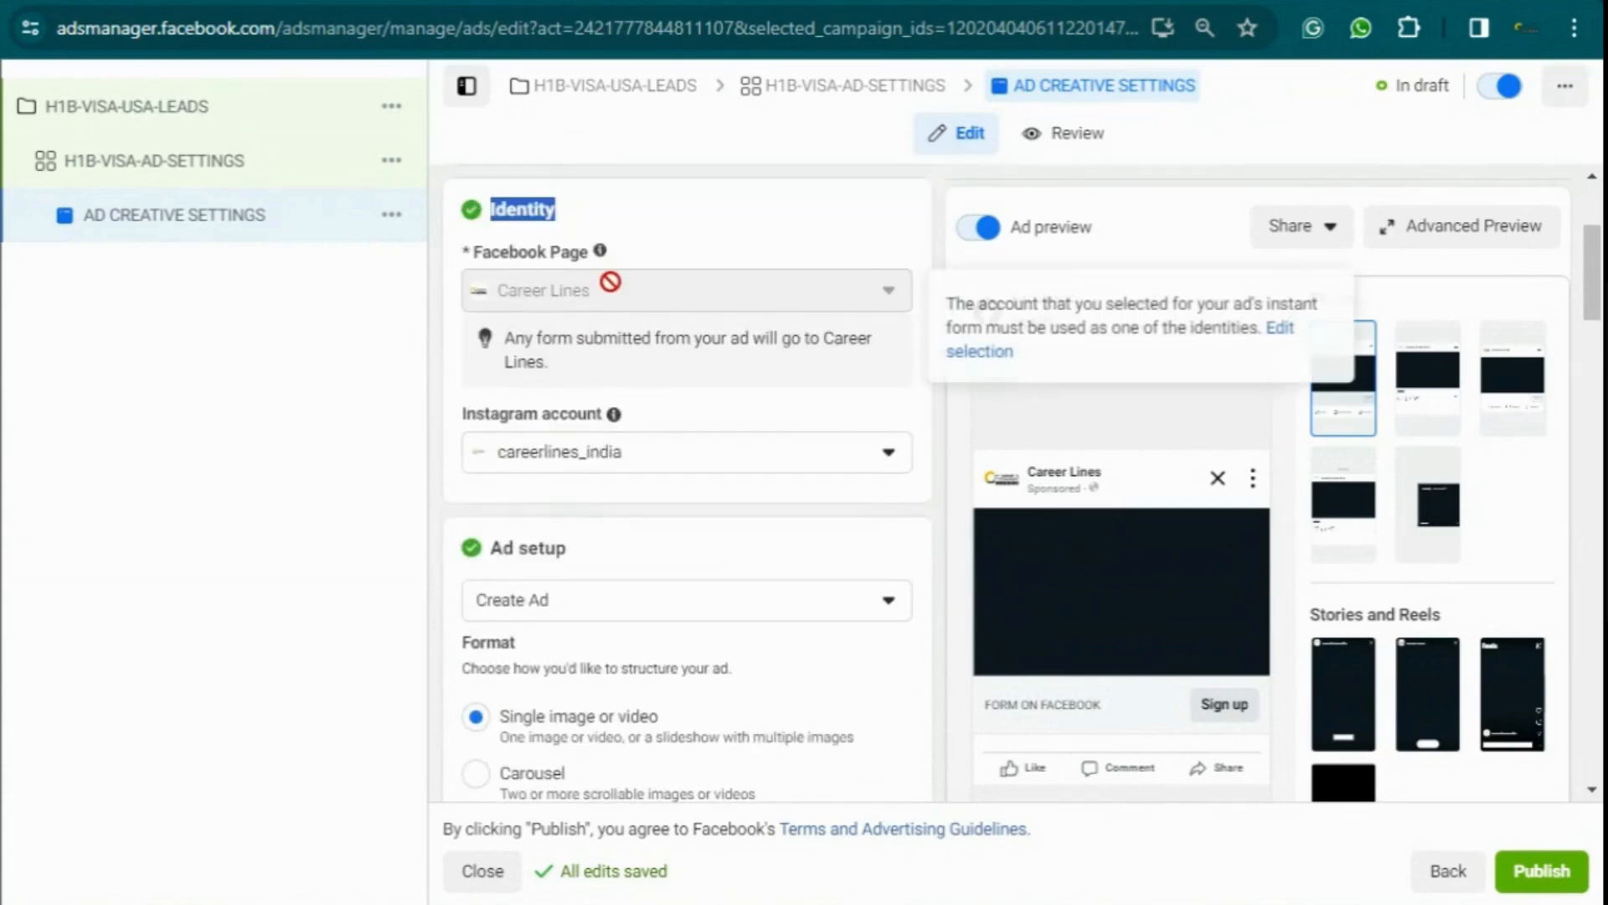
{"action": "left_click", "coordinate": [888, 454]}
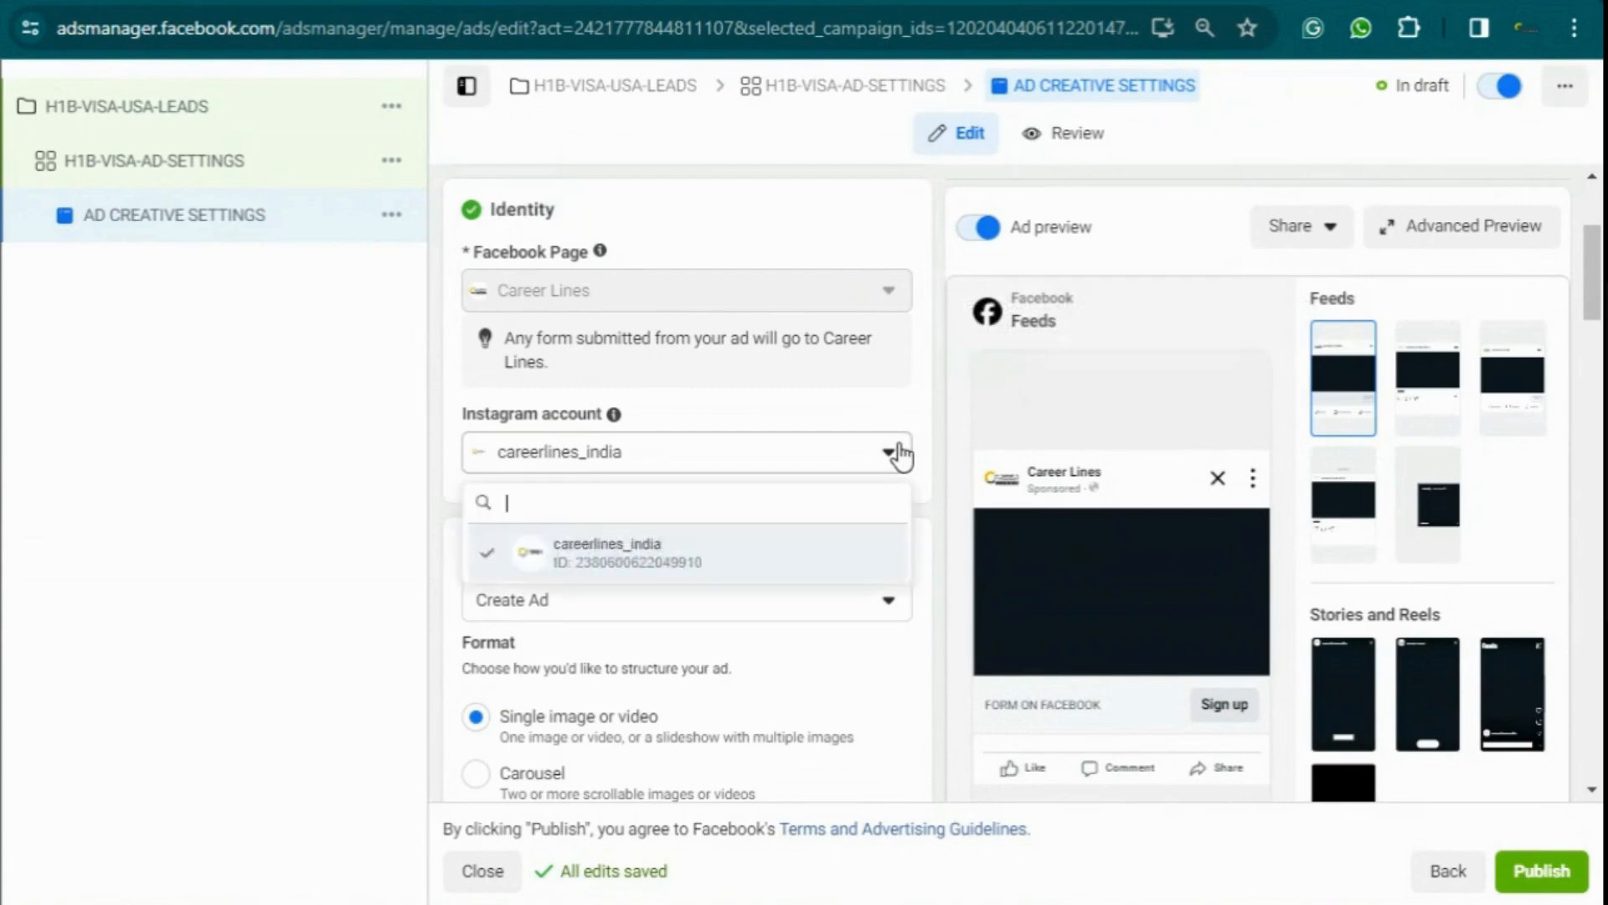
{"action": "left_click", "coordinate": [900, 457]}
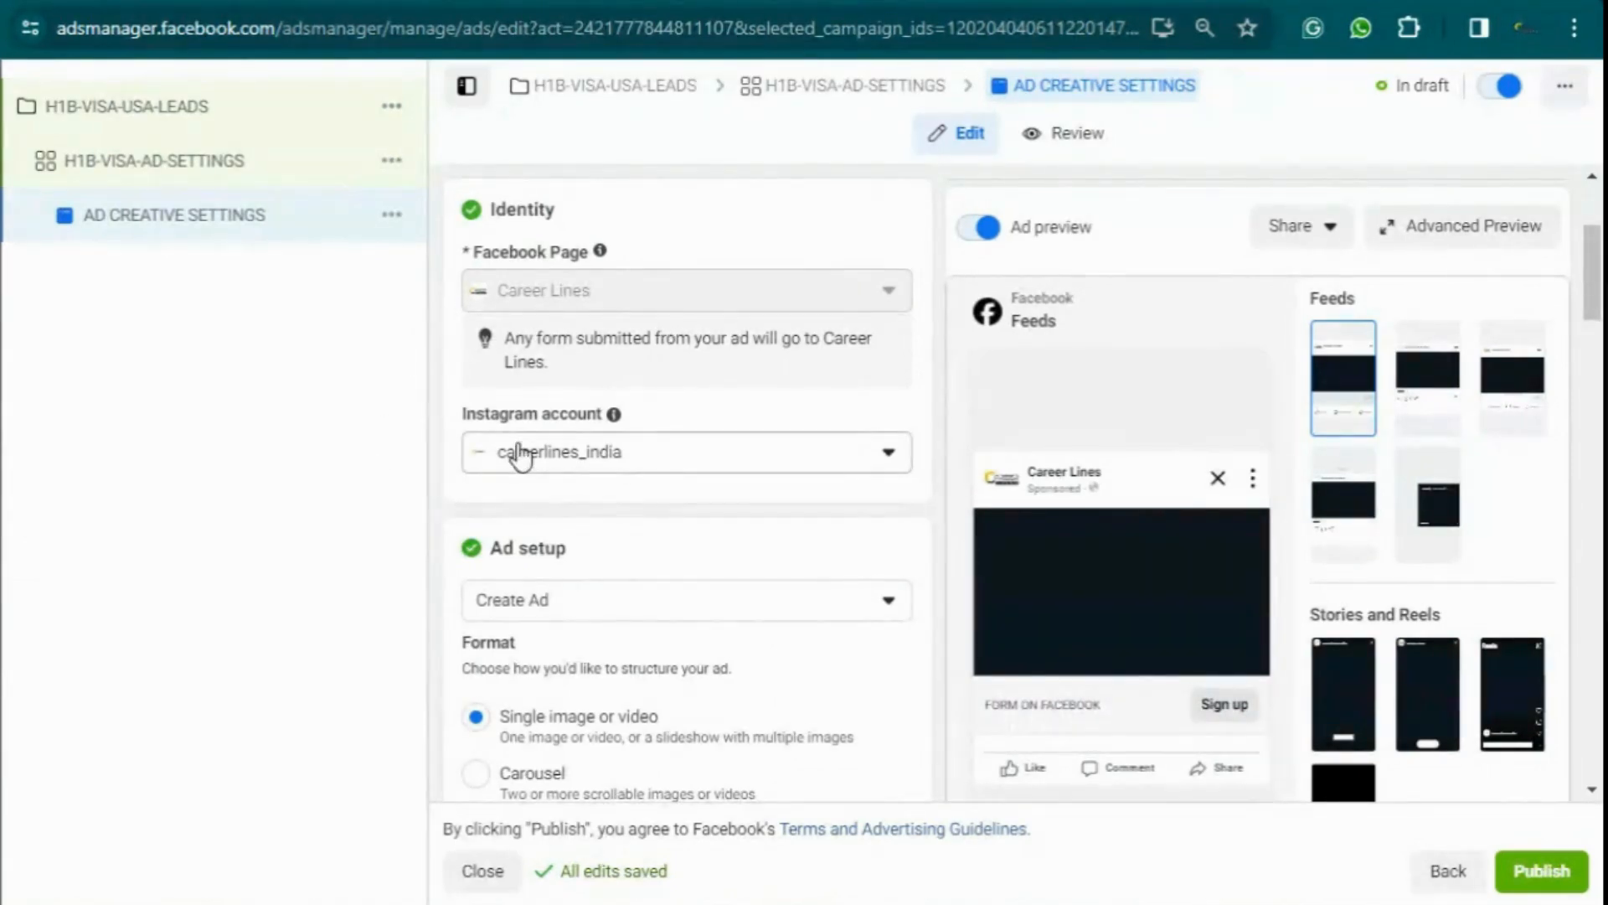
{"action": "scroll", "coordinate": [520, 457], "scroll_direction": "down", "scroll_amount": 5}
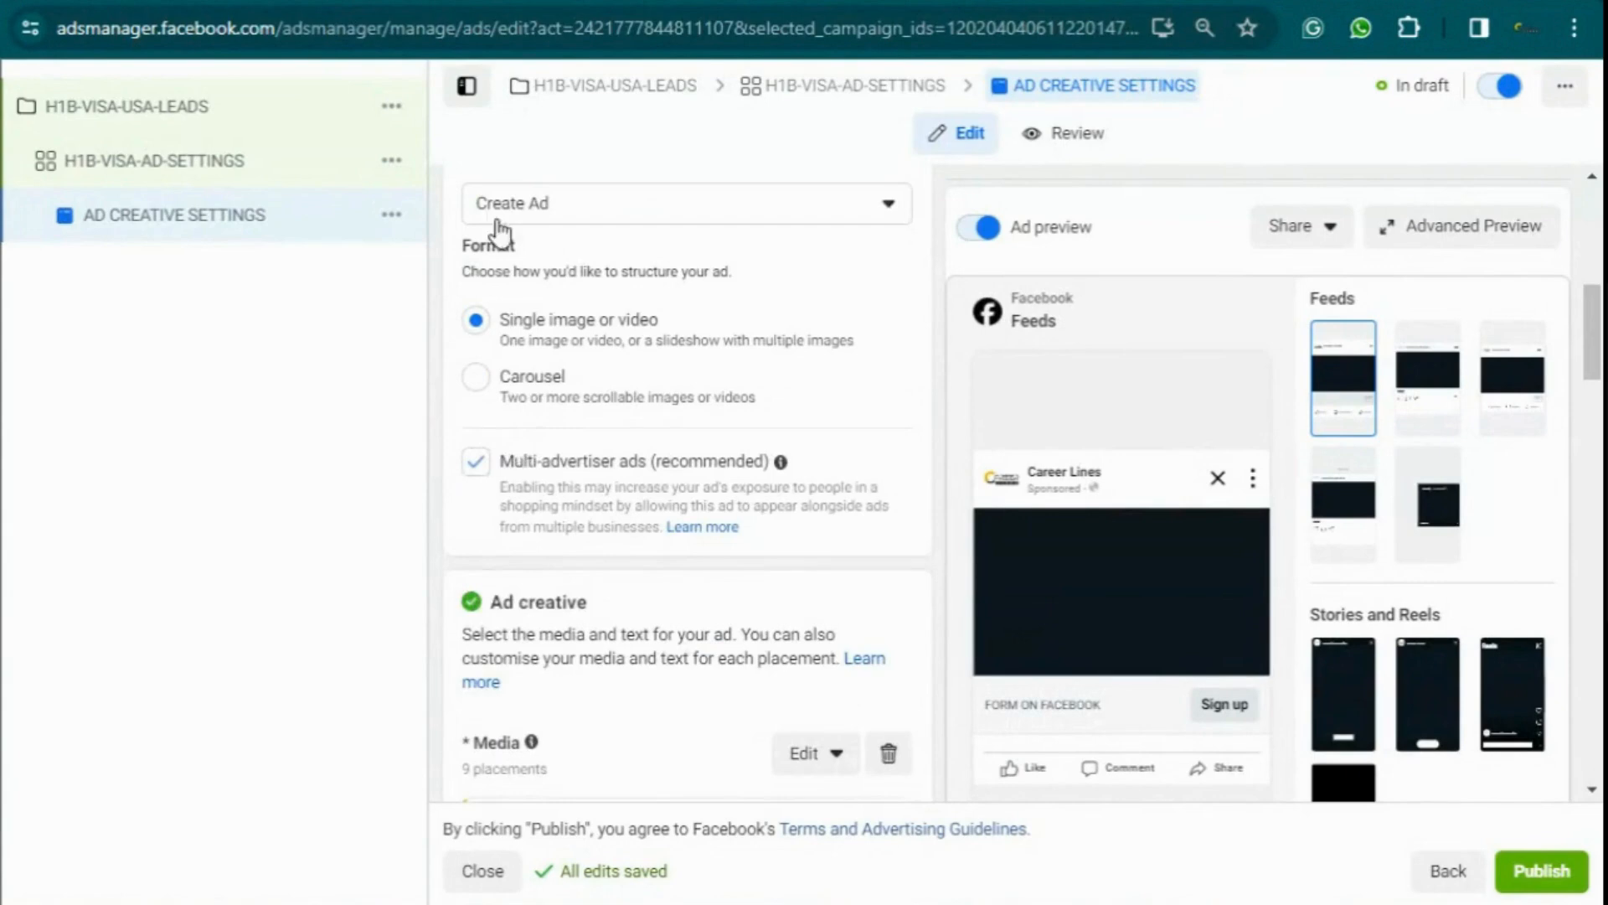
{"action": "scroll", "coordinate": [502, 239], "scroll_direction": "up", "scroll_amount": 1}
{"action": "scroll", "coordinate": [812, 275], "scroll_direction": "up", "scroll_amount": 1}
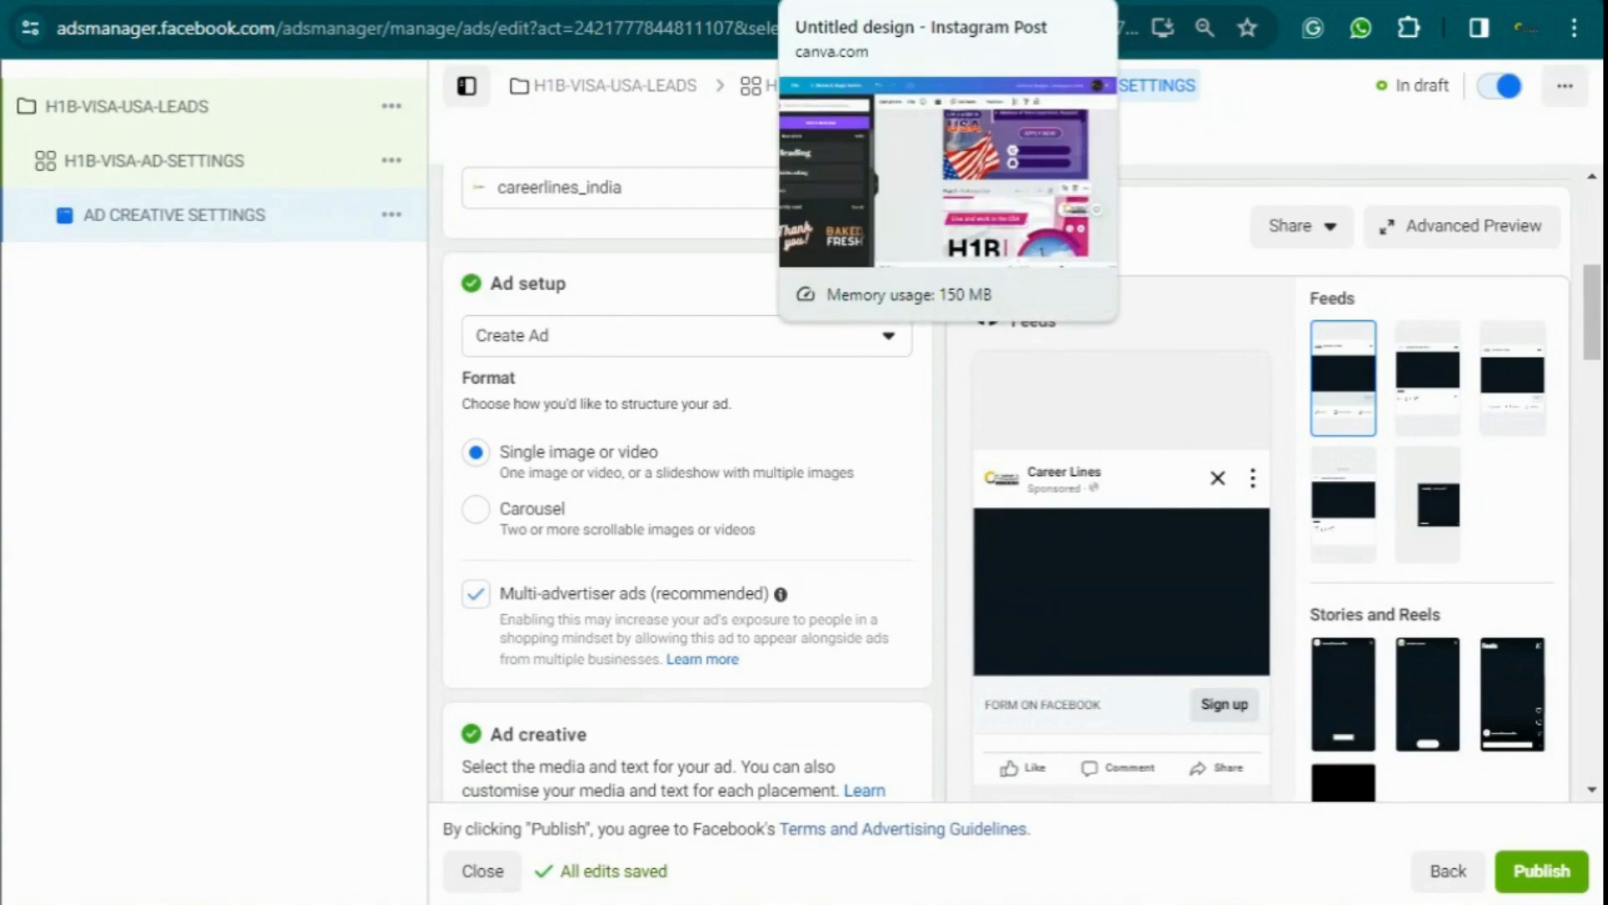
Switch to the Instagram post design in Canva and review both pages of the H1B visa ad artwork
{"action": "left_click", "coordinate": [658, 1]}
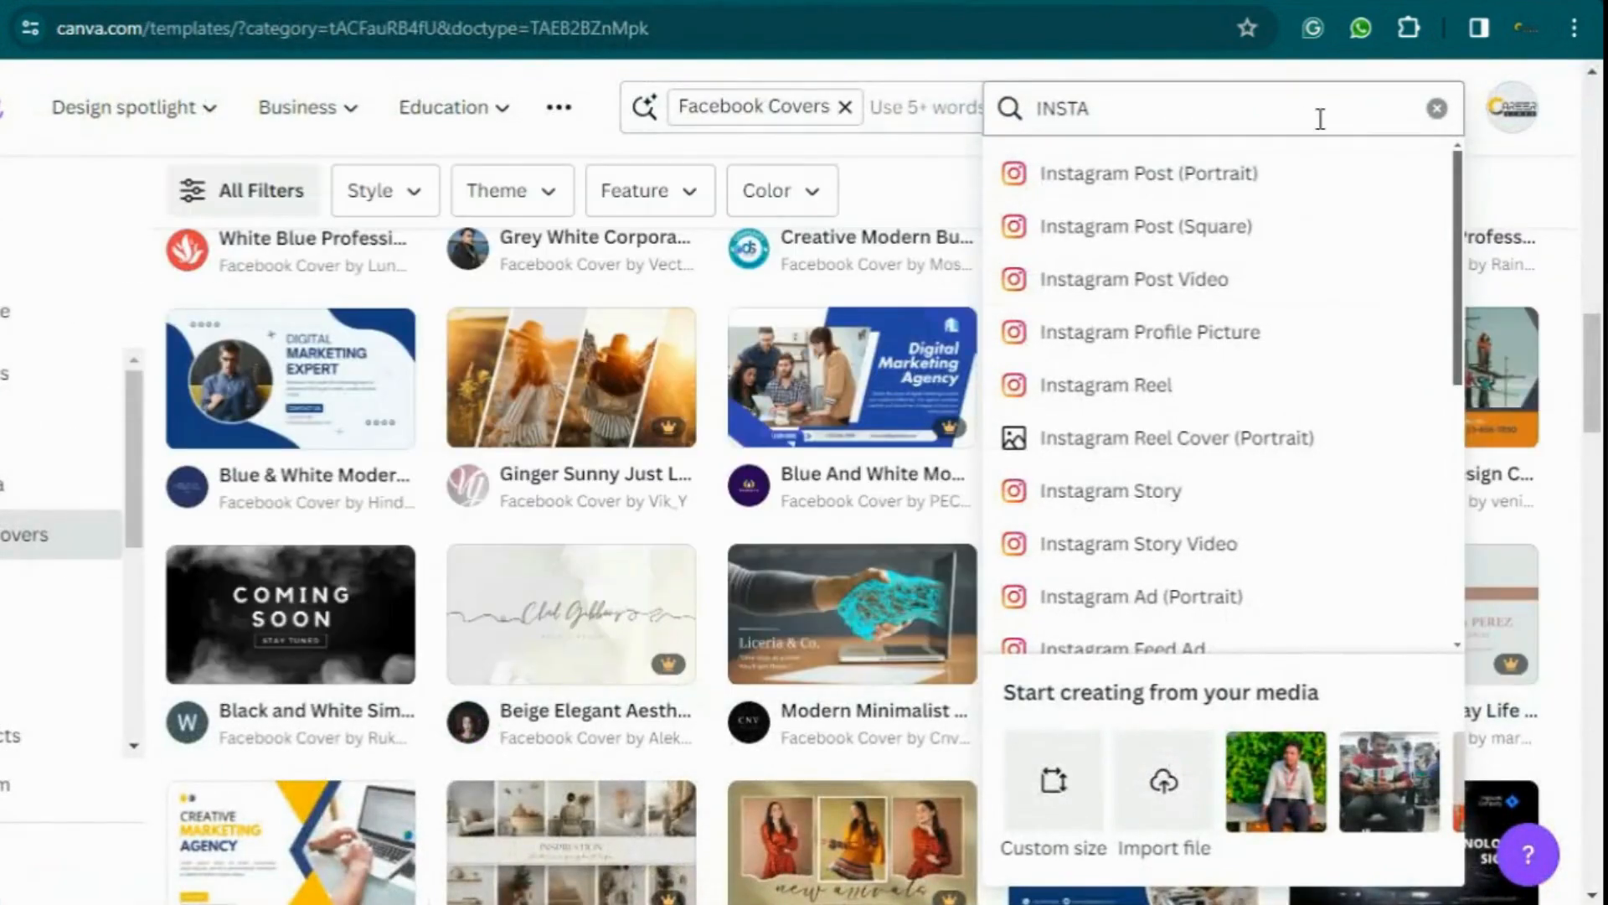
{"action": "left_click", "coordinate": [1558, 106]}
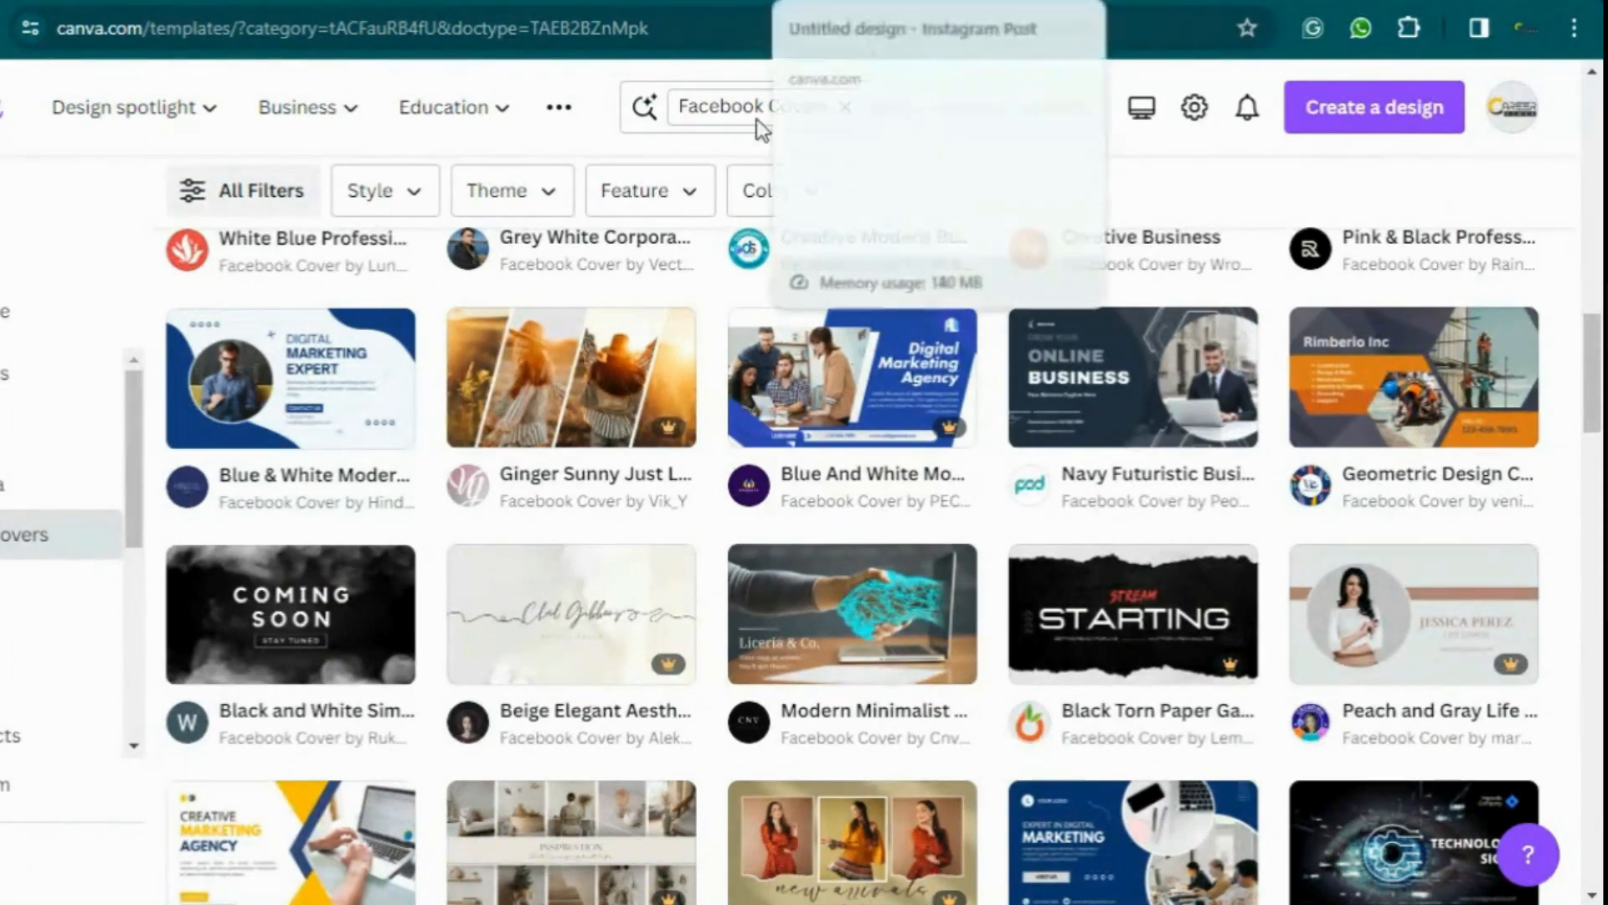
{"action": "left_click", "coordinate": [871, 2]}
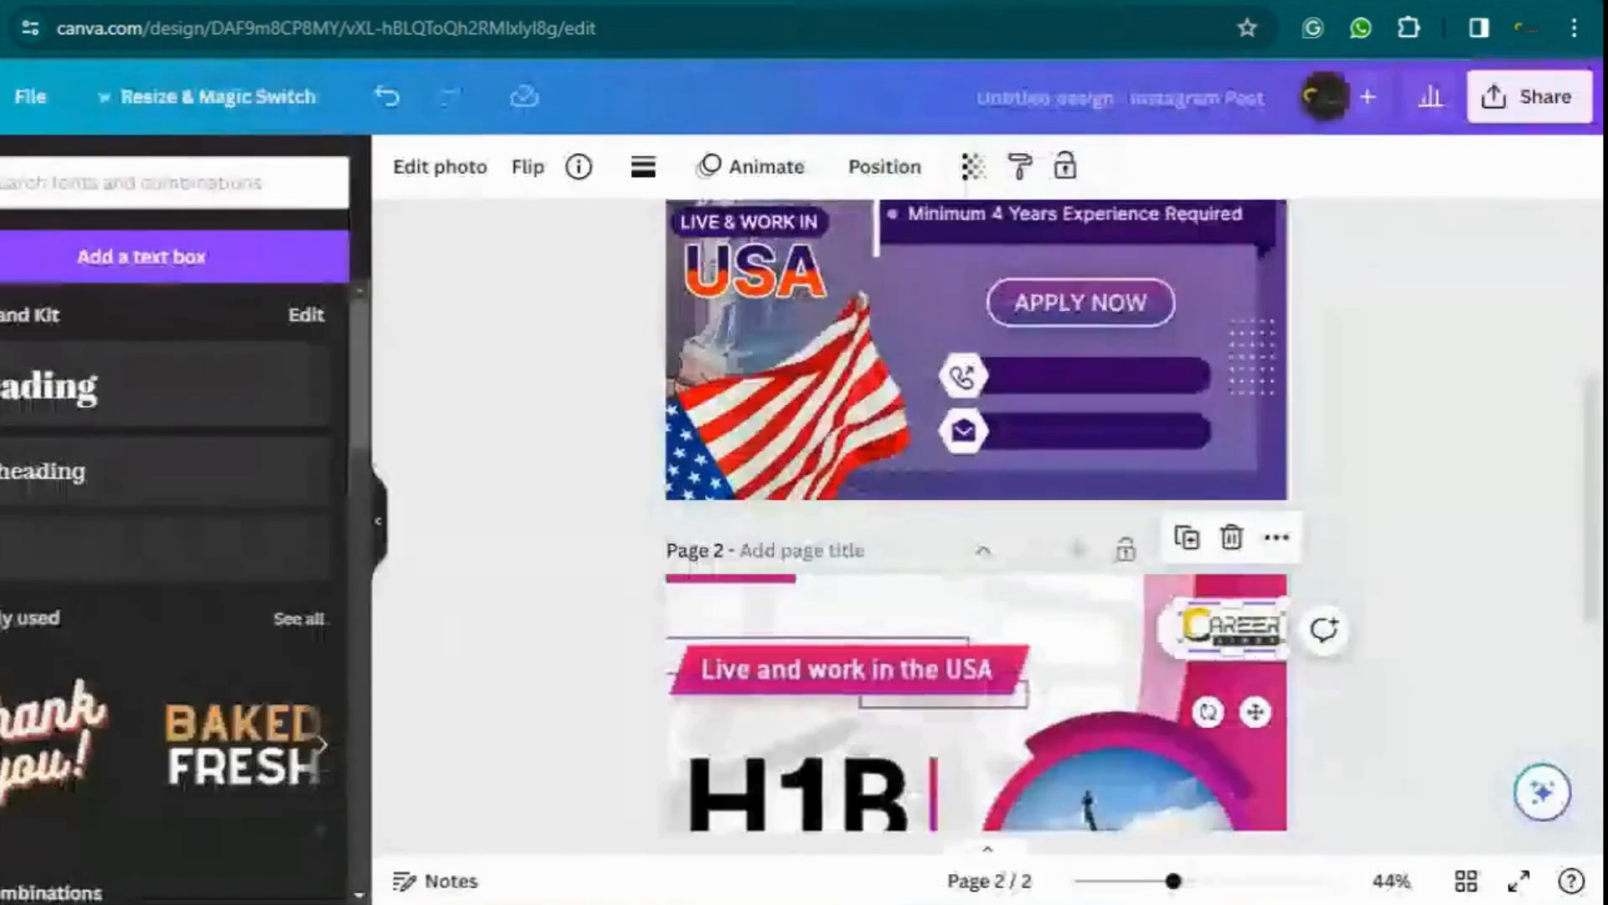
{"action": "scroll", "coordinate": [1309, 460], "scroll_direction": "up", "scroll_amount": 5}
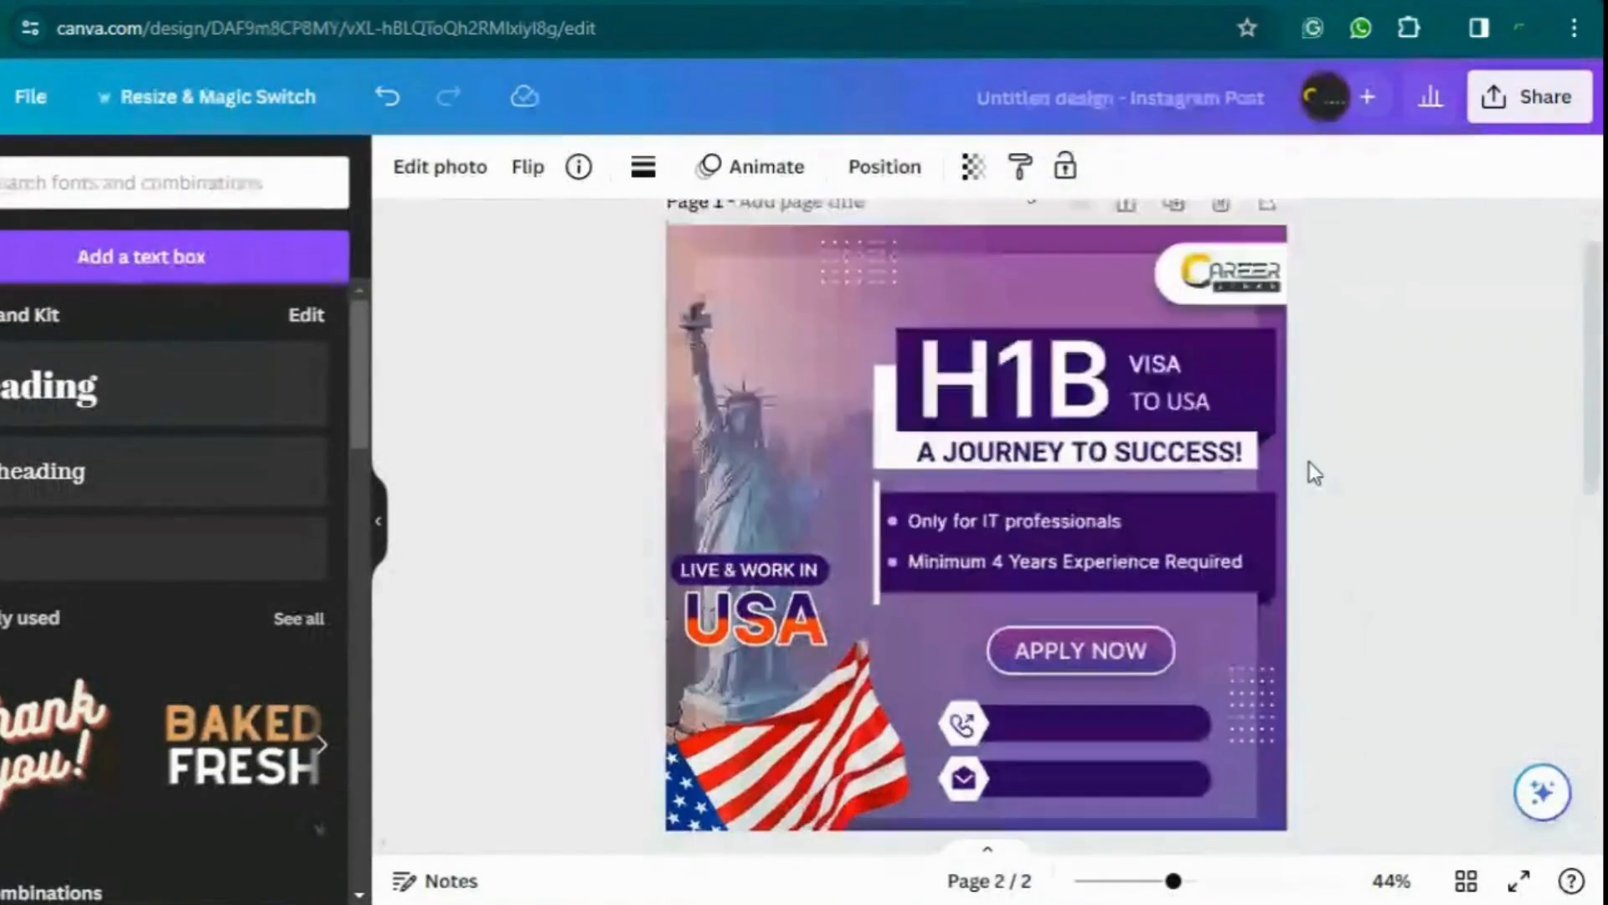
{"action": "scroll", "coordinate": [1309, 461], "scroll_direction": "down", "scroll_amount": 3}
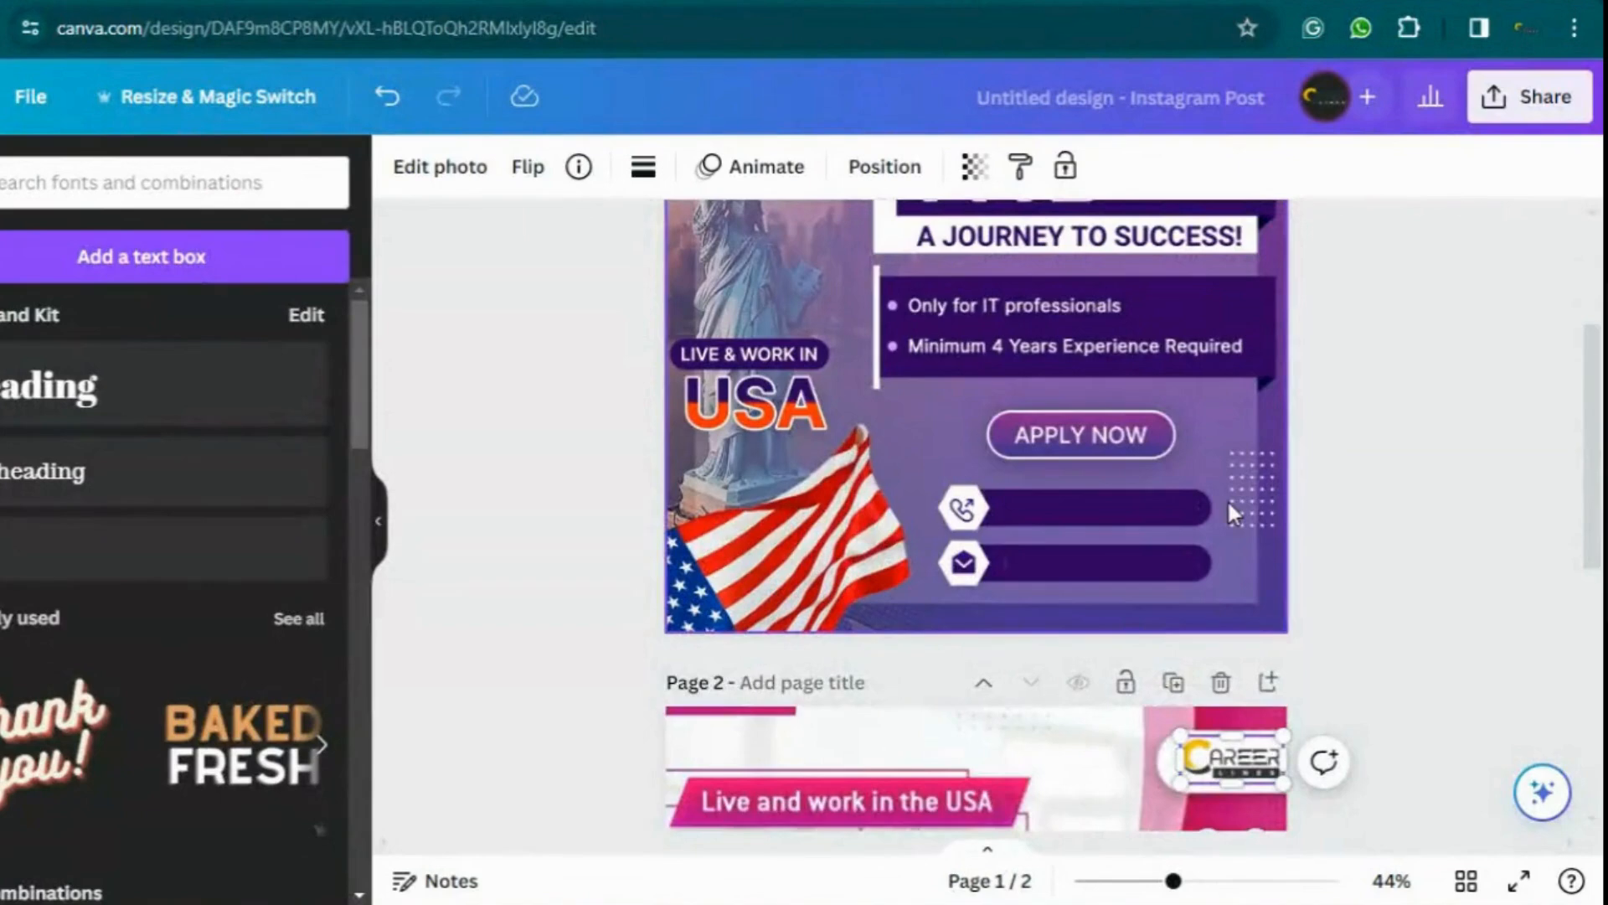
{"action": "scroll", "coordinate": [1228, 499], "scroll_direction": "up", "scroll_amount": 2}
{"action": "scroll", "coordinate": [1228, 508], "scroll_direction": "up", "scroll_amount": 2}
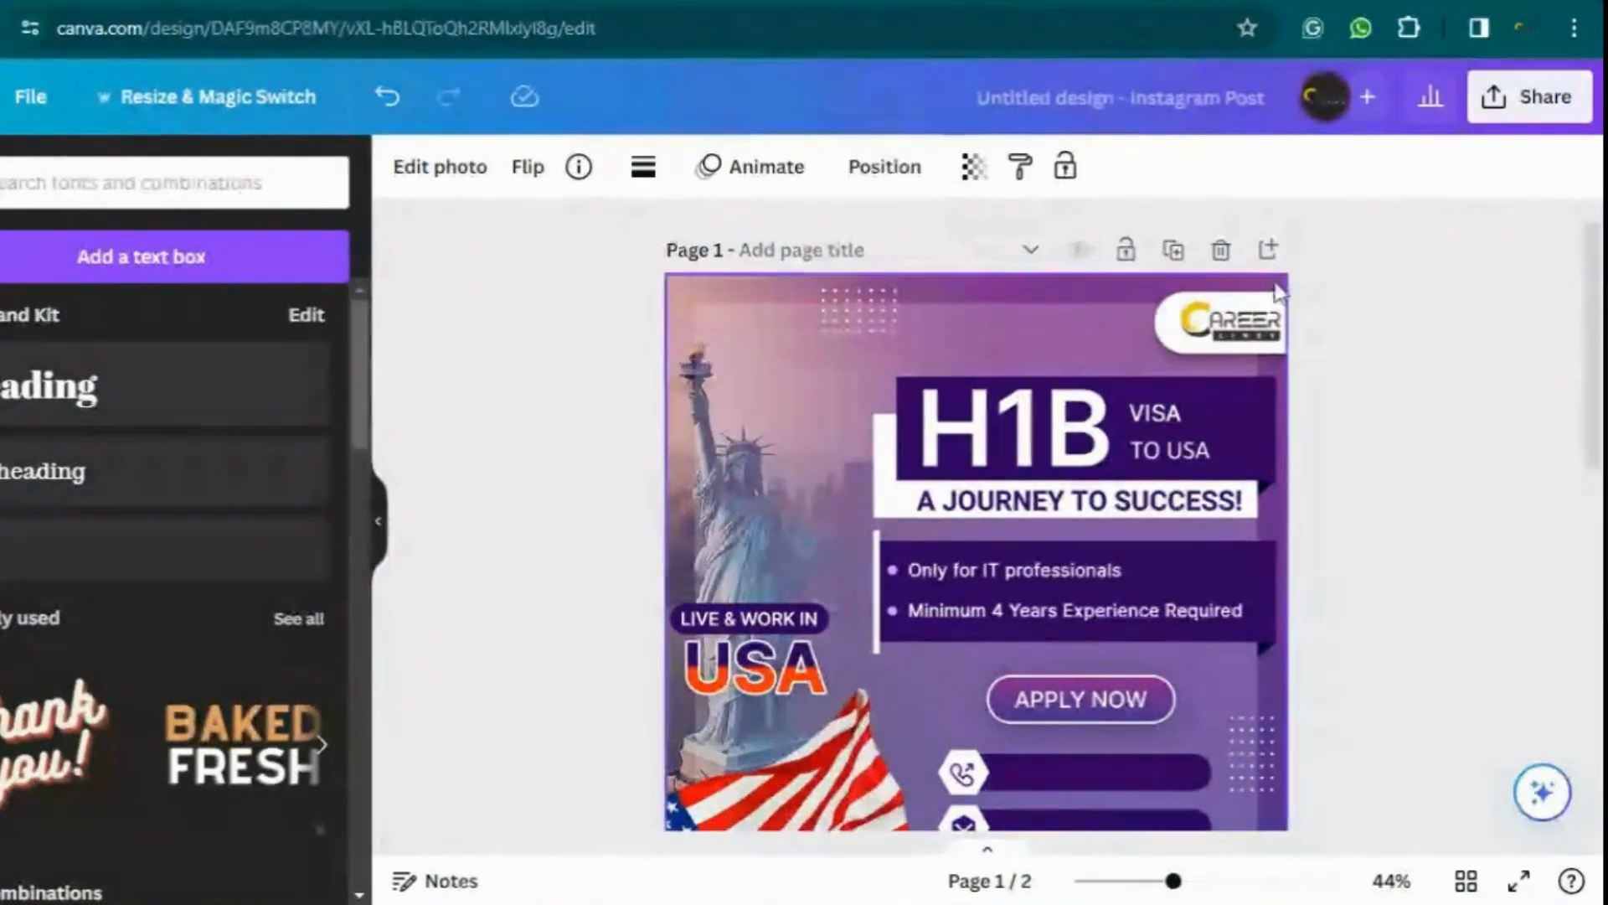
{"action": "scroll", "coordinate": [1482, 482], "scroll_direction": "down", "scroll_amount": 3}
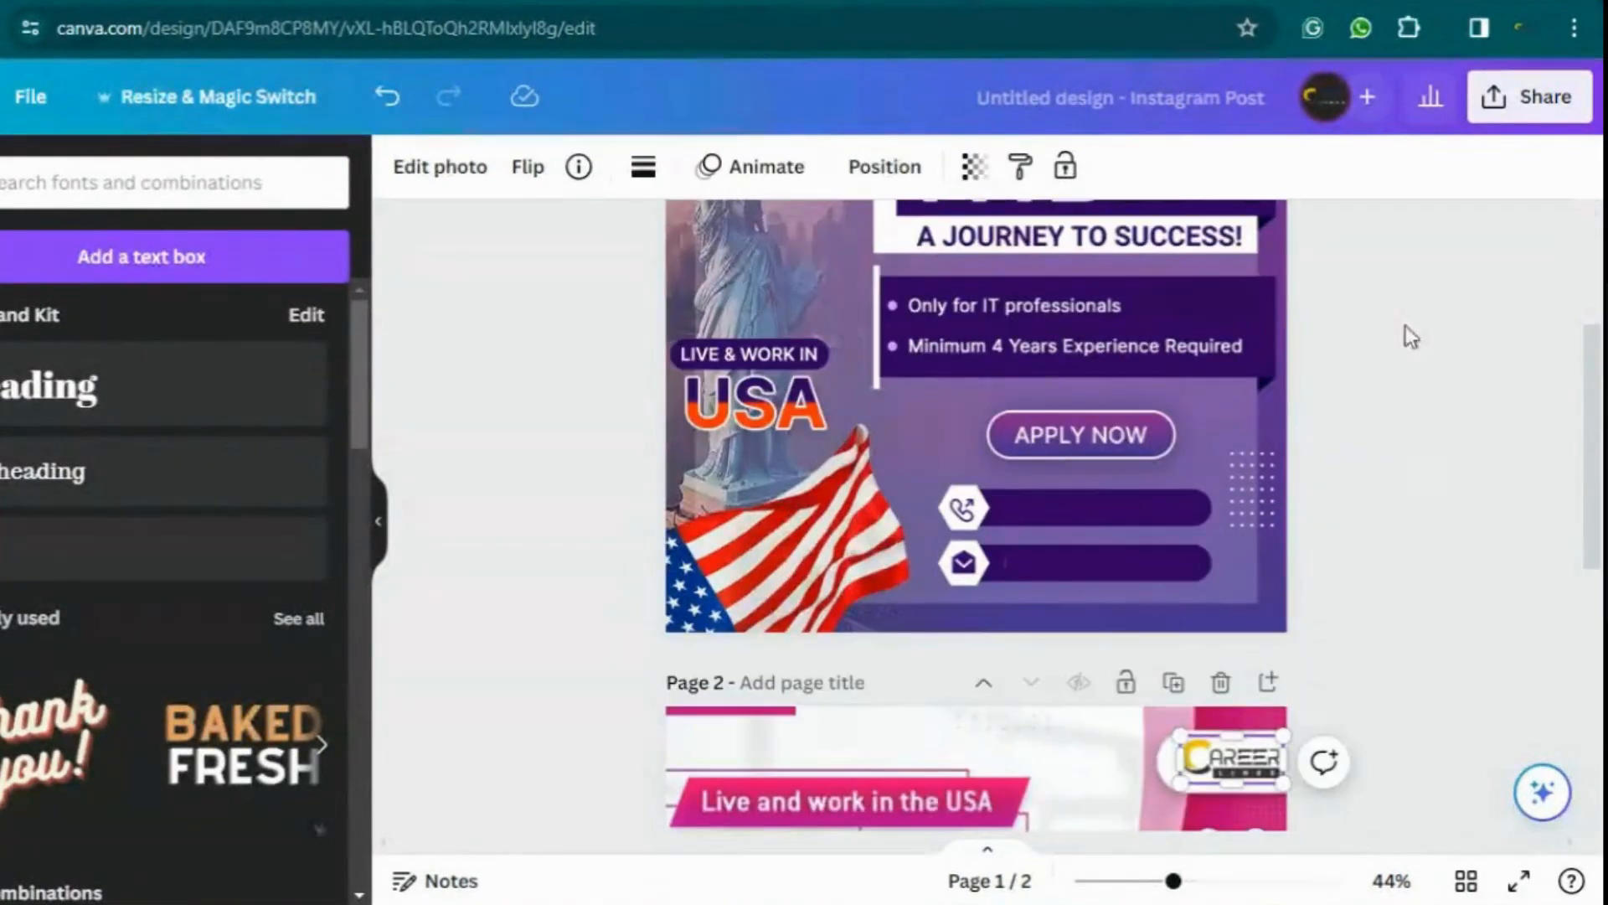
{"action": "scroll", "coordinate": [1272, 456], "scroll_direction": "down", "scroll_amount": 5}
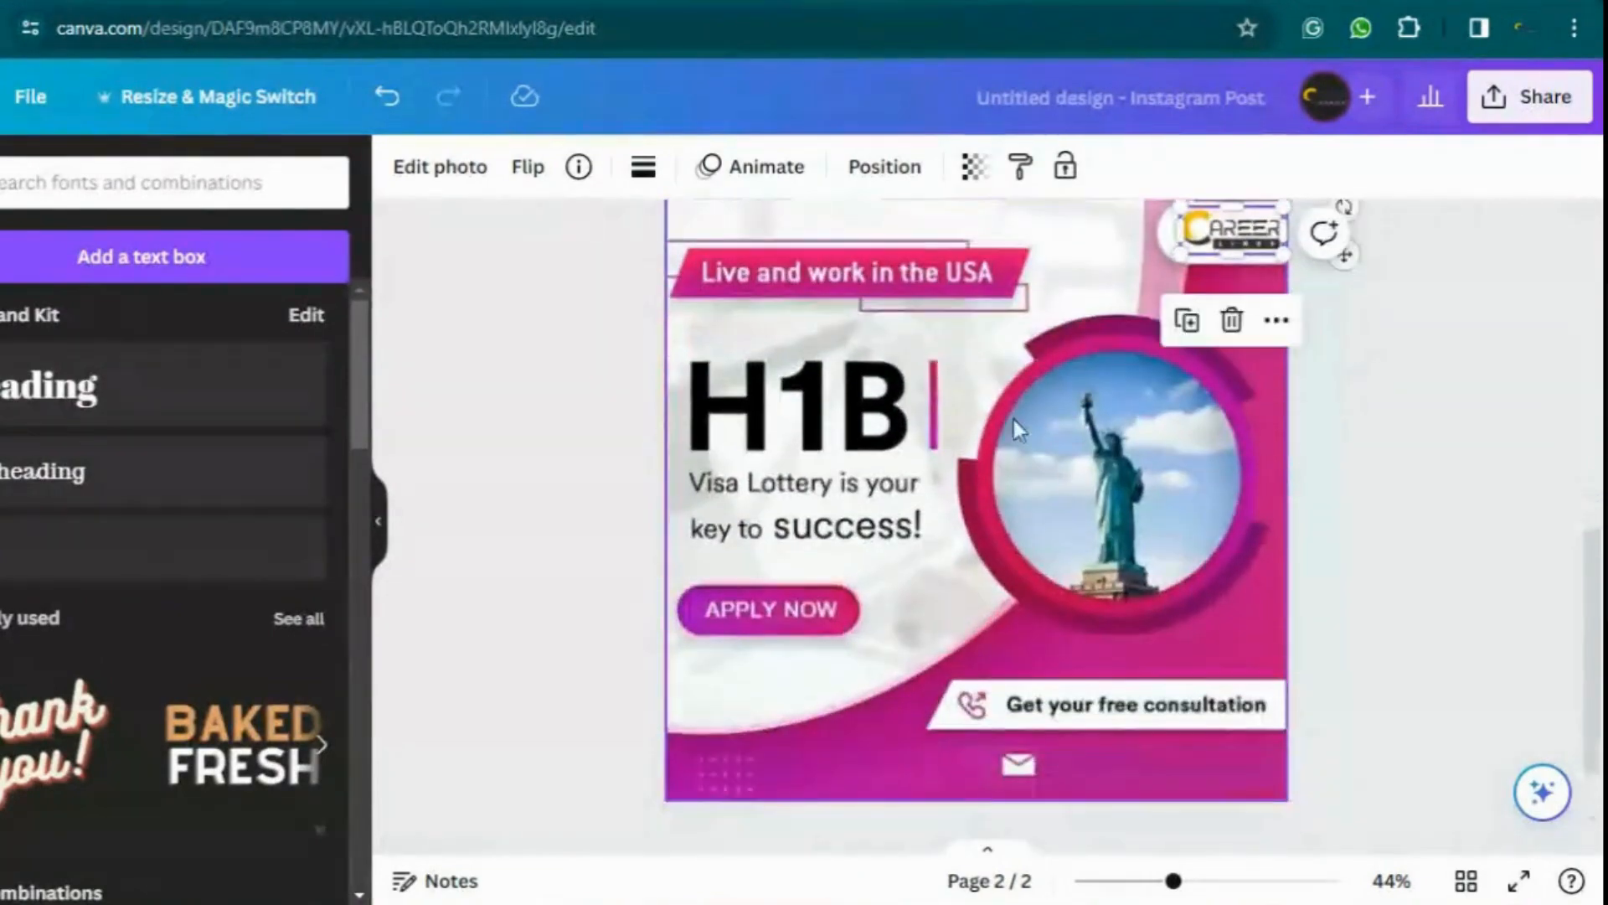
{"action": "scroll", "coordinate": [1043, 519], "scroll_direction": "up", "scroll_amount": 3}
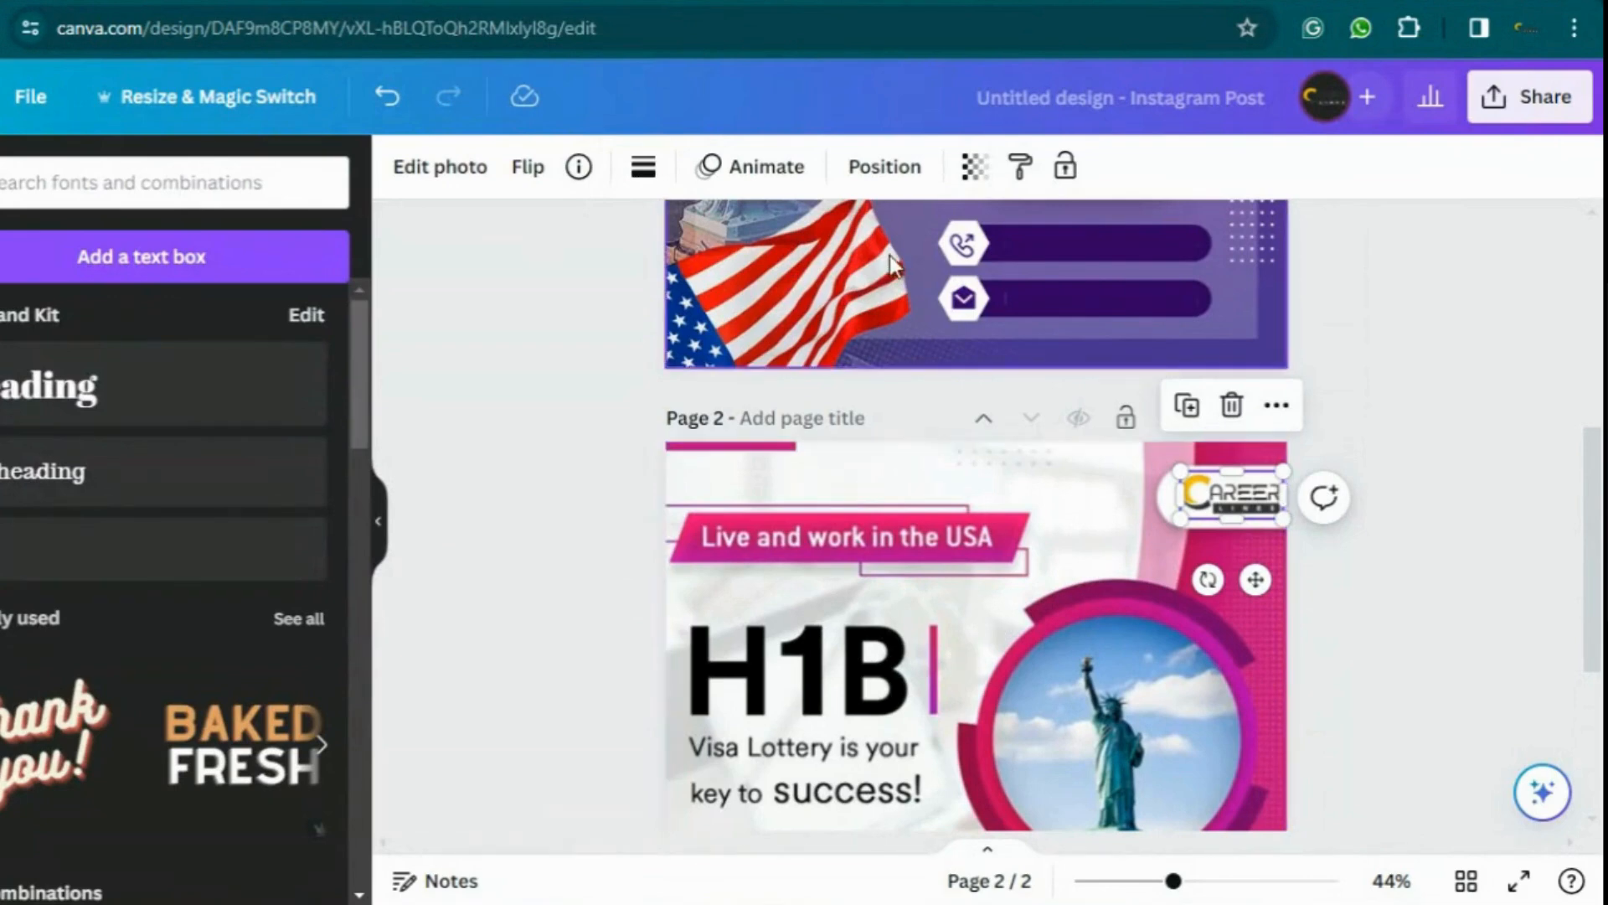
Download only Page 1 of the H1B visa design, the purple artwork, as a PNG
{"action": "left_click", "coordinate": [1529, 98]}
{"action": "scroll", "coordinate": [1415, 561], "scroll_direction": "down", "scroll_amount": 2}
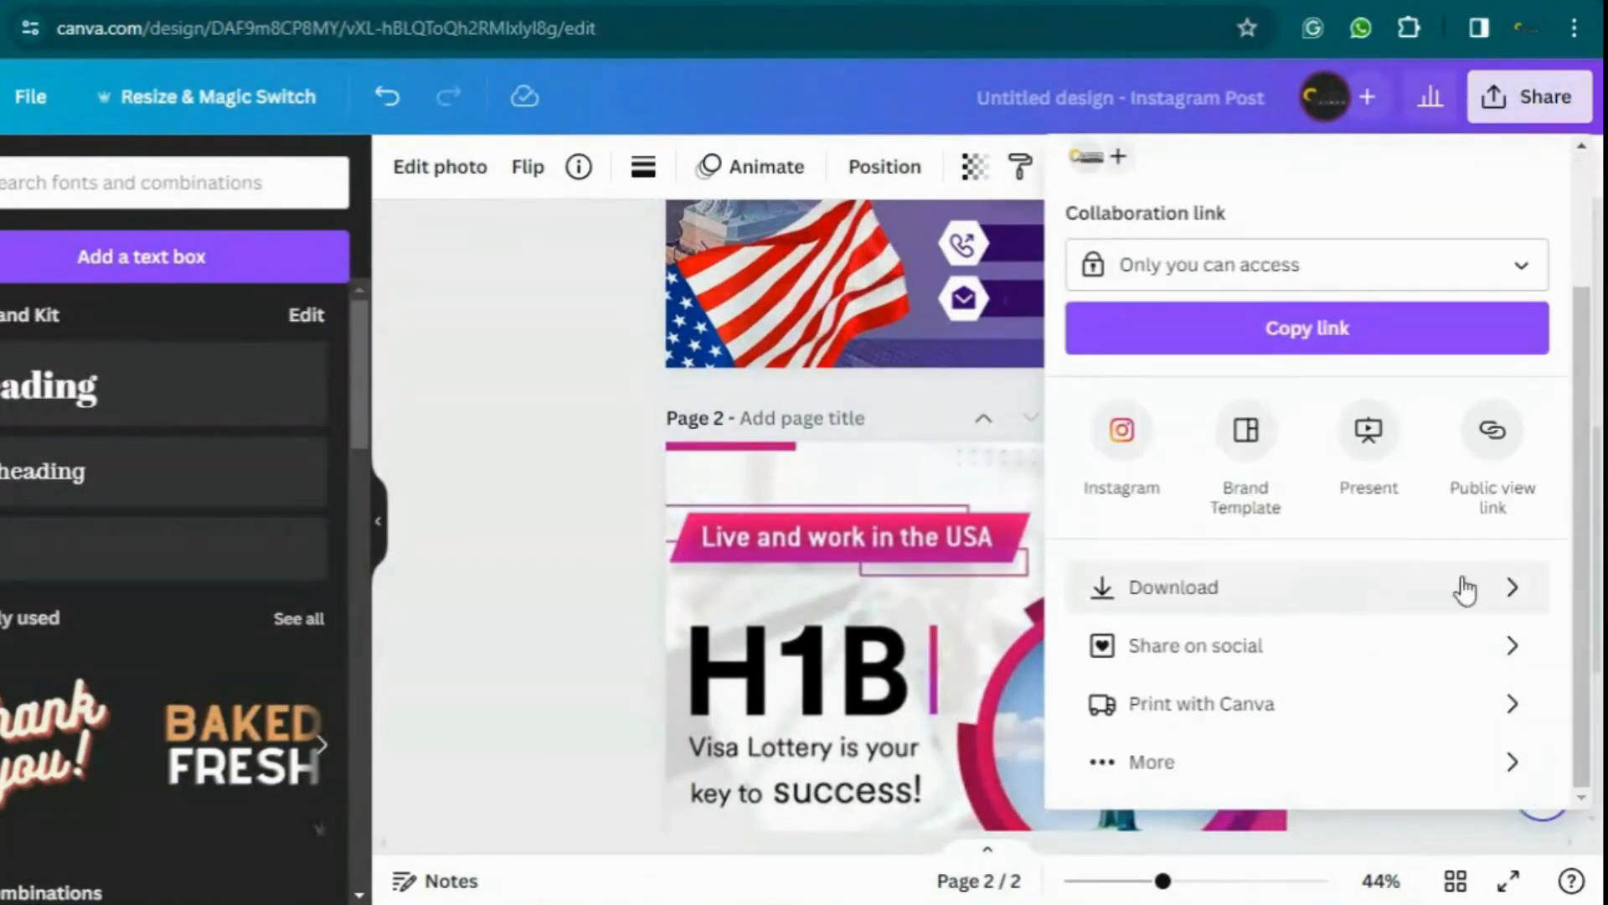
{"action": "left_click", "coordinate": [1507, 605]}
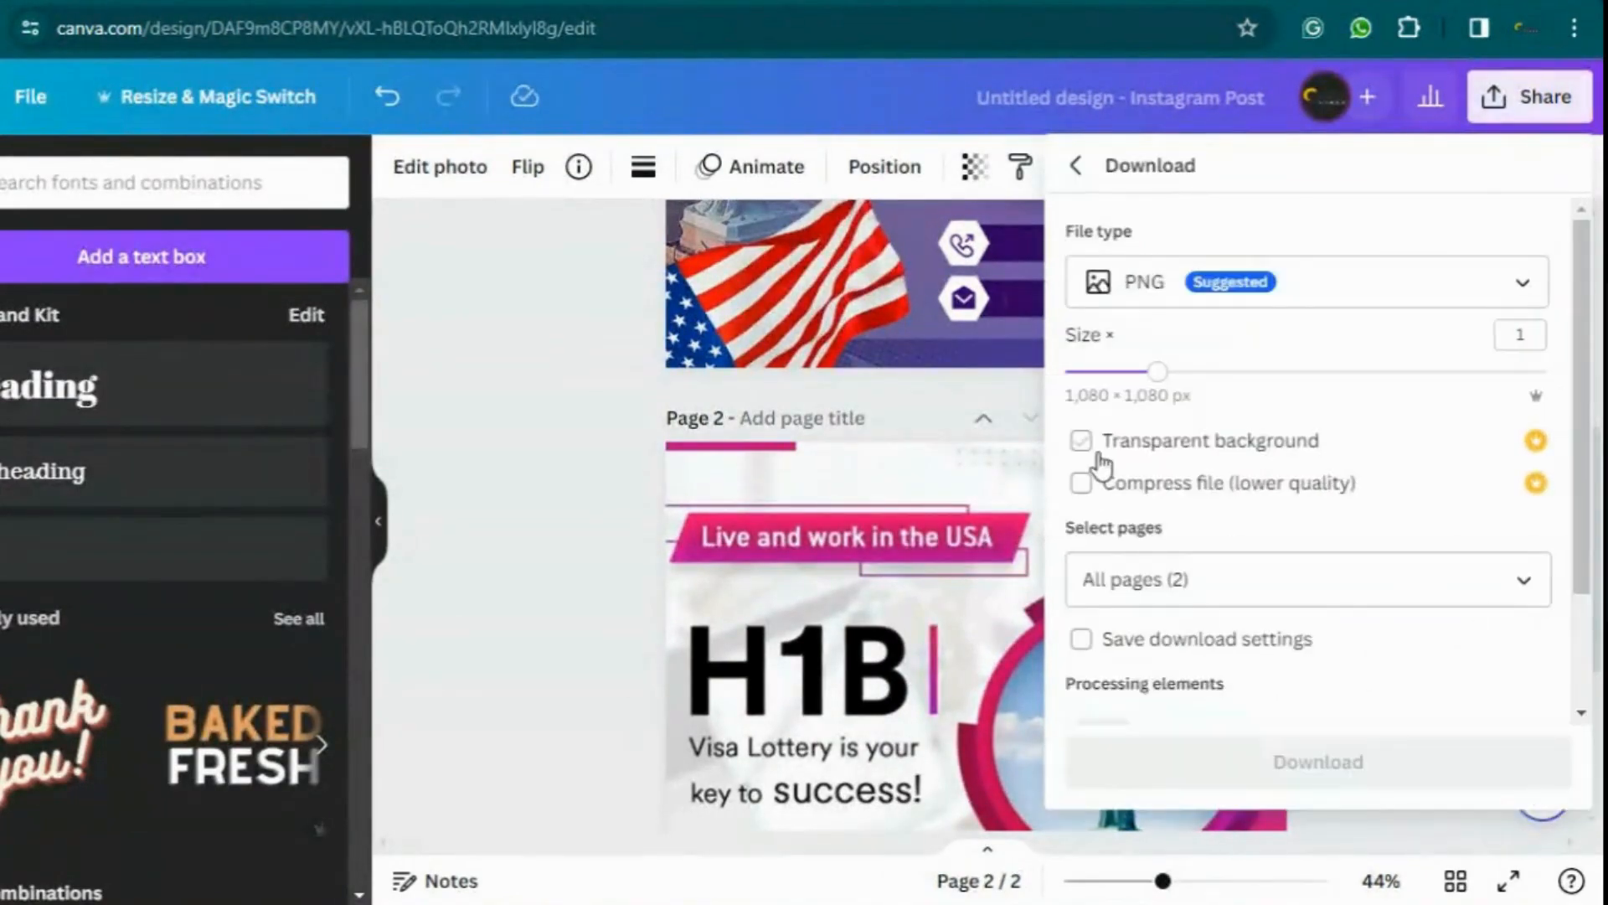
{"action": "scroll", "coordinate": [1257, 536], "scroll_direction": "down", "scroll_amount": 1}
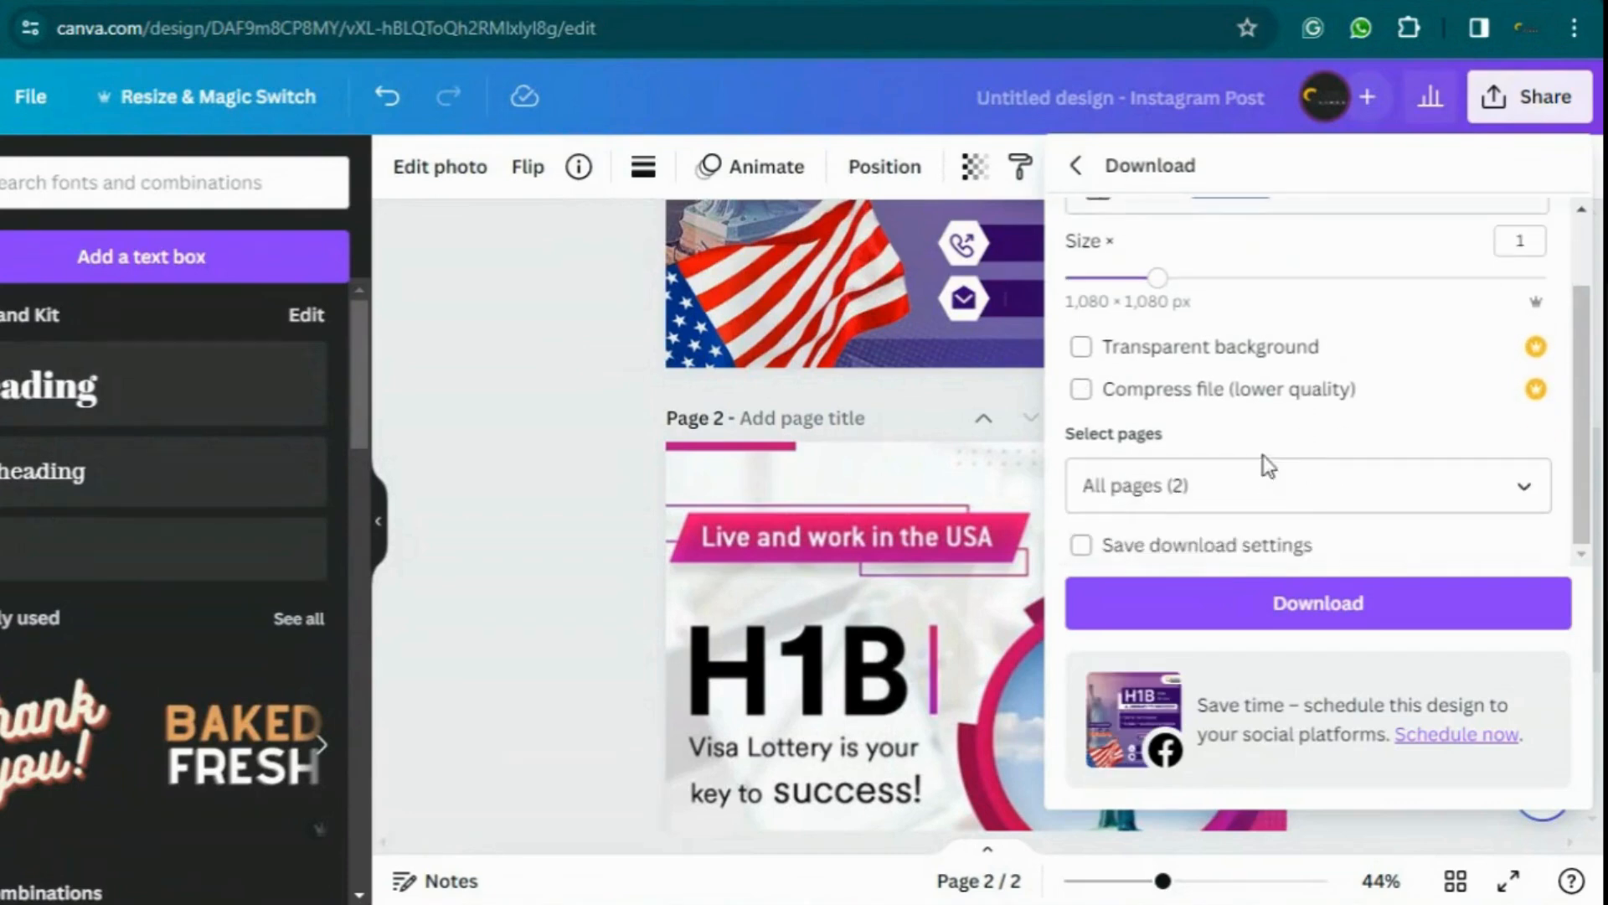
{"action": "left_click", "coordinate": [1523, 482]}
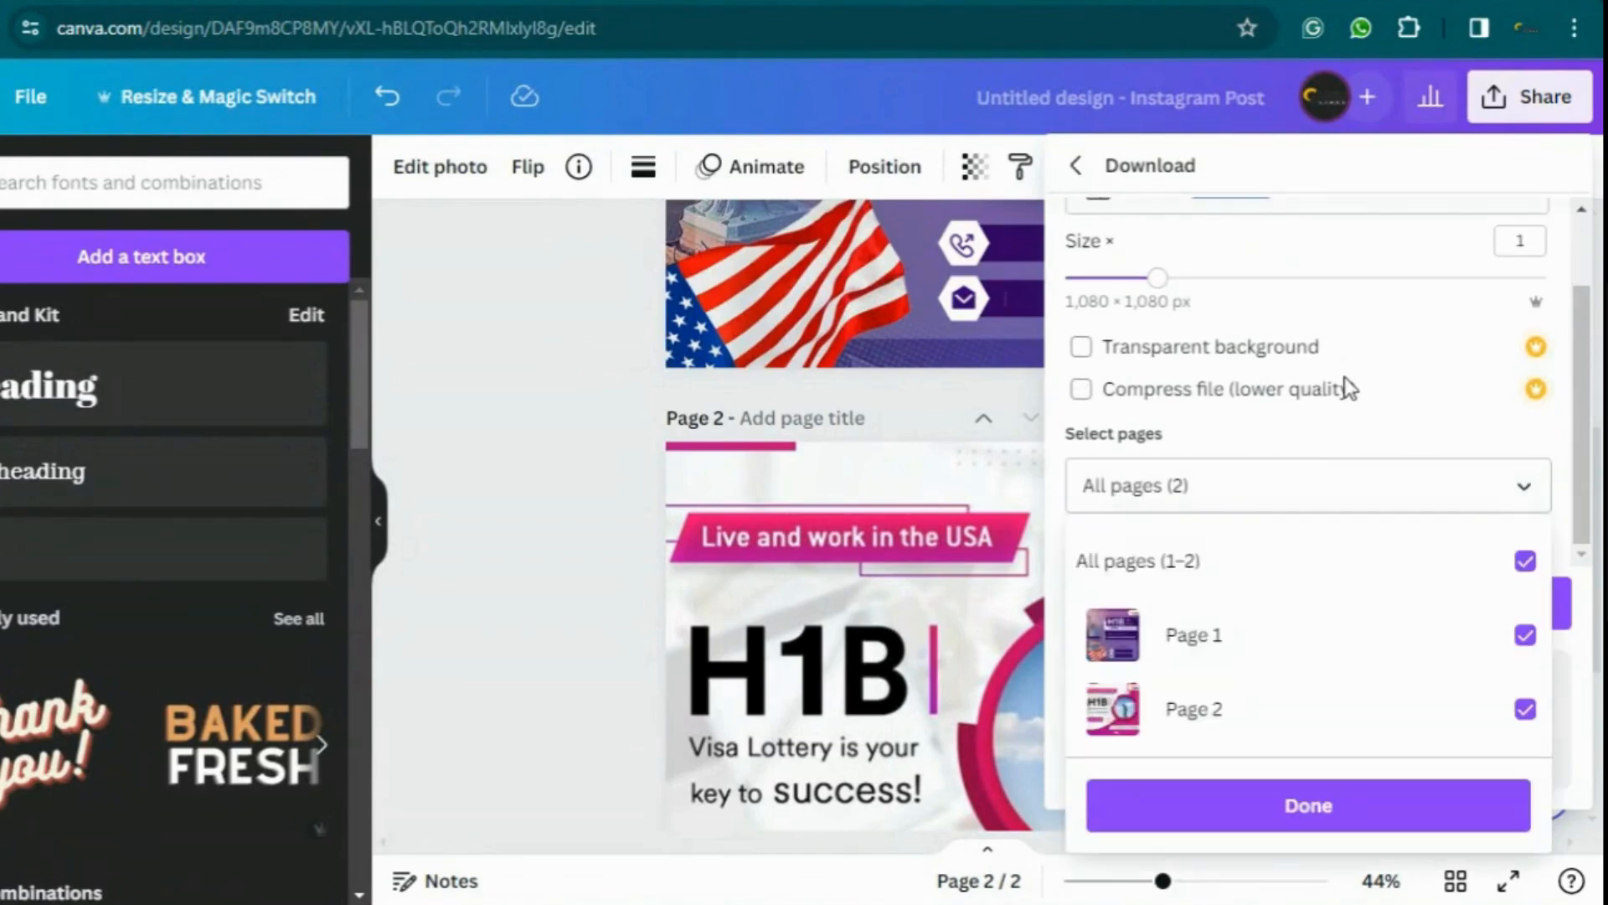
{"action": "left_click", "coordinate": [1526, 561]}
{"action": "left_click", "coordinate": [1525, 635]}
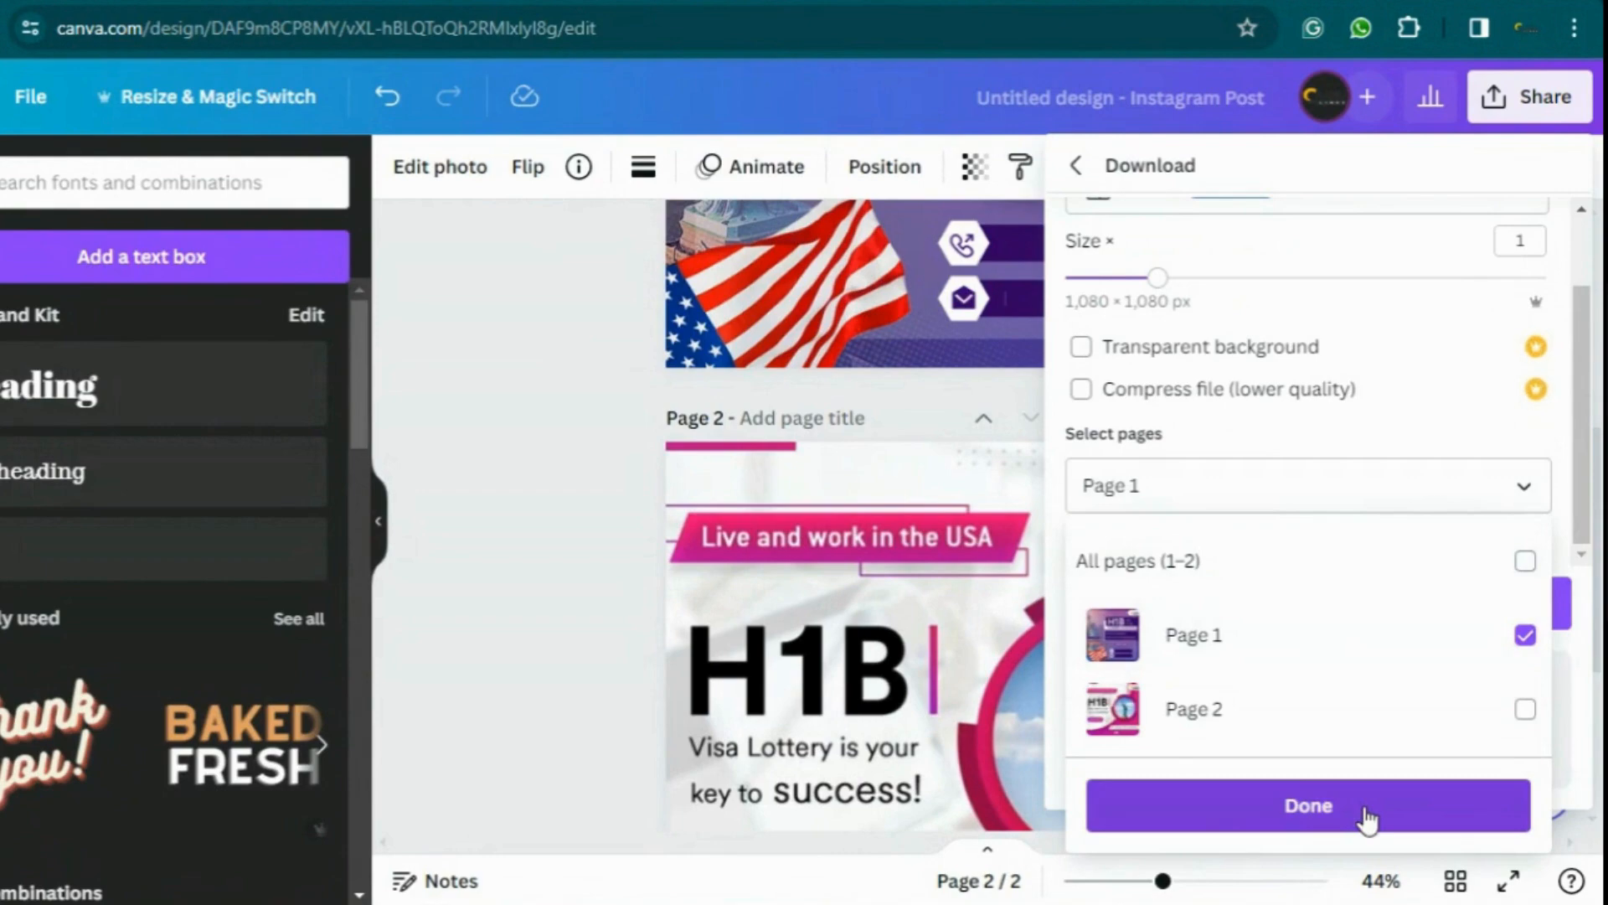
{"action": "left_click", "coordinate": [1365, 807]}
{"action": "left_click", "coordinate": [1388, 627]}
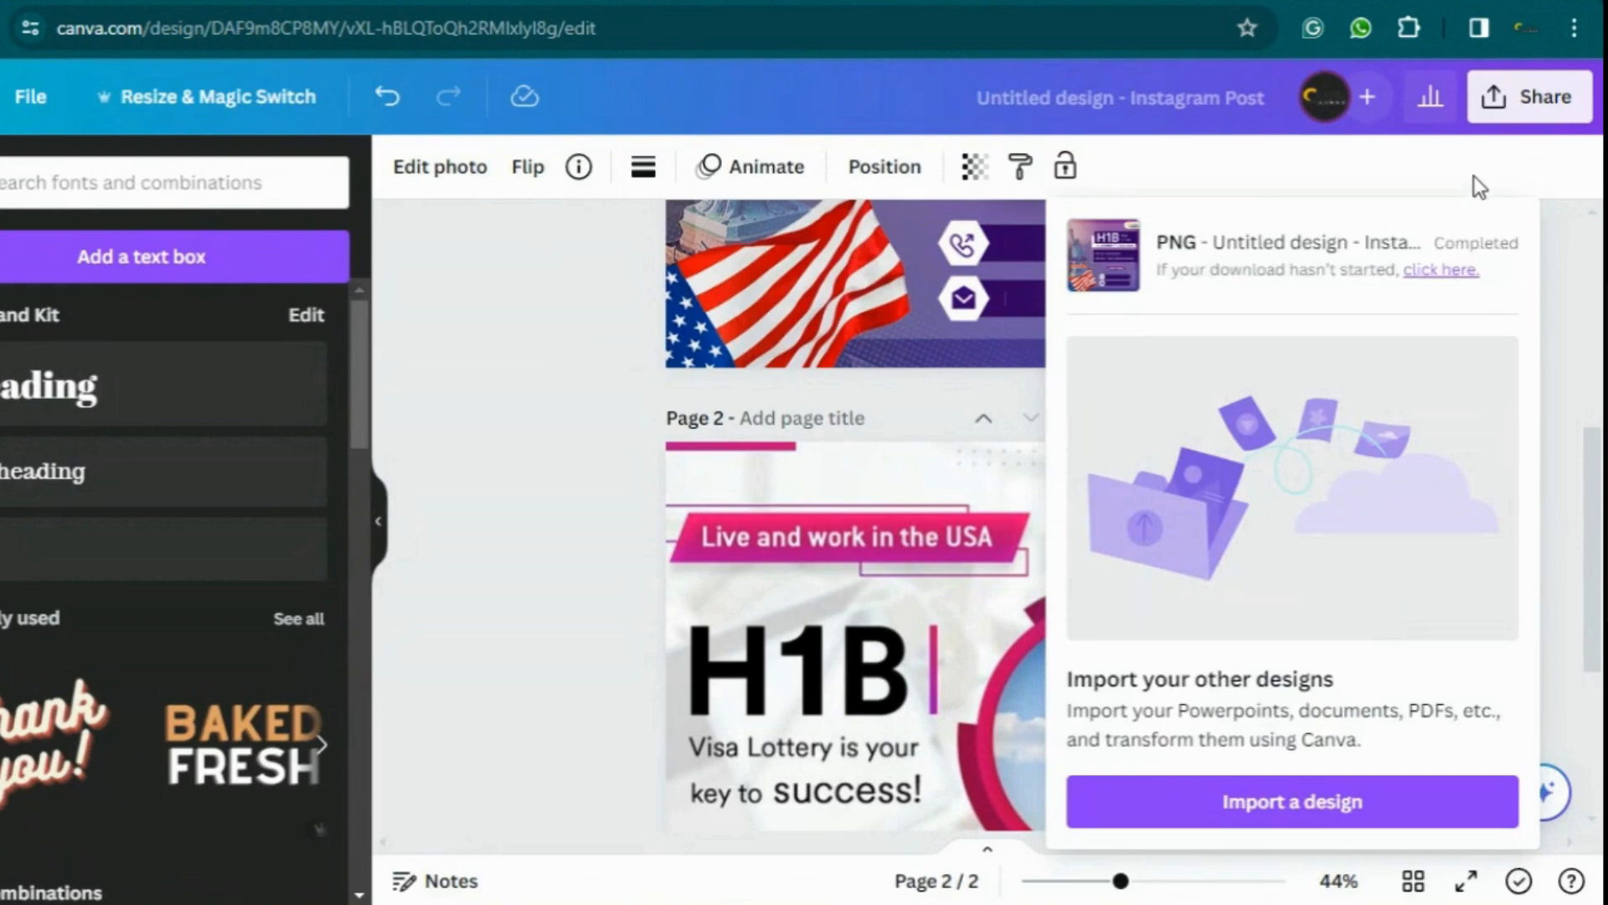
Download only Page 2, the pink Statue of Liberty artwork, as a separate PNG
{"action": "left_click", "coordinate": [1505, 121]}
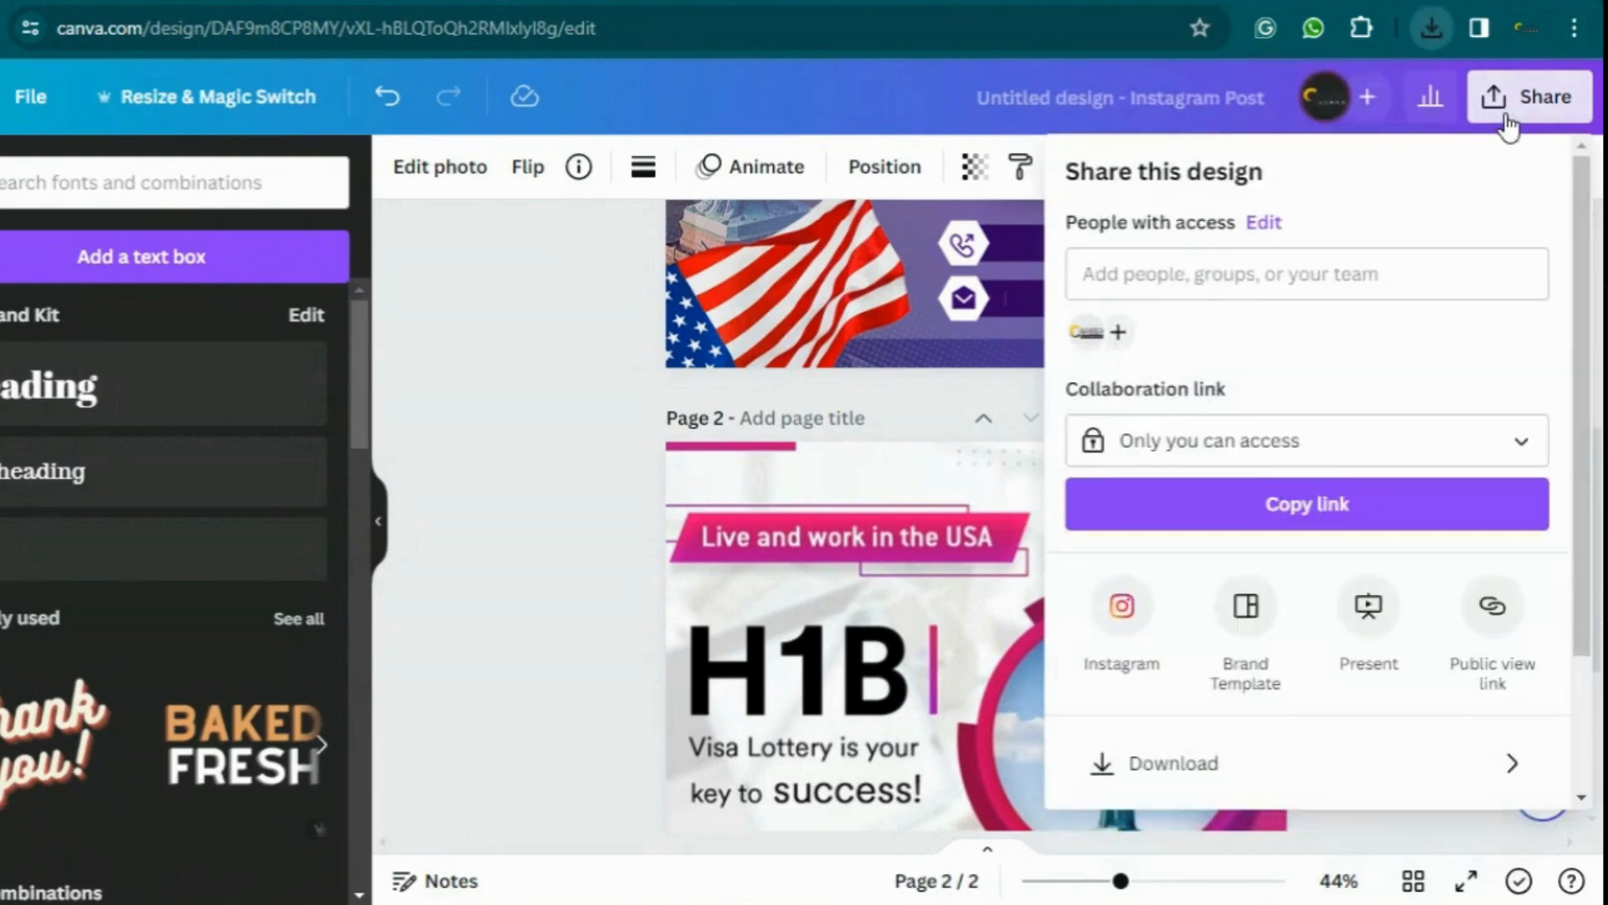
{"action": "scroll", "coordinate": [1505, 630], "scroll_direction": "down", "scroll_amount": 2}
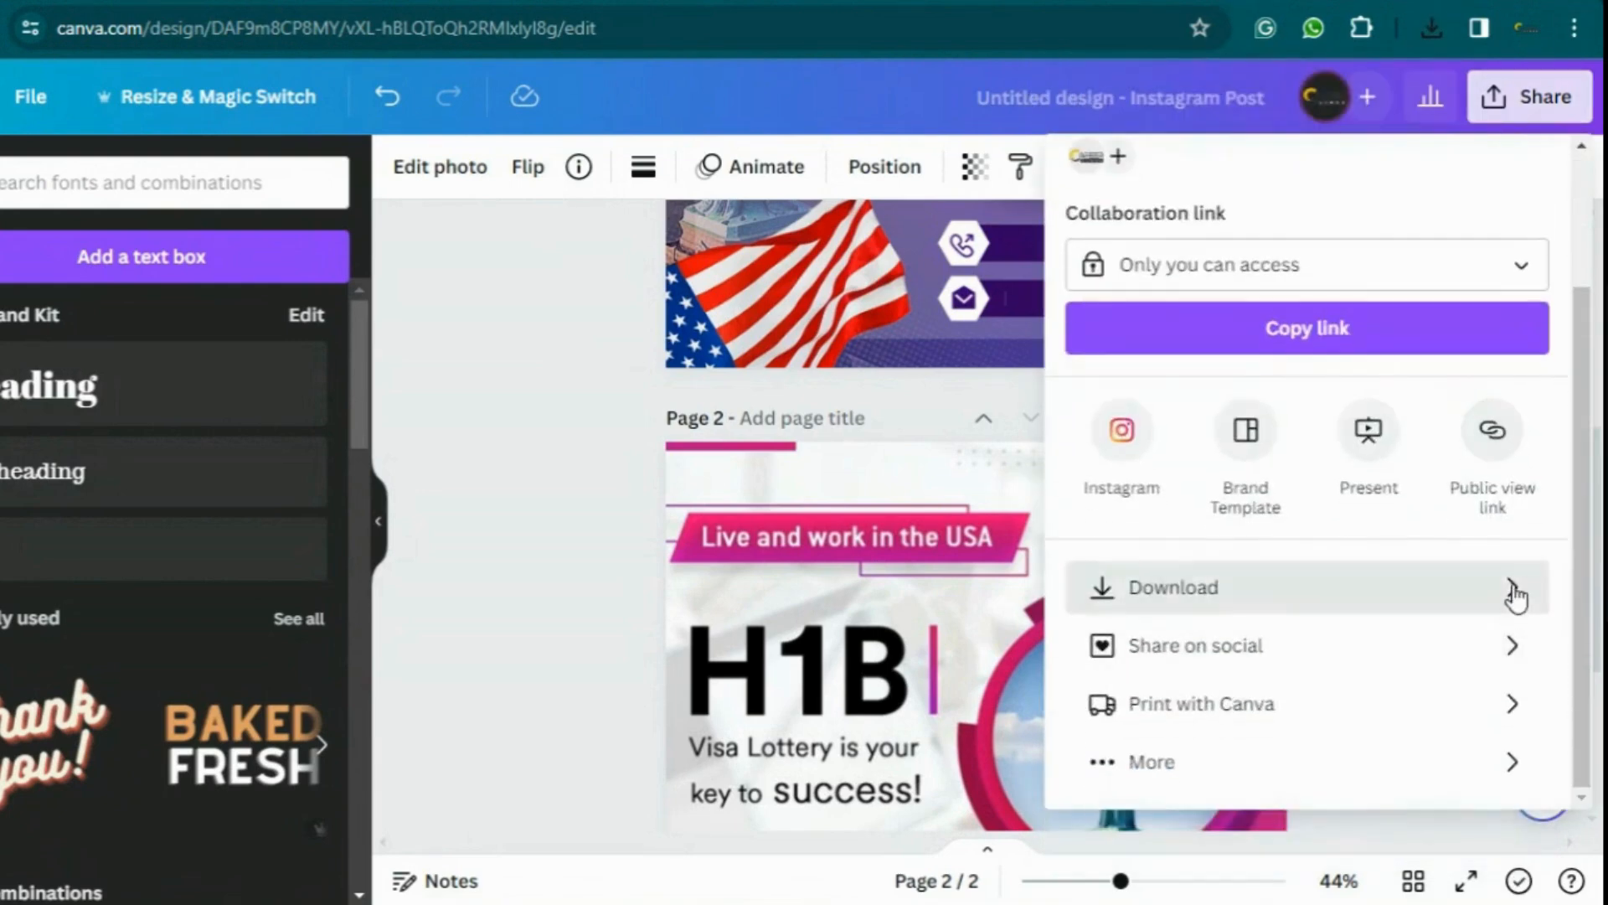
{"action": "left_click", "coordinate": [1511, 591]}
{"action": "scroll", "coordinate": [1533, 545], "scroll_direction": "down", "scroll_amount": 1}
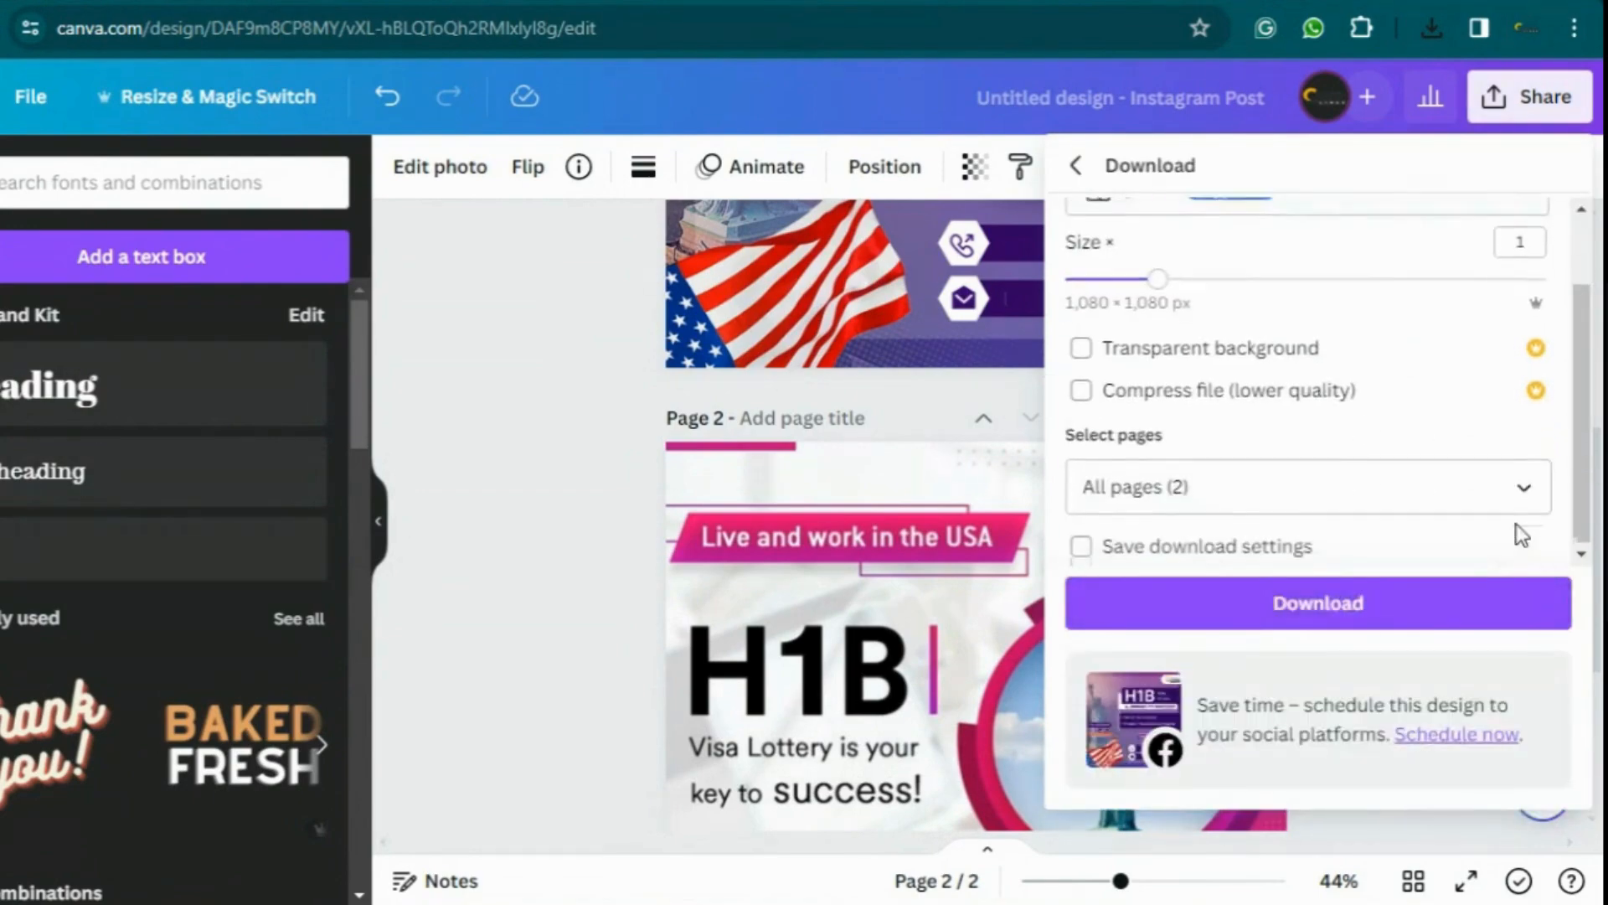
{"action": "left_click", "coordinate": [1533, 493]}
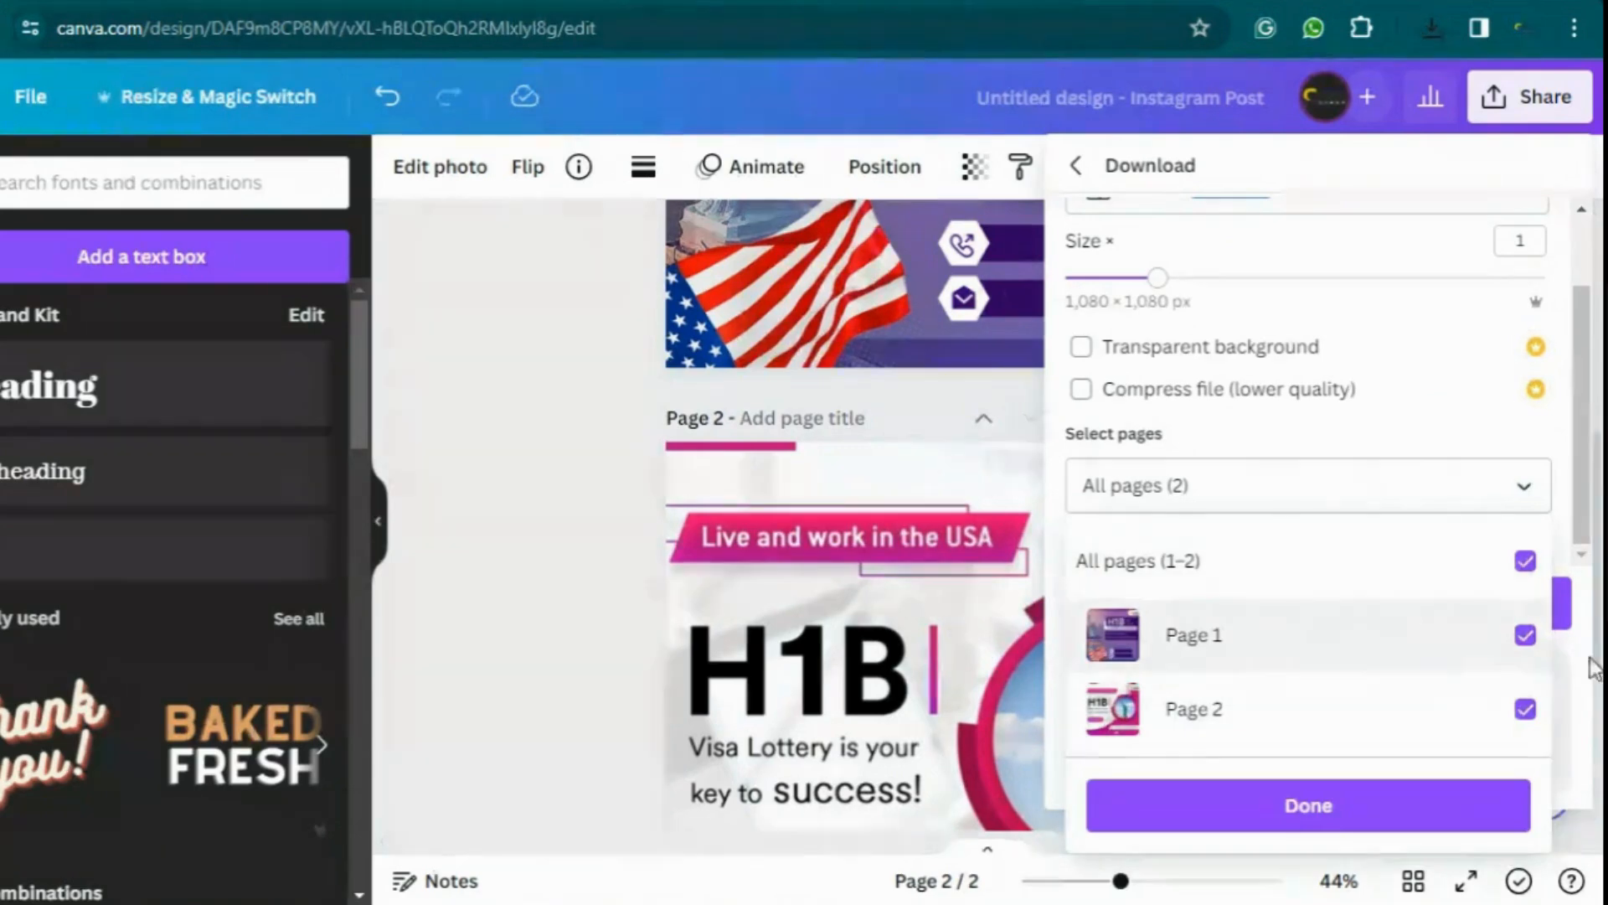
{"action": "left_click", "coordinate": [1525, 637]}
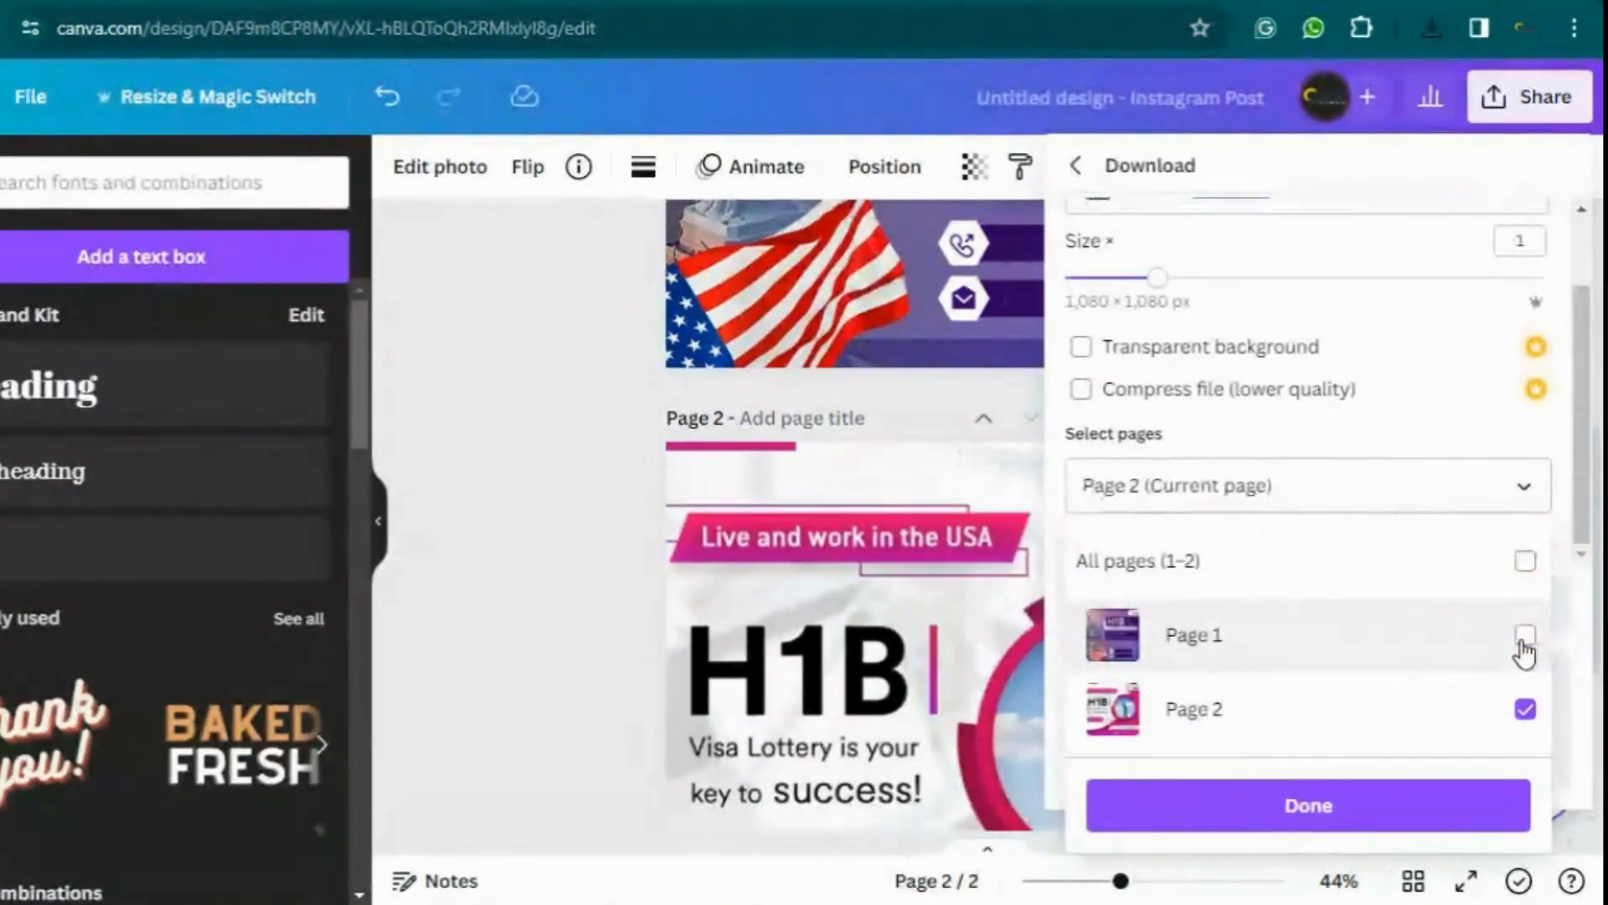
{"action": "left_click", "coordinate": [1361, 819]}
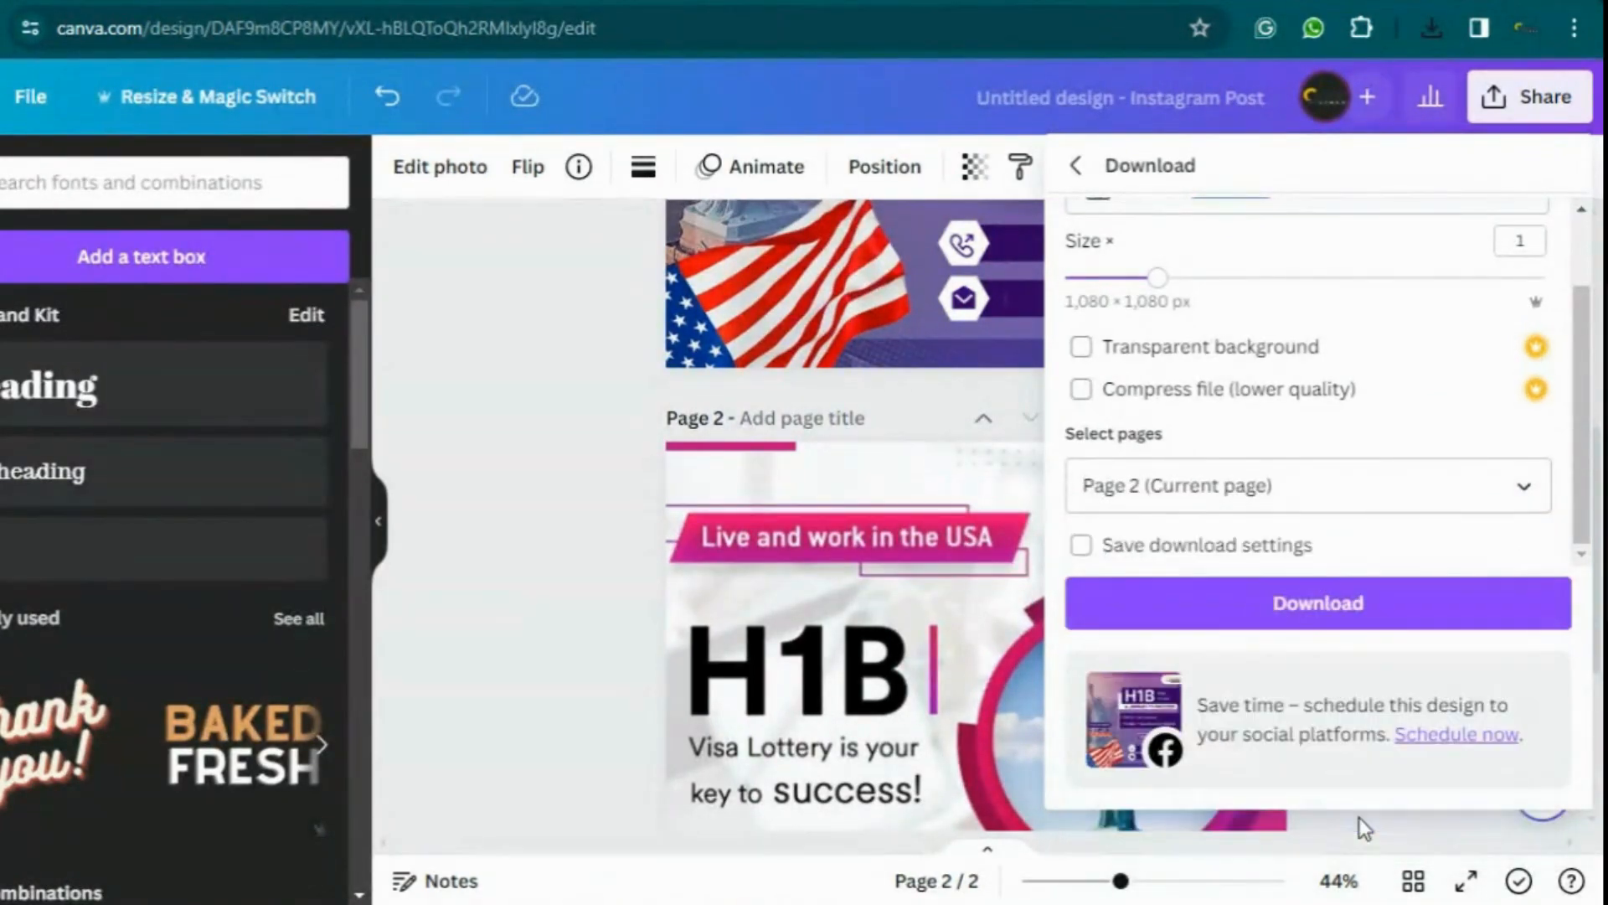
{"action": "left_click", "coordinate": [1323, 605]}
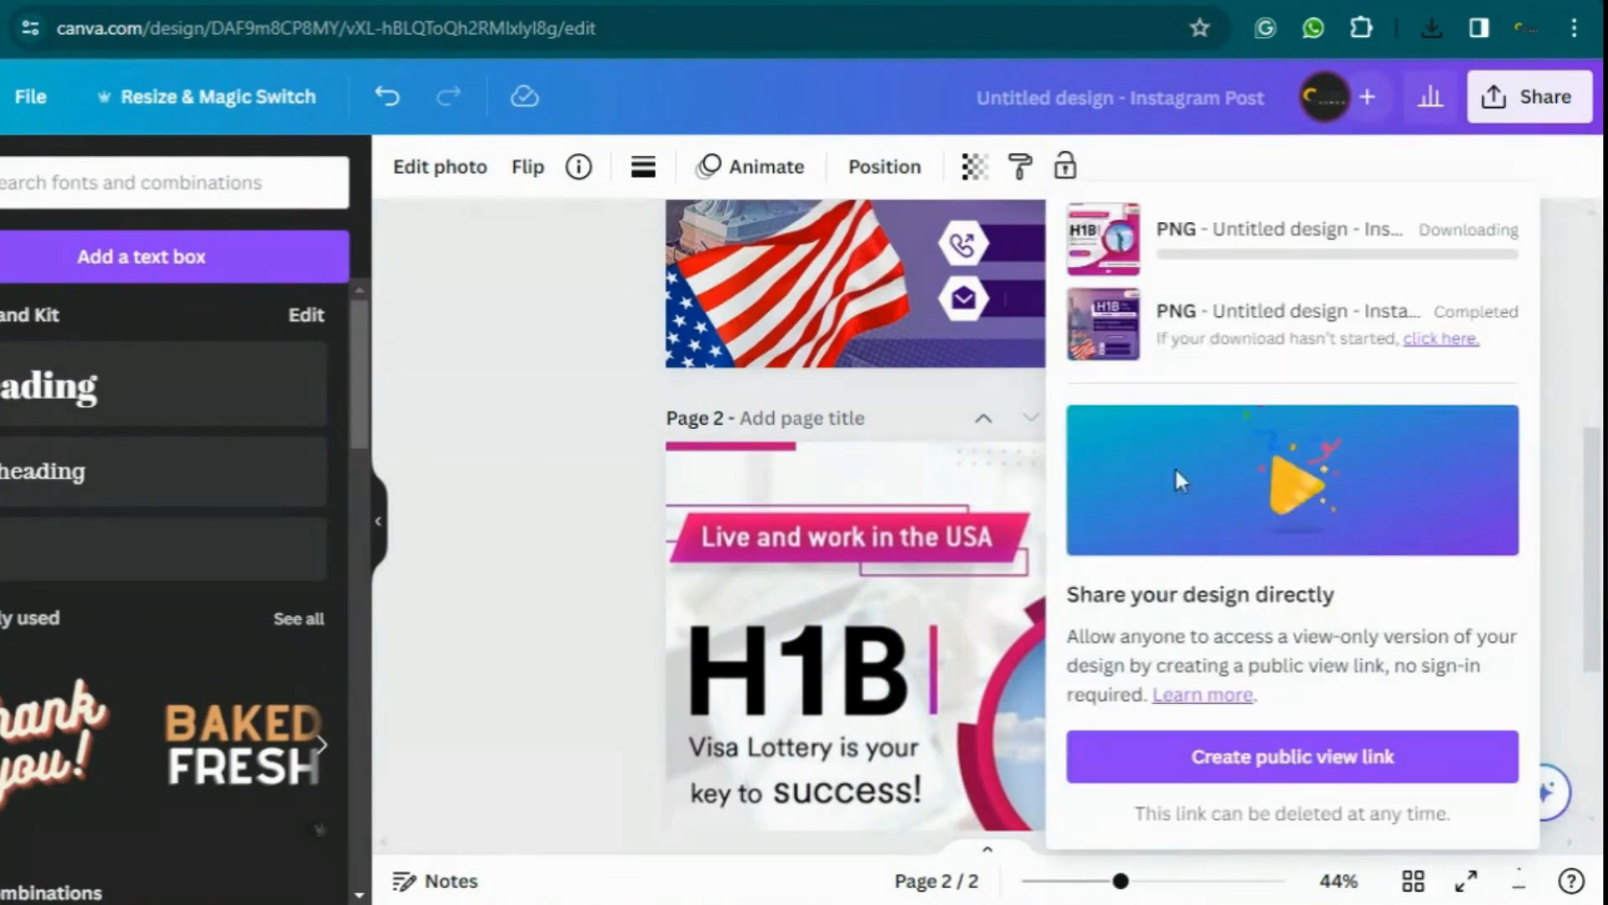
Review the file types offered for downloading the design, then close the list without choosing another format
{"action": "left_click", "coordinate": [1489, 116]}
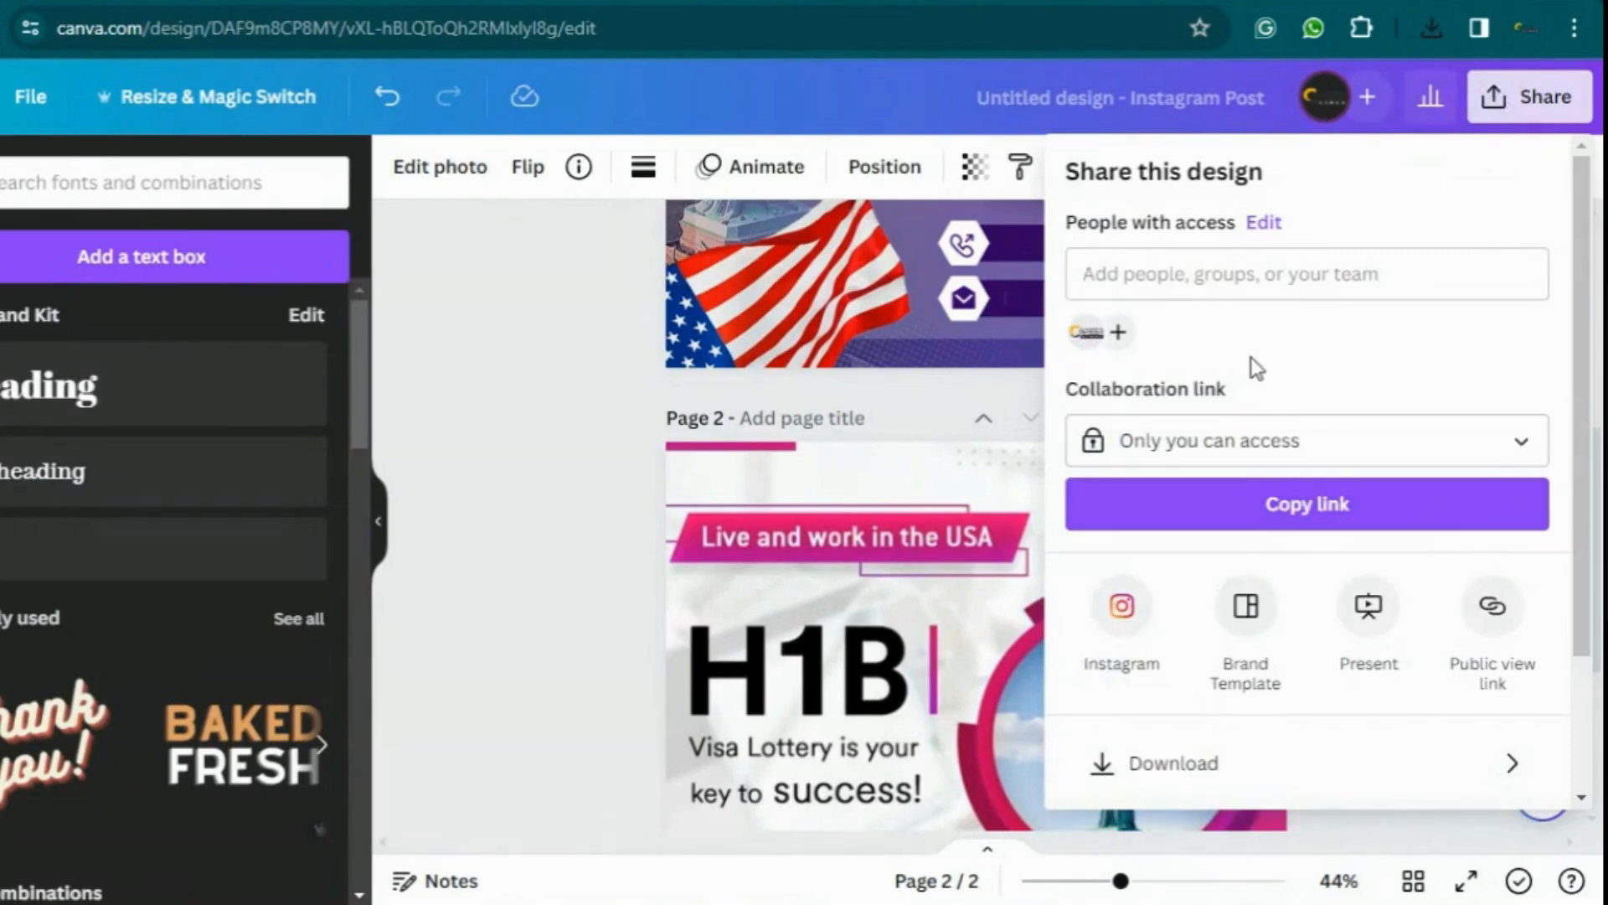
{"action": "left_click", "coordinate": [1516, 775]}
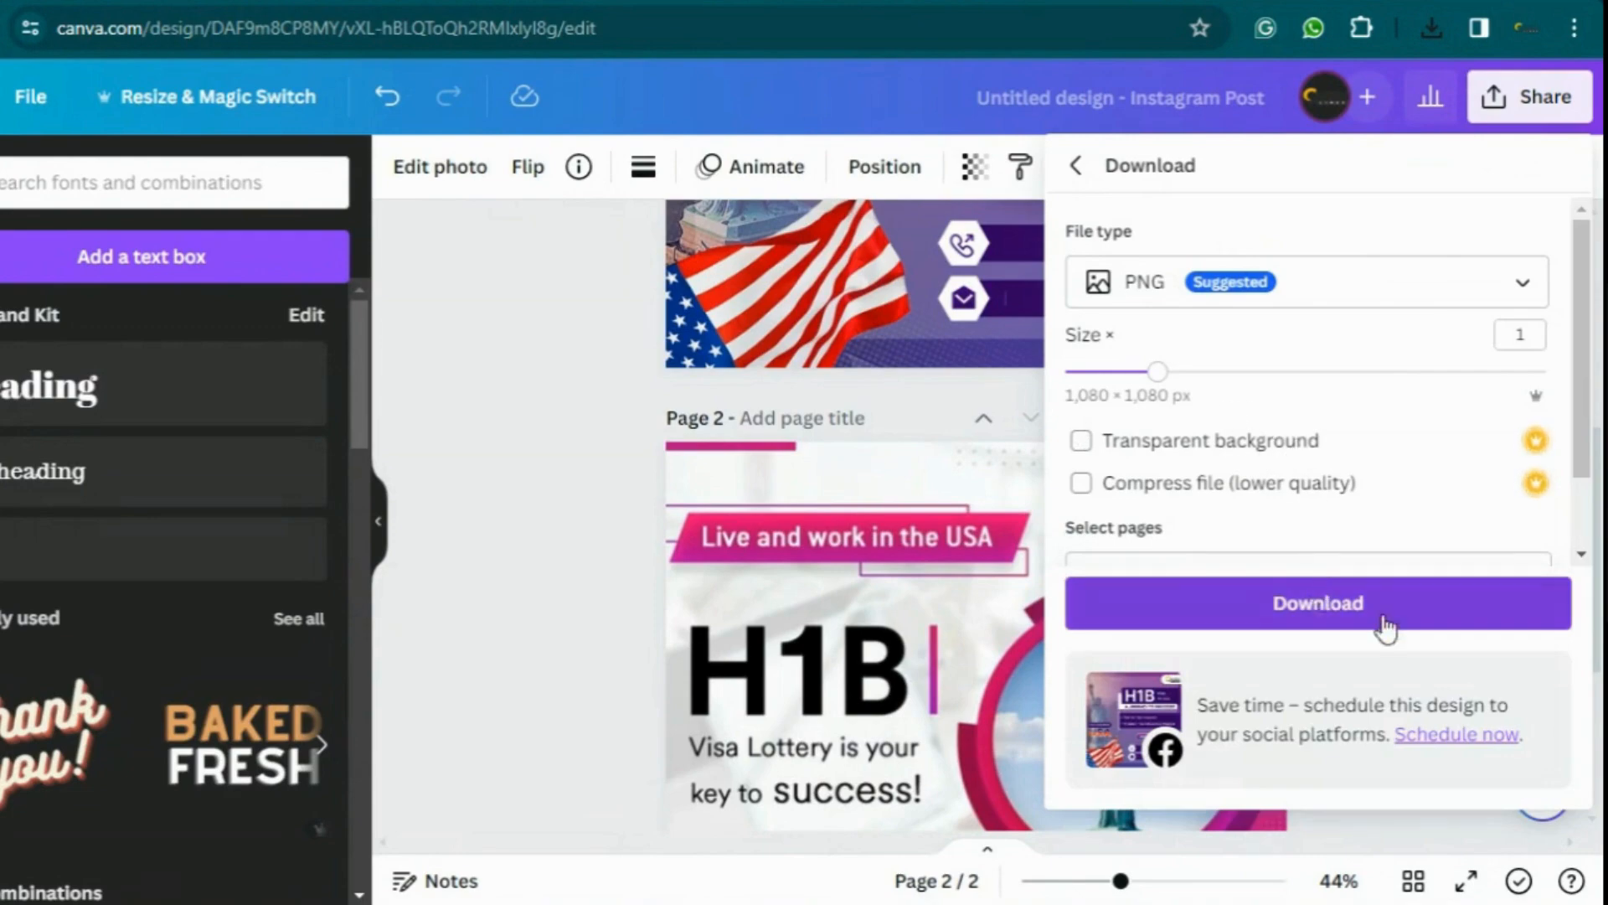
{"action": "left_click", "coordinate": [1324, 275]}
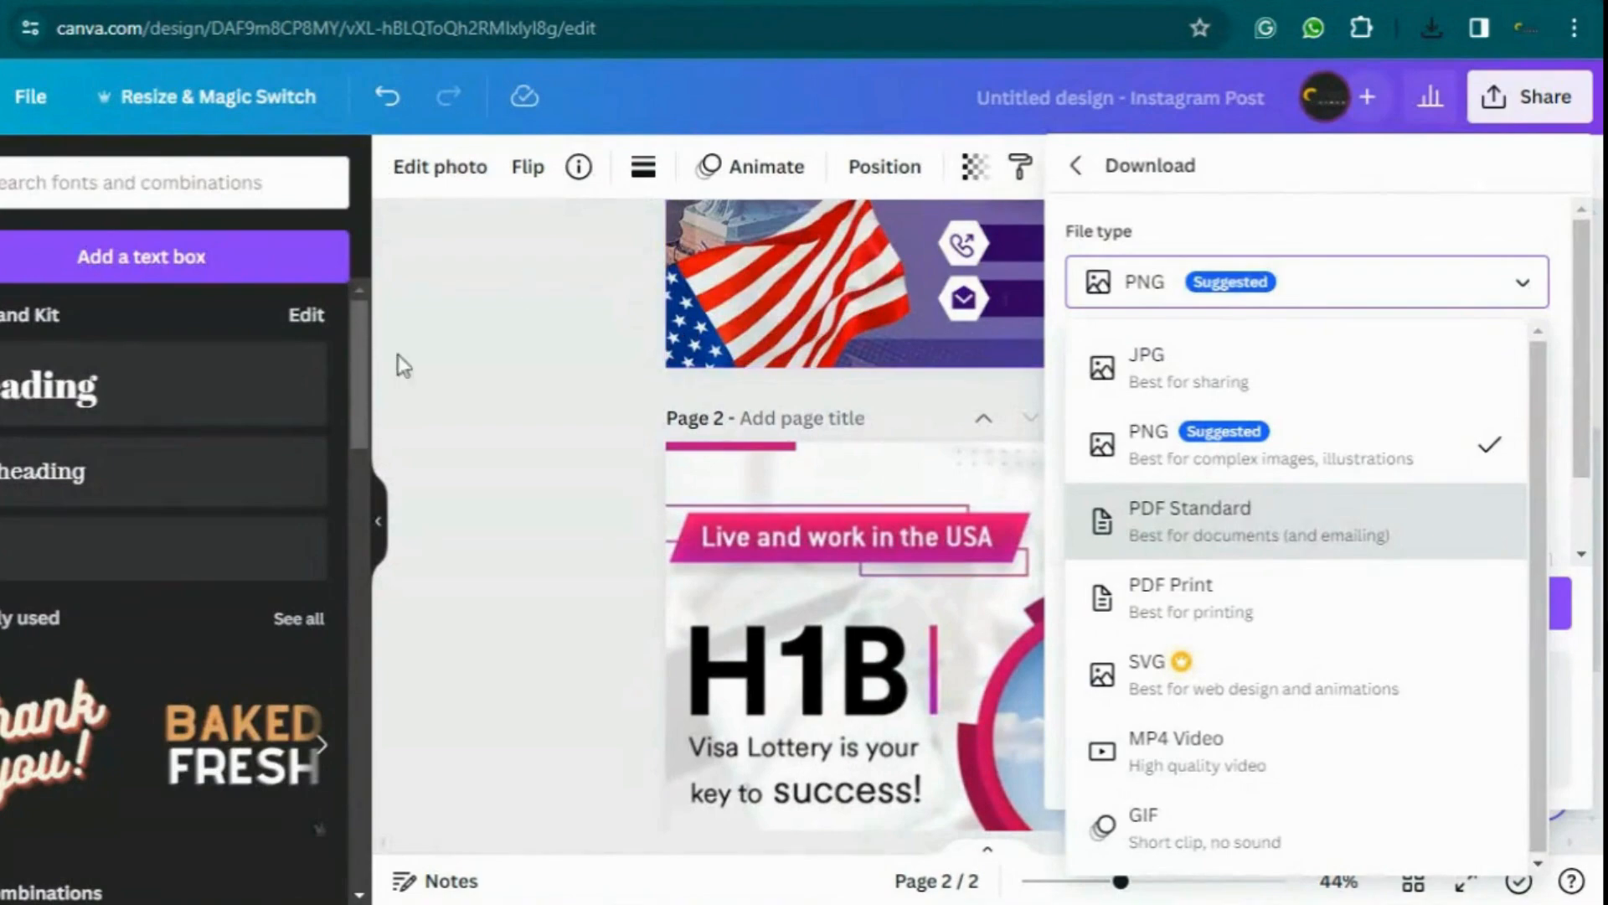
{"action": "left_click", "coordinate": [523, 402]}
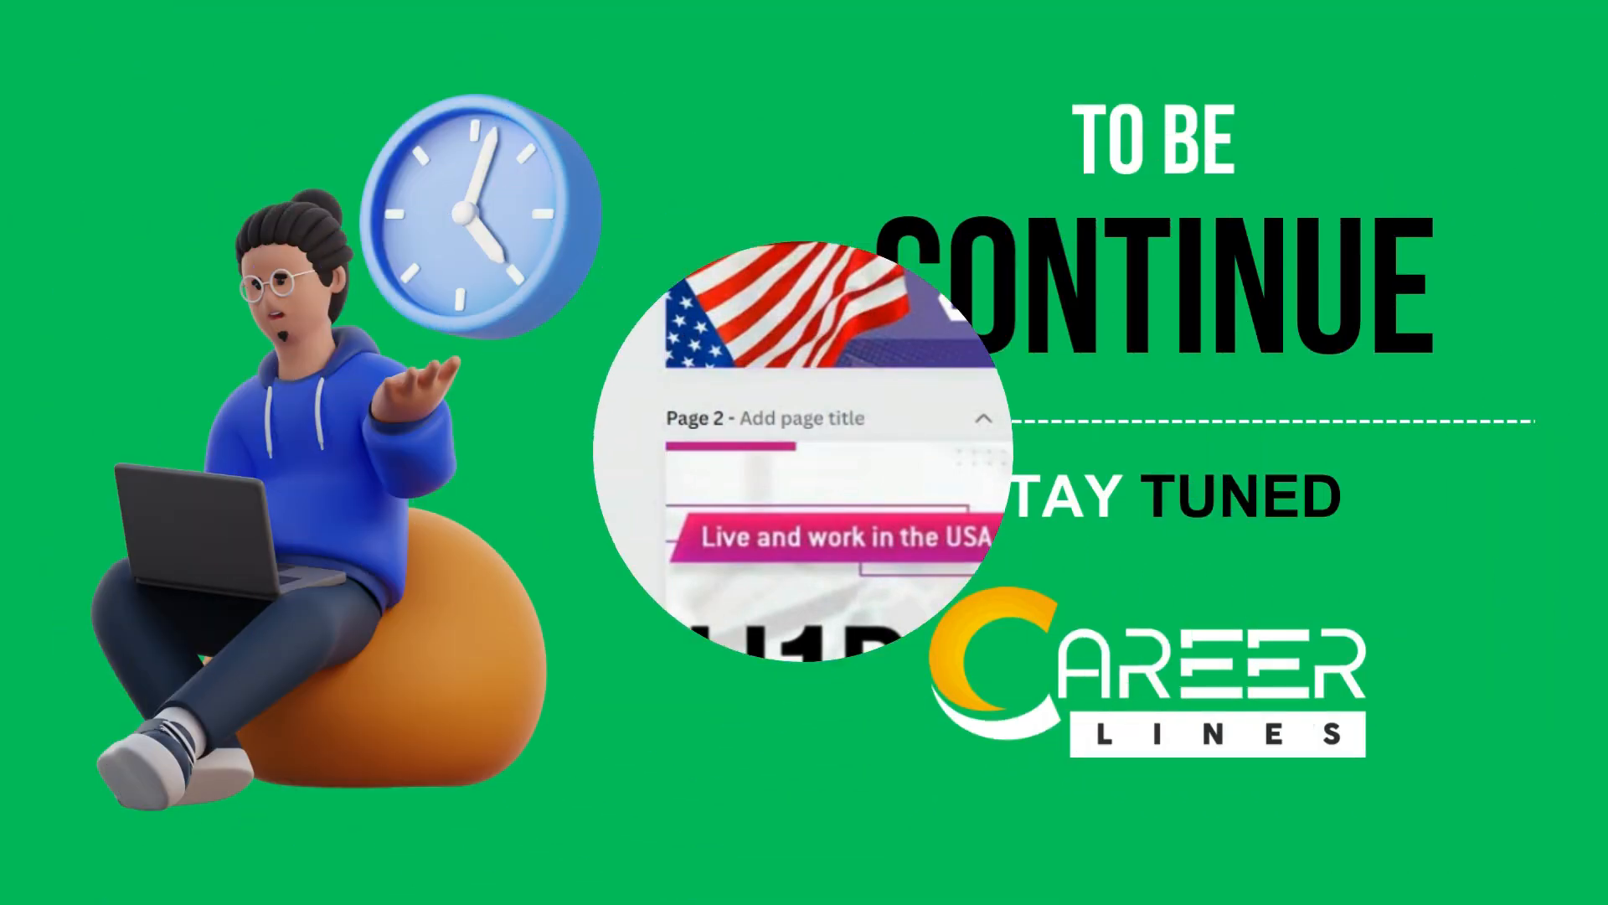